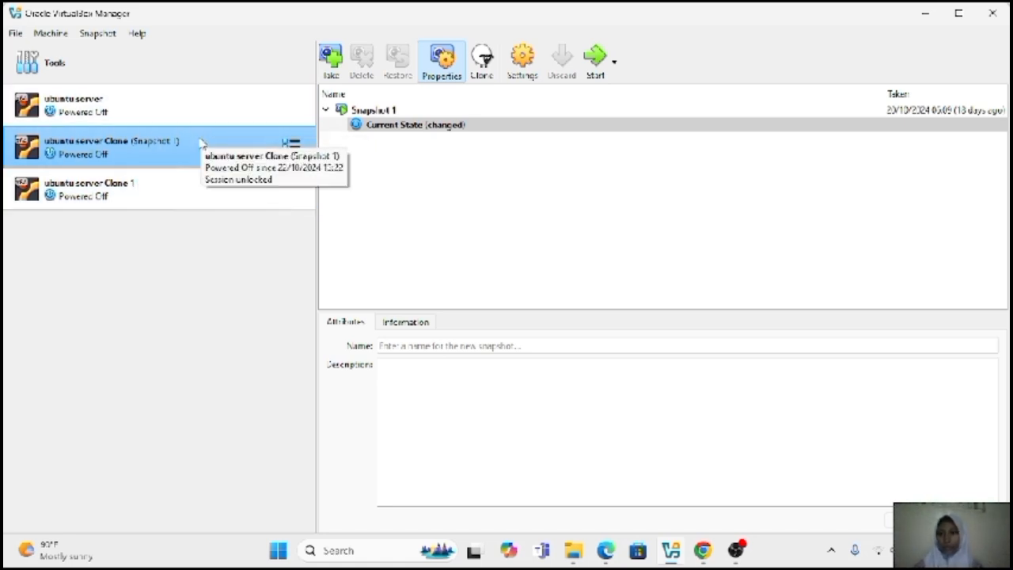
# Compare the Adapter 1 attachment mode and MAC address across ubuntu server Clone, ubuntu server and ubuntu server Clone 1.
pyautogui.rightClick(201, 141)
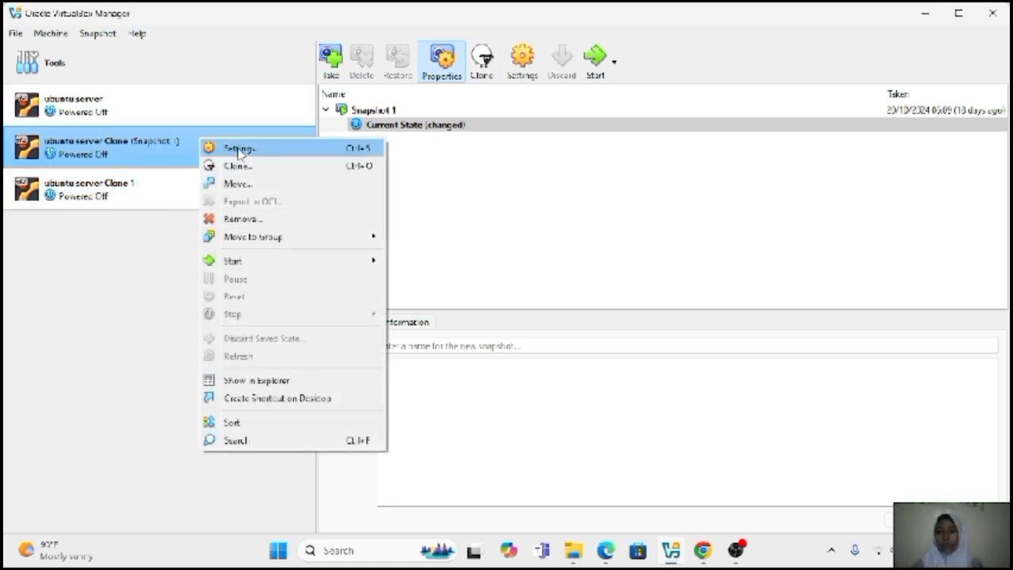
pyautogui.click(239, 151)
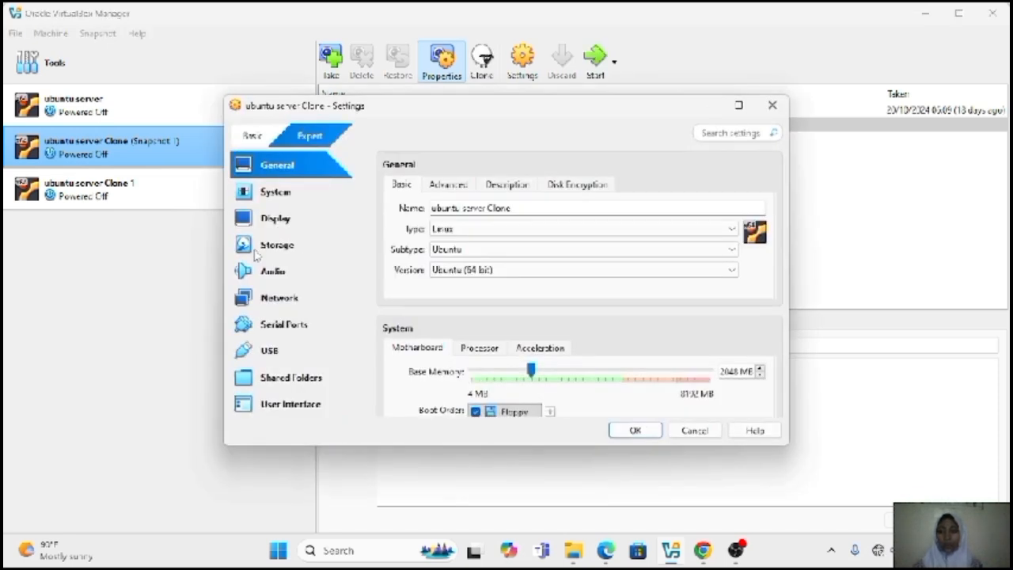
pyautogui.click(276, 305)
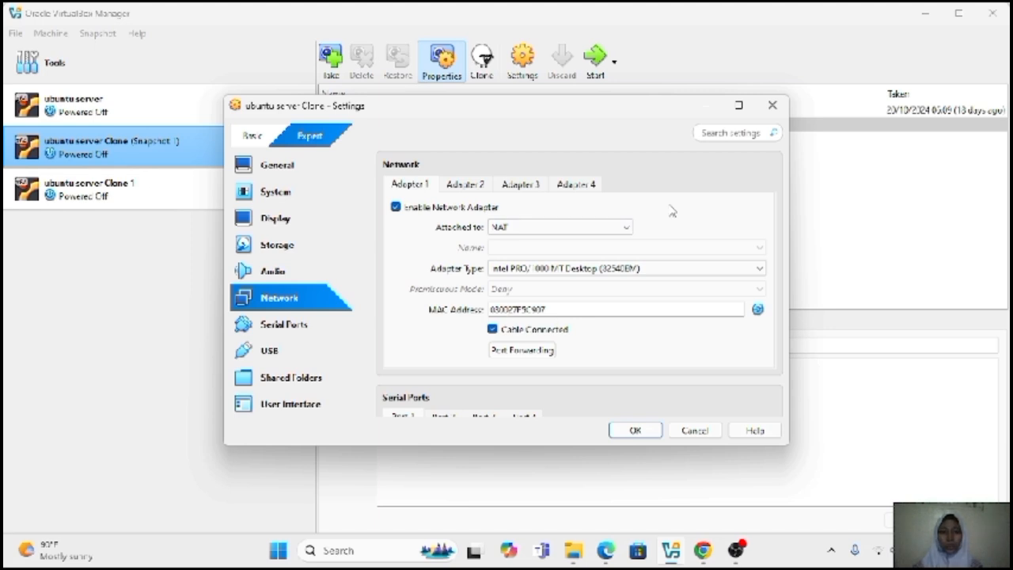
pyautogui.click(773, 109)
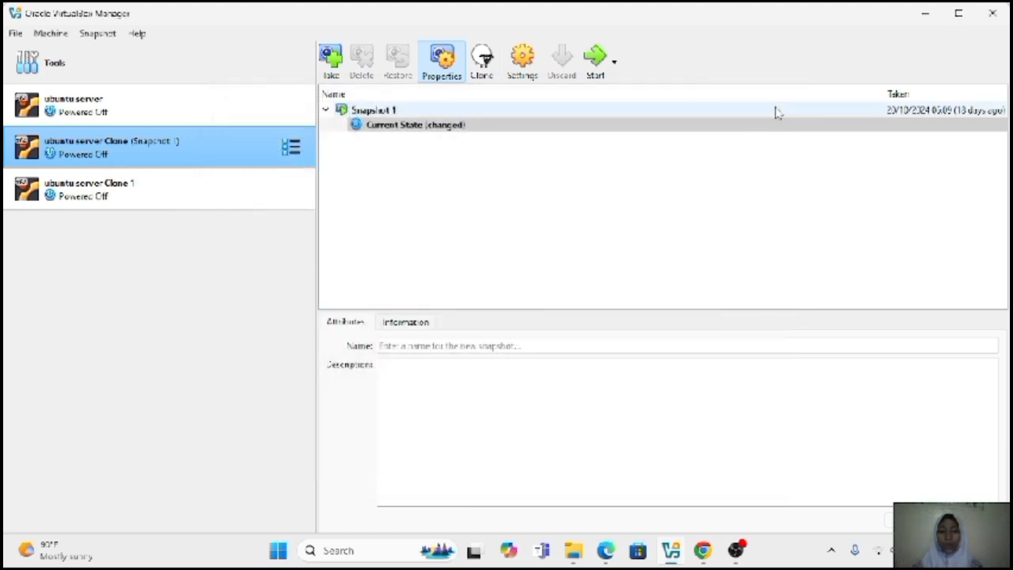
pyautogui.rightClick(227, 103)
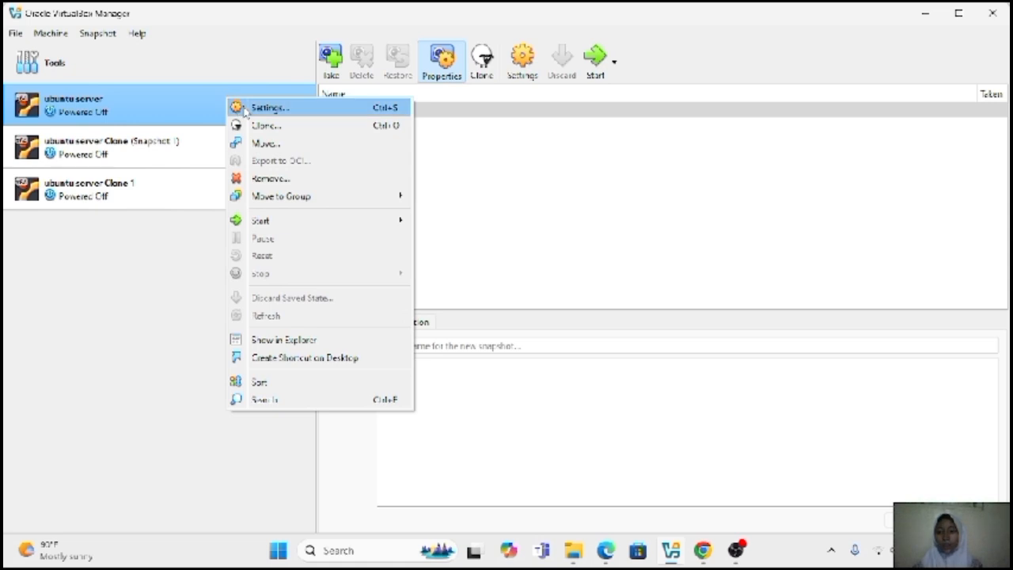
pyautogui.click(246, 107)
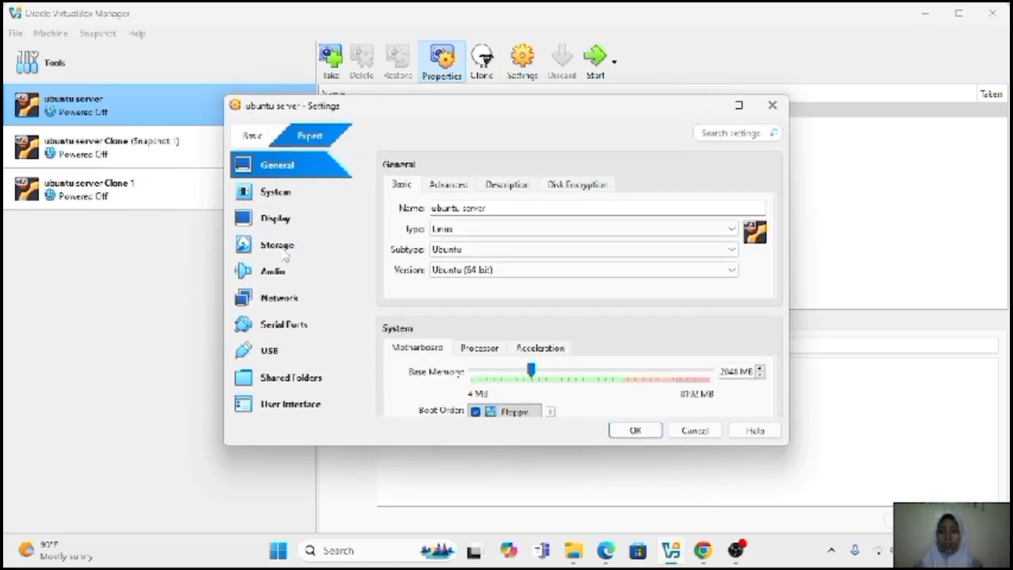
pyautogui.click(281, 299)
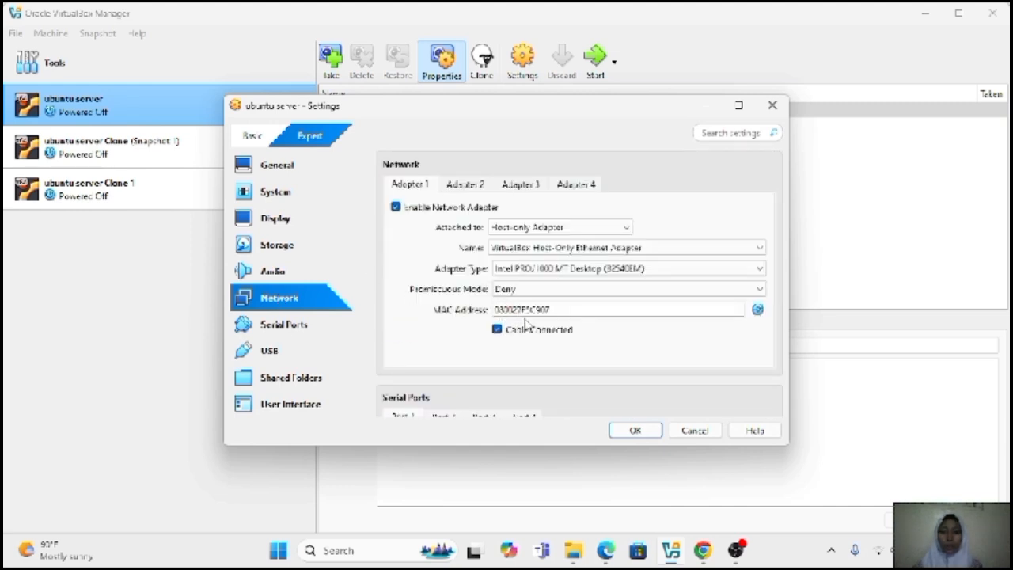
pyautogui.click(774, 111)
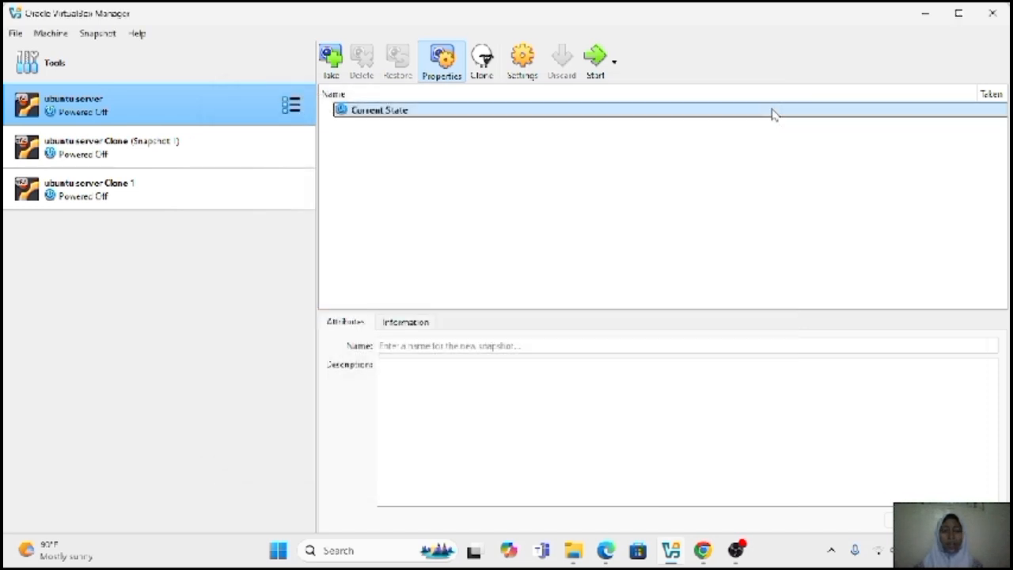
pyautogui.rightClick(149, 182)
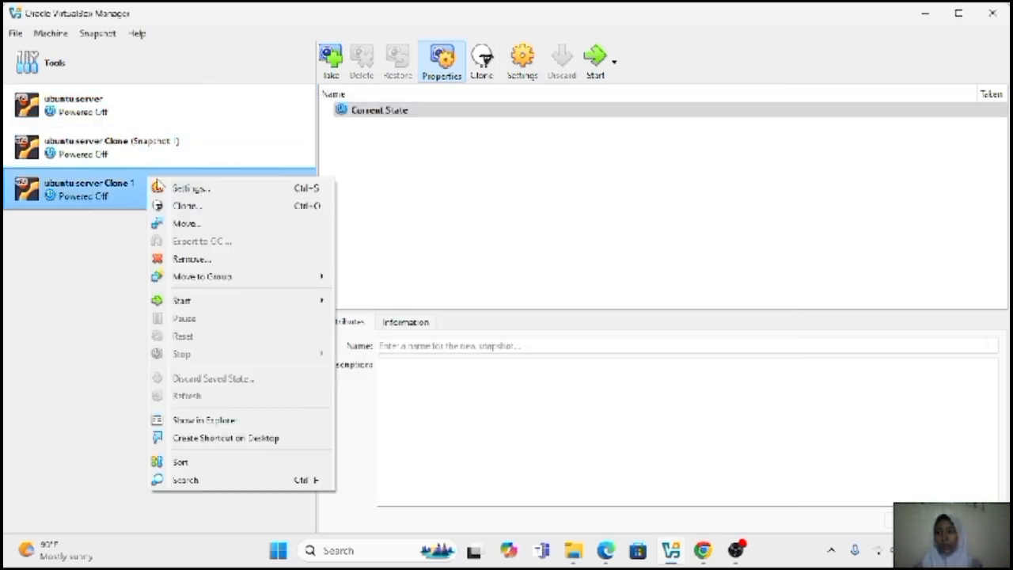
pyautogui.click(163, 188)
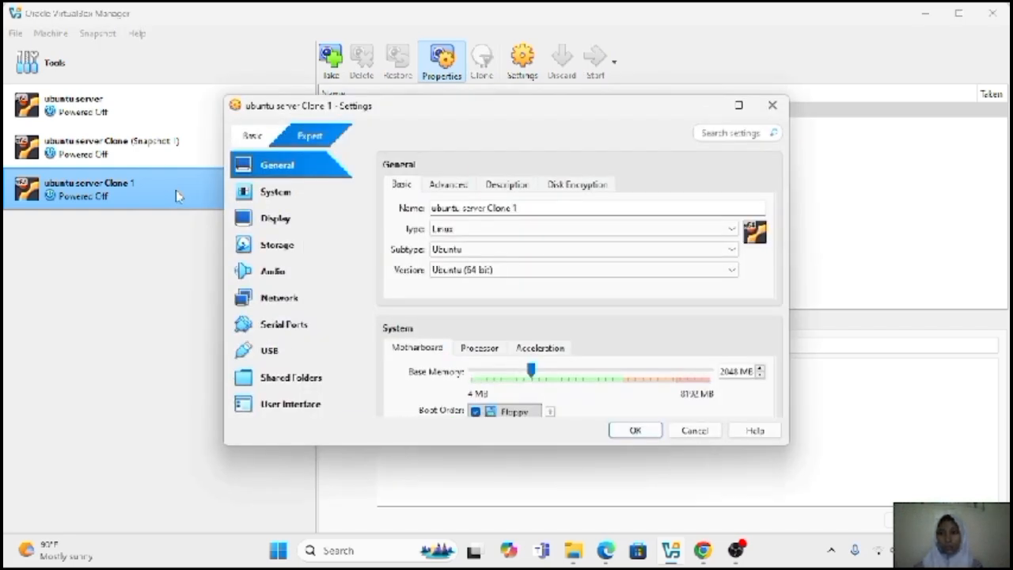
pyautogui.click(261, 305)
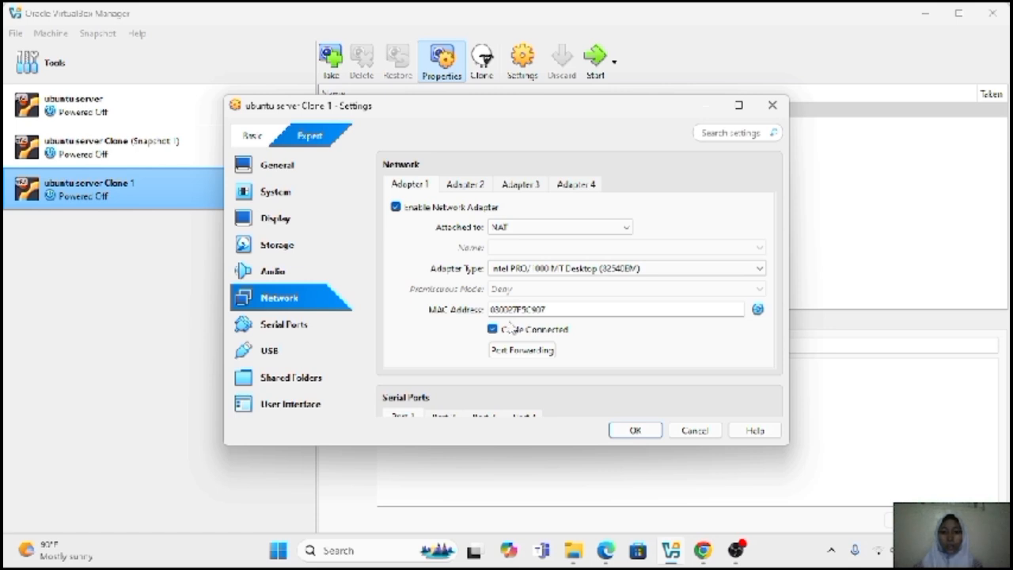
pyautogui.click(773, 109)
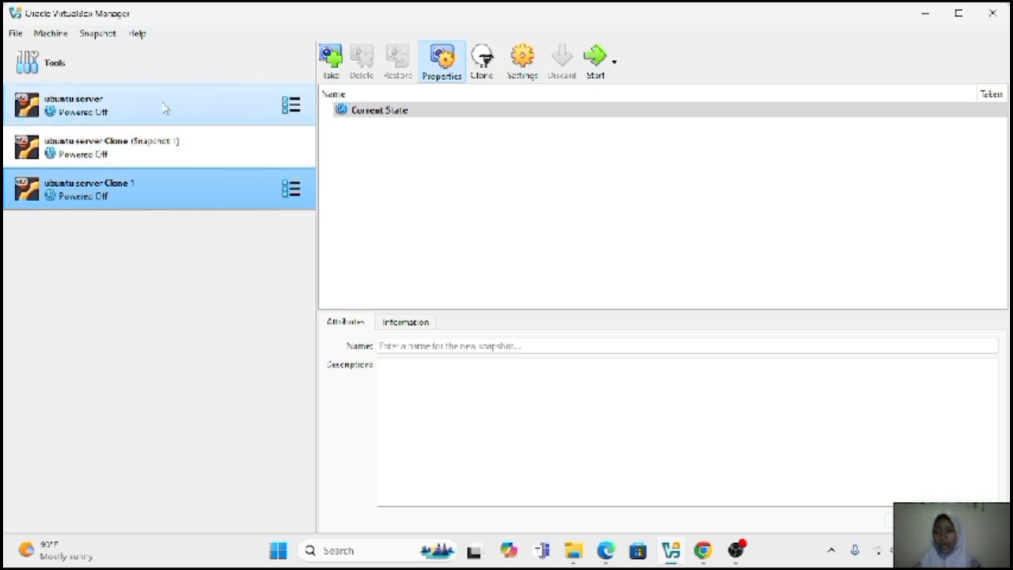
# Generate a new random MAC address for network Adapter 1 of ubuntu server Clone and save the settings.
pyautogui.rightClick(184, 143)
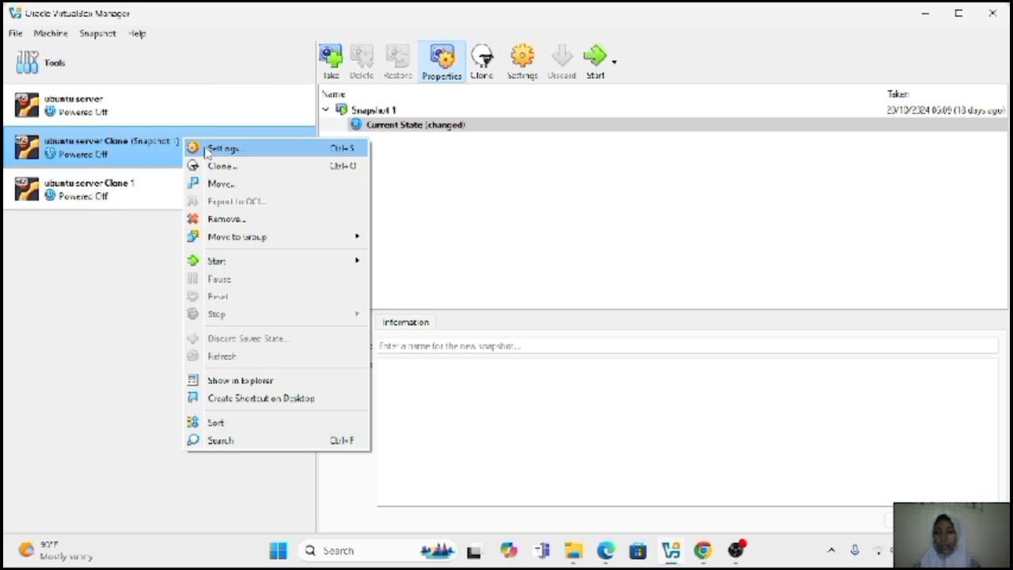
pyautogui.click(205, 149)
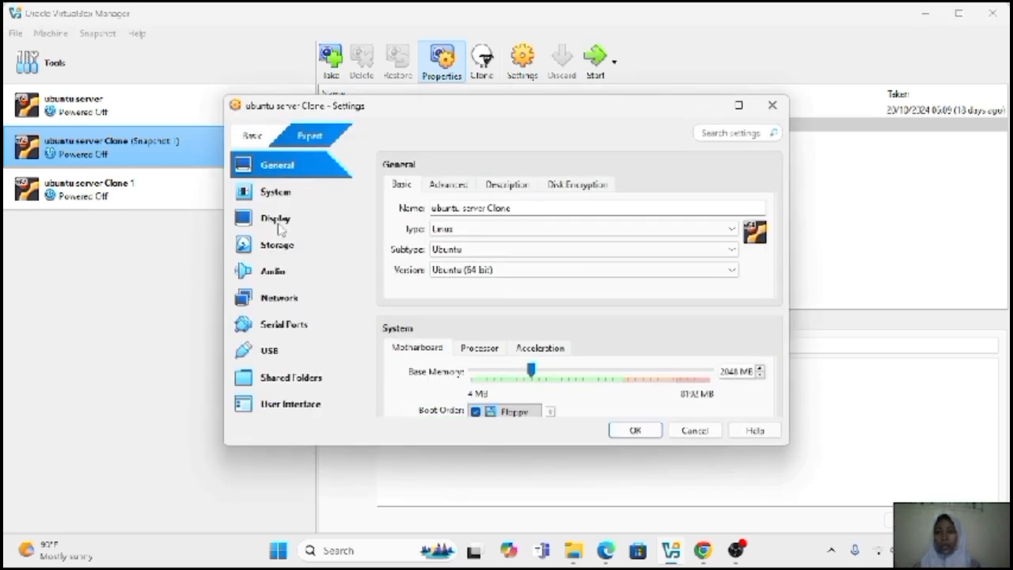
pyautogui.click(271, 305)
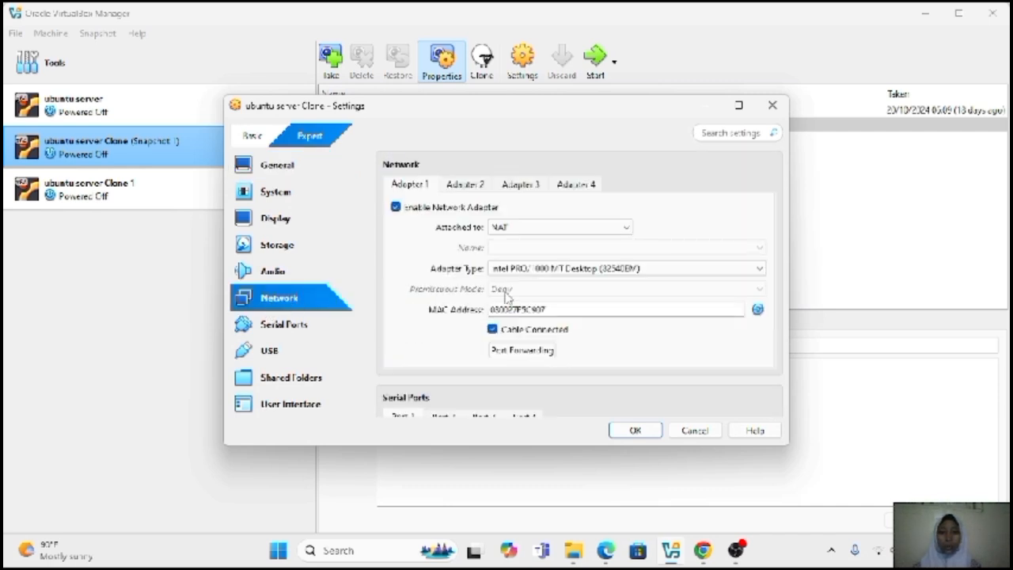
pyautogui.click(757, 309)
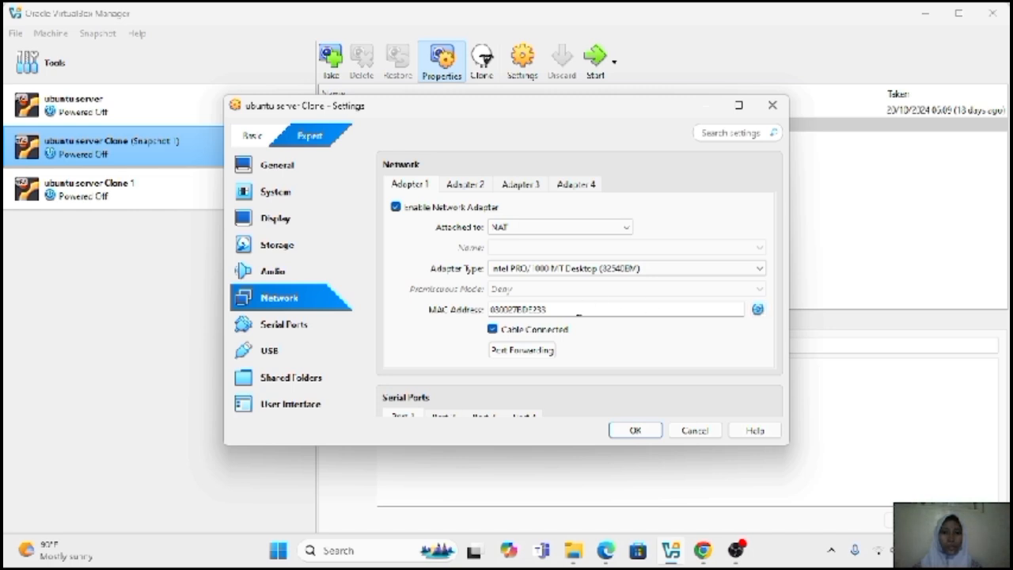
pyautogui.click(634, 431)
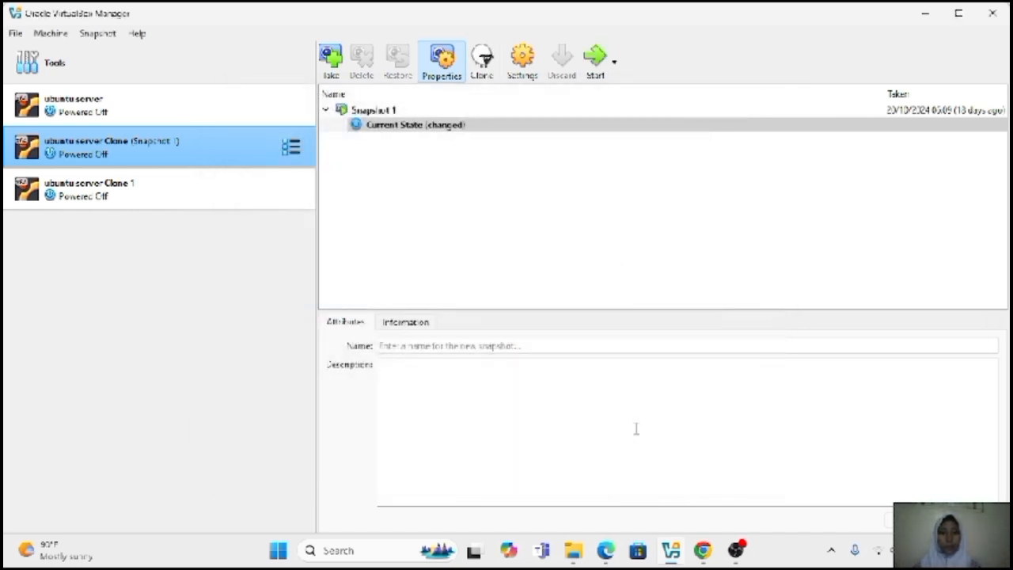
# Generate a new random MAC address for network Adapter 1 of ubuntu server Clone 1 and save the settings.
pyautogui.rightClick(205, 194)
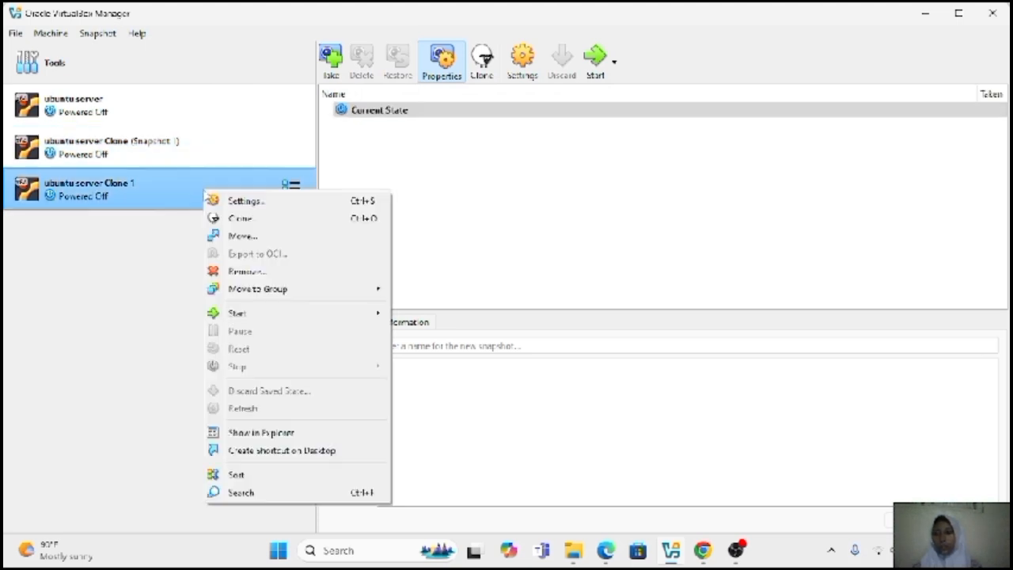
pyautogui.click(230, 204)
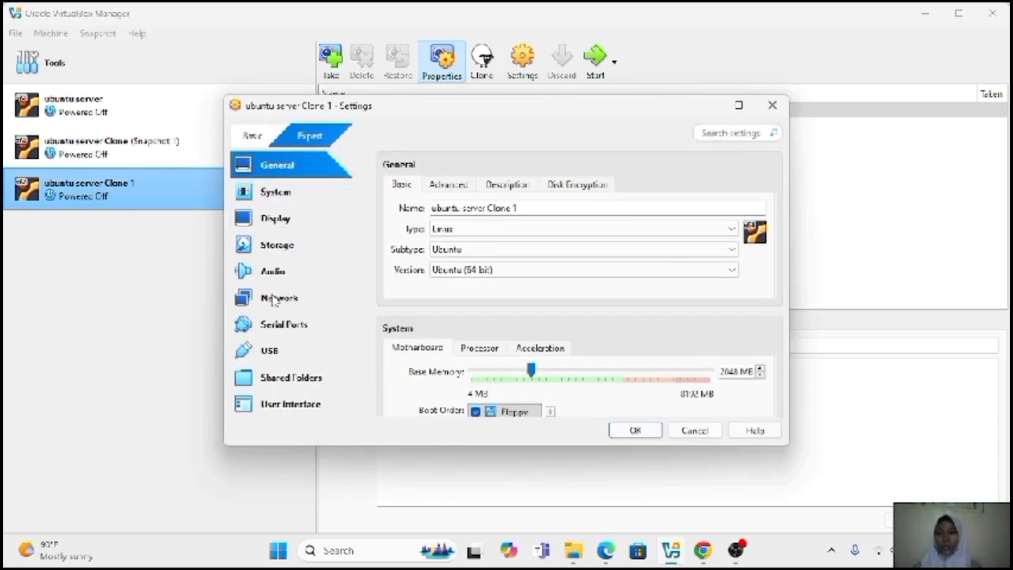
pyautogui.click(274, 299)
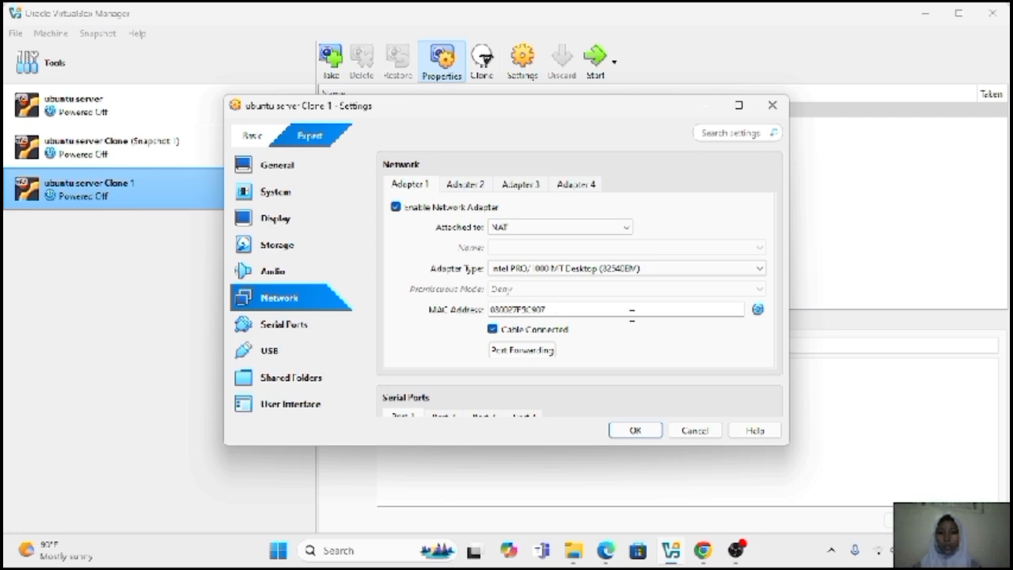
pyautogui.click(757, 309)
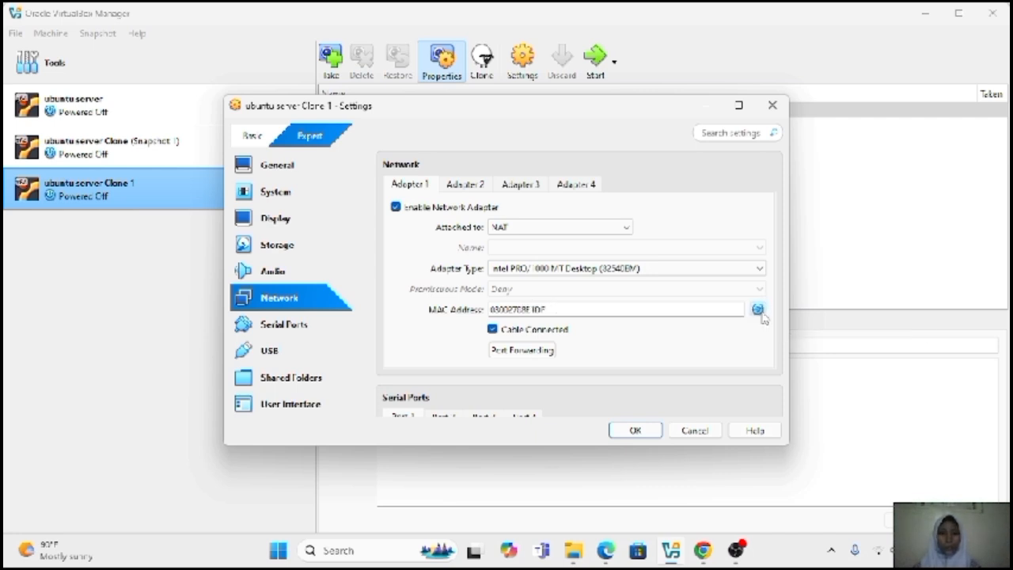
pyautogui.click(640, 430)
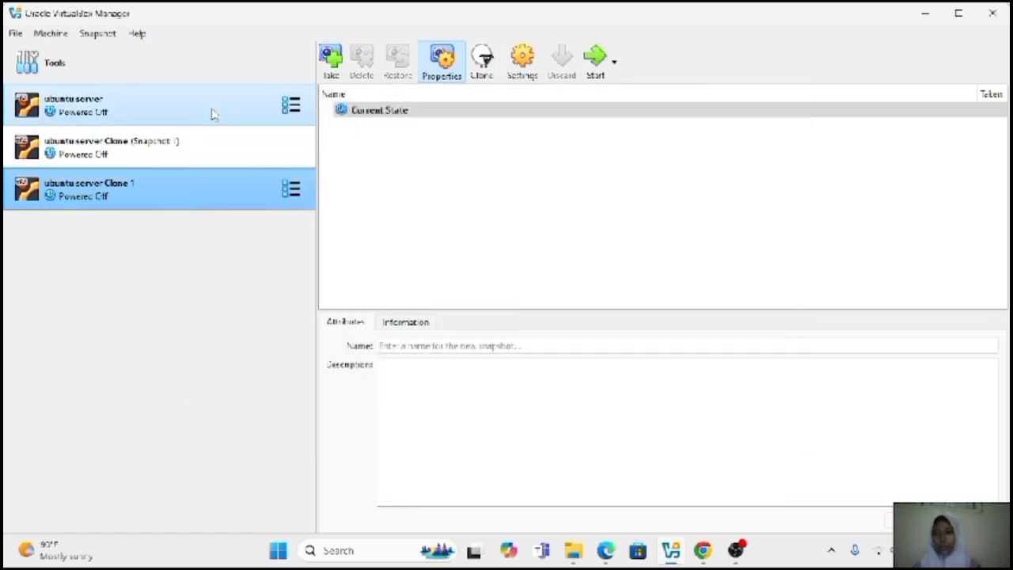
# Generate a new random MAC address for network Adapter 1 of the original ubuntu server machine and save the settings.
pyautogui.rightClick(212, 113)
pyautogui.click(239, 120)
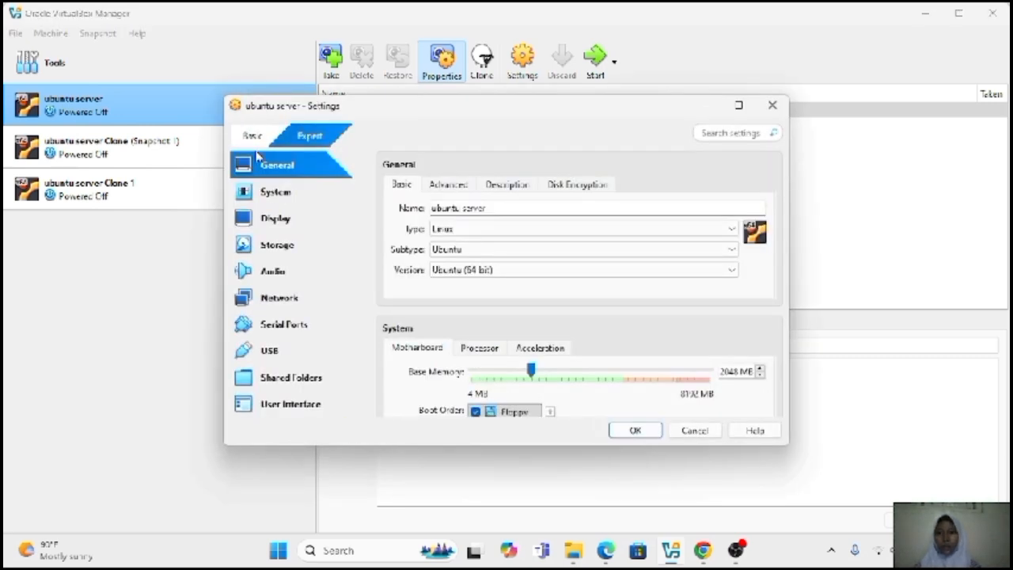
pyautogui.click(286, 304)
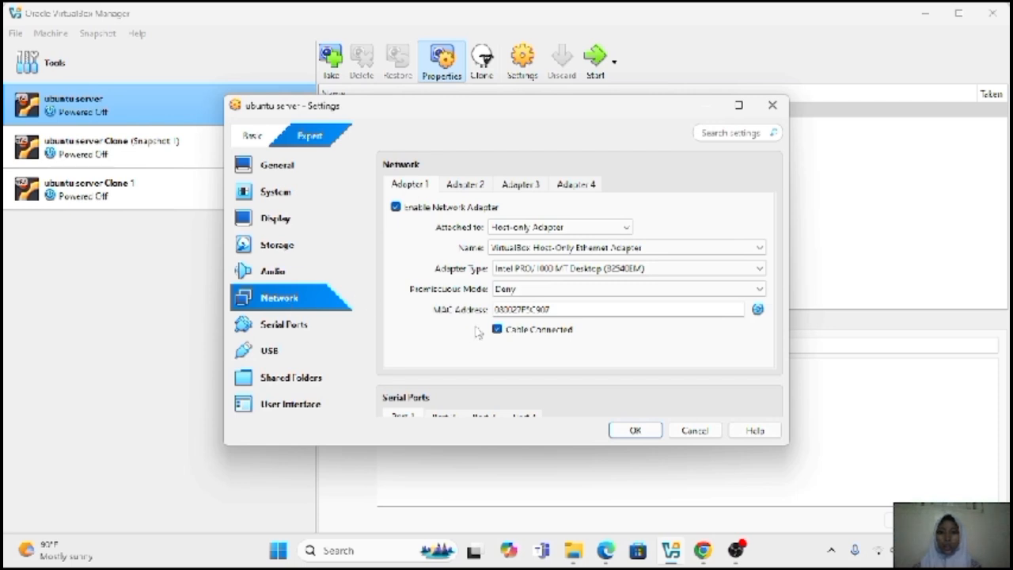
pyautogui.click(758, 312)
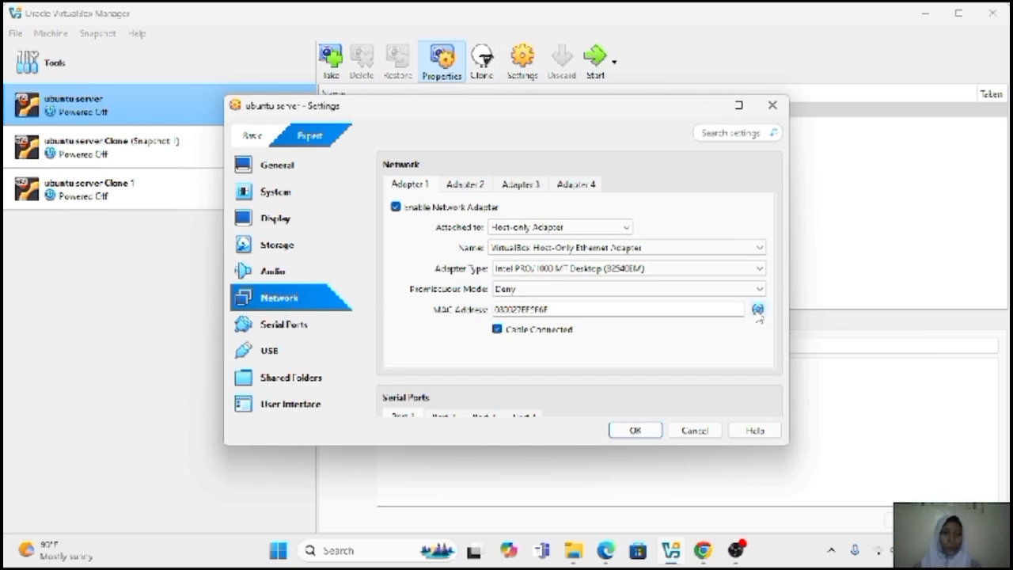
pyautogui.click(635, 431)
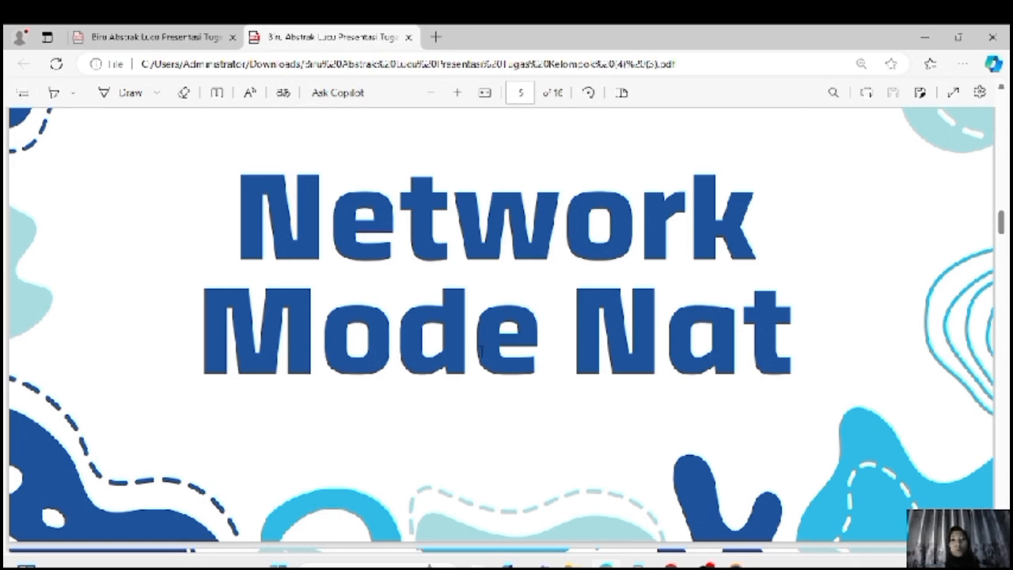
pyautogui.scroll(-6, 650, 348)
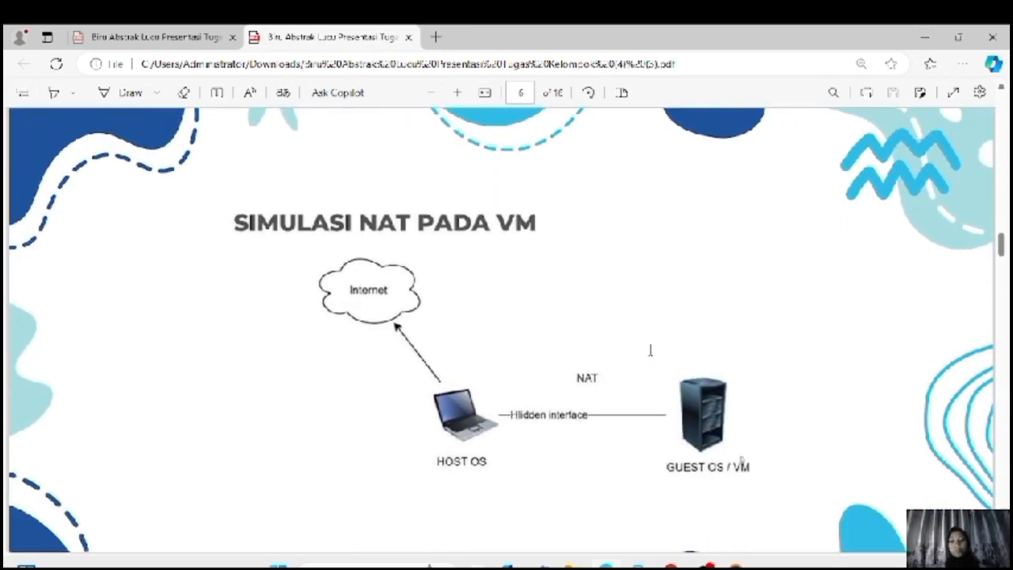
pyautogui.scroll(-1, 650, 349)
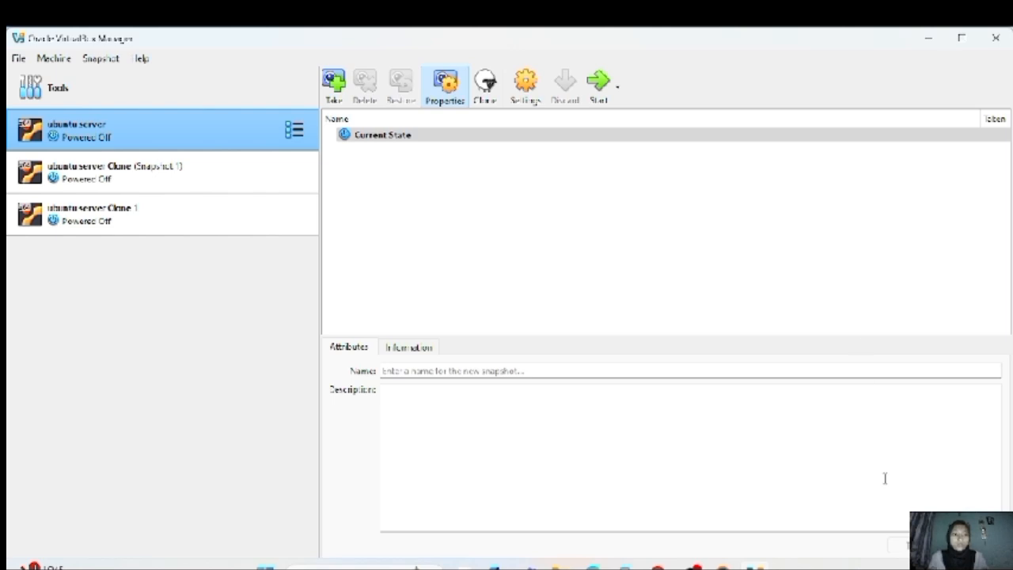
pyautogui.click(895, 567)
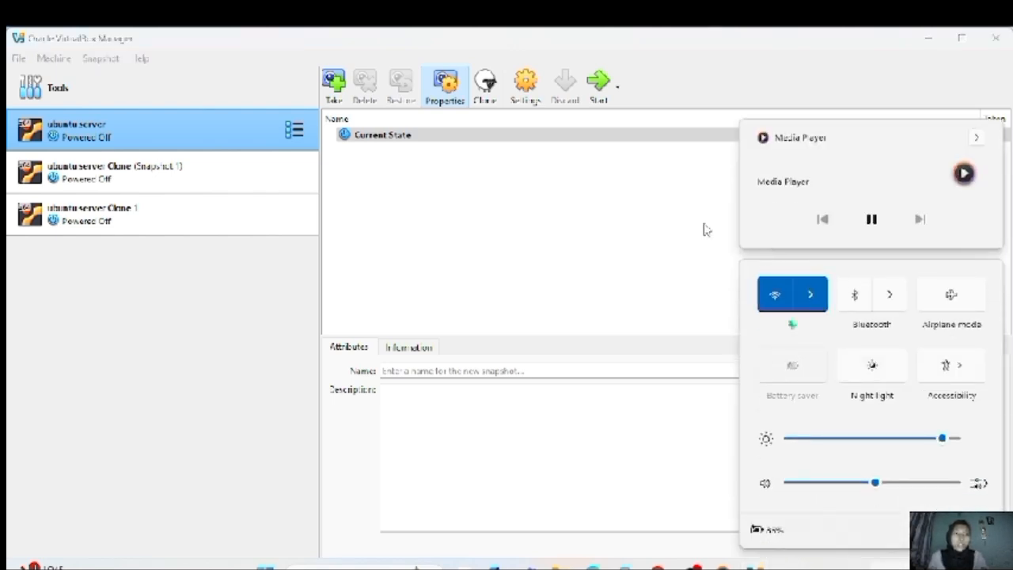
pyautogui.click(621, 500)
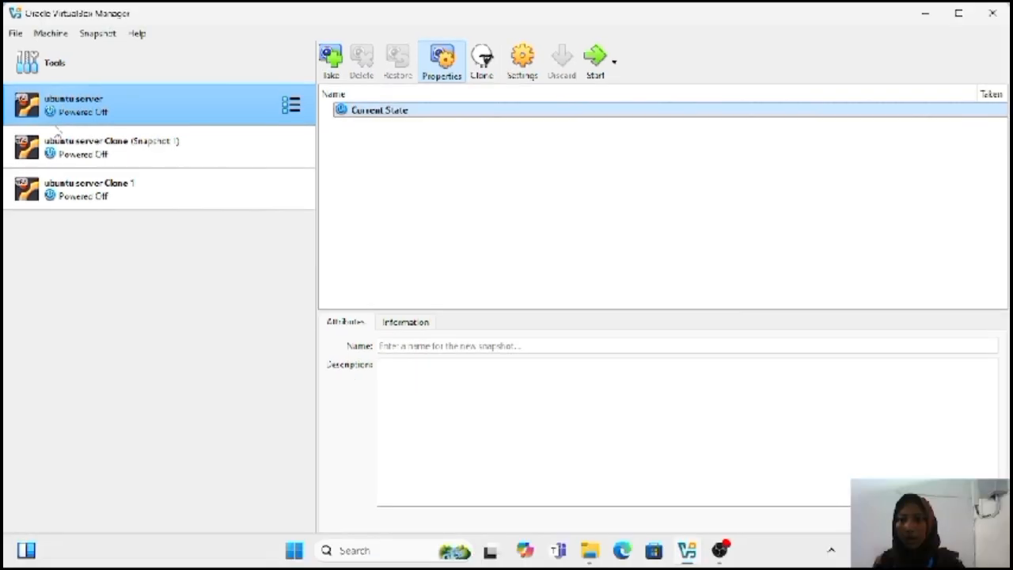
# Start the ubuntu server virtual machine and log in at its console with the account's username and password.
pyautogui.click(591, 68)
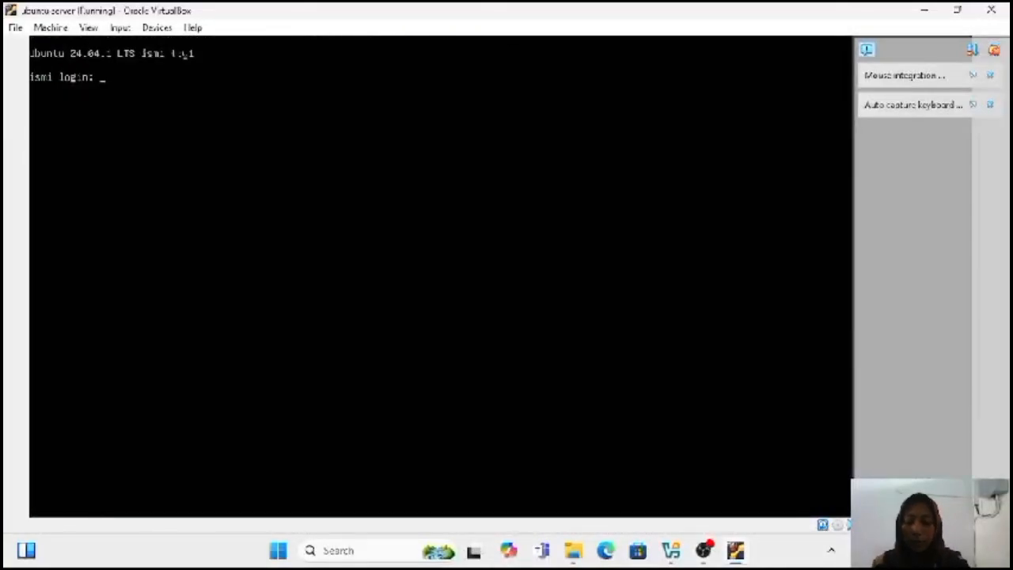
pyautogui.write('ism')
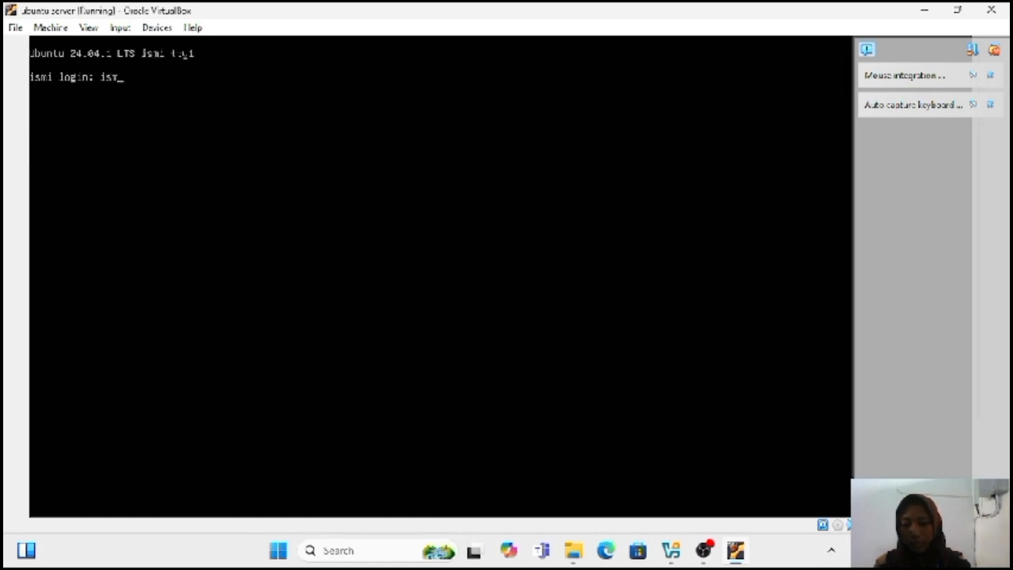
pyautogui.write('iserver')
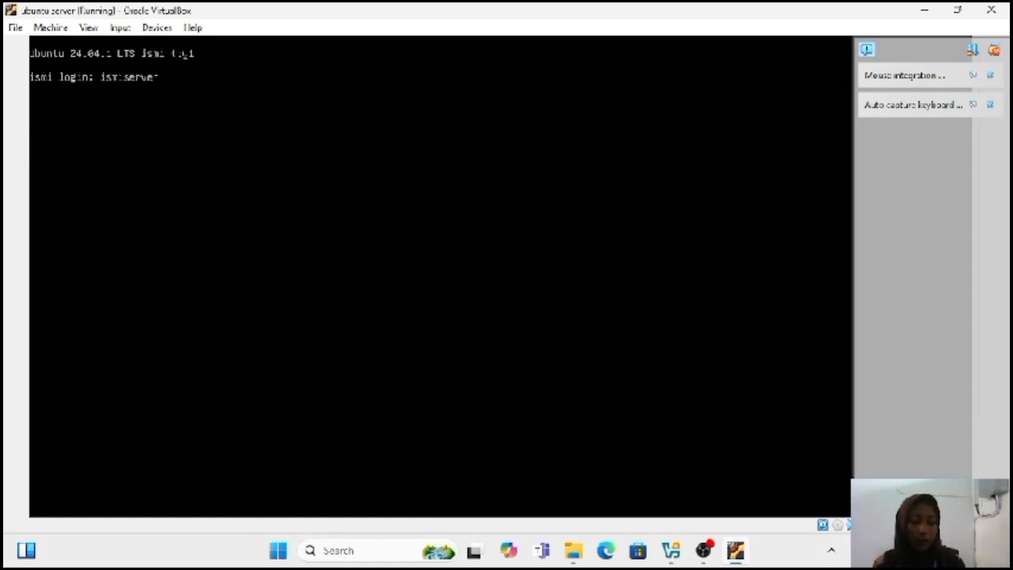
pyautogui.press('Return')
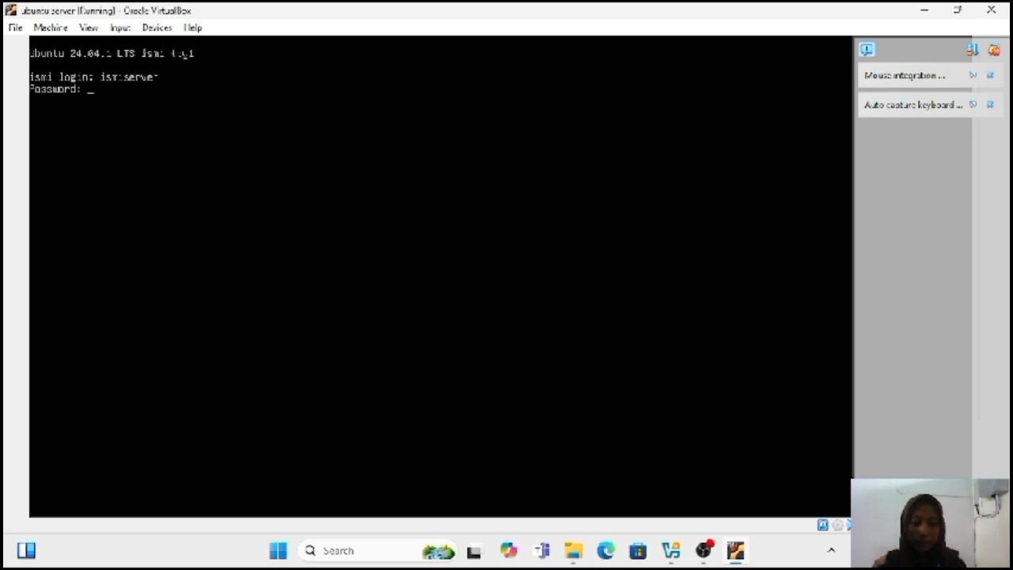
pyautogui.press('Return')
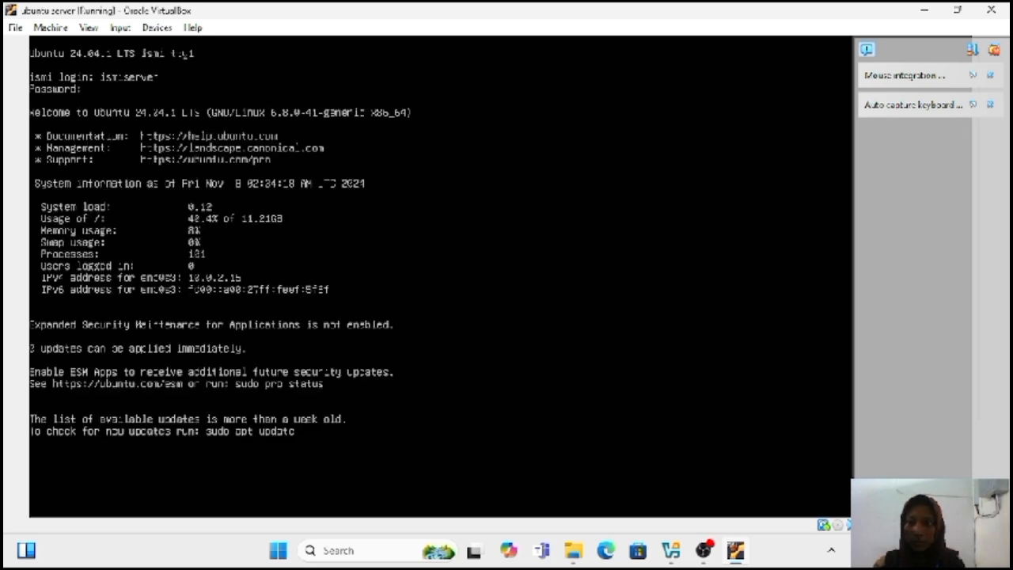
# Ping google.com from the ubuntu server console to test its internet access.
pyautogui.press('Return')
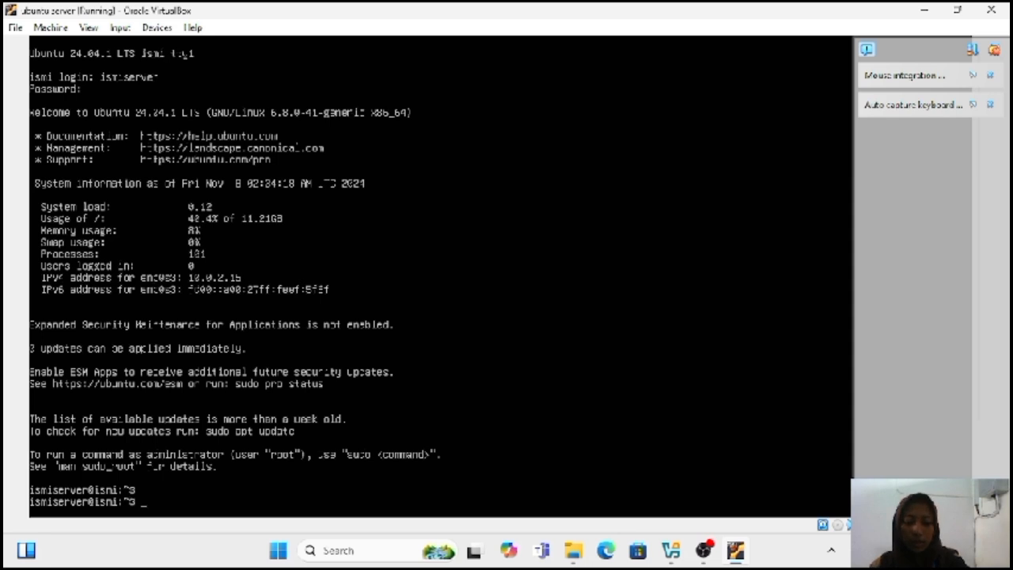
pyautogui.write('ping')
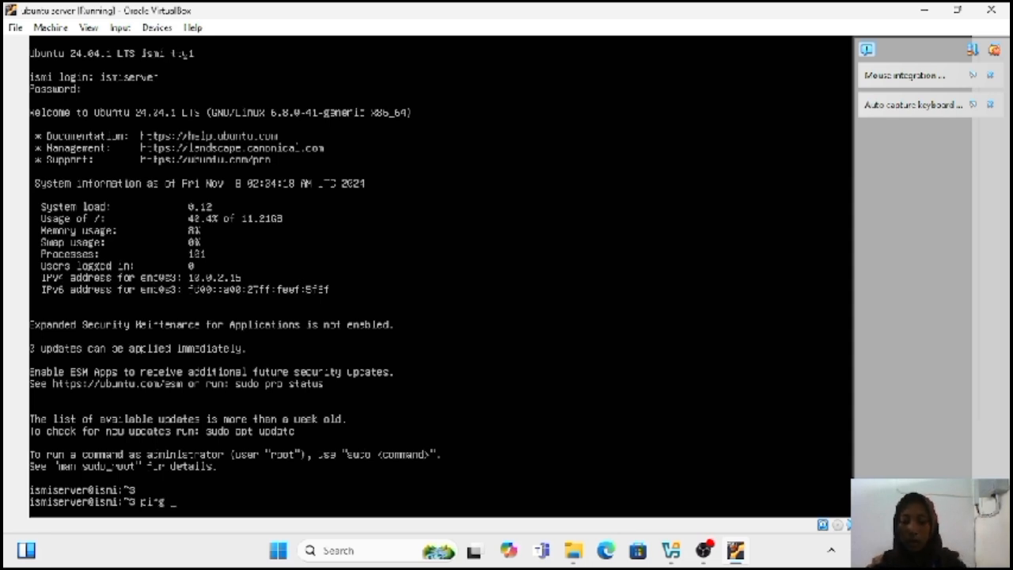
pyautogui.write(' goo')
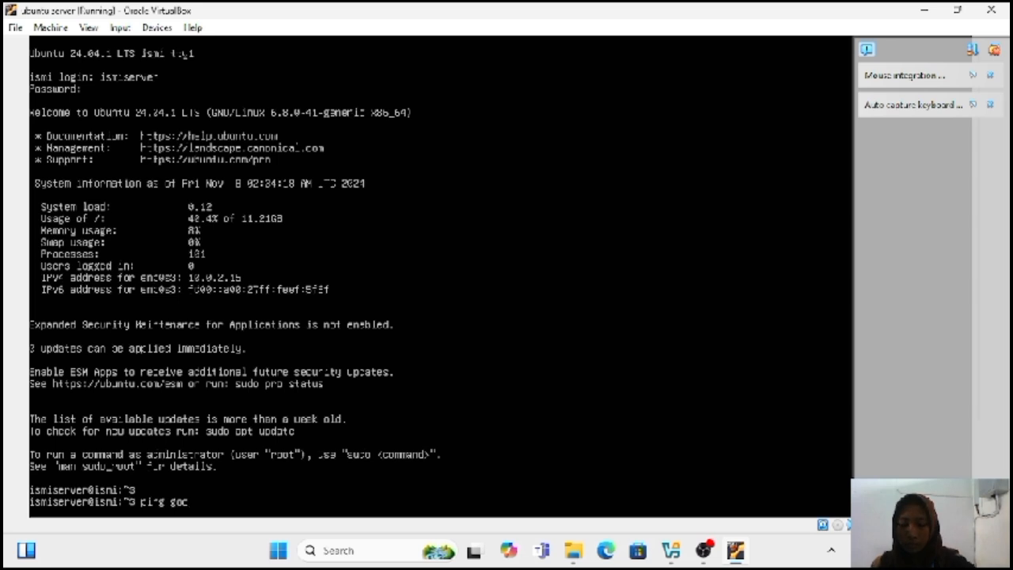
pyautogui.write('gle')
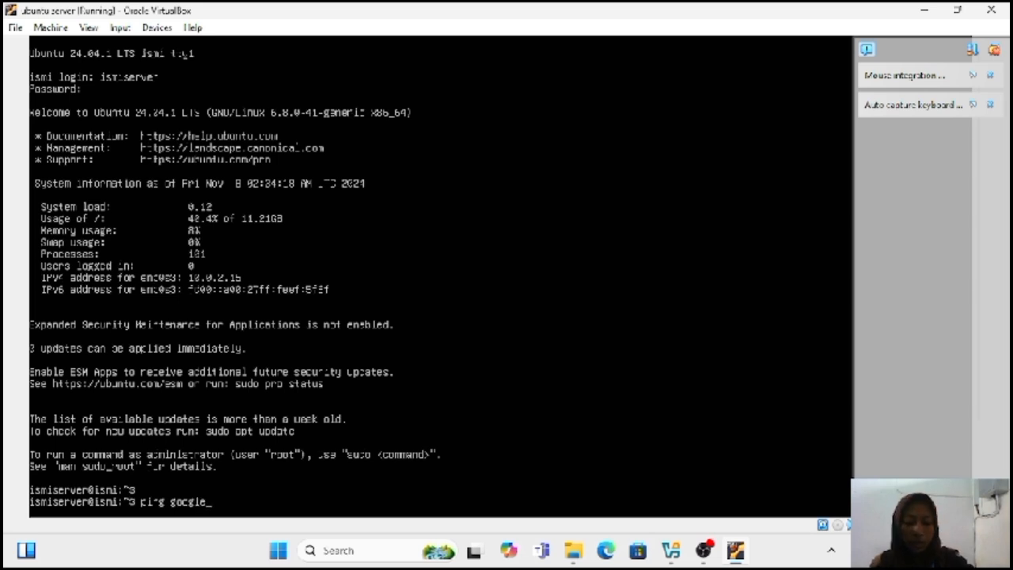
pyautogui.write('.')
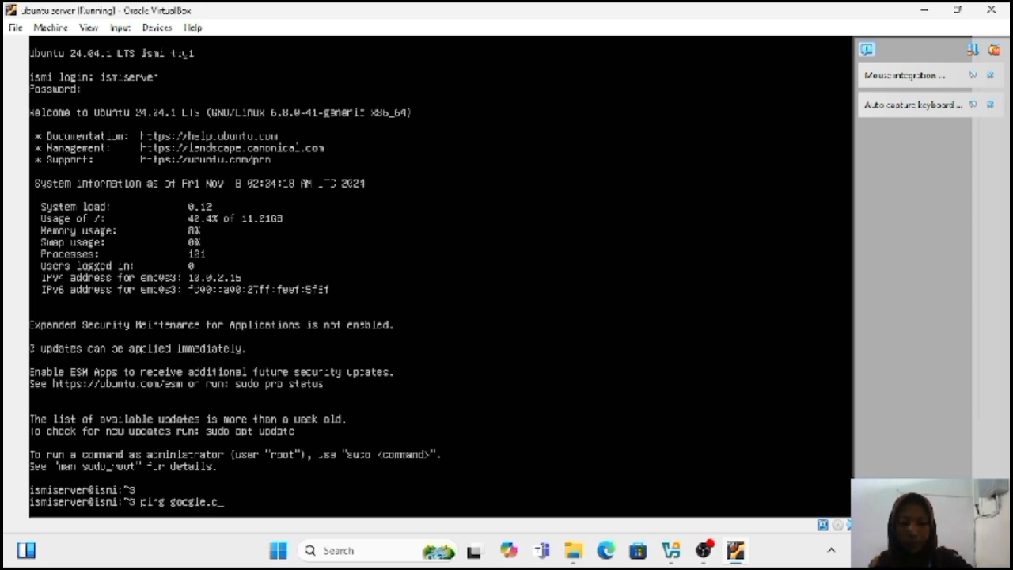
pyautogui.write('com')
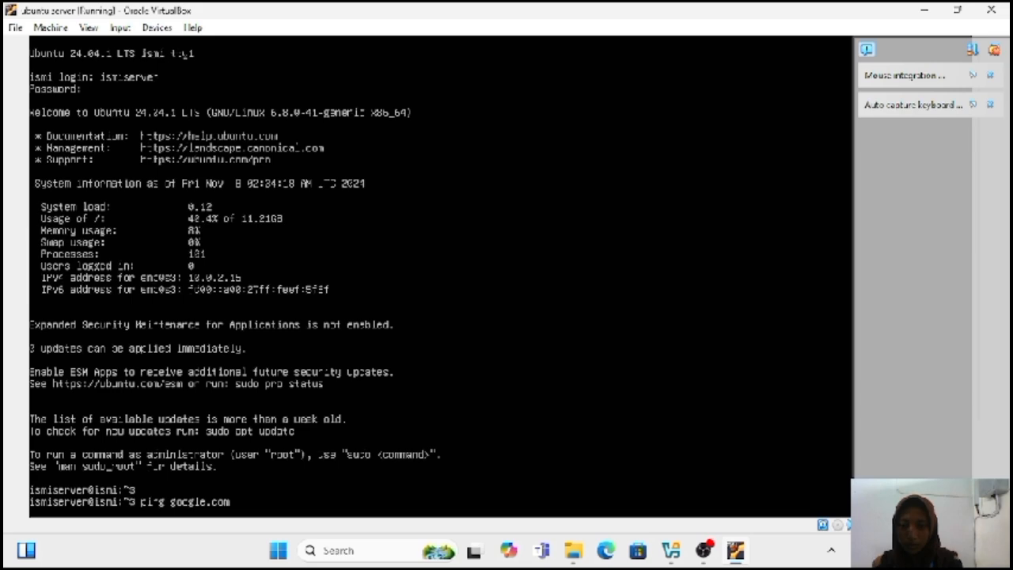
pyautogui.press('Return')
pyautogui.press('Return')
pyautogui.press('Return')
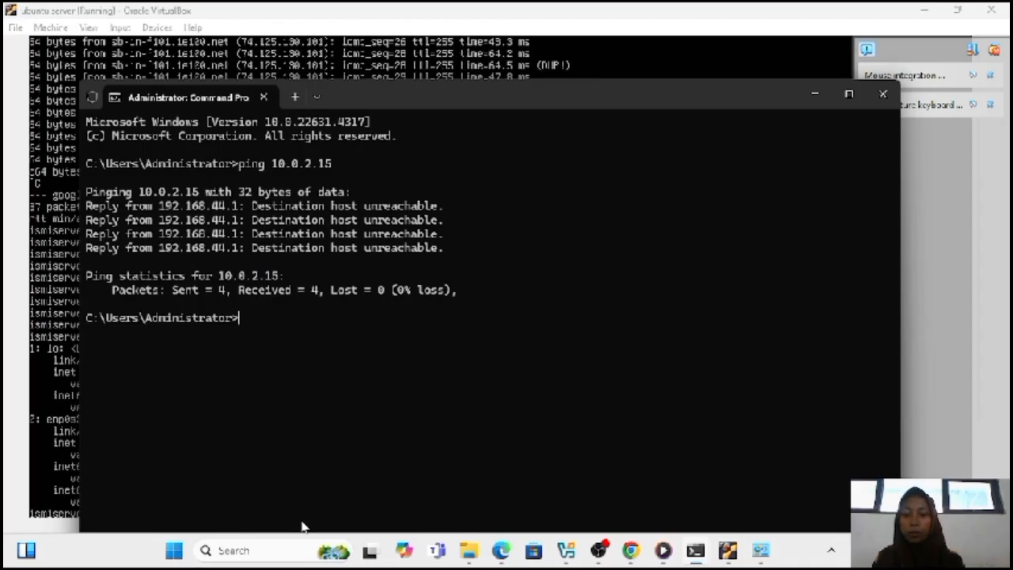
# Switch to the Windows Control Panel and open the host's Network Connections through the Network and Sharing Center's adapter settings.
pyautogui.click(265, 549)
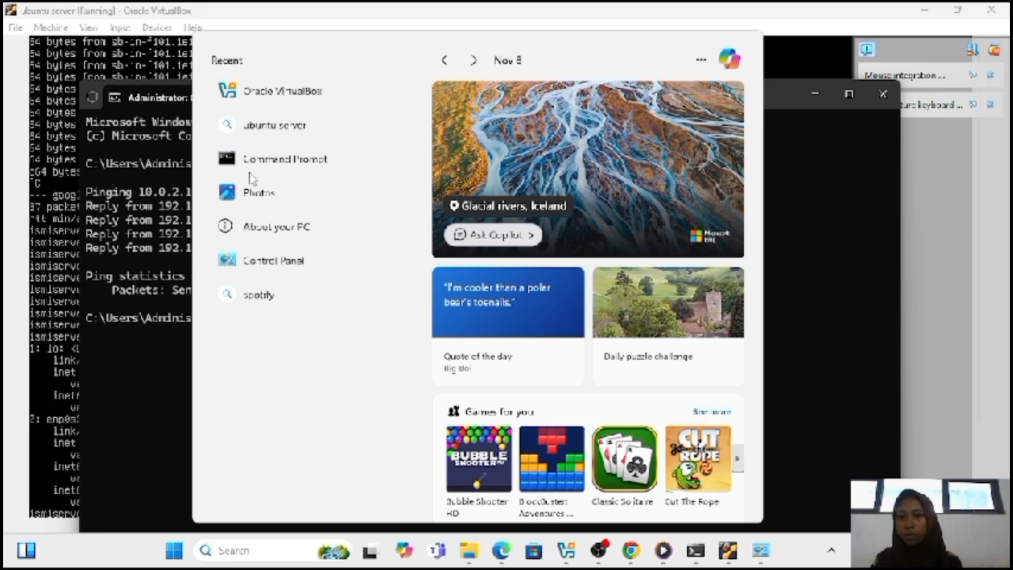
pyautogui.click(828, 230)
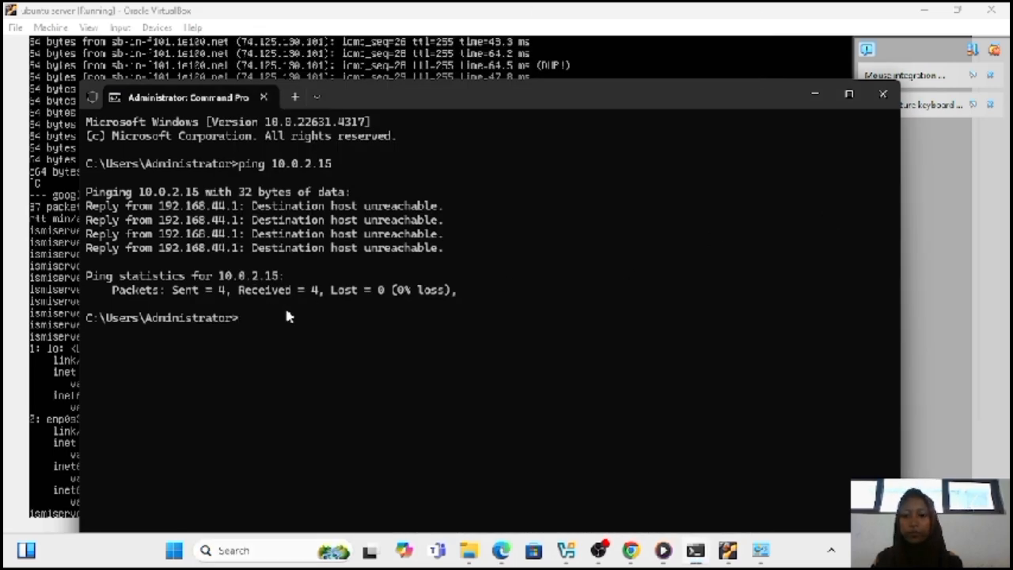
pyautogui.click(274, 556)
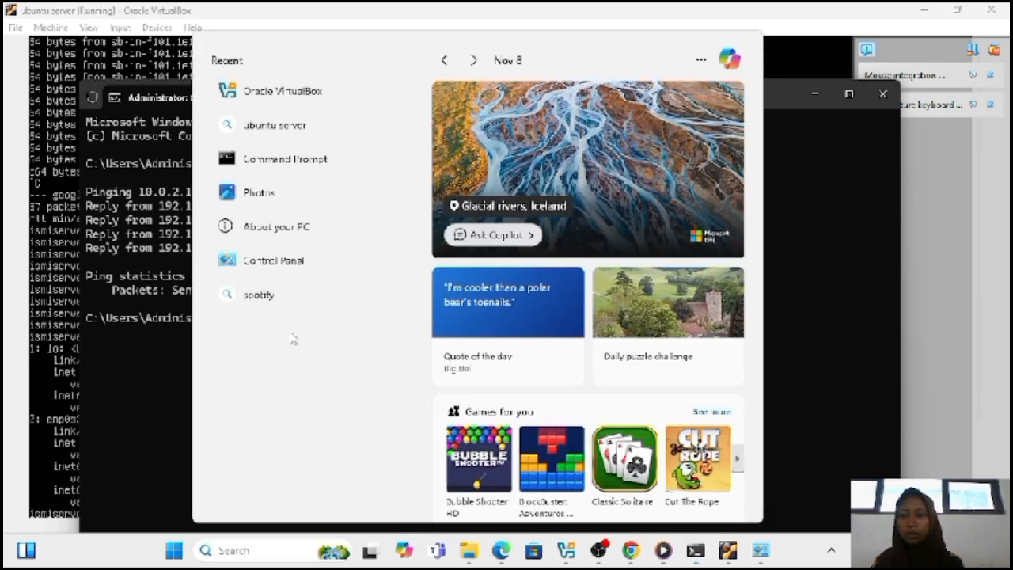
pyautogui.click(313, 263)
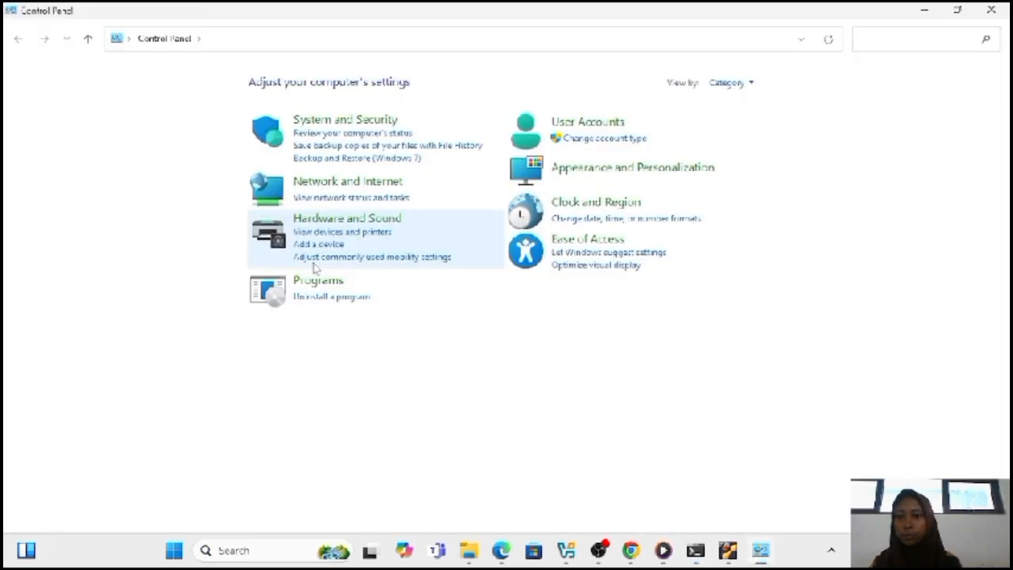
pyautogui.click(348, 184)
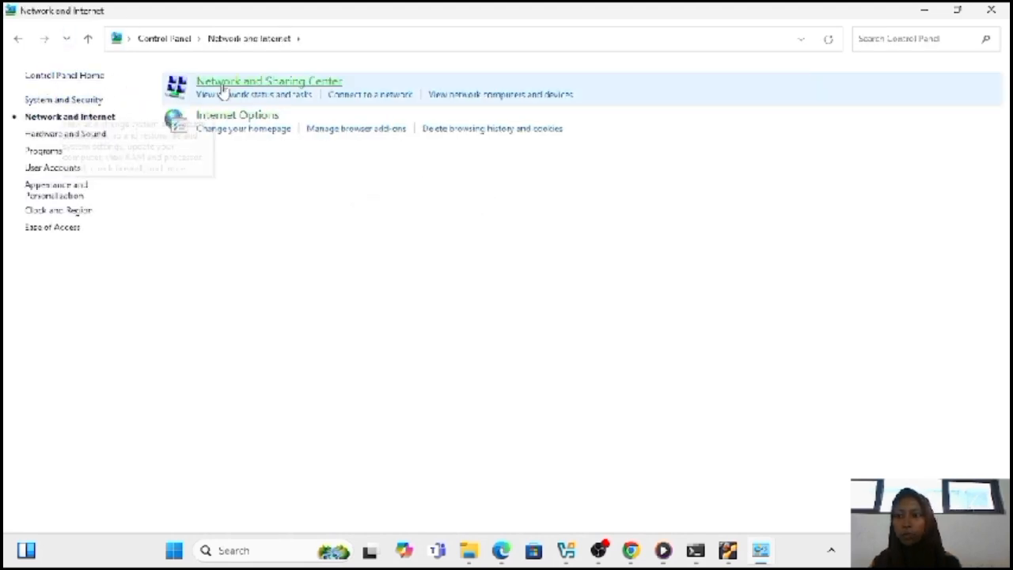
pyautogui.click(286, 89)
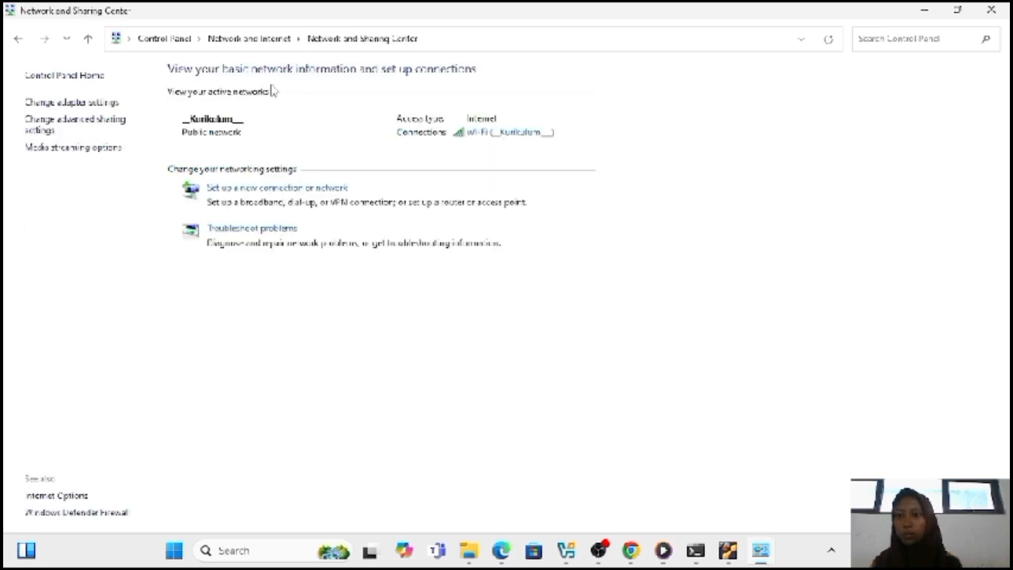
pyautogui.click(93, 105)
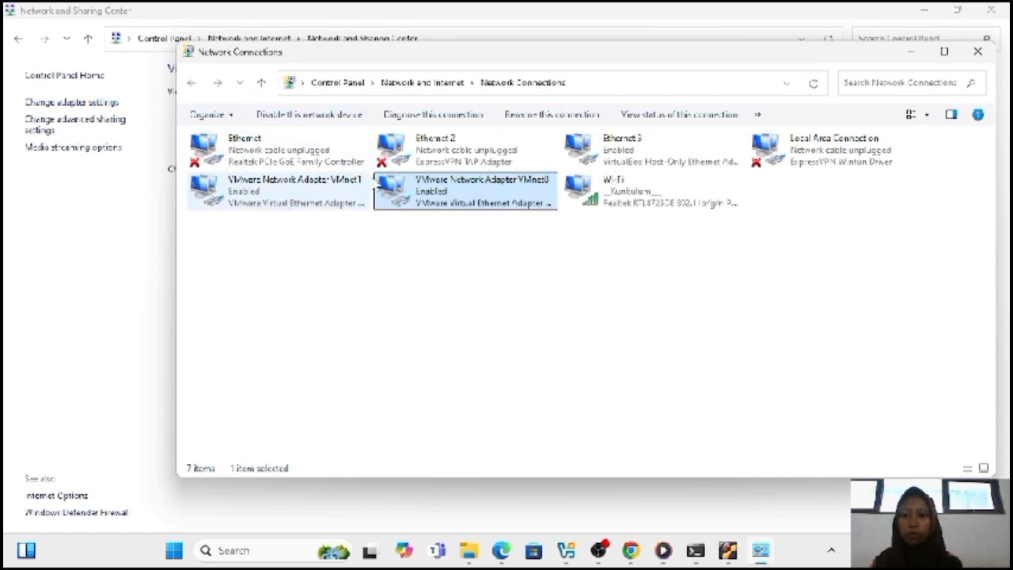
# View the network connection details of VMware Network Adapter VMnet1, then close its details and status windows.
pyautogui.click(435, 183)
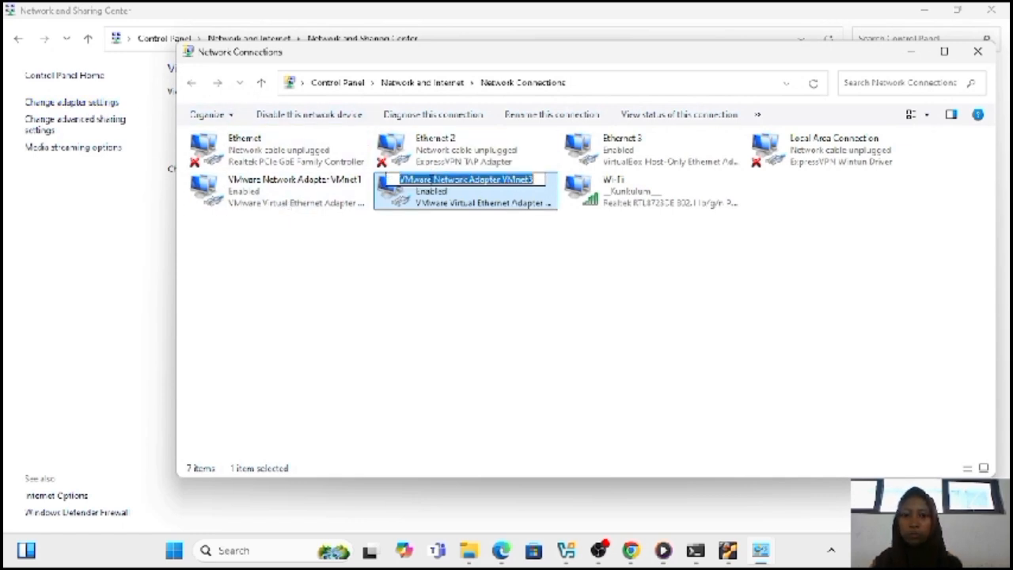
pyautogui.click(436, 196)
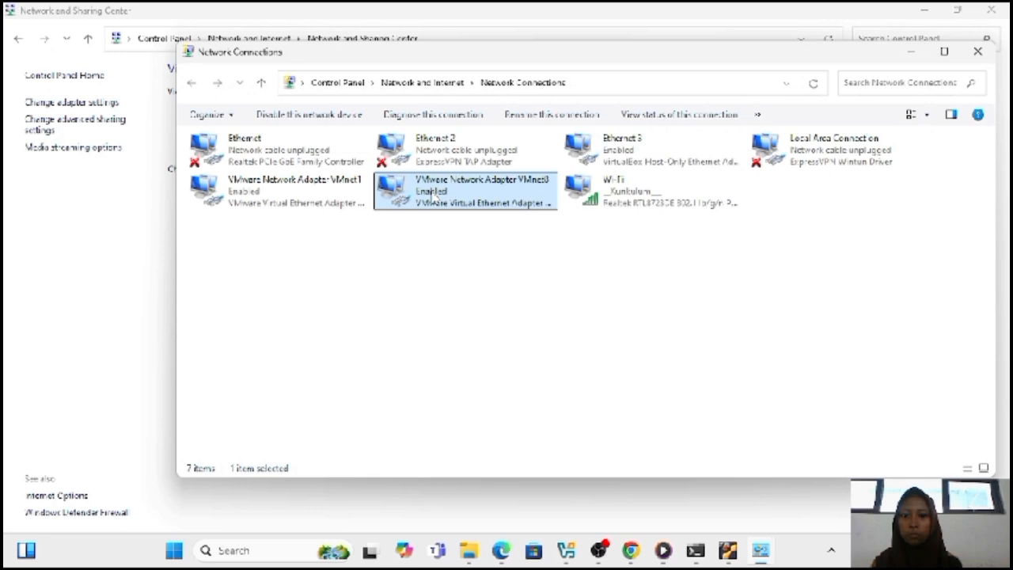
pyautogui.click(325, 210)
pyautogui.doubleClick(325, 211)
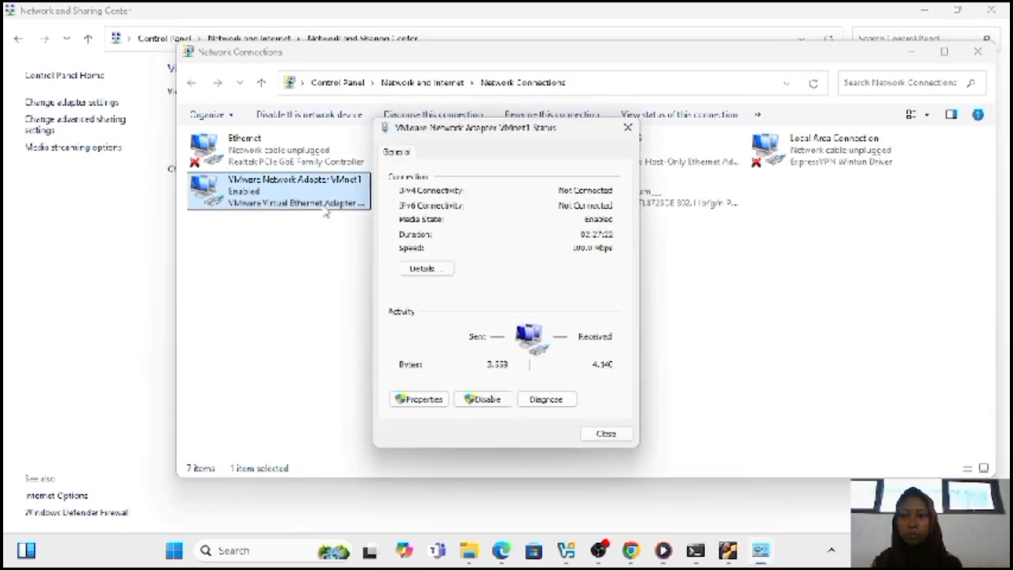
pyautogui.click(446, 271)
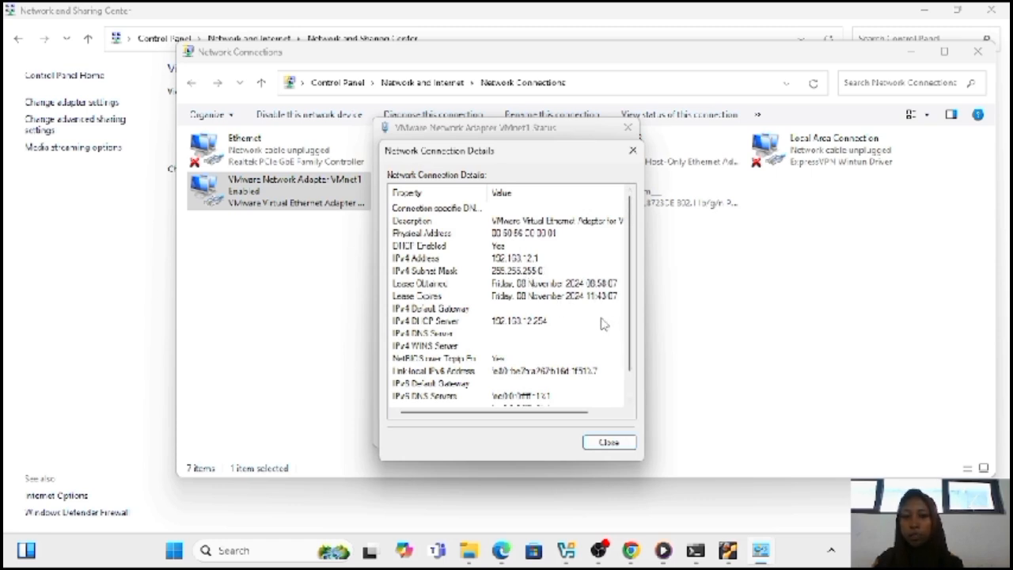
pyautogui.click(603, 443)
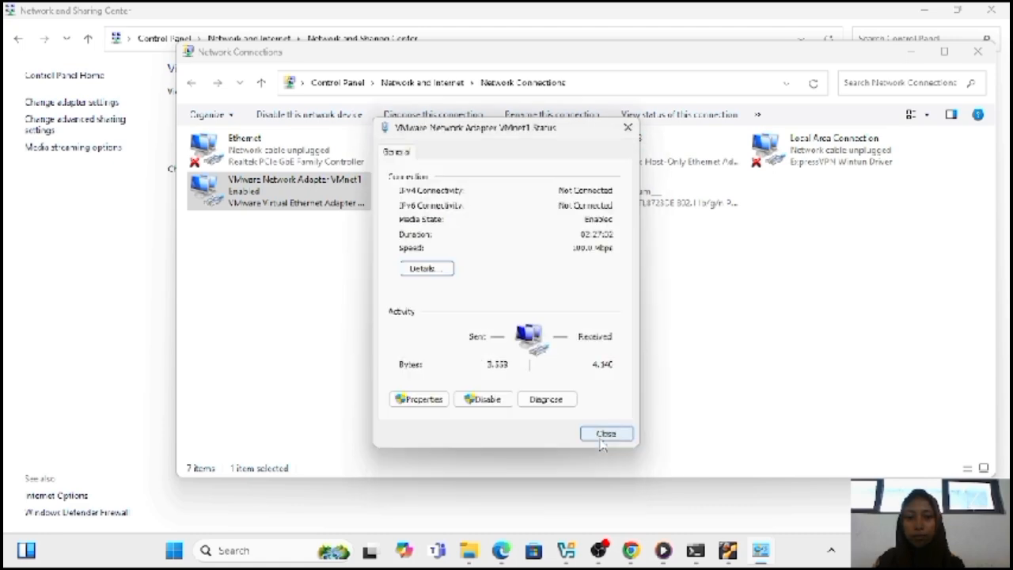
pyautogui.click(603, 438)
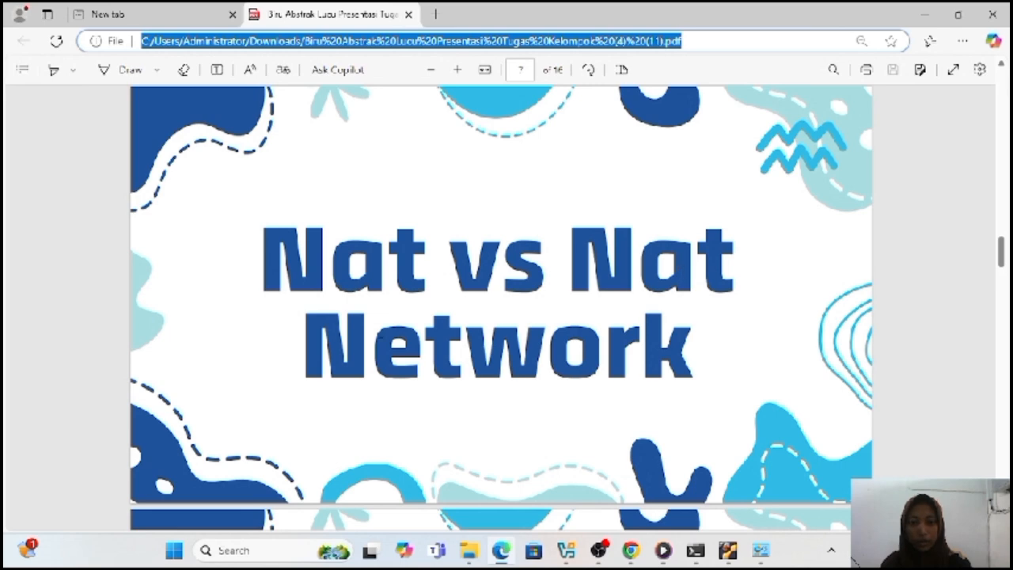
# In the PDF presentation, examine the "Nat vs Nat Network" title slide and the NAT topology diagram on page 8.
pyautogui.scroll(-2, 485, 326)
pyautogui.scroll(1, 484, 326)
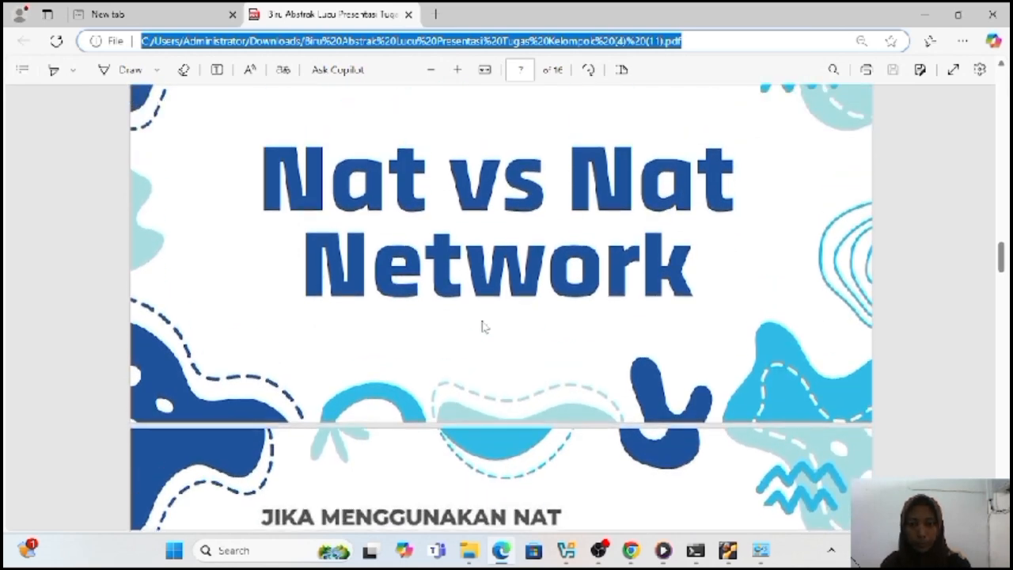
pyautogui.scroll(1, 484, 326)
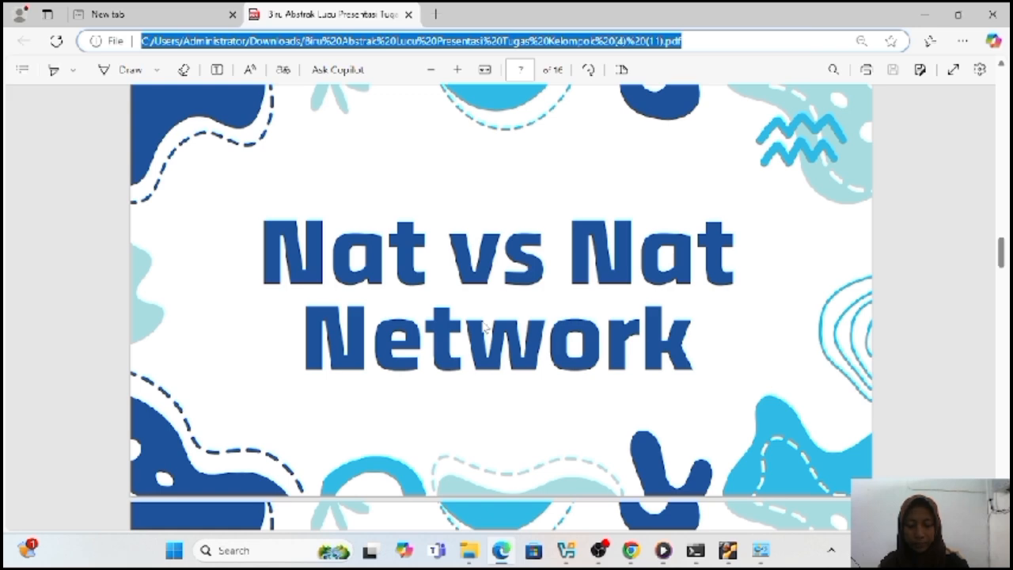
pyautogui.scroll(-2, 486, 327)
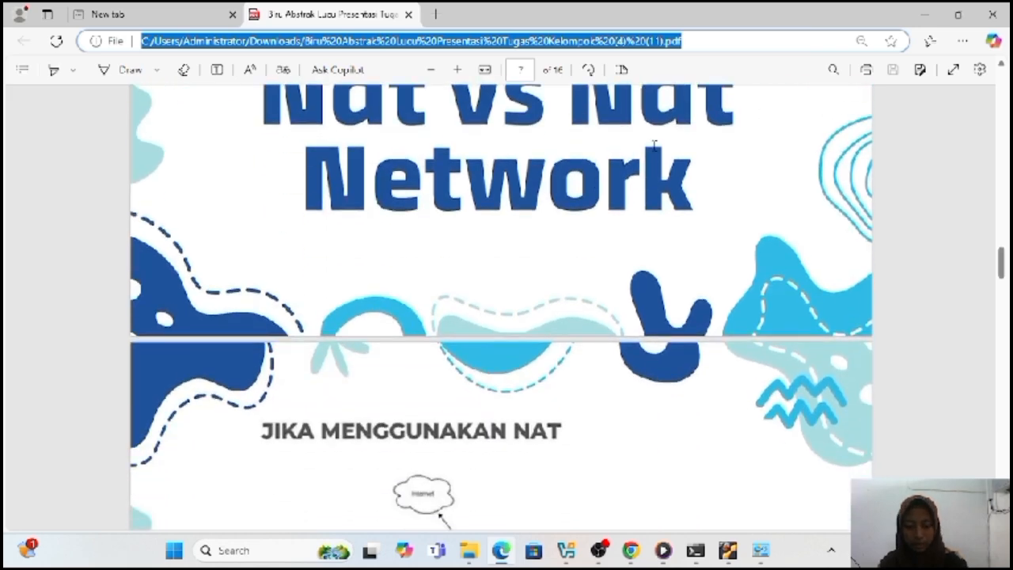
pyautogui.scroll(-1, 668, 127)
pyautogui.scroll(1, 687, 114)
pyautogui.scroll(-2, 712, 104)
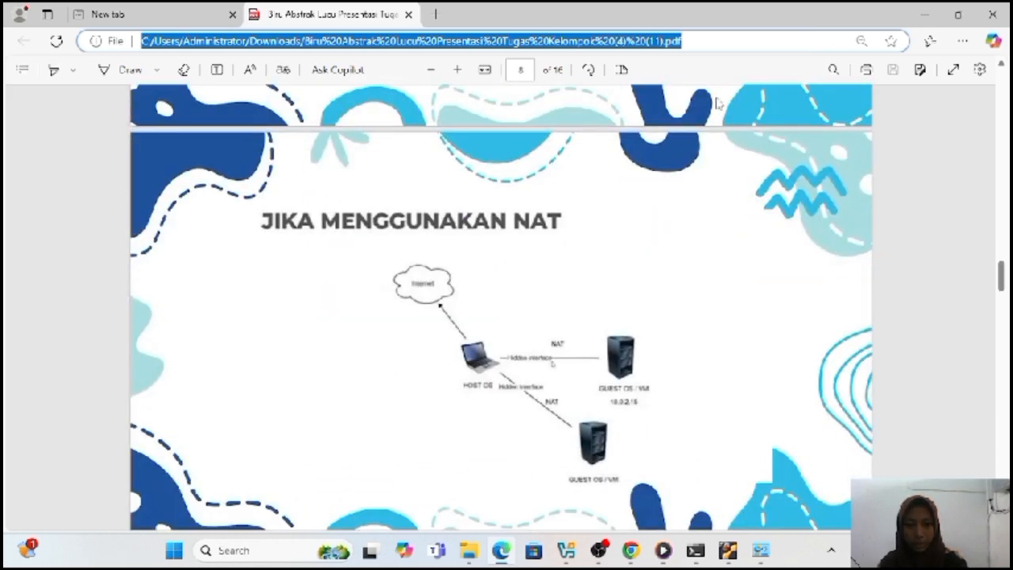
pyautogui.scroll(-1, 628, 237)
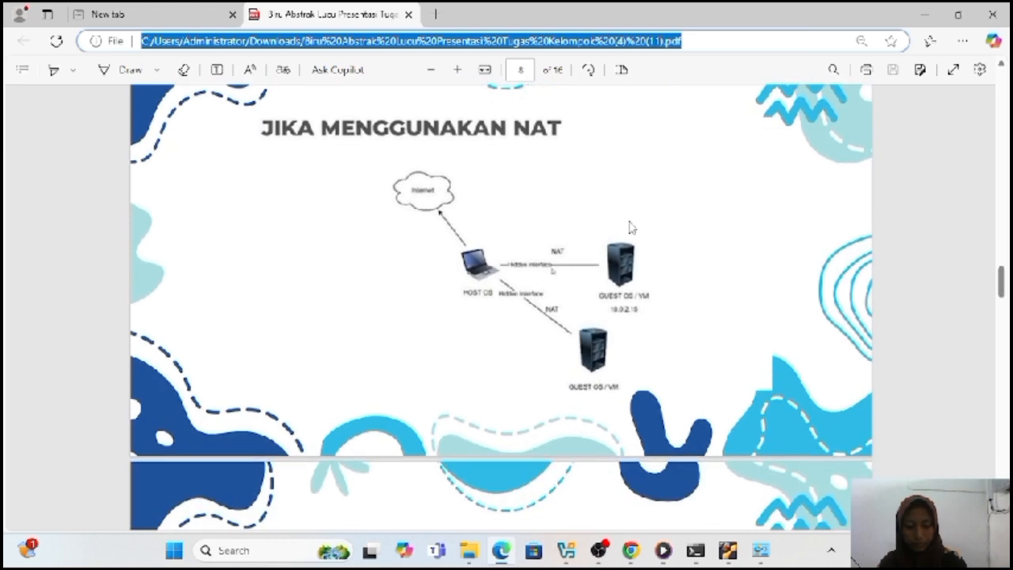
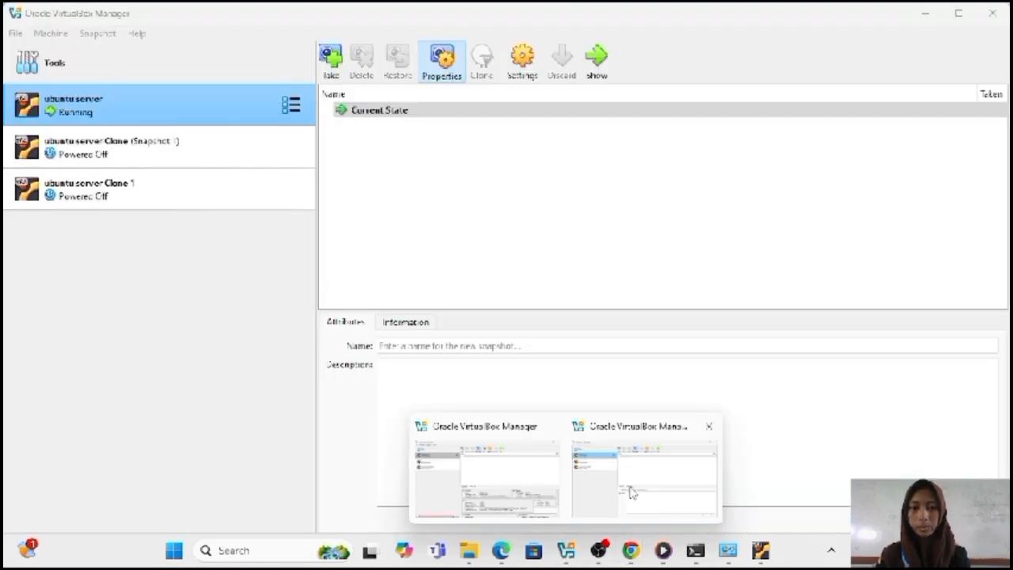
# Switch to Oracle VirtualBox Manager and open the Network Manager to view the NAT network NatNetwork.
pyautogui.click(631, 492)
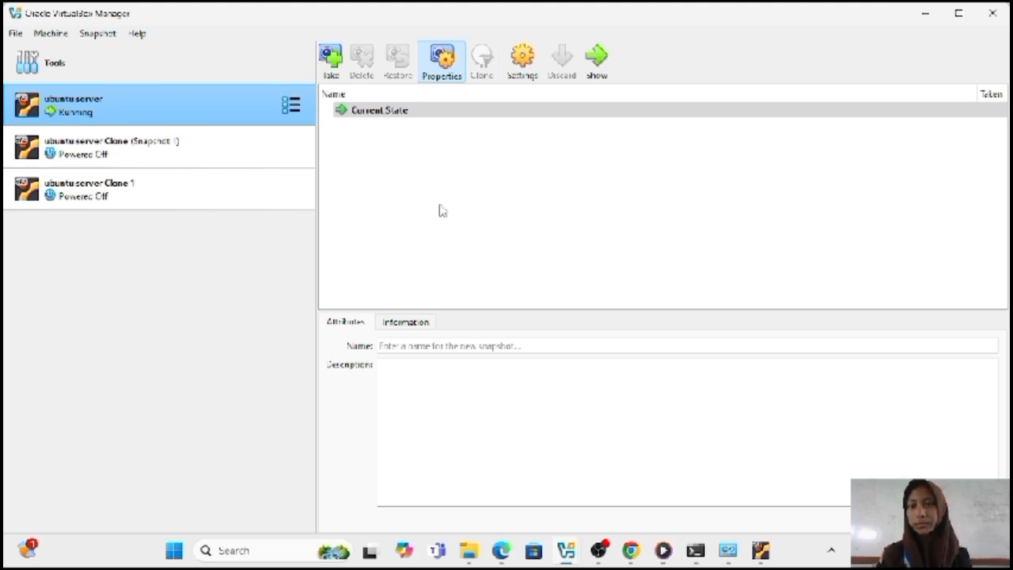
pyautogui.click(16, 37)
pyautogui.moveTo(36, 36)
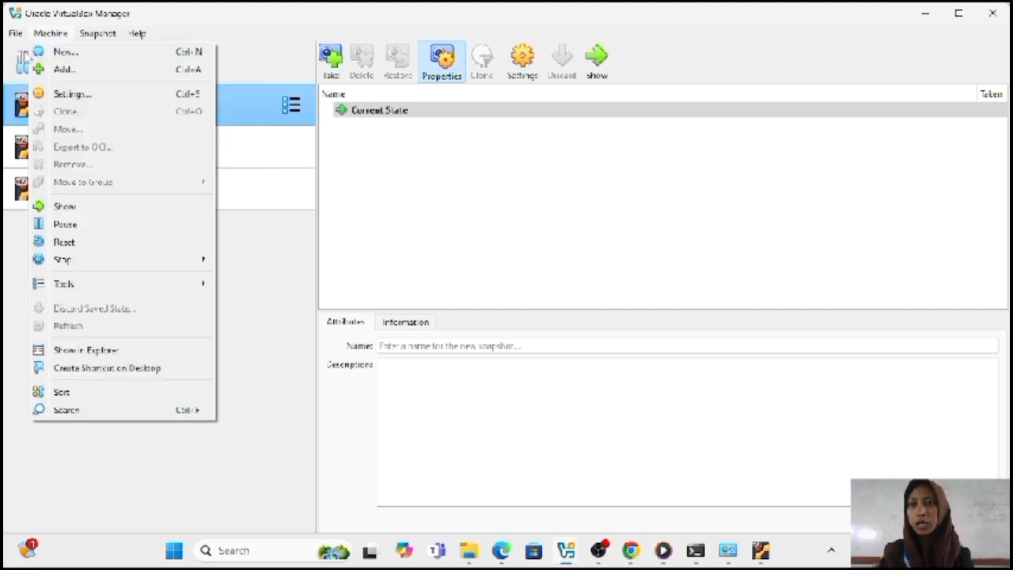
pyautogui.moveTo(26, 118)
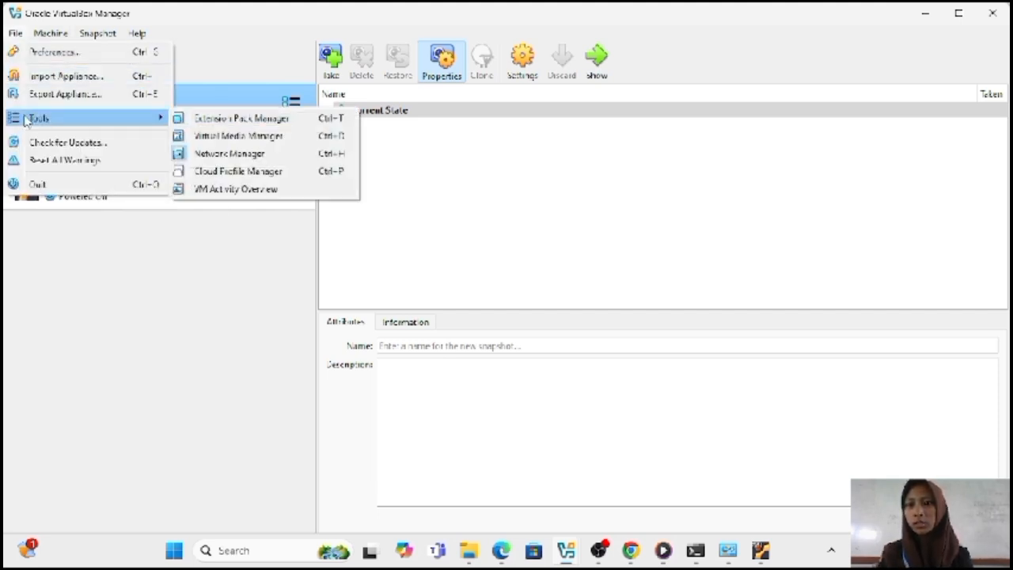
pyautogui.click(219, 155)
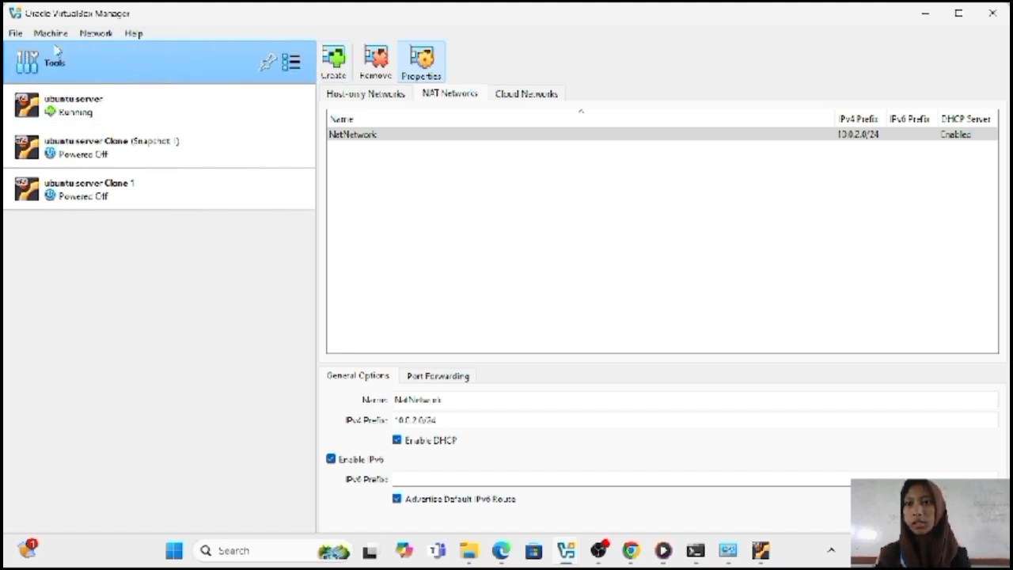
# Inspect the Adapter 1 network settings of the ubuntu server machine and its available attachment modes, keeping NAT Network.
pyautogui.click(144, 112)
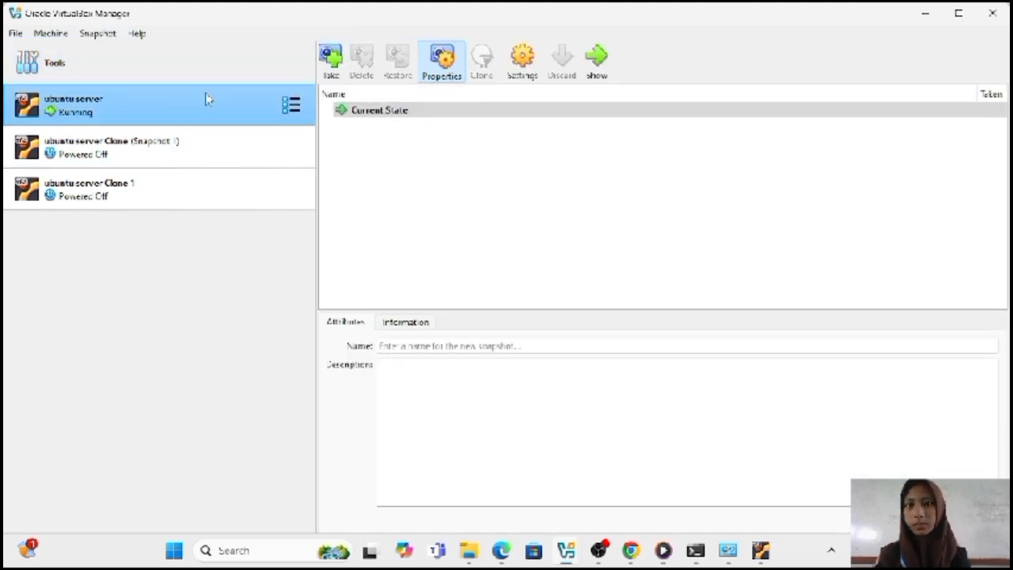
pyautogui.click(519, 63)
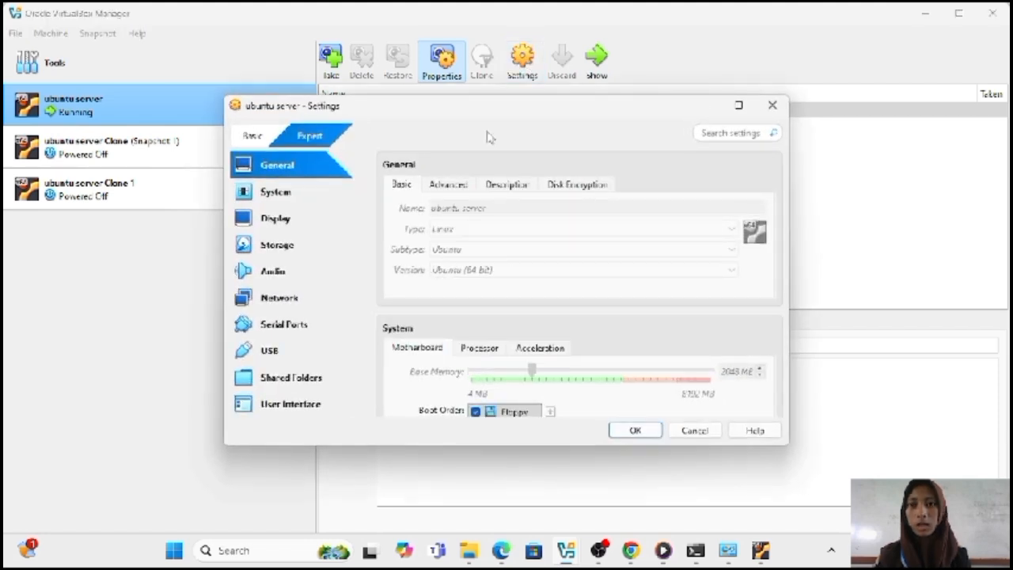
pyautogui.click(285, 298)
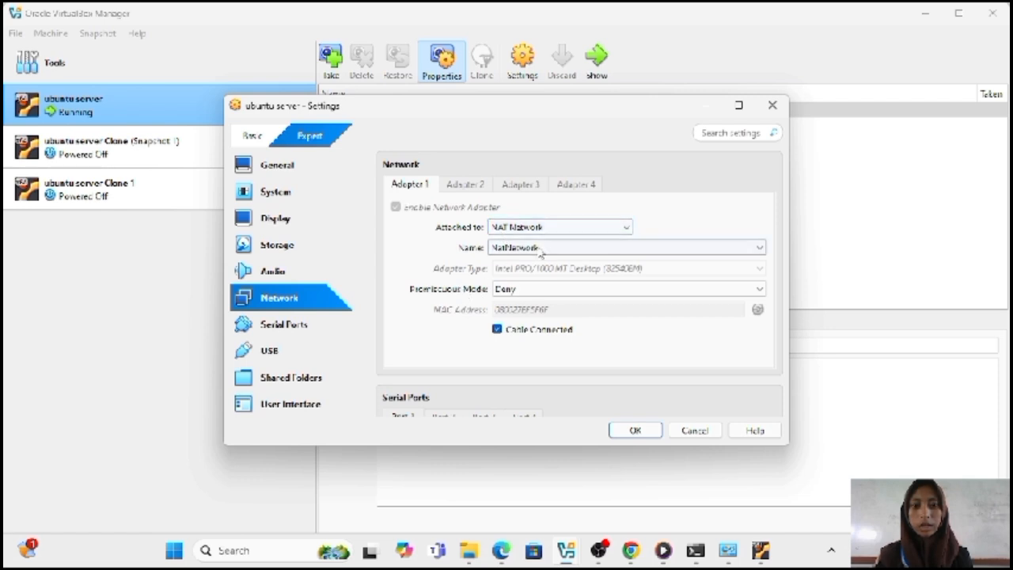
pyautogui.click(625, 227)
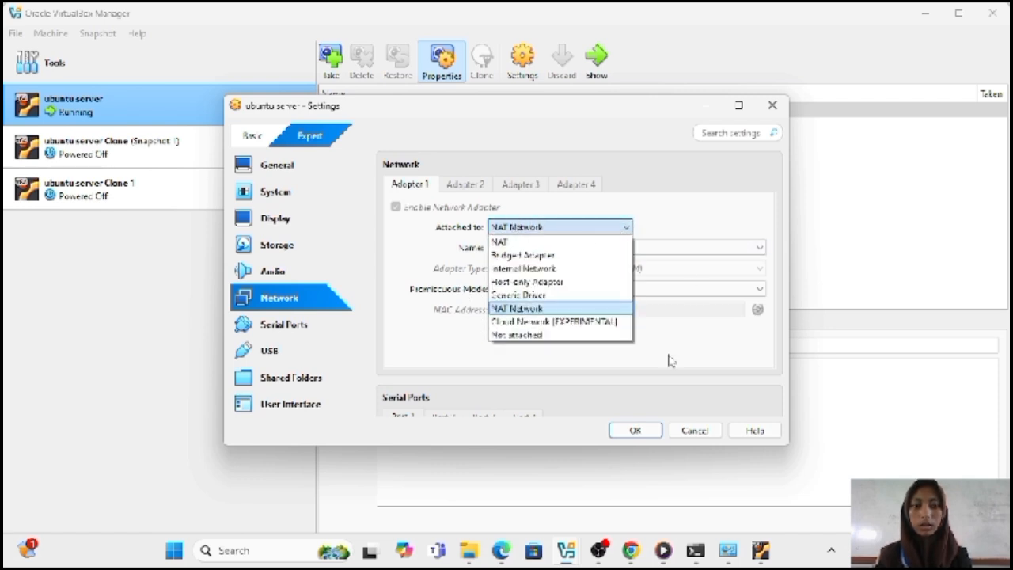
pyautogui.click(648, 229)
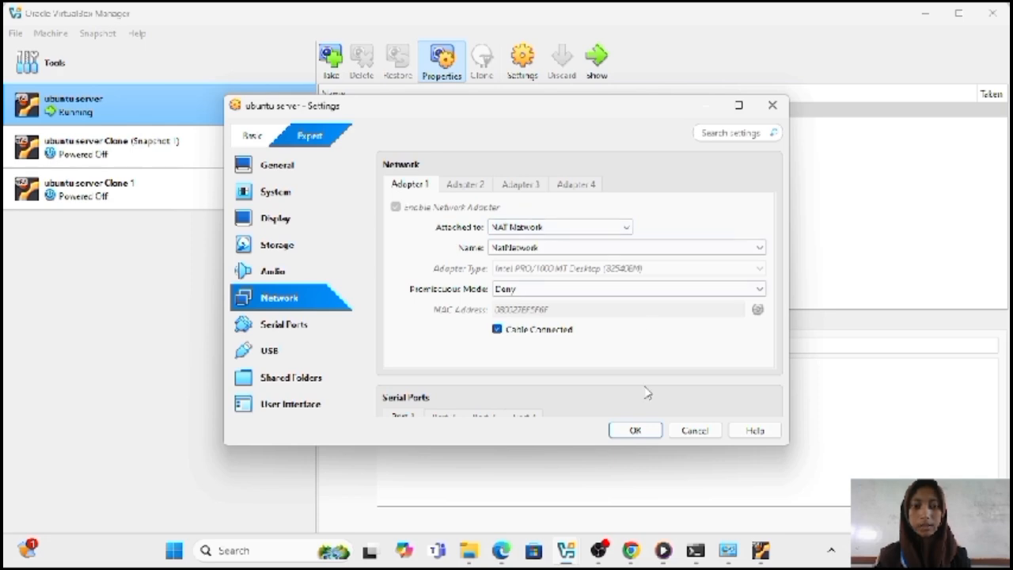
# Accept the ubuntu server machine's network settings and show its running console.
pyautogui.click(638, 430)
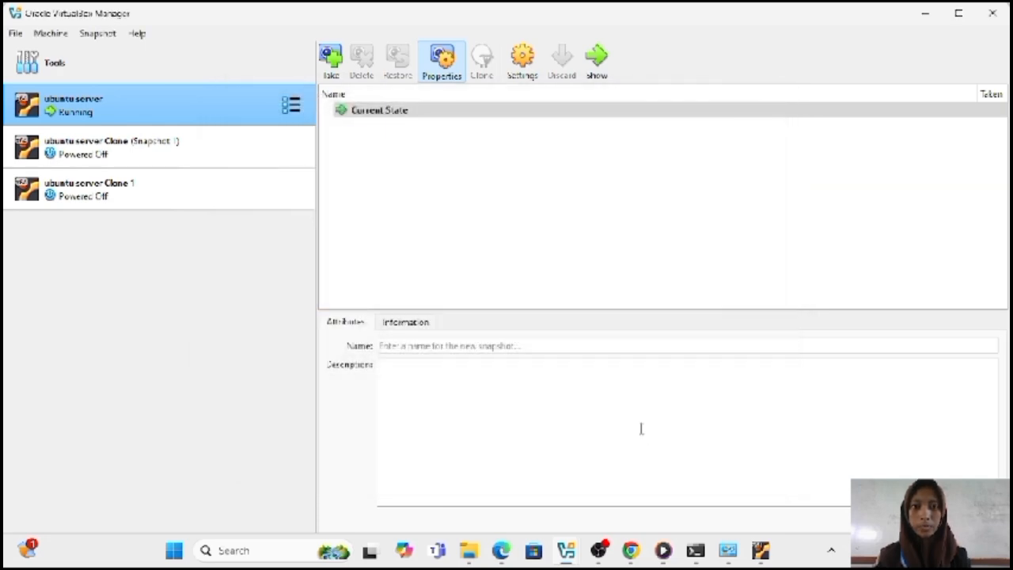
pyautogui.click(597, 63)
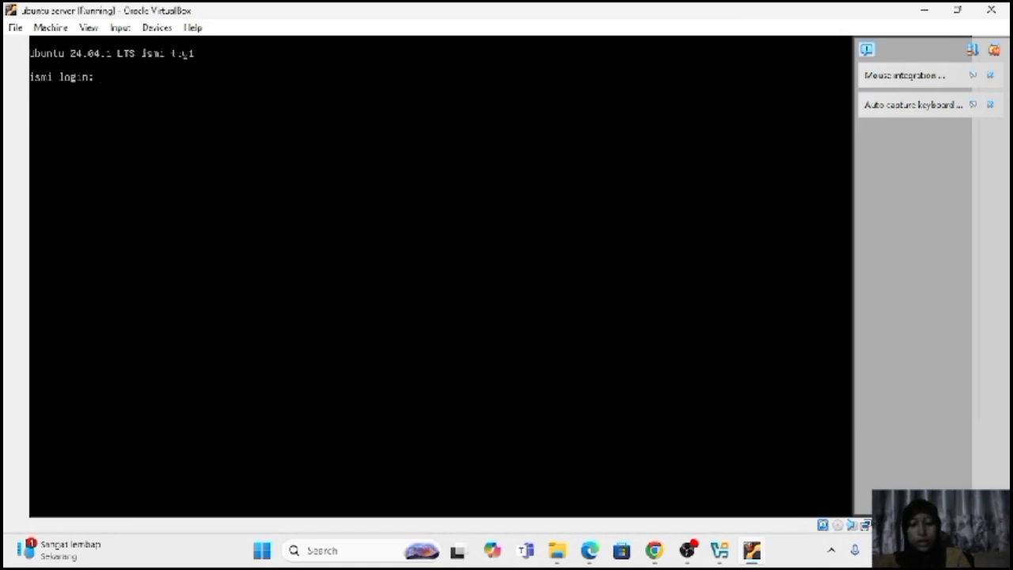
# Log in to the Ubuntu server console with the account username and password.
pyautogui.write('is')
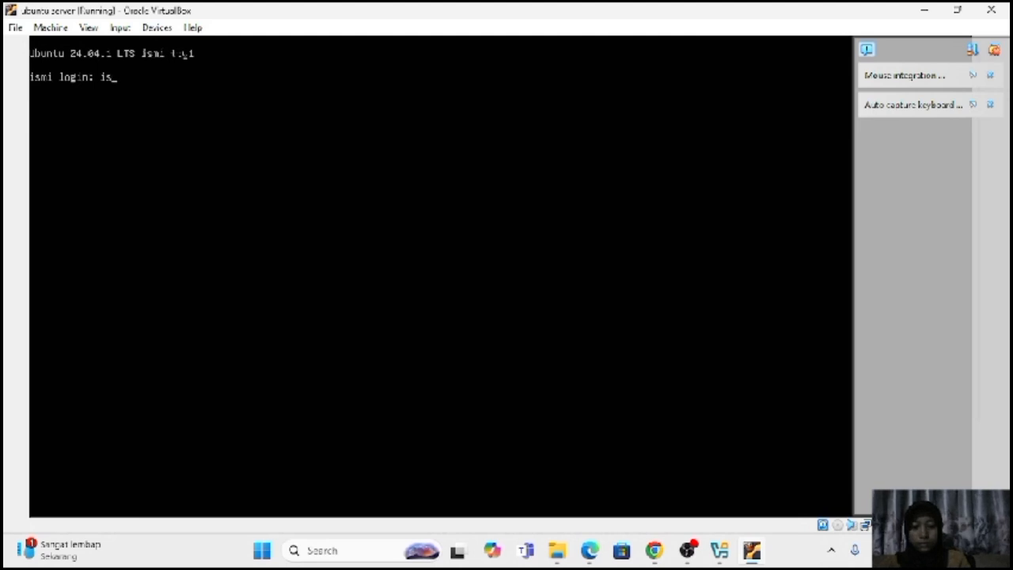
pyautogui.write('mis')
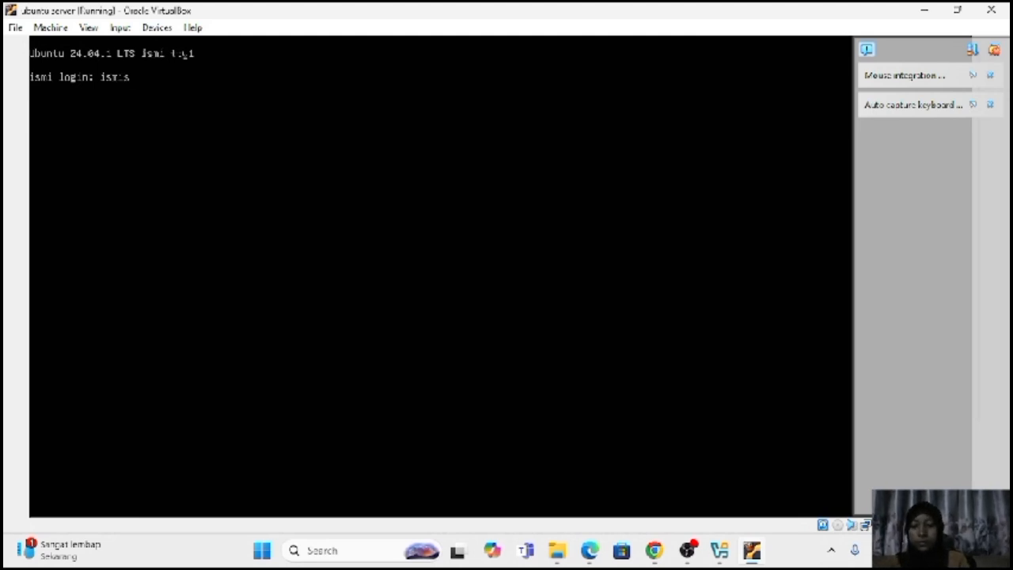
pyautogui.write('er')
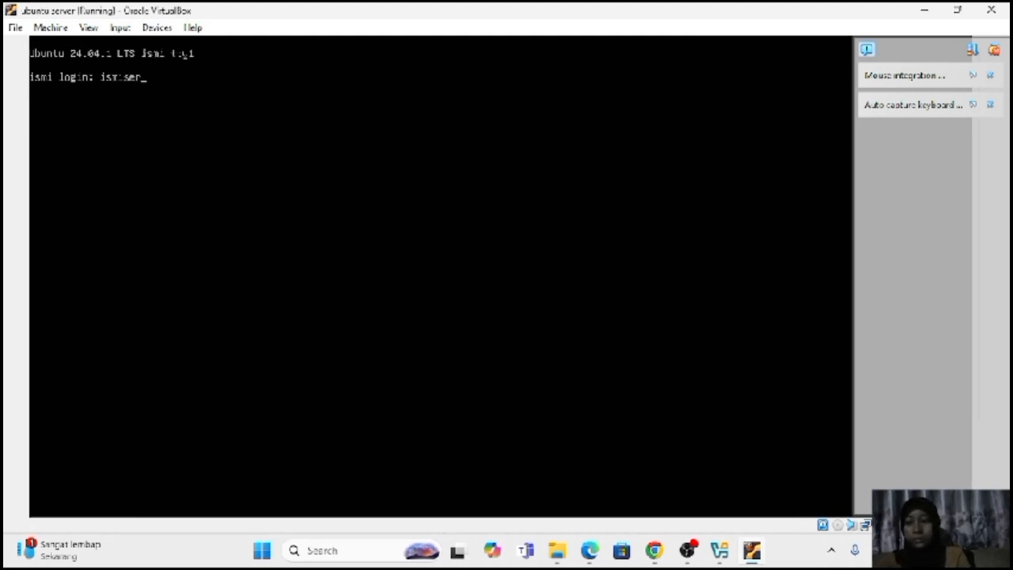
pyautogui.write('ve')
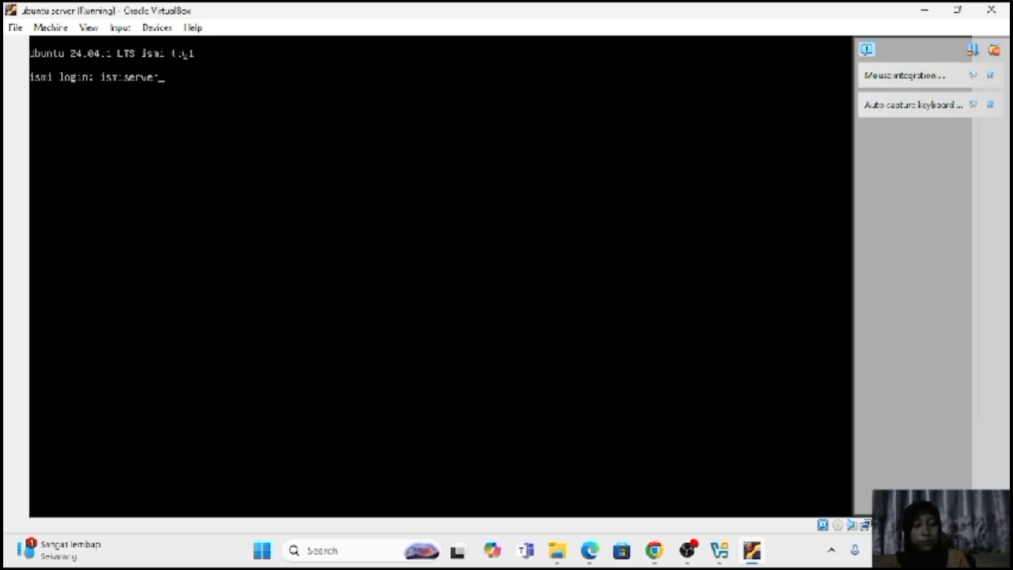
pyautogui.write('r')
pyautogui.press('Return')
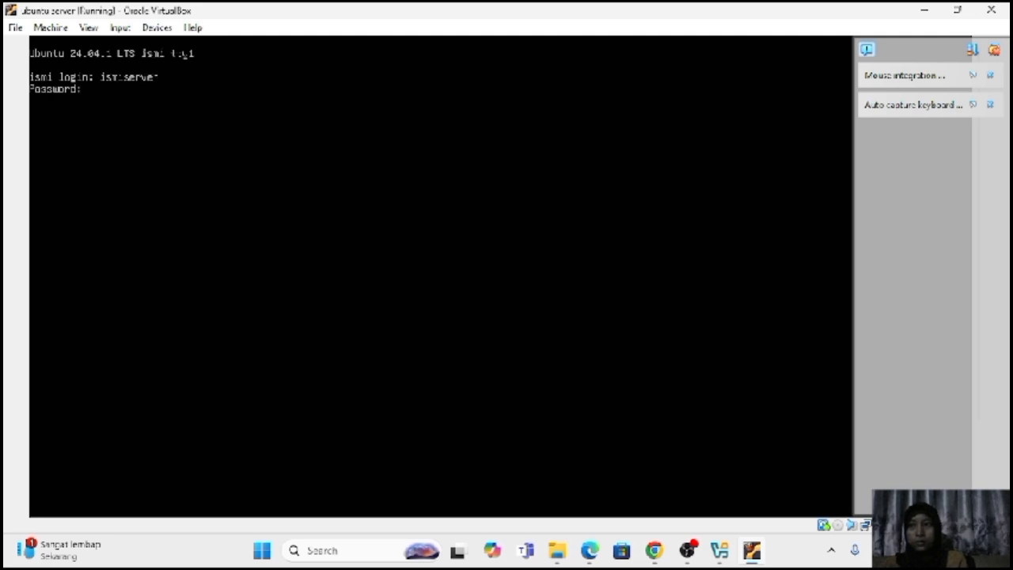
pyautogui.press('Return')
pyautogui.press('Return')
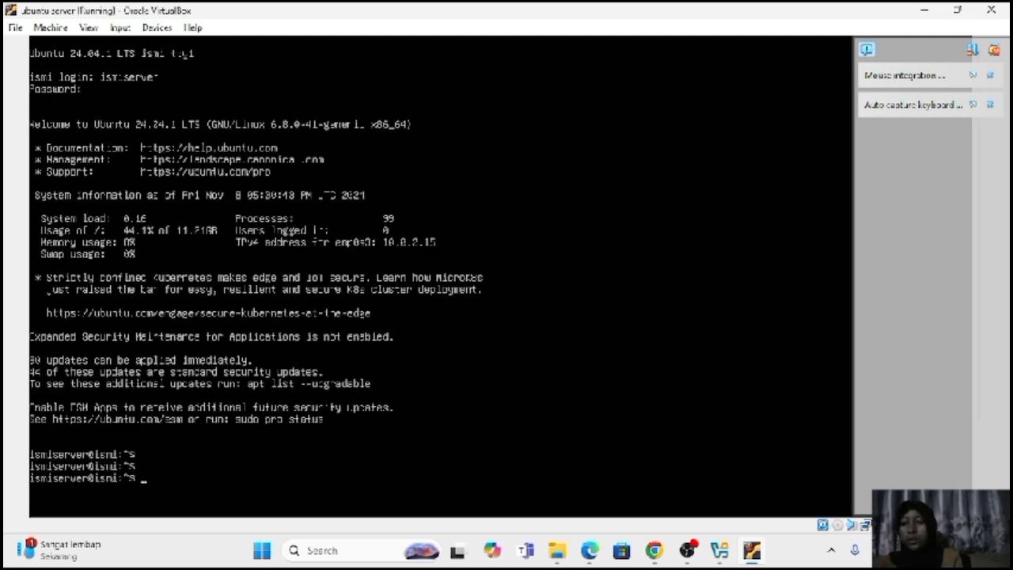
# Try to release the DHCP lease with sudo dhclient -r ensp0s3, entering the sudo password.
pyautogui.write('su')
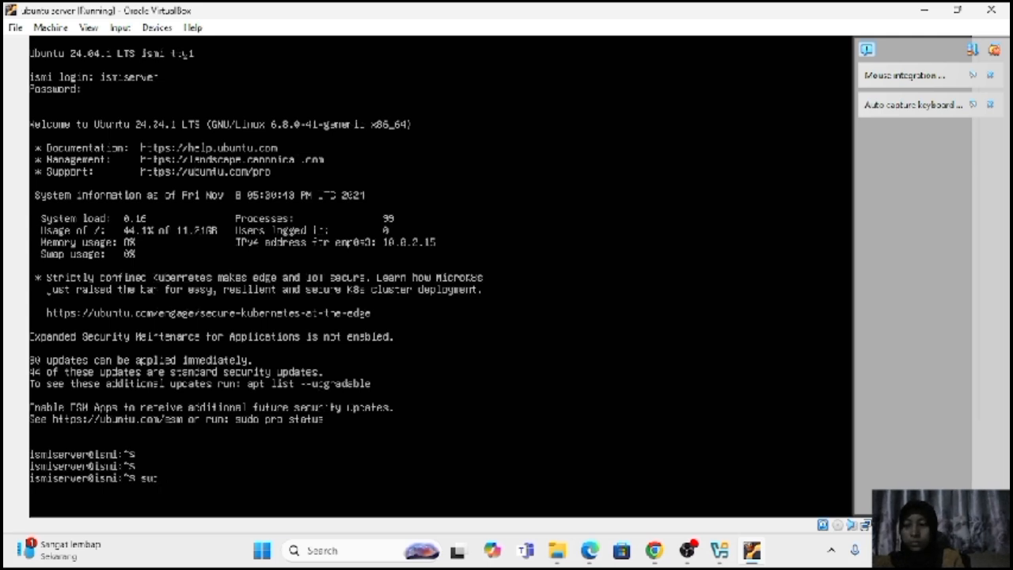
pyautogui.write('do')
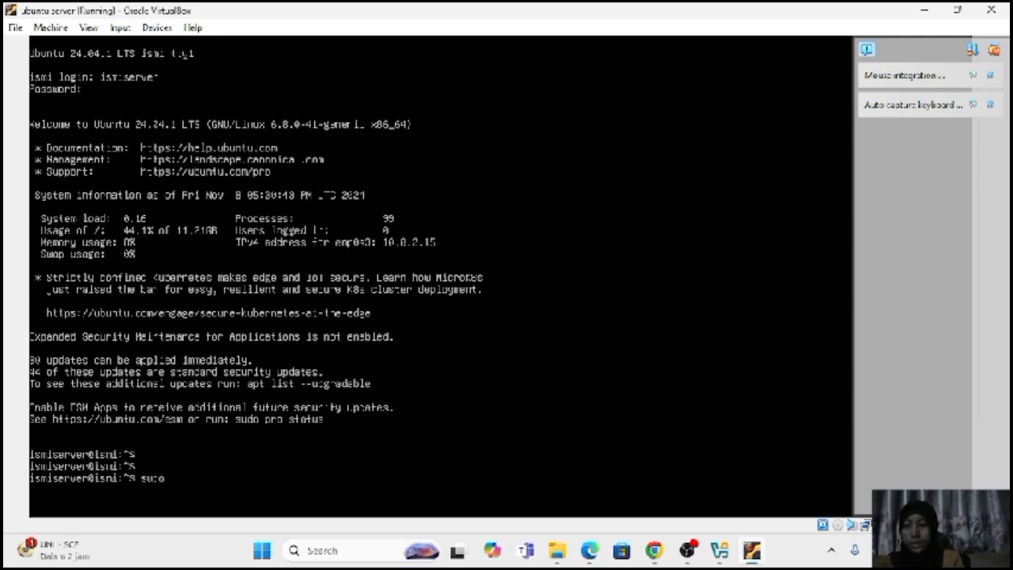
pyautogui.write(' dh')
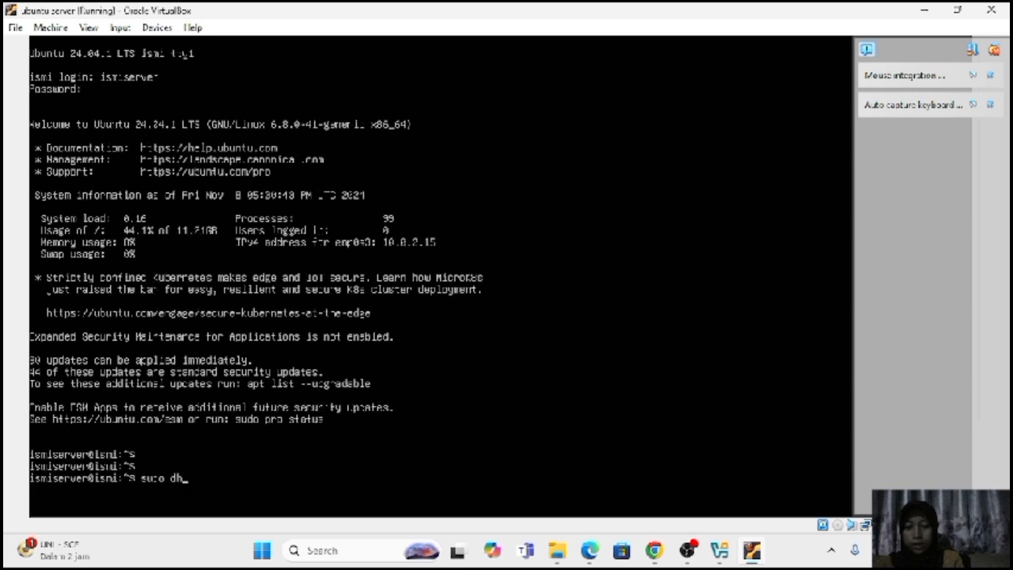
pyautogui.write('c')
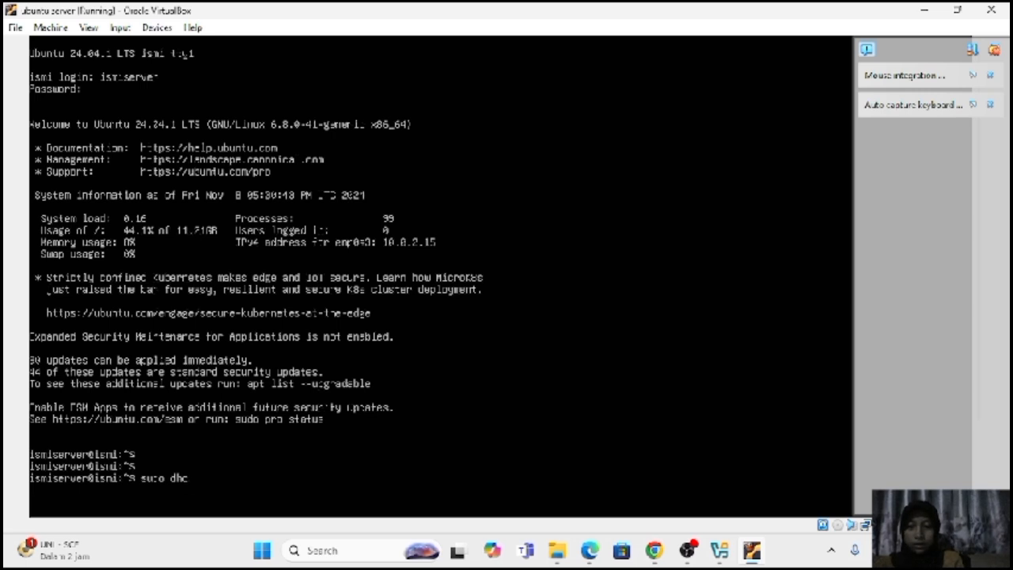
pyautogui.write('lie')
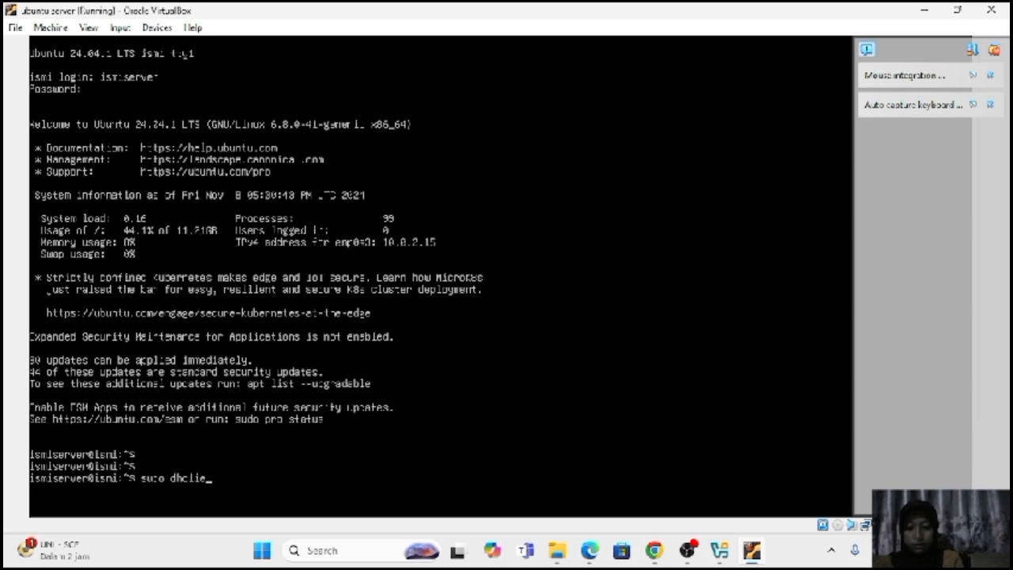
pyautogui.write('nt')
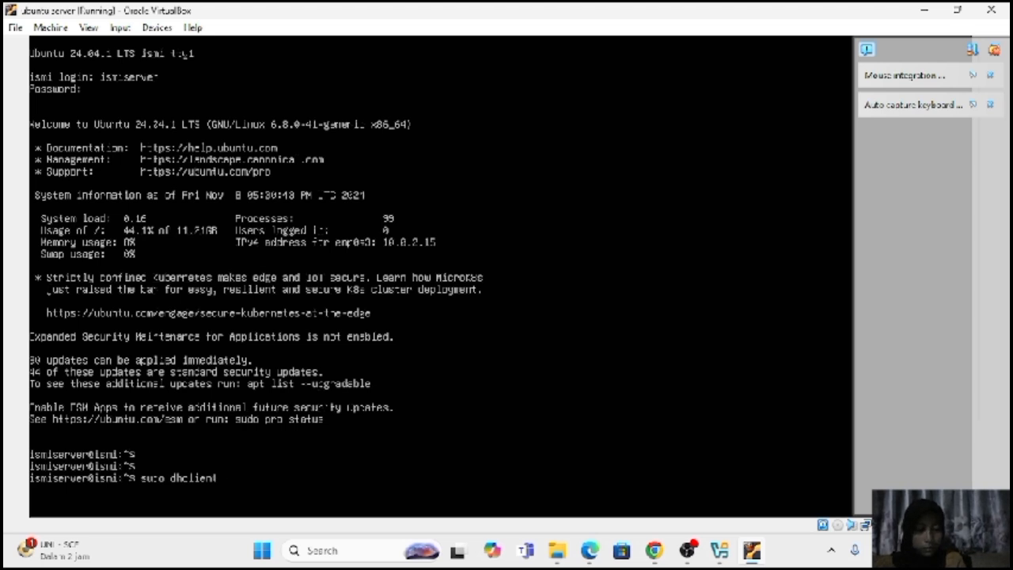
pyautogui.write('-')
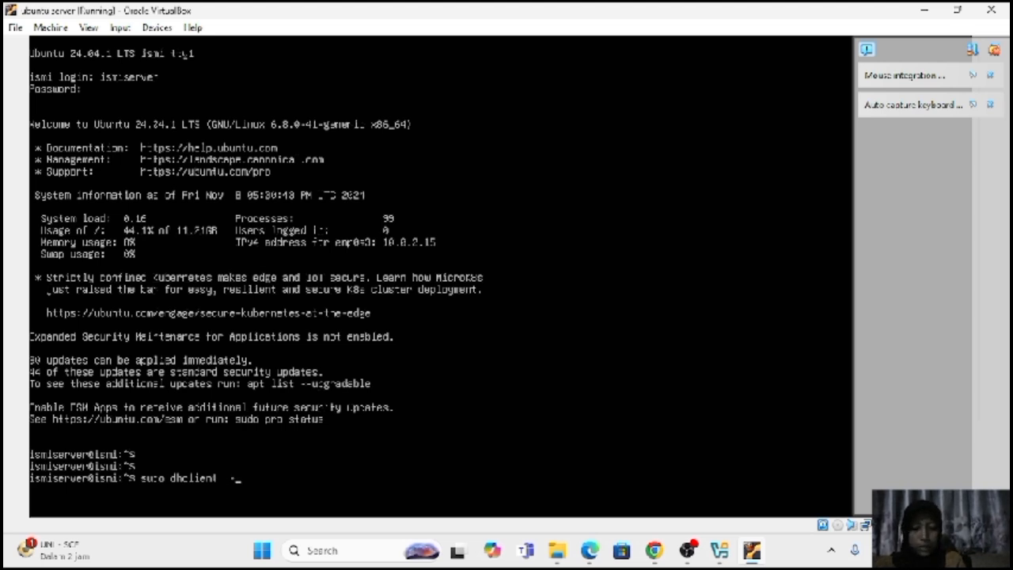
pyautogui.write('r')
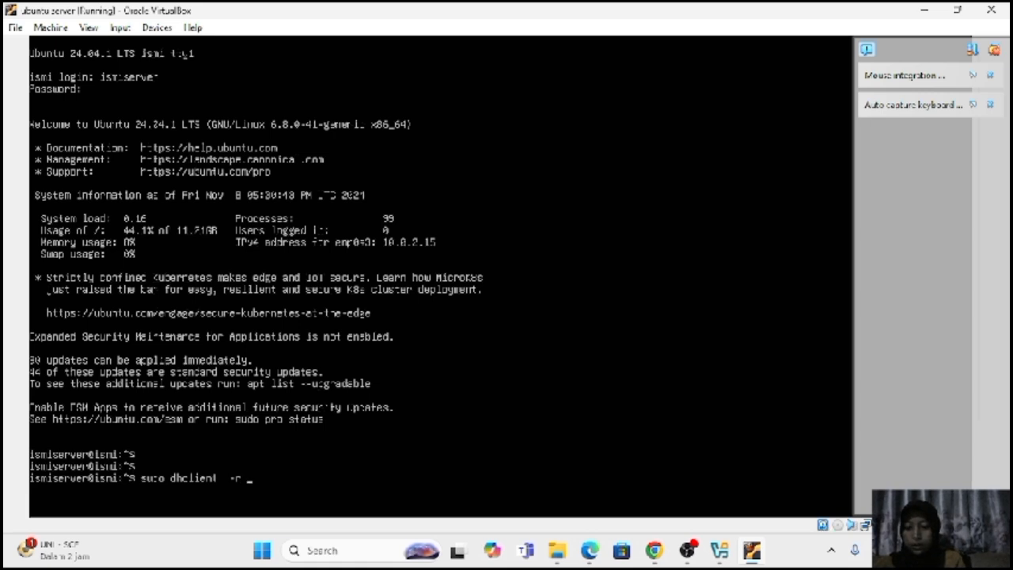
pyautogui.write(' ensp')
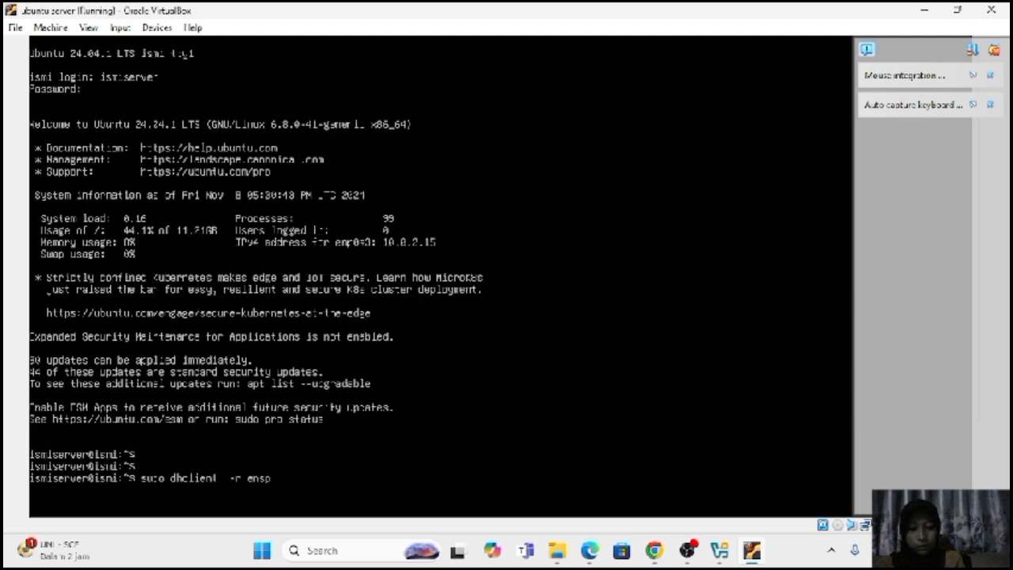
pyautogui.write('0s3')
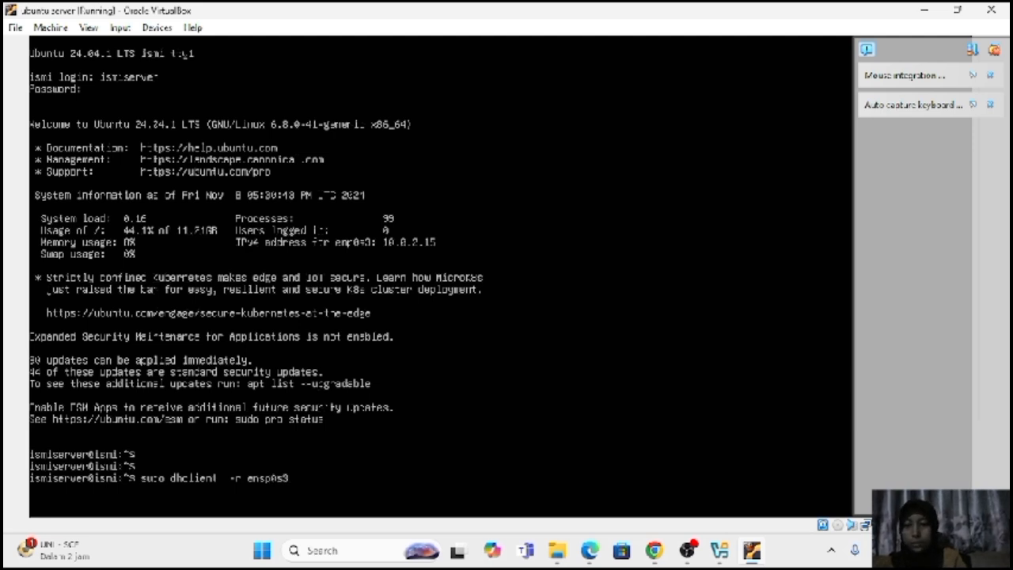
pyautogui.press('Return')
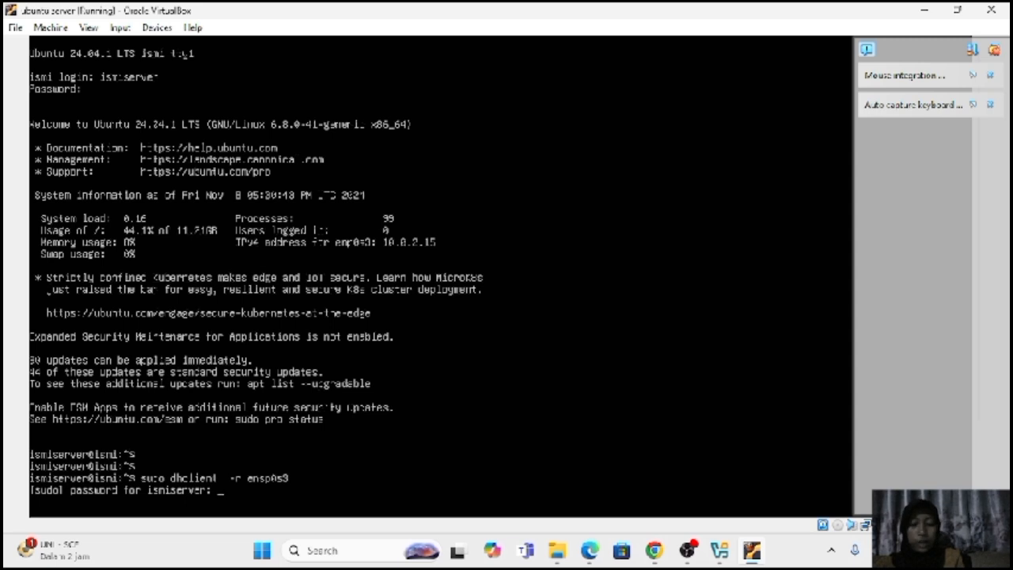
pyautogui.press('Return')
pyautogui.press('Return')
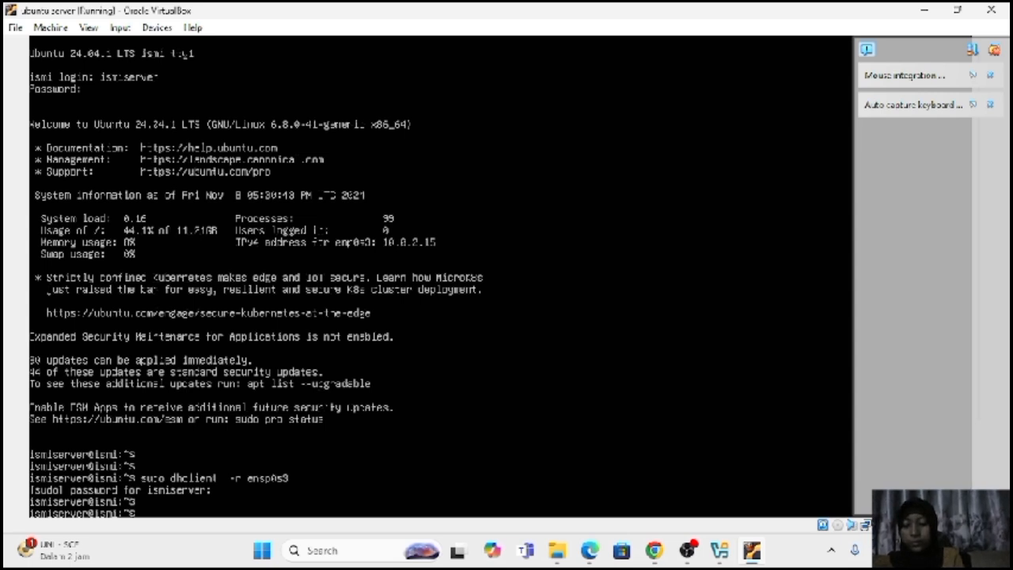
# Add some blank prompt lines and list the server's network interface addresses with ip addres.
pyautogui.press('Return')
pyautogui.press('Return')
pyautogui.press('Return')
pyautogui.press('Return')
pyautogui.press('Return')
pyautogui.write('ip addres')
pyautogui.press('Return')
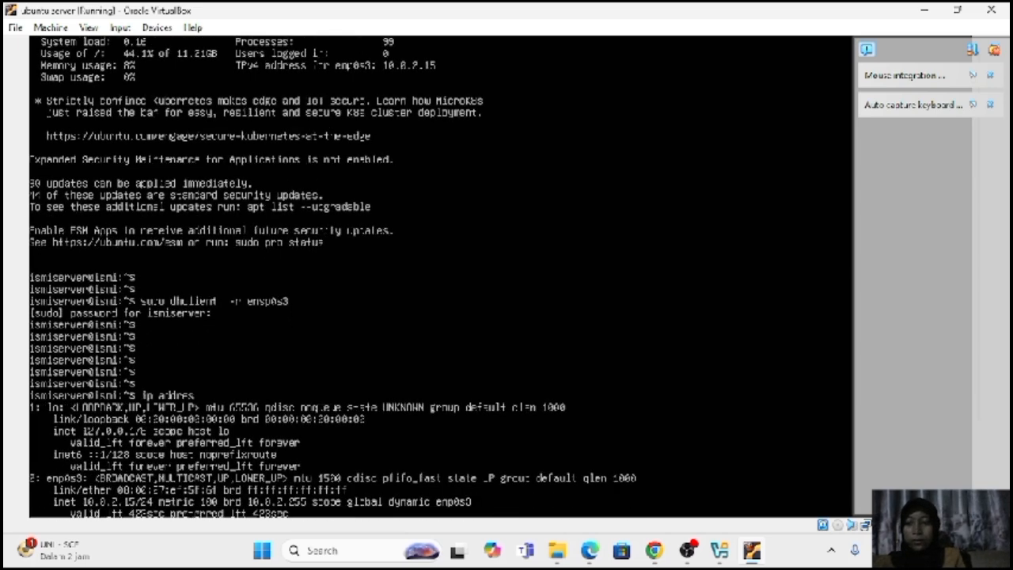
pyautogui.press('Return')
pyautogui.press('Return')
pyautogui.press('Return')
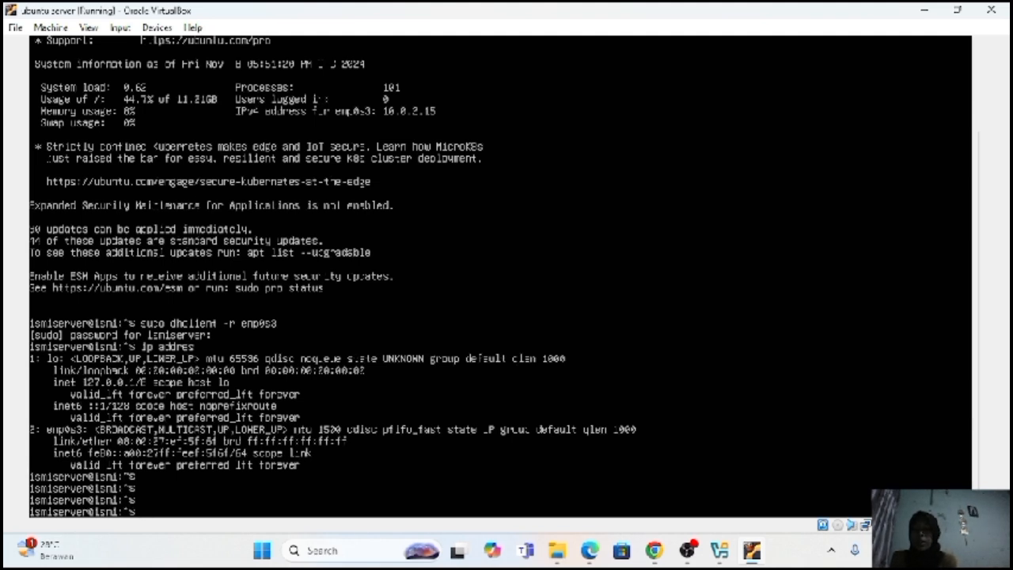
# Request a new DHCP lease for the network interface with sudo dhclient enp0s3.
pyautogui.write('su')
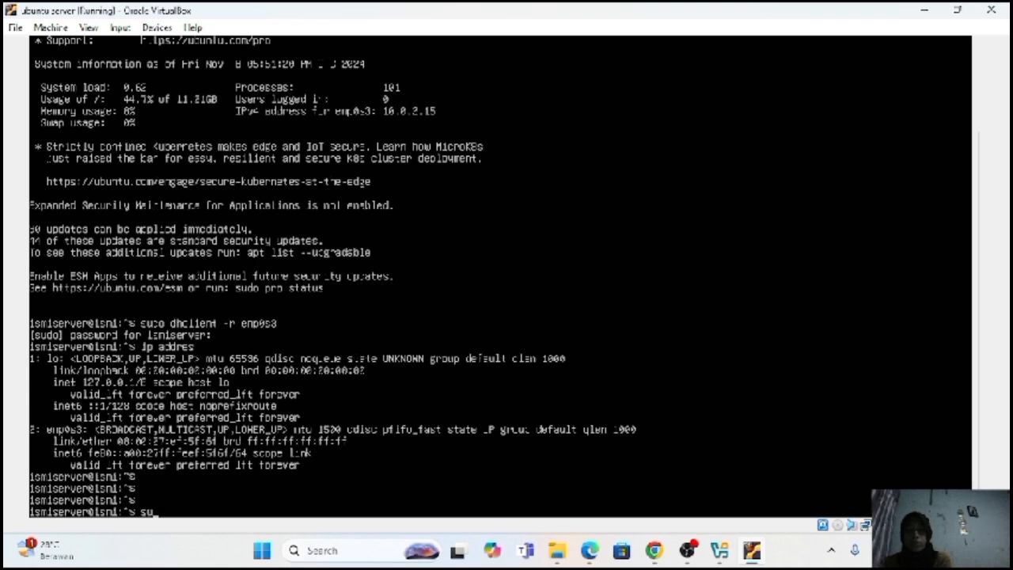
pyautogui.write('do ')
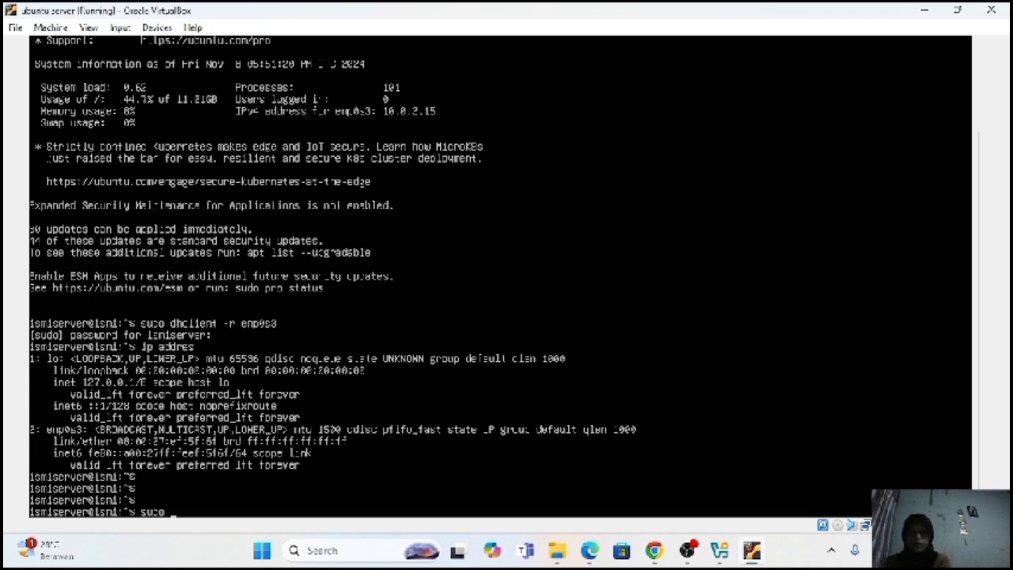
pyautogui.write('dhclient')
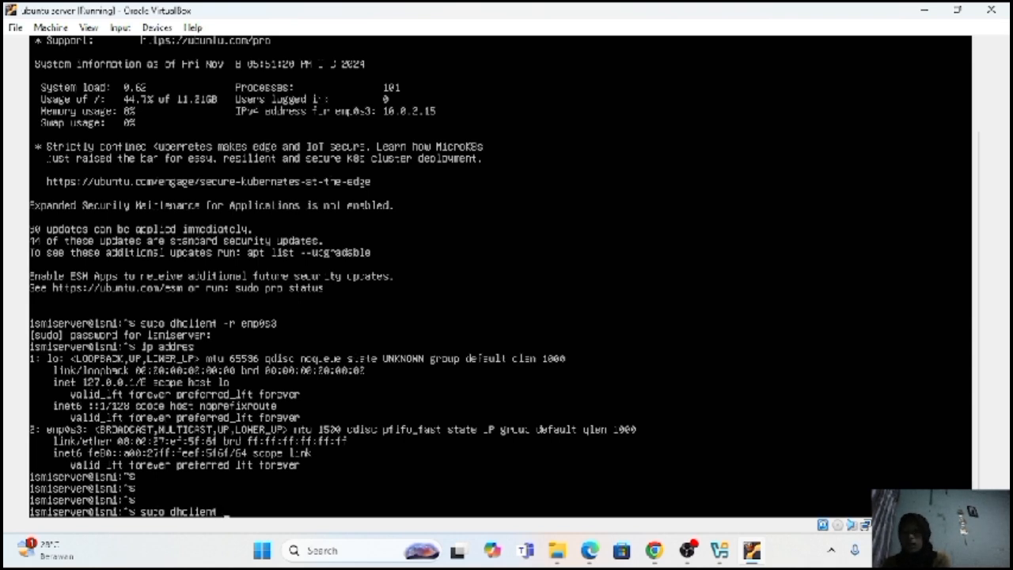
pyautogui.write(' enp')
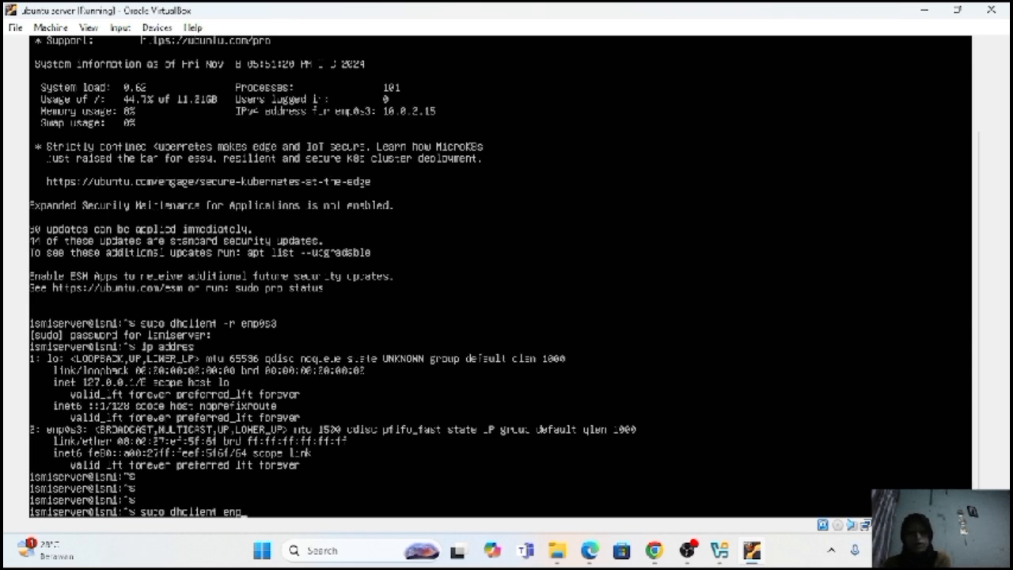
pyautogui.write('0s')
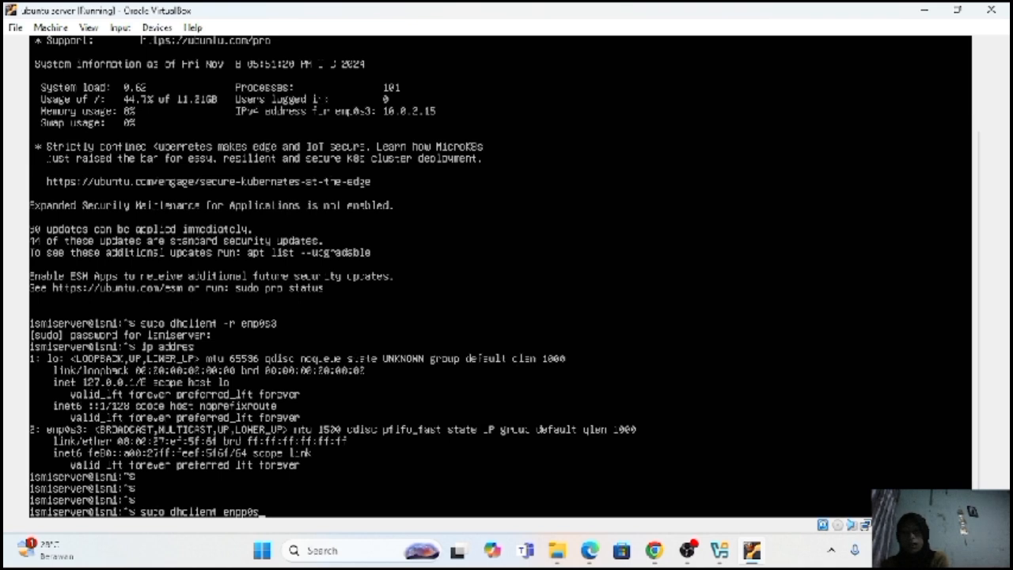
pyautogui.write('33')
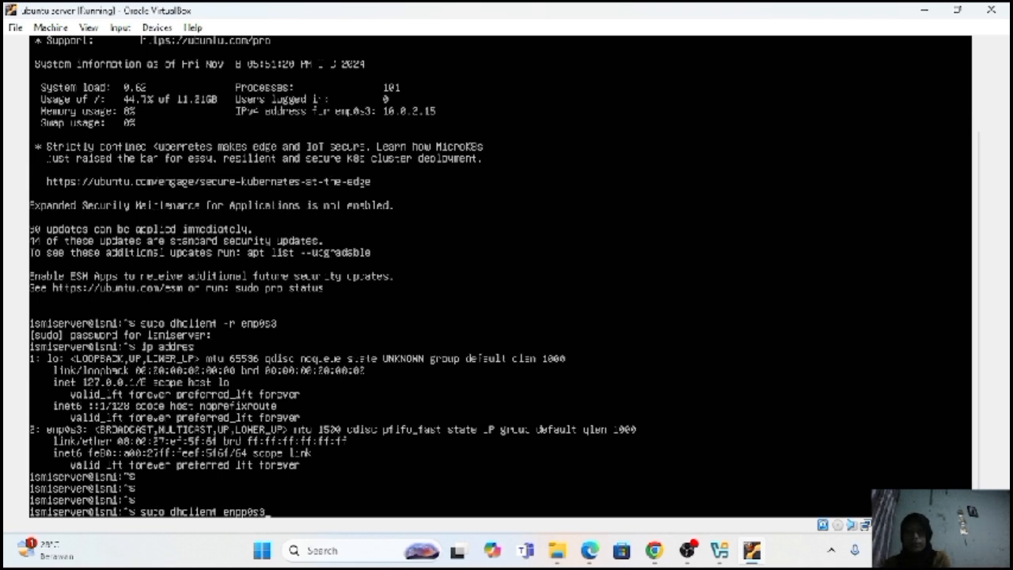
pyautogui.press('BackSpace')
pyautogui.press('BackSpace')
pyautogui.press('BackSpace')
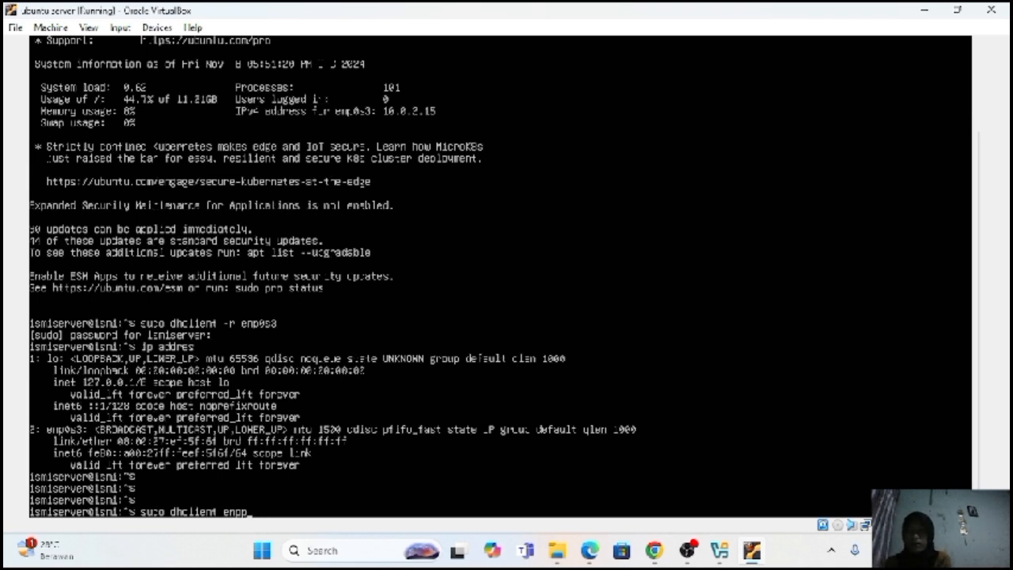
pyautogui.press('BackSpace')
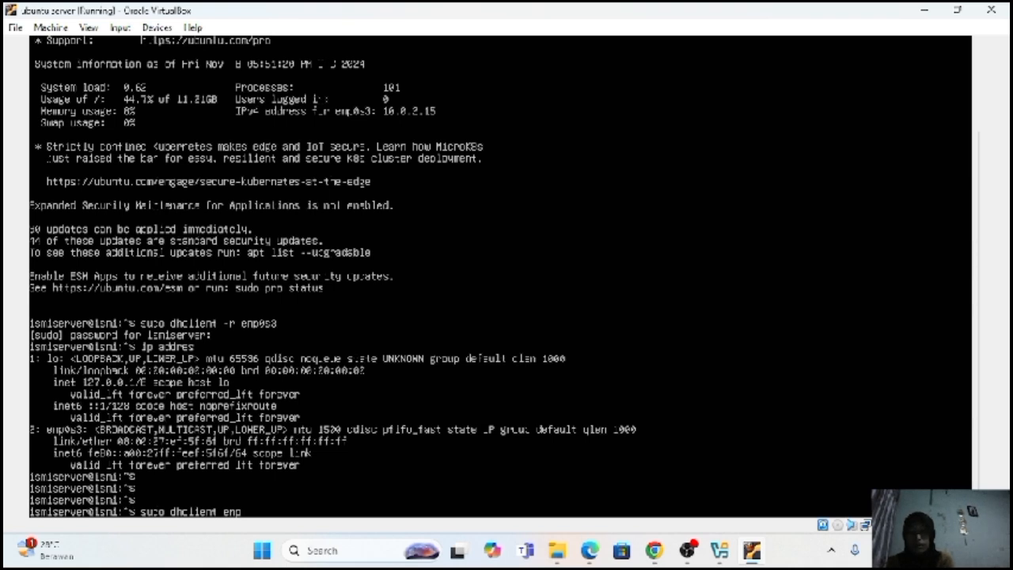
pyautogui.write('0s3')
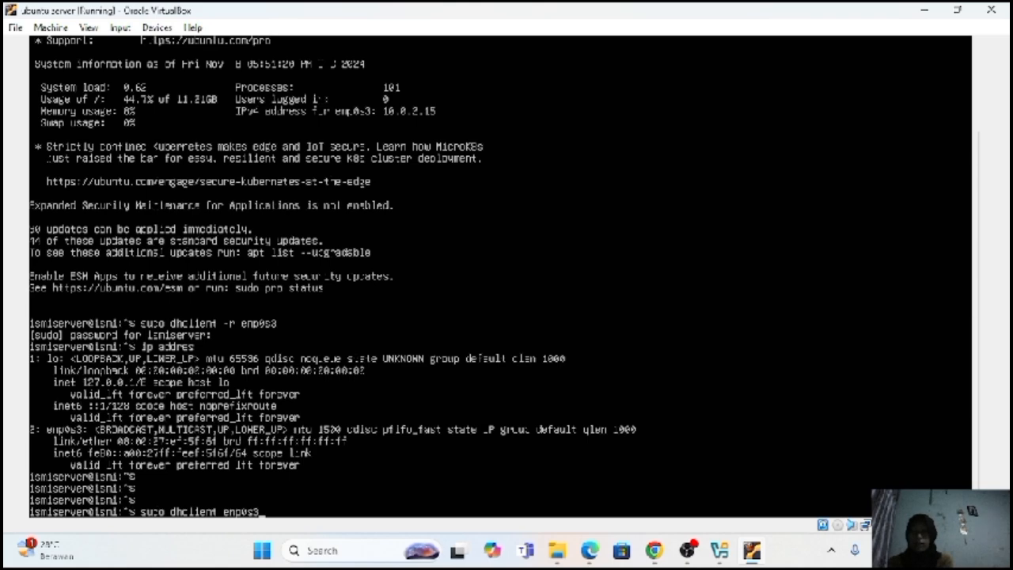
pyautogui.press('Return')
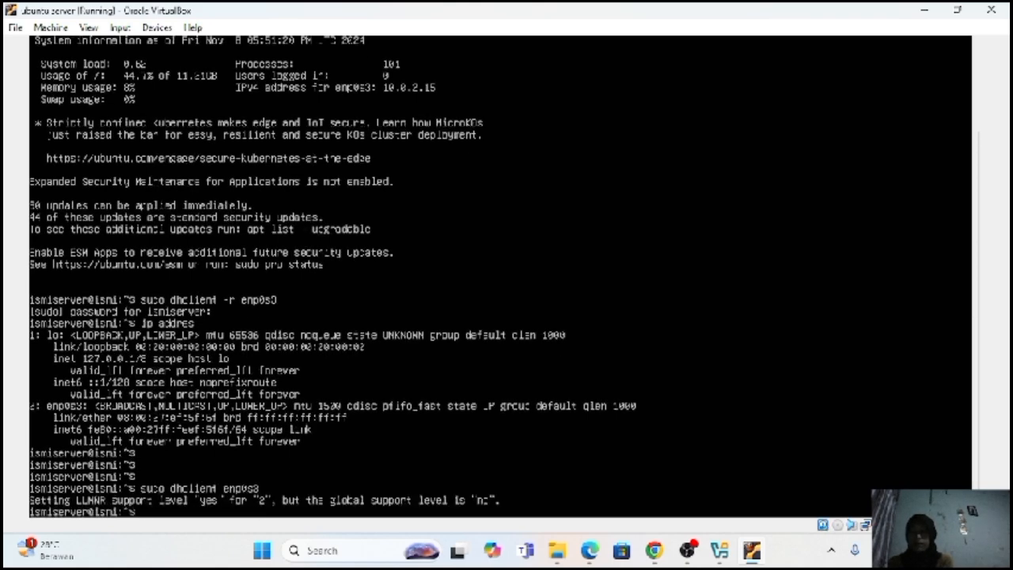
# Run ip addres again to check the address assigned to enp0s3 after the DHCP request.
pyautogui.press('Return')
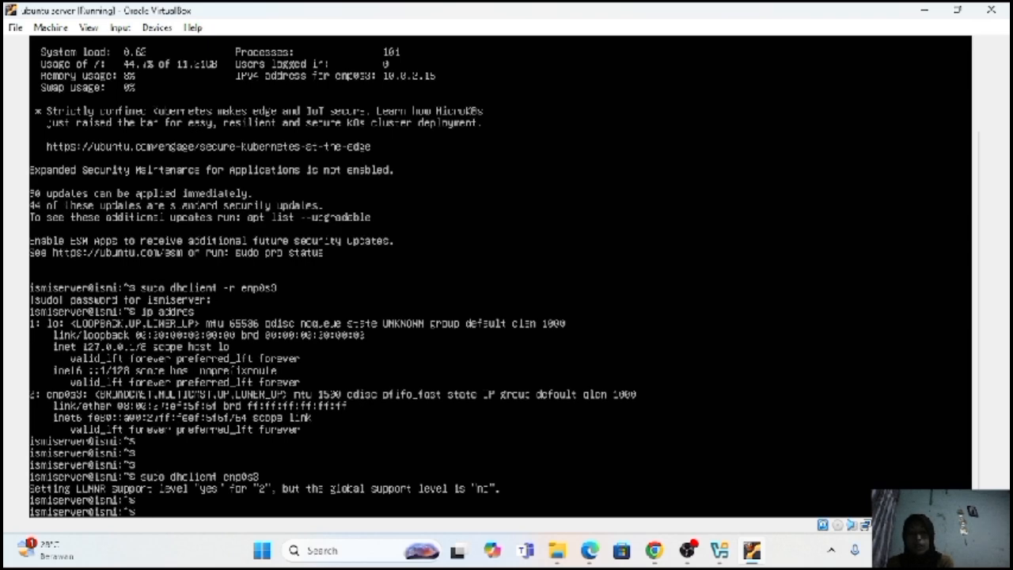
pyautogui.write('ip addres')
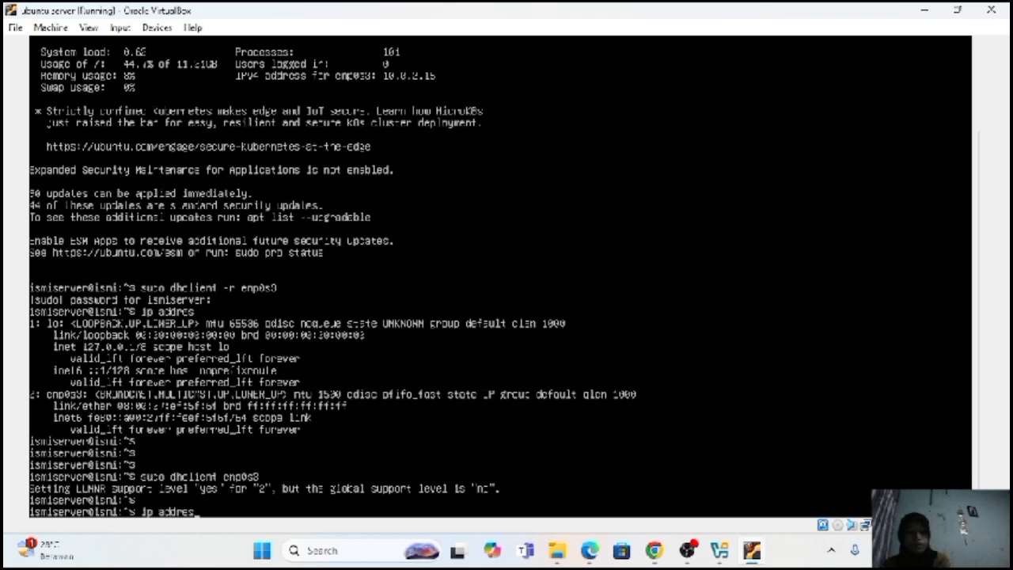
pyautogui.press('Return')
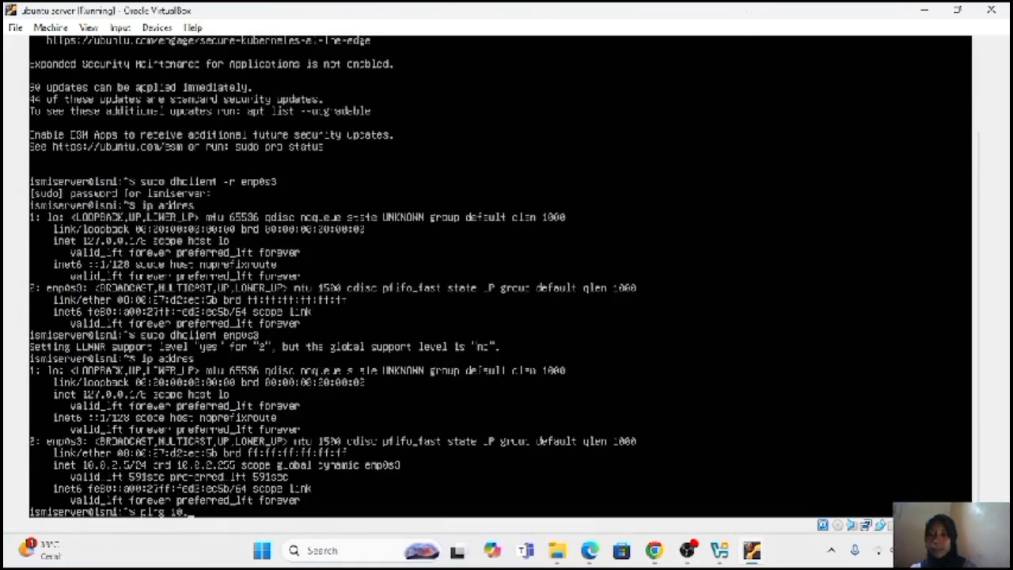
# Clear the partly entered ping command from the server's prompt.
pyautogui.press('BackSpace')
pyautogui.press('BackSpace')
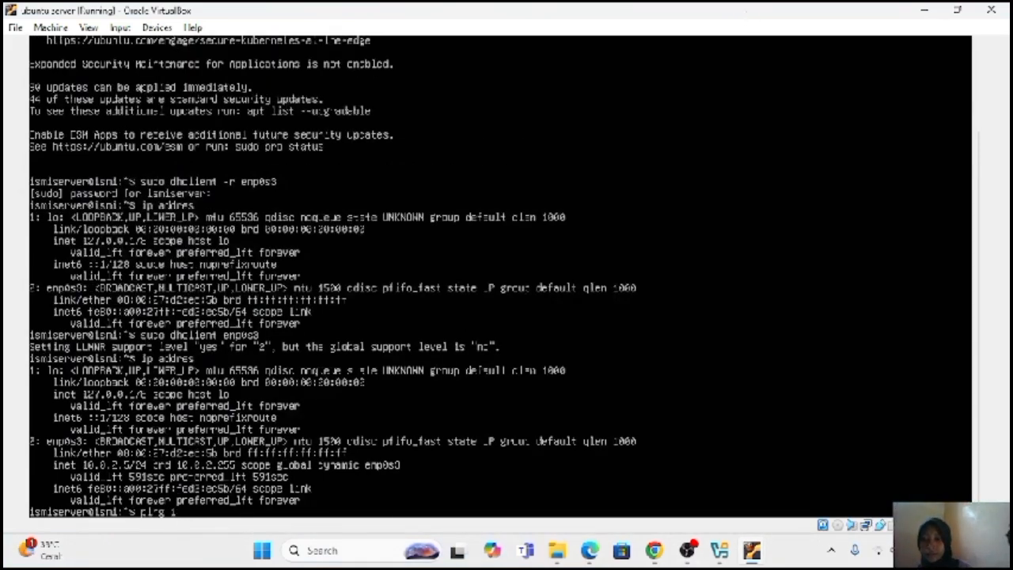
pyautogui.press('BackSpace')
pyautogui.press('BackSpace')
pyautogui.press('BackSpace')
pyautogui.press('BackSpace')
pyautogui.press('BackSpace')
pyautogui.press('BackSpace')
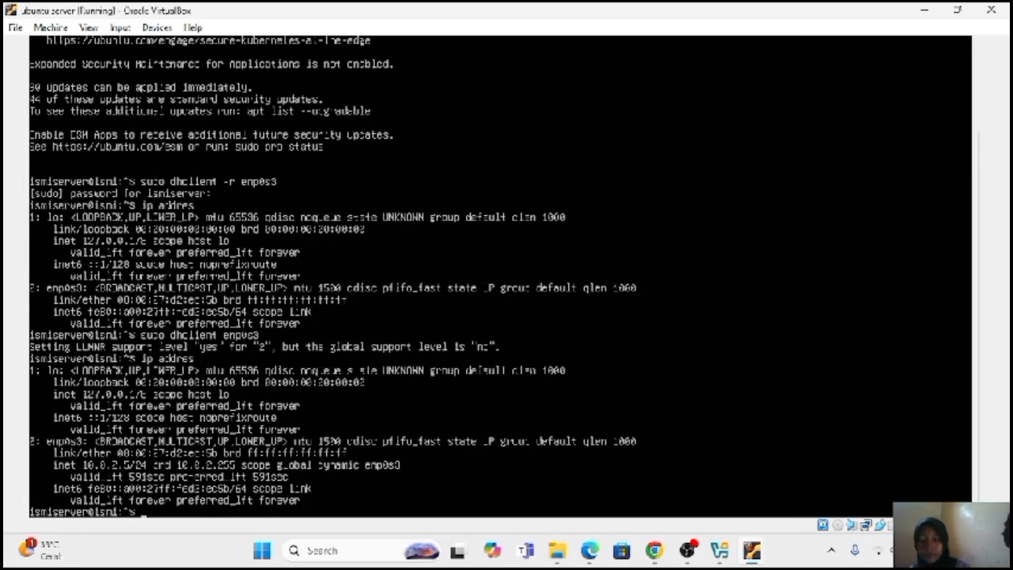
# Ping 10.0.2.15 from the server's command line and stop the running ping.
pyautogui.write('pi')
pyautogui.write('ng')
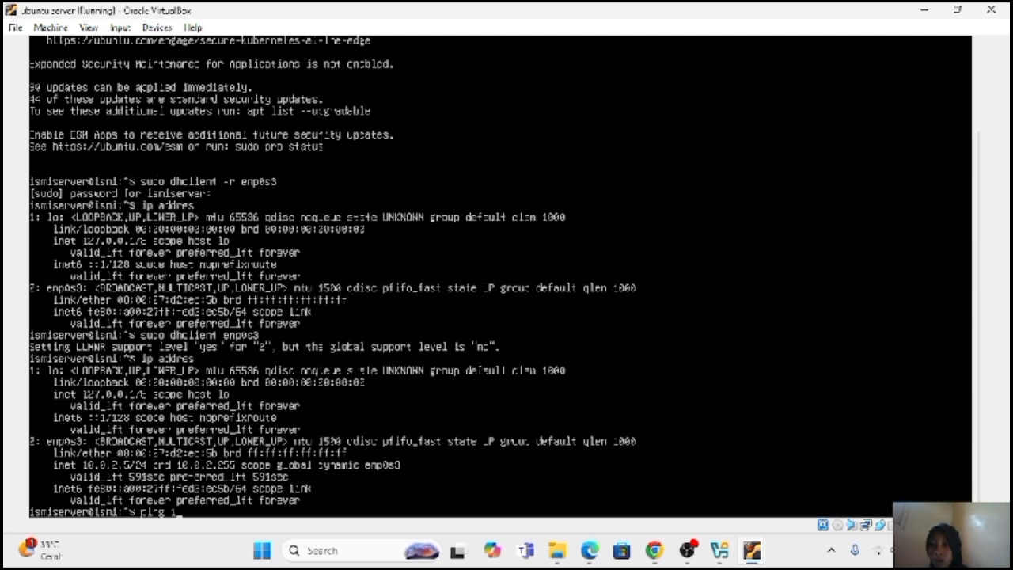
pyautogui.write('10')
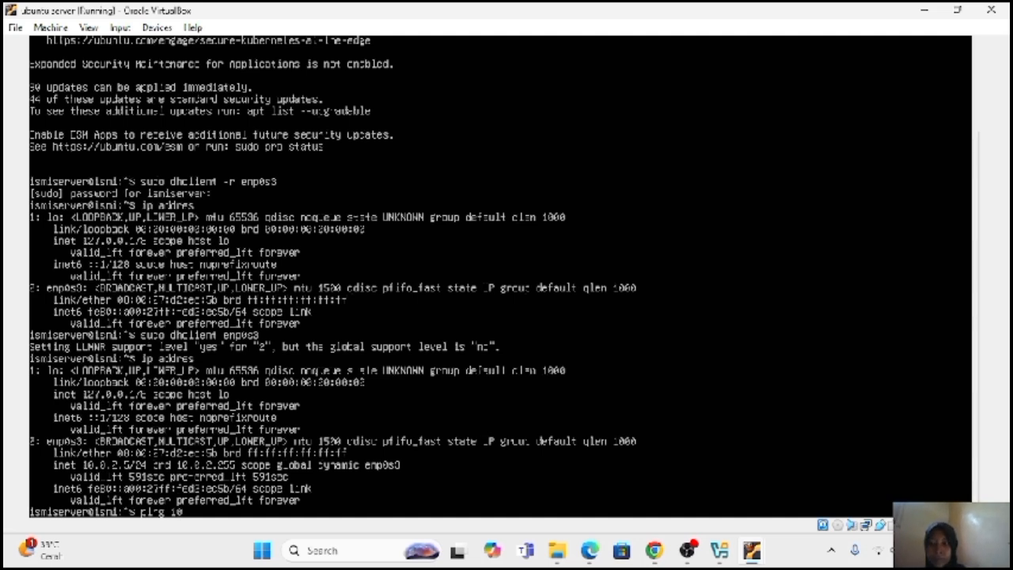
pyautogui.write('.')
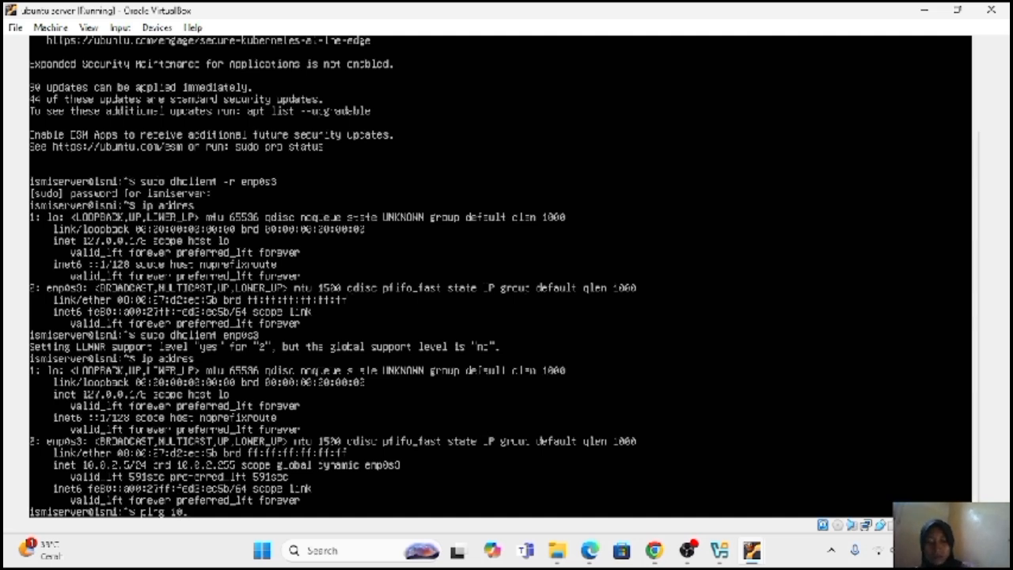
pyautogui.write('0.2')
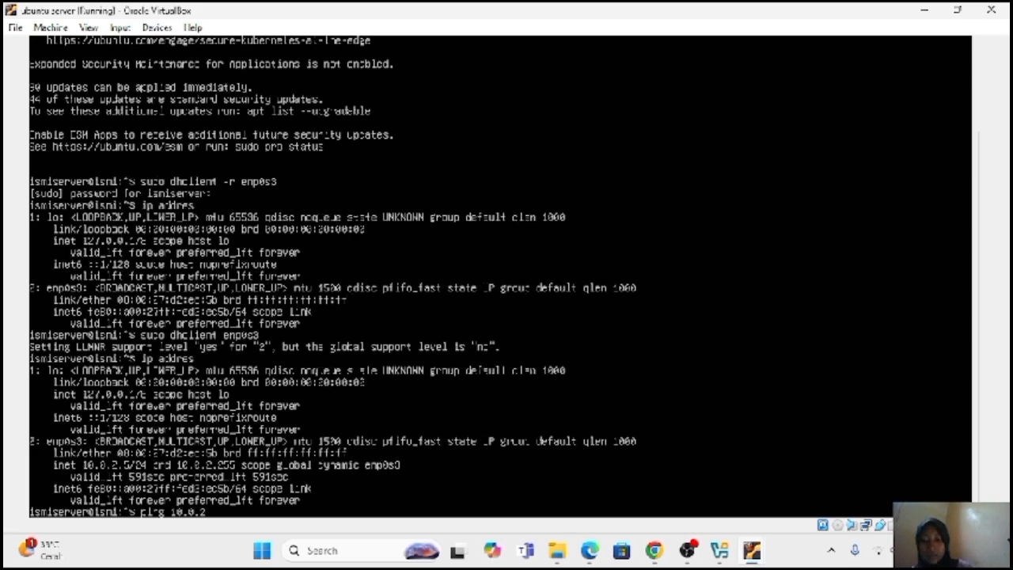
pyautogui.write('.1')
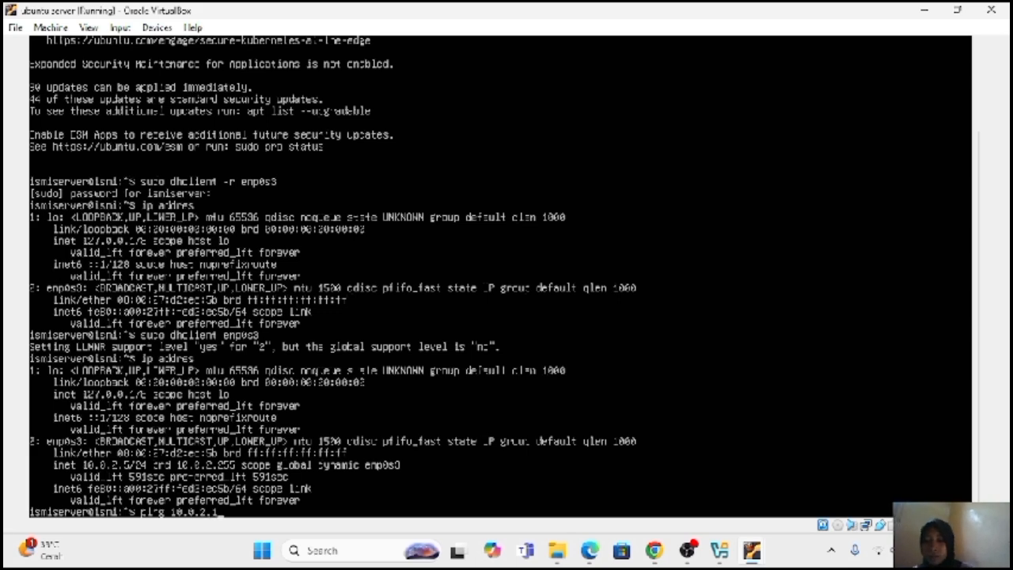
pyautogui.write('5')
pyautogui.press('Return')
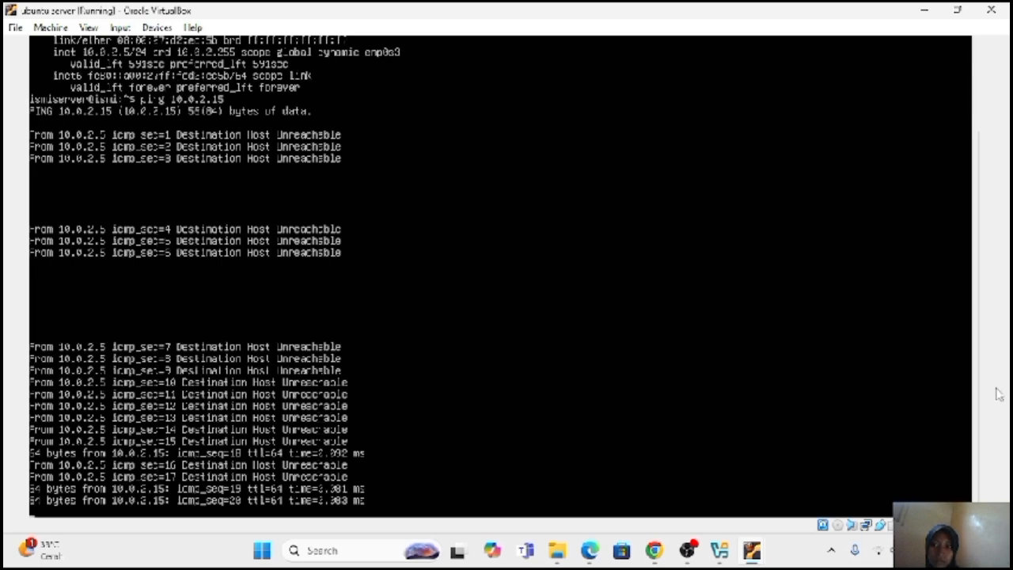
pyautogui.hotkey('ctrl', 'c')
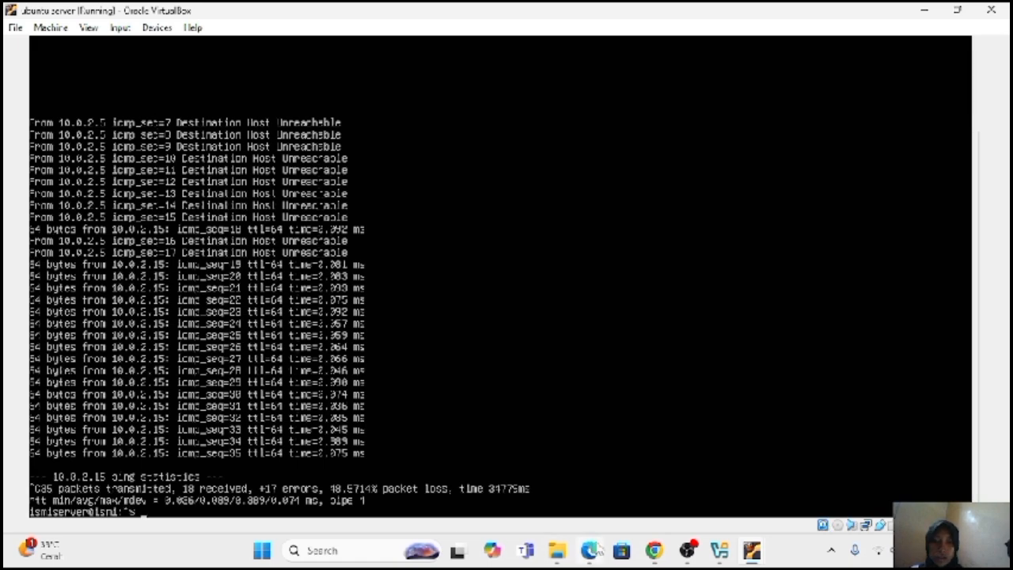
# Switch to the presentation PDF in Chrome and view the "Simulasi Bridge Network" diagram on page 11.
pyautogui.click(653, 550)
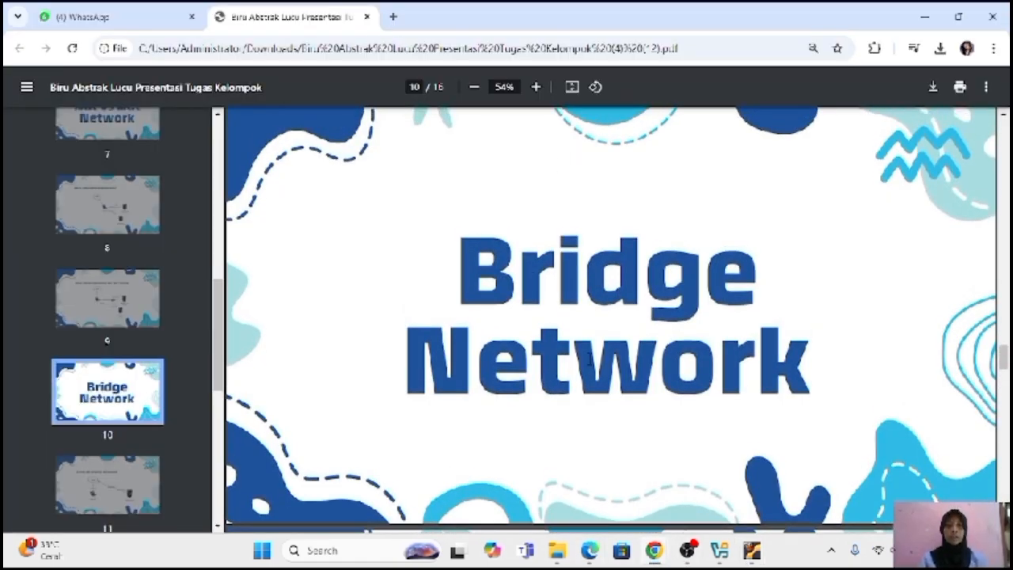
pyautogui.scroll(-5, 650, 326)
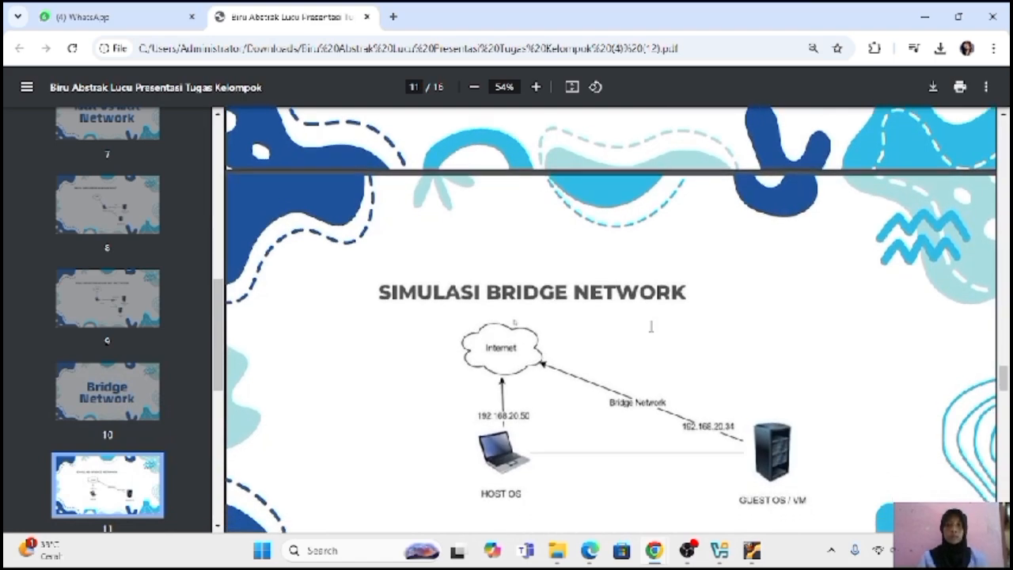
pyautogui.scroll(-1, 650, 326)
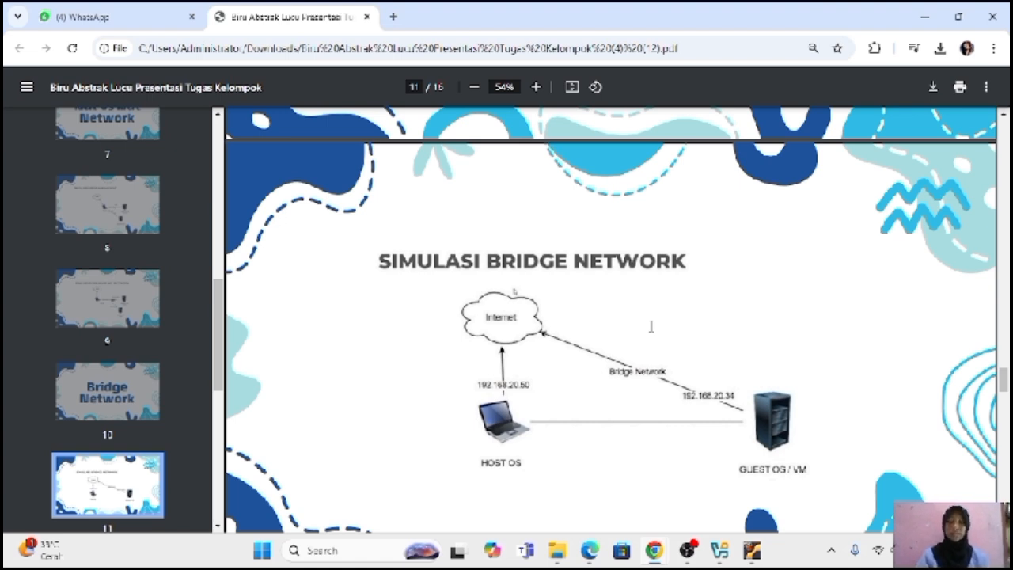
# In VirtualBox Manager, attach the ubuntu server's Adapter 1 to Bridged Adapter using the Realtek RTL8723DE 802.11b/g/n PCIe Adapter, and save the settings.
pyautogui.click(720, 550)
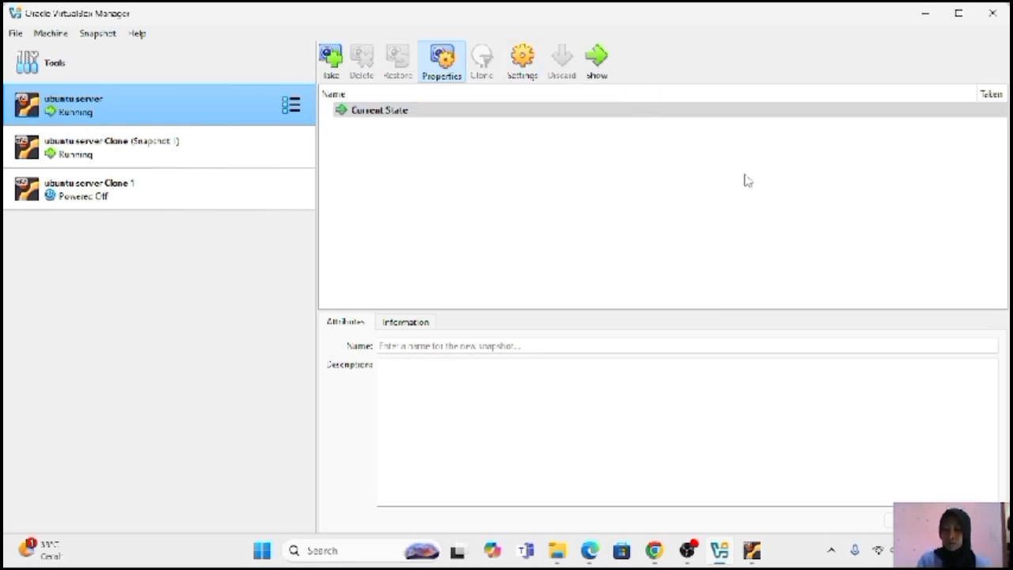
pyautogui.click(880, 547)
pyautogui.click(879, 554)
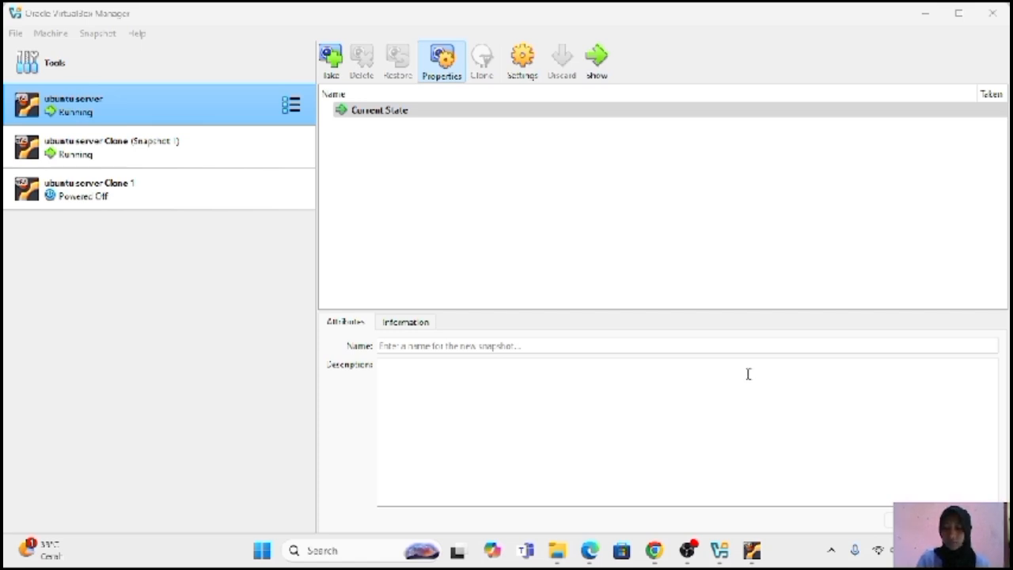
pyautogui.click(527, 81)
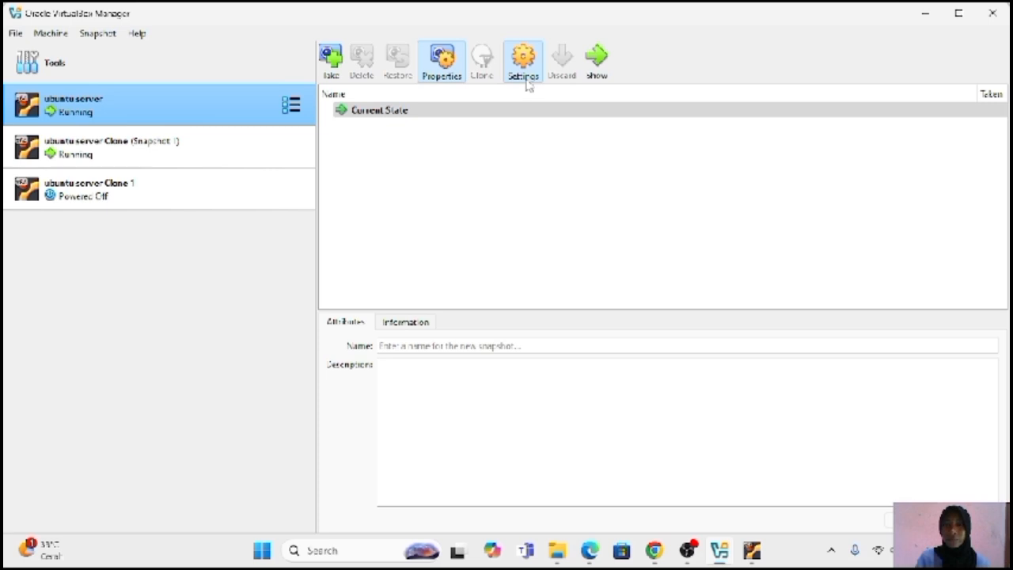
pyautogui.click(527, 82)
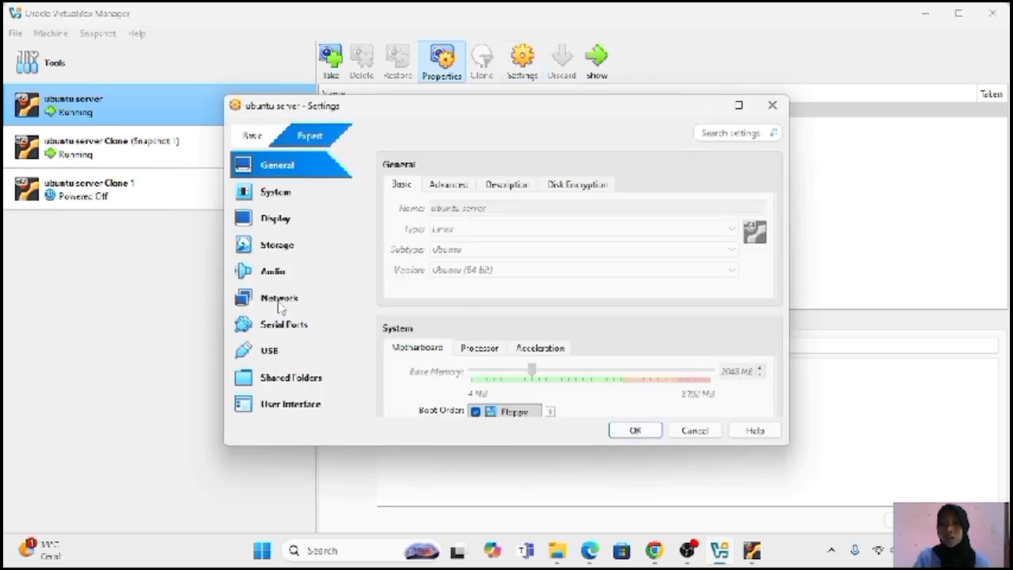
pyautogui.click(279, 300)
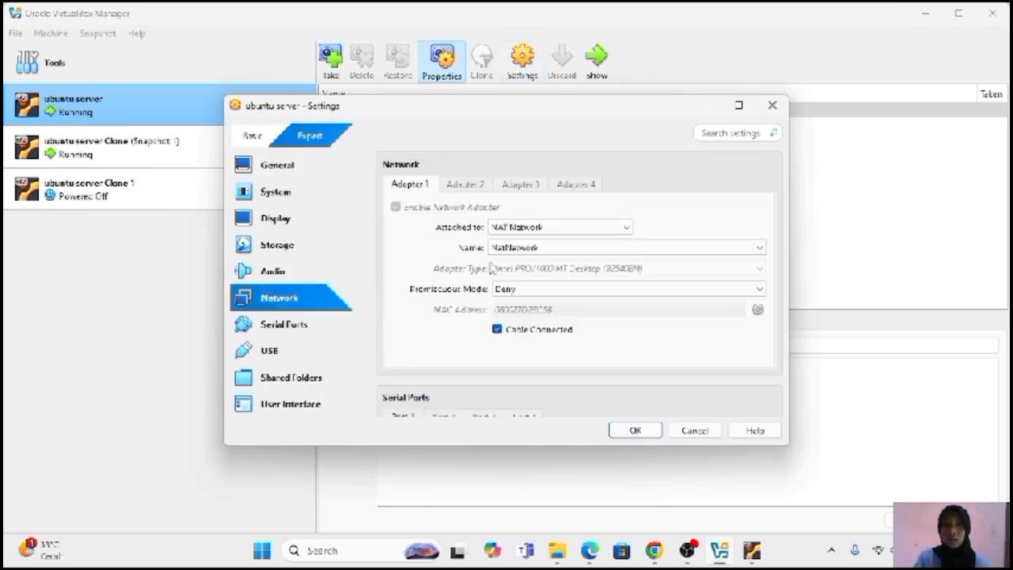
pyautogui.click(628, 230)
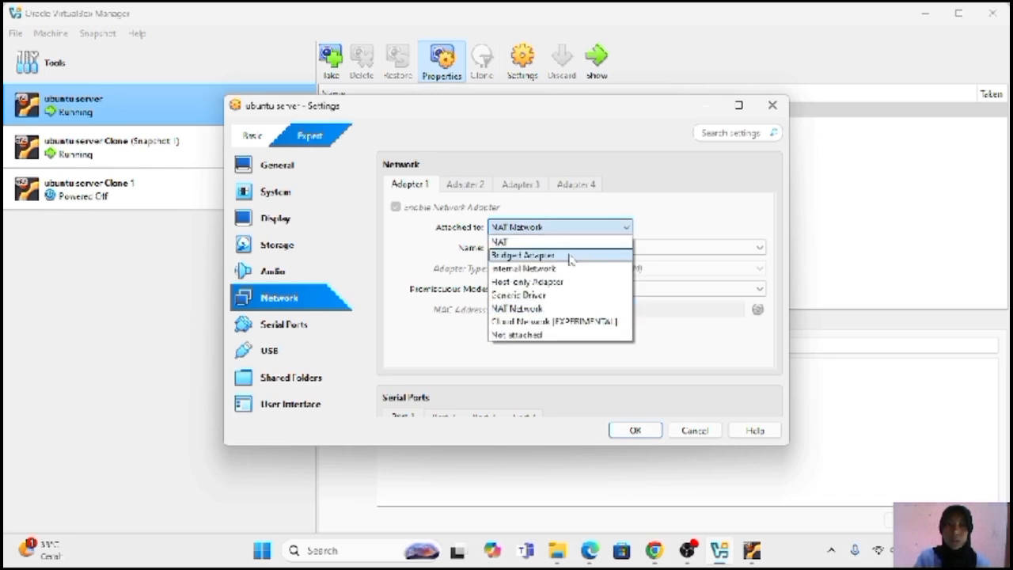
pyautogui.click(570, 256)
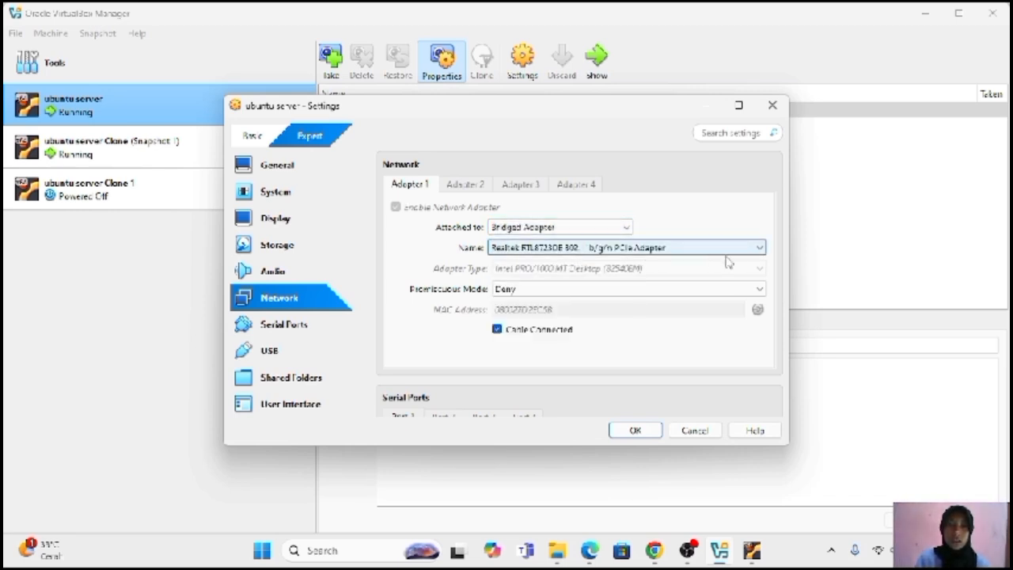
pyautogui.click(761, 252)
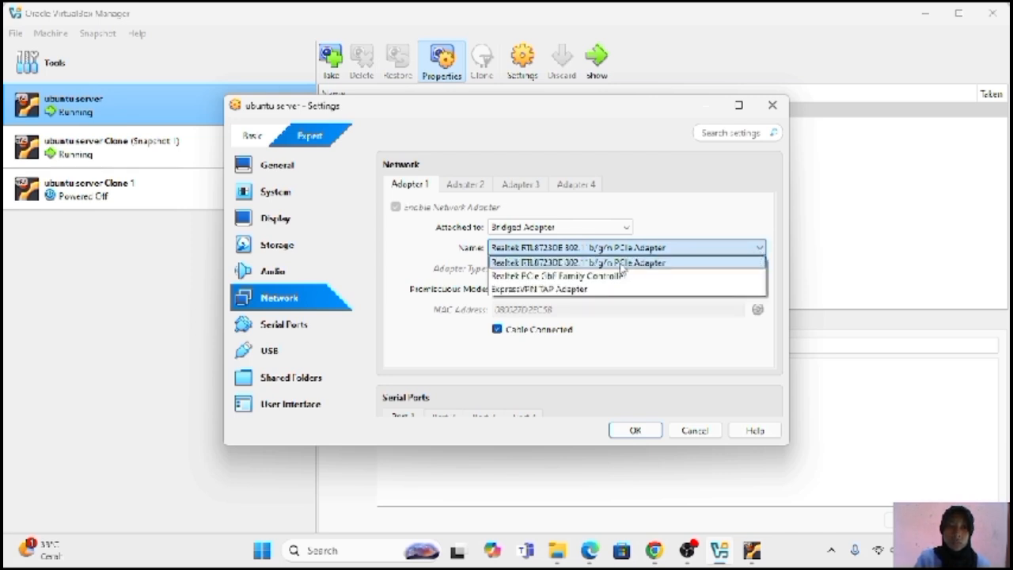
pyautogui.click(712, 262)
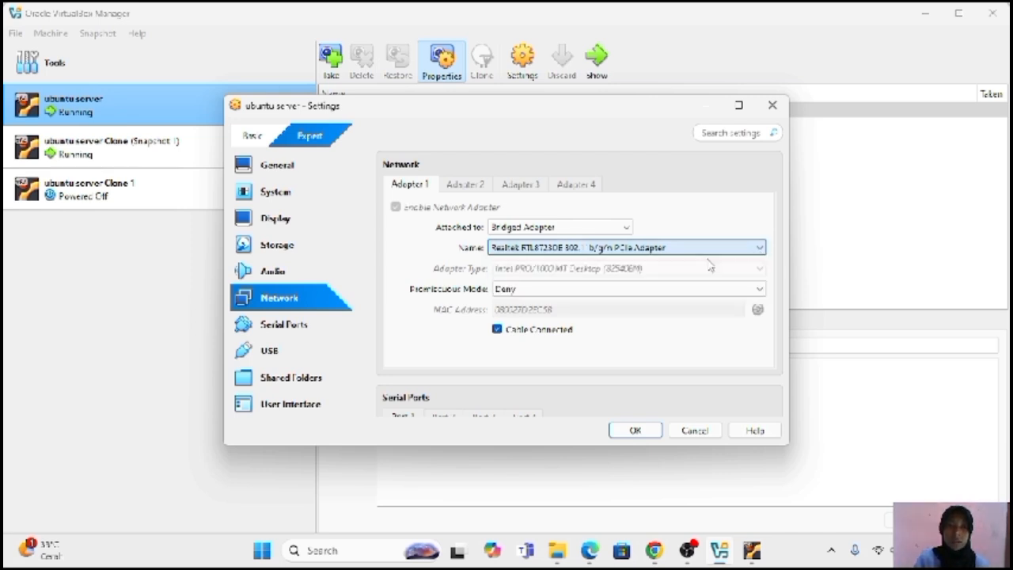
pyautogui.click(635, 430)
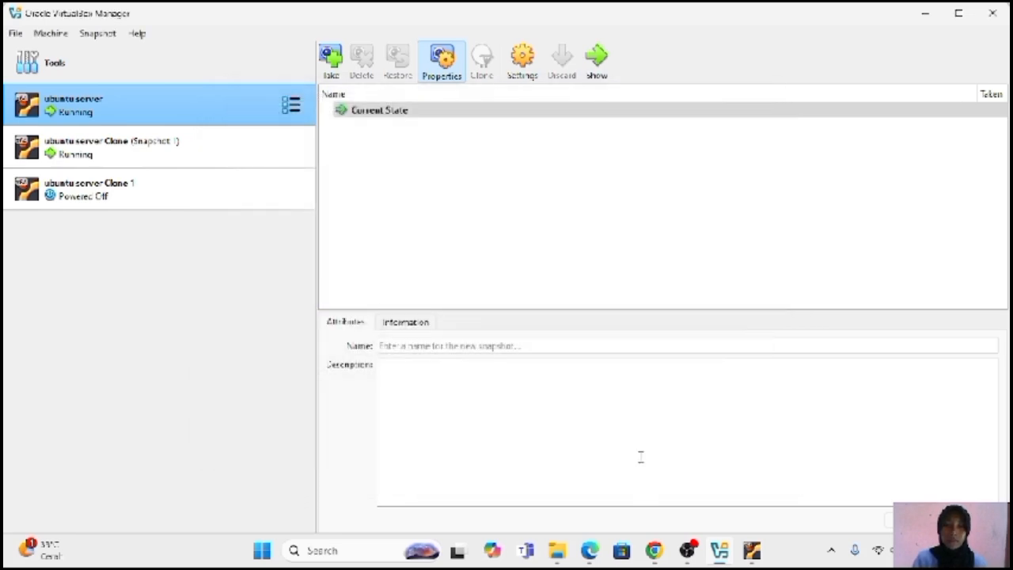
# Show the ubuntu server machine, list its network addresses with ip addres, and dismiss the notification messages to read the enp0s3 entry.
pyautogui.click(598, 63)
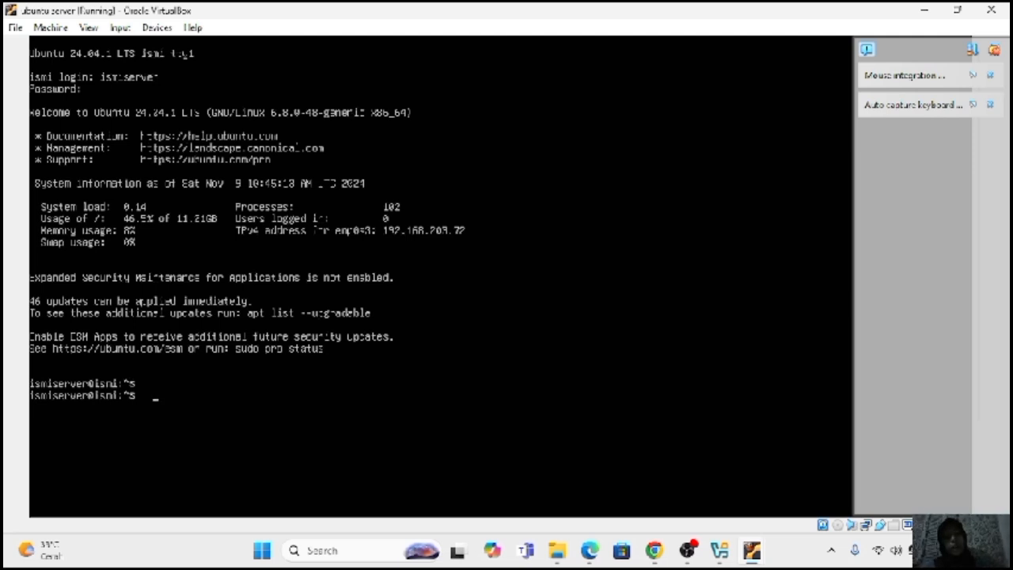
pyautogui.write('p ')
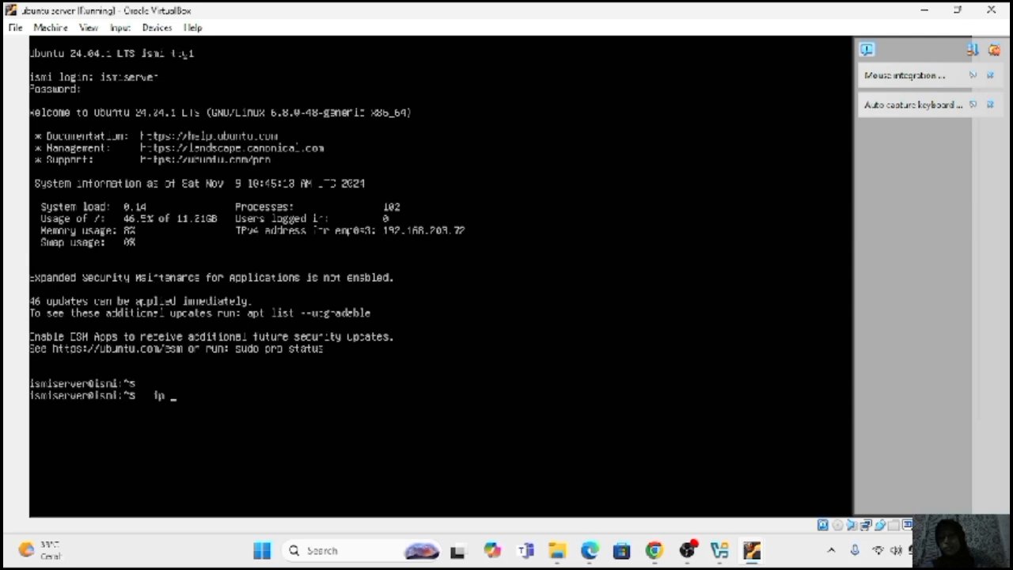
pyautogui.write('addres')
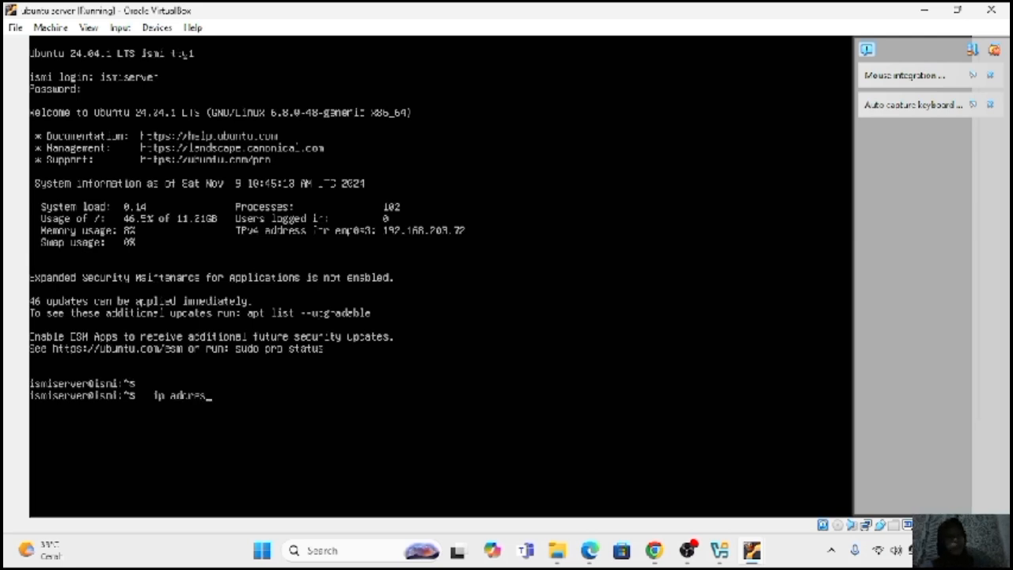
pyautogui.press('Return')
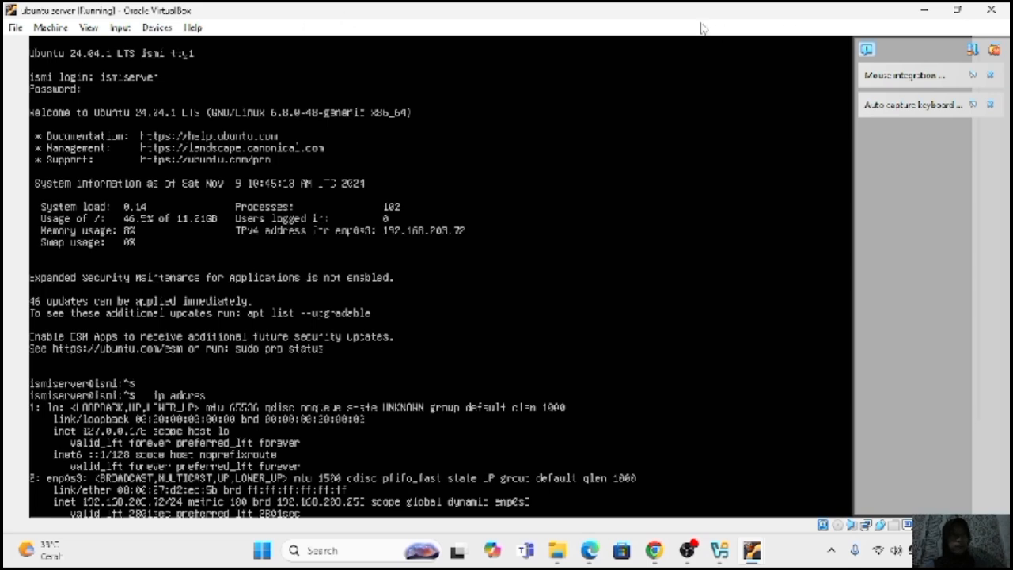
pyautogui.click(994, 50)
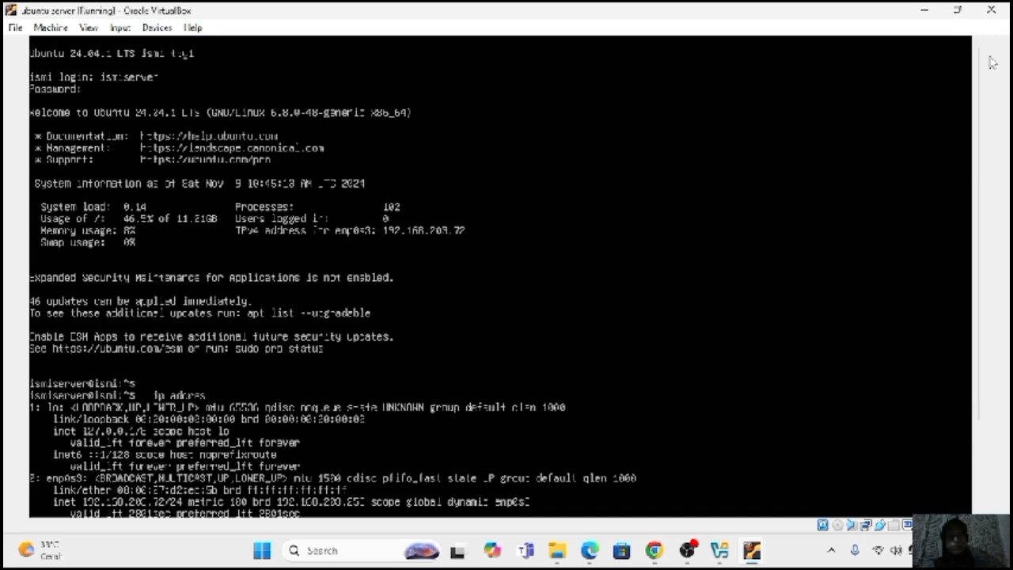
pyautogui.scroll(-2, 981, 79)
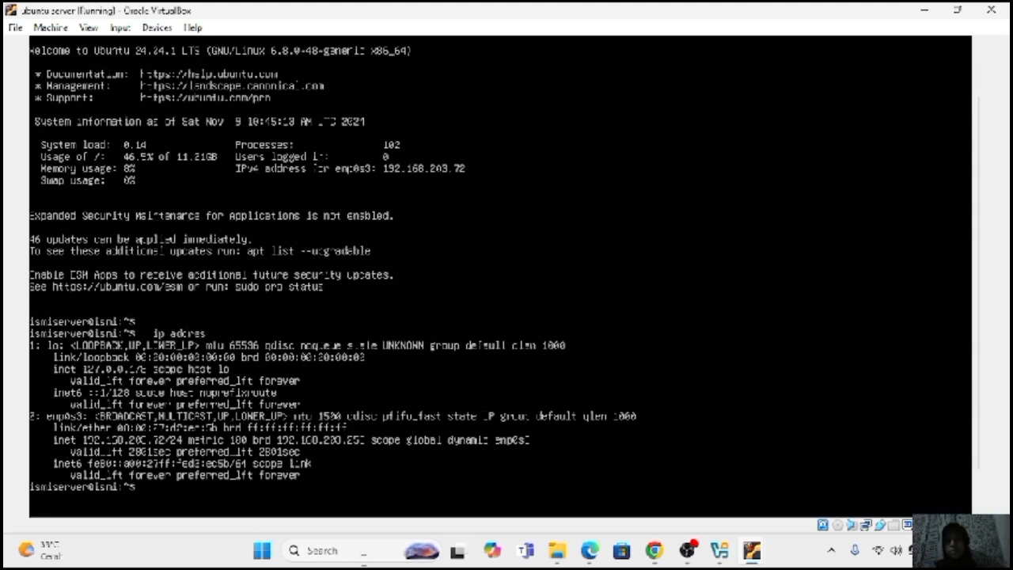
# Open the host's Control Panel, go to the network adapter connections, and view the status of the Wi-Fi connection.
pyautogui.click(355, 551)
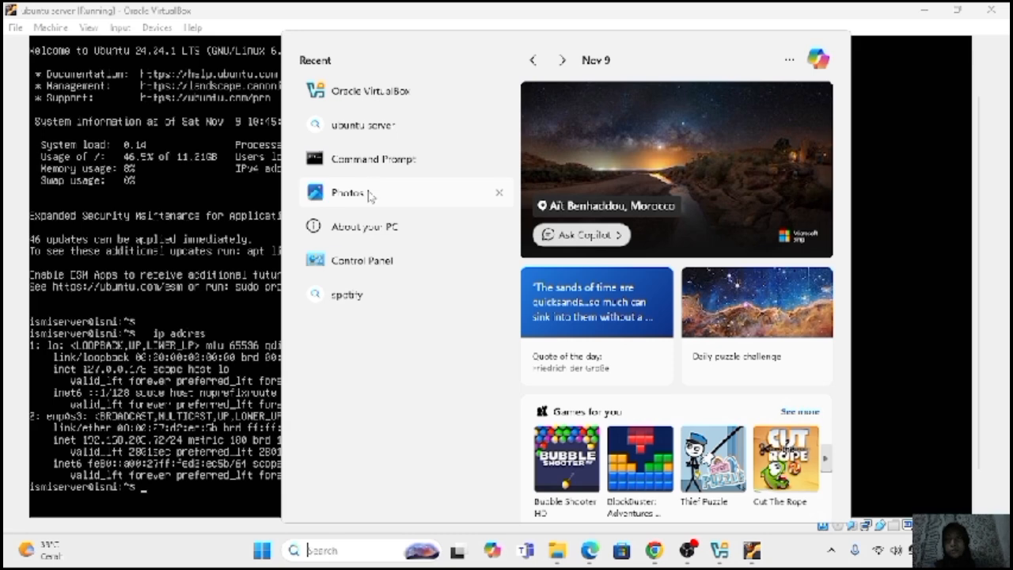
pyautogui.click(361, 265)
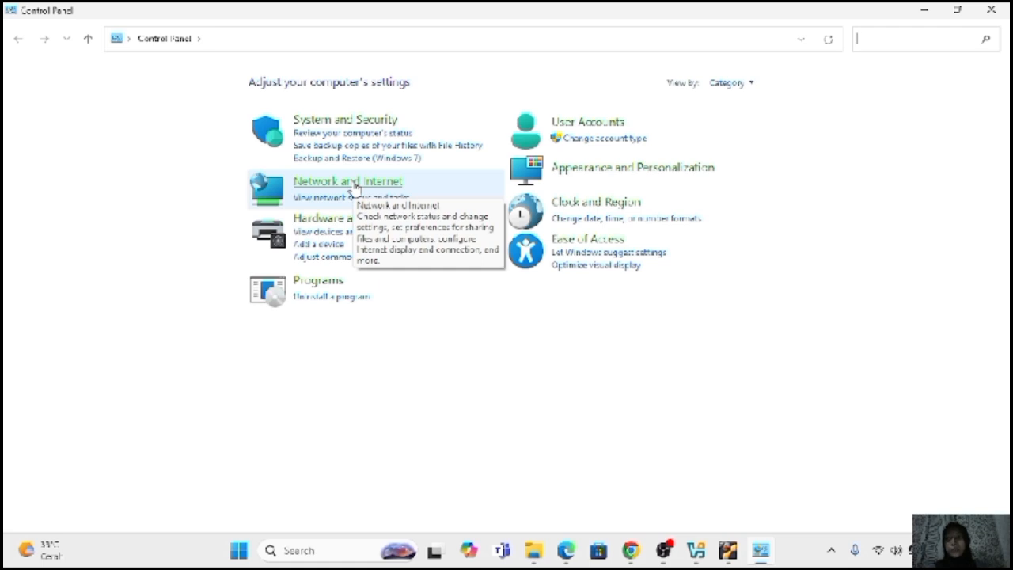
pyautogui.click(355, 186)
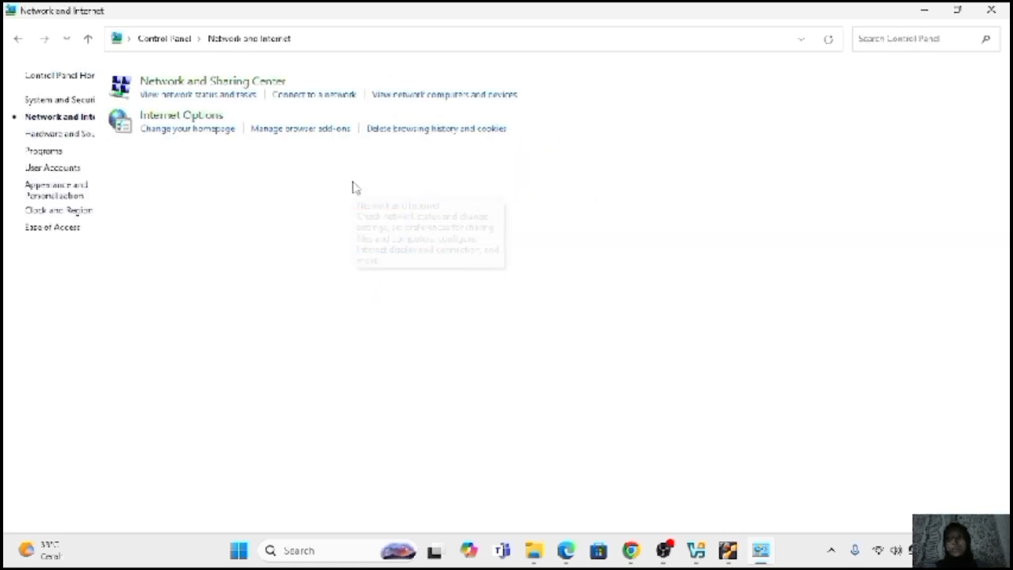
pyautogui.click(269, 83)
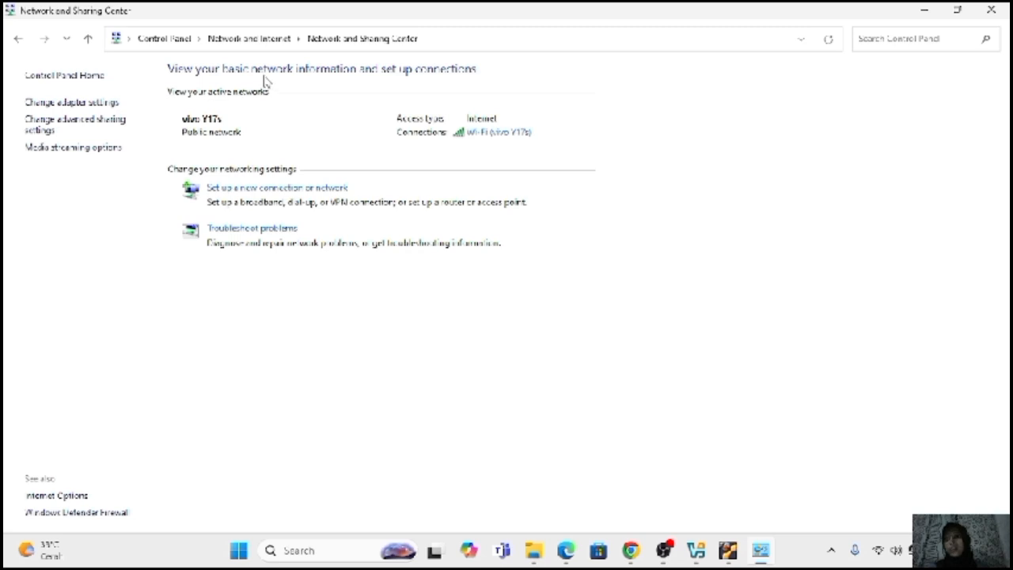
pyautogui.click(72, 103)
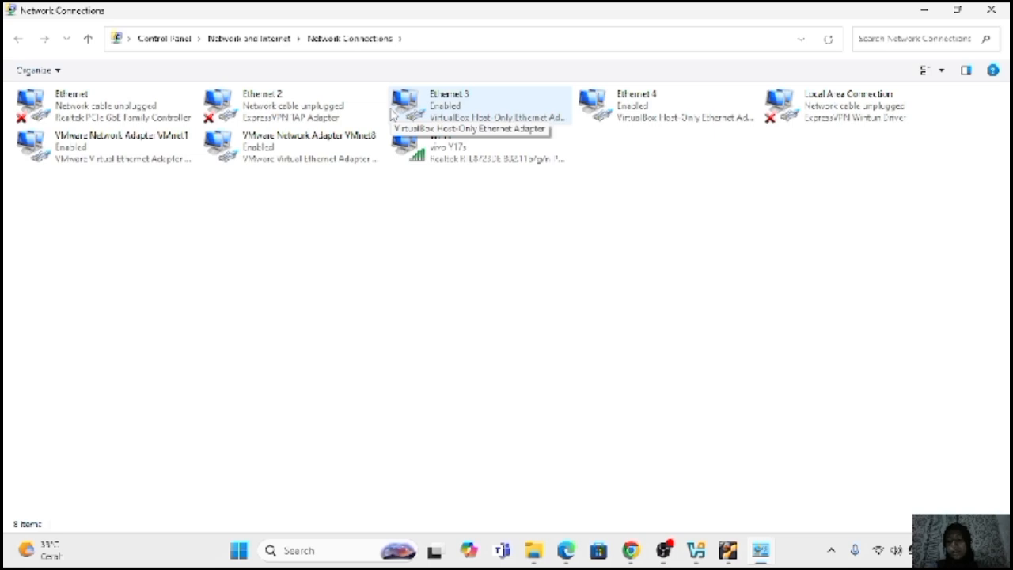
pyautogui.click(469, 159)
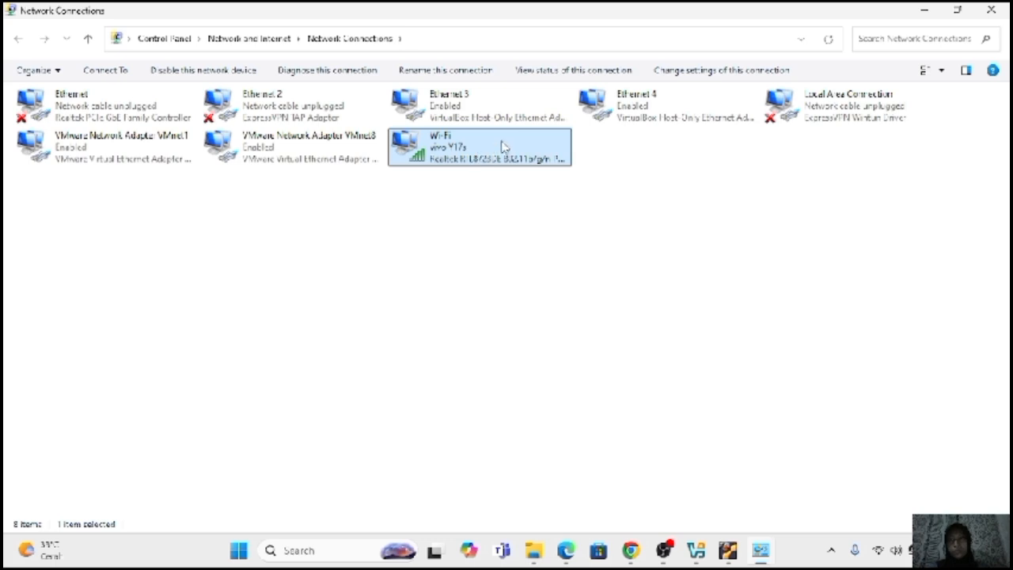
pyautogui.doubleClick(503, 146)
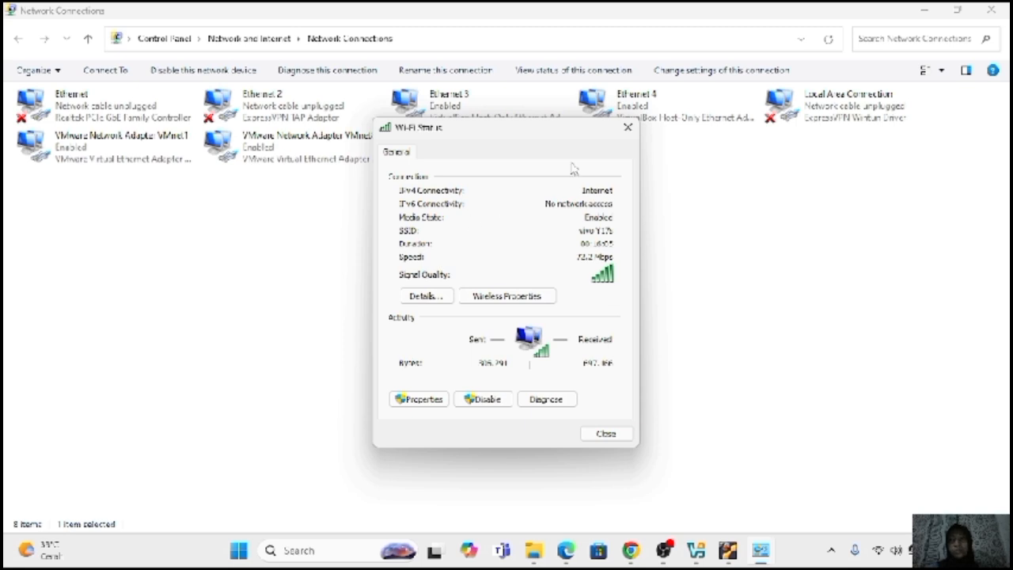
# Close the Wi-Fi status, switch to the ubuntu server machine, and ping google.com from its terminal, stopping the ping after several replies.
pyautogui.click(627, 129)
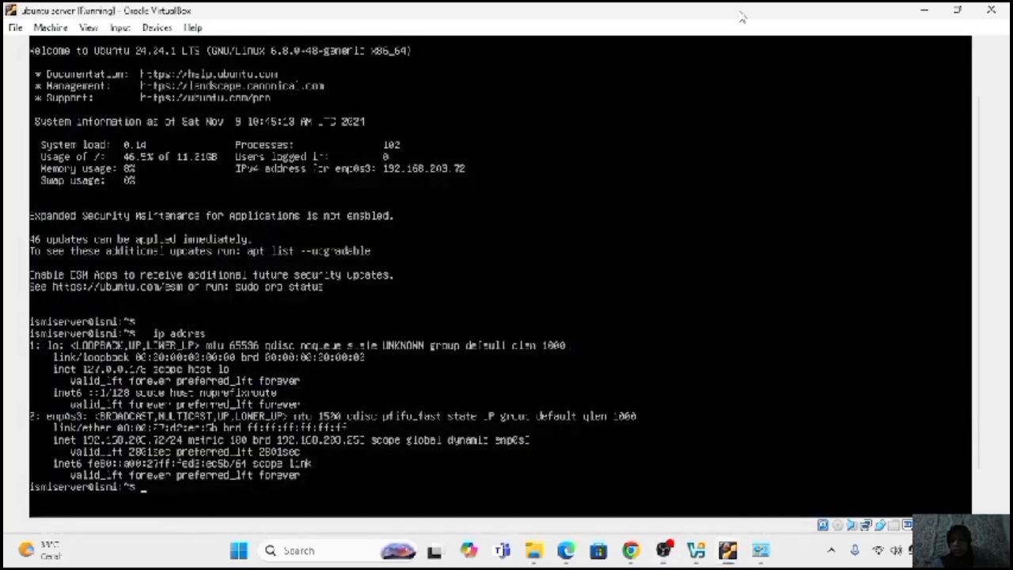
pyautogui.click(727, 550)
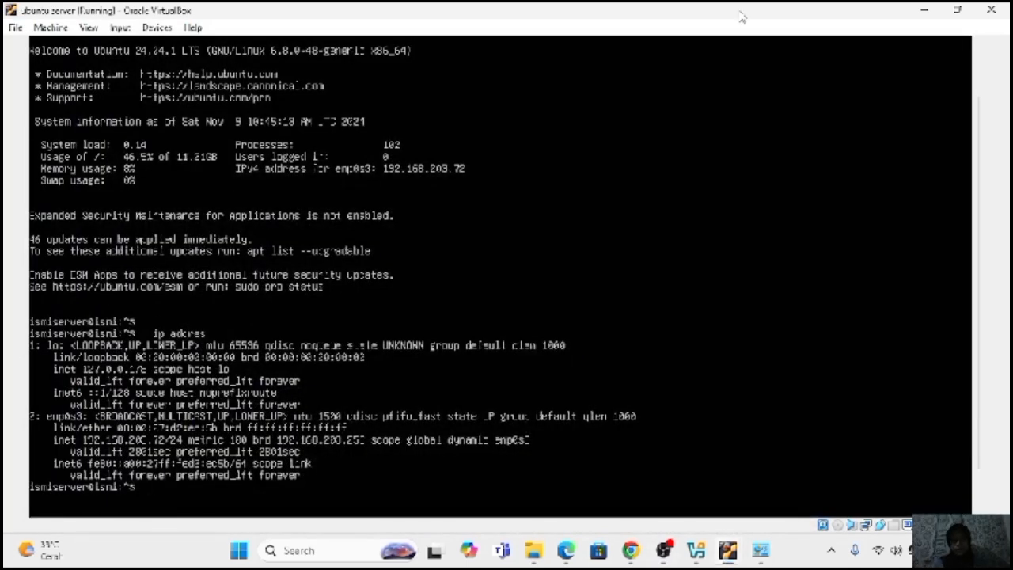
pyautogui.write('ping')
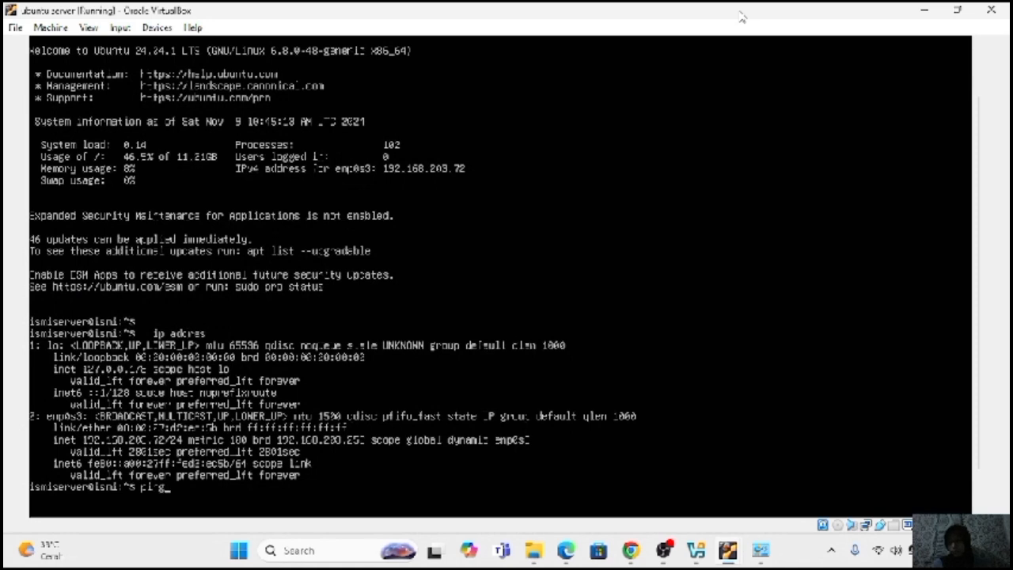
pyautogui.write(' 8')
pyautogui.write('oogle.')
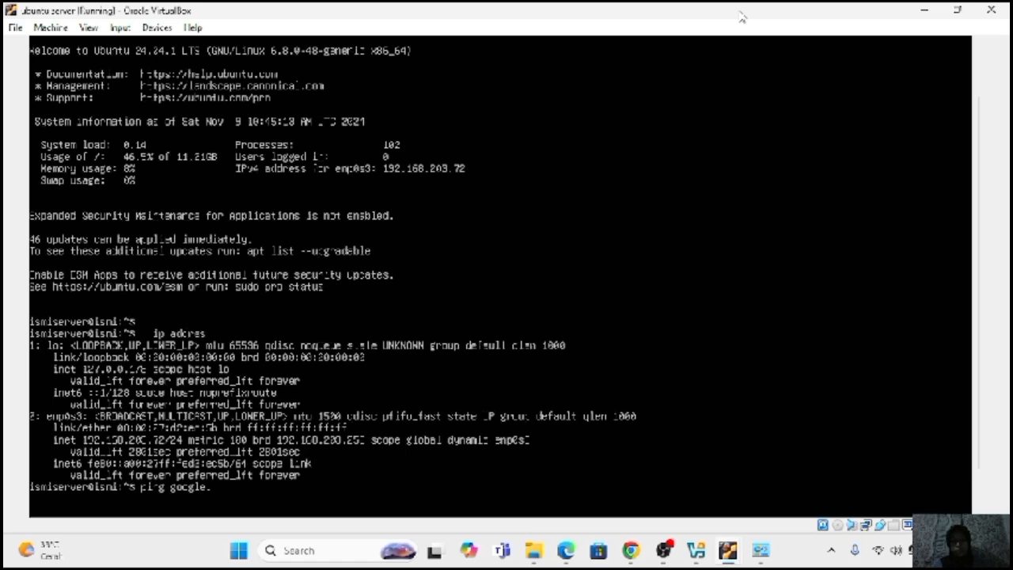
pyautogui.write('com')
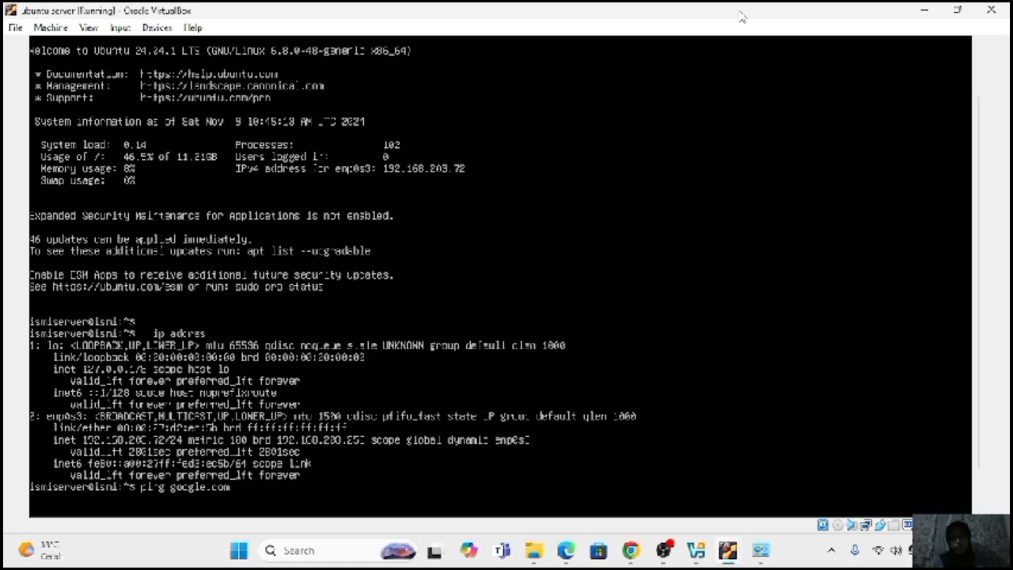
pyautogui.press('Return')
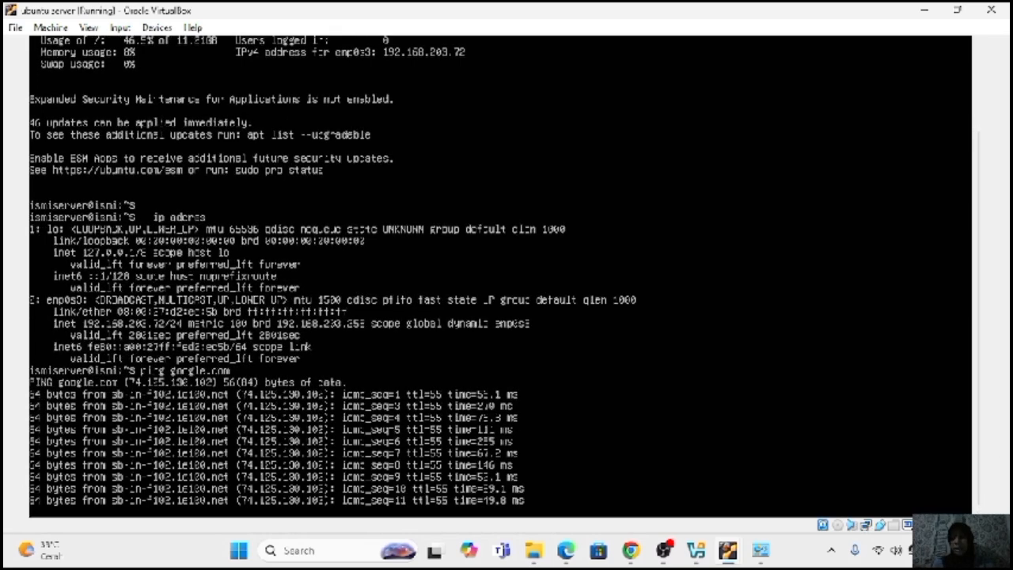
pyautogui.hotkey('ctrl', 'c')
pyautogui.write('c')
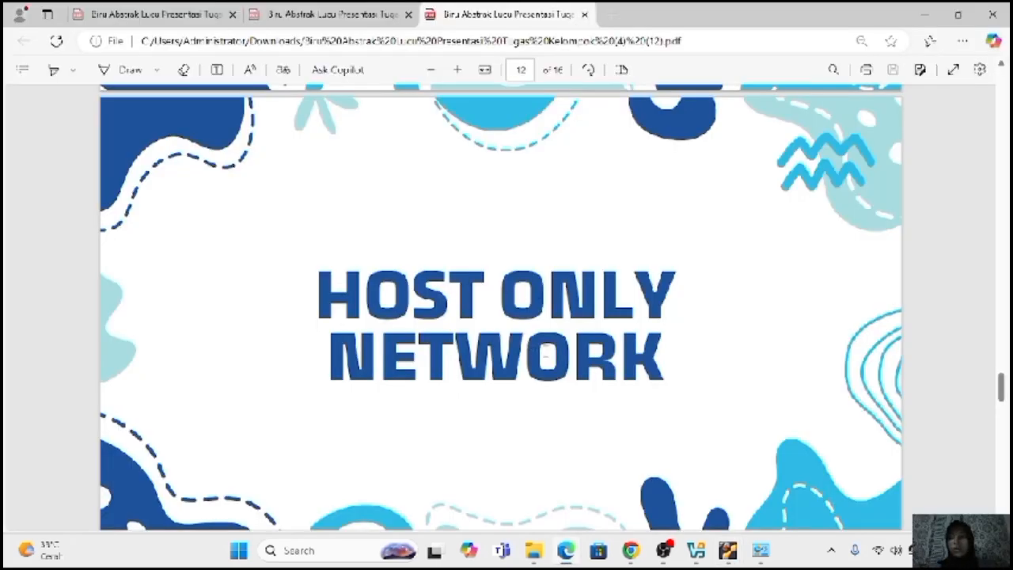
# View the "Simulasi Host Only Network" diagram on page 13 of the PDF in Edge, and show the host-only networks in VirtualBox's Network Manager.
pyautogui.scroll(-6, 621, 288)
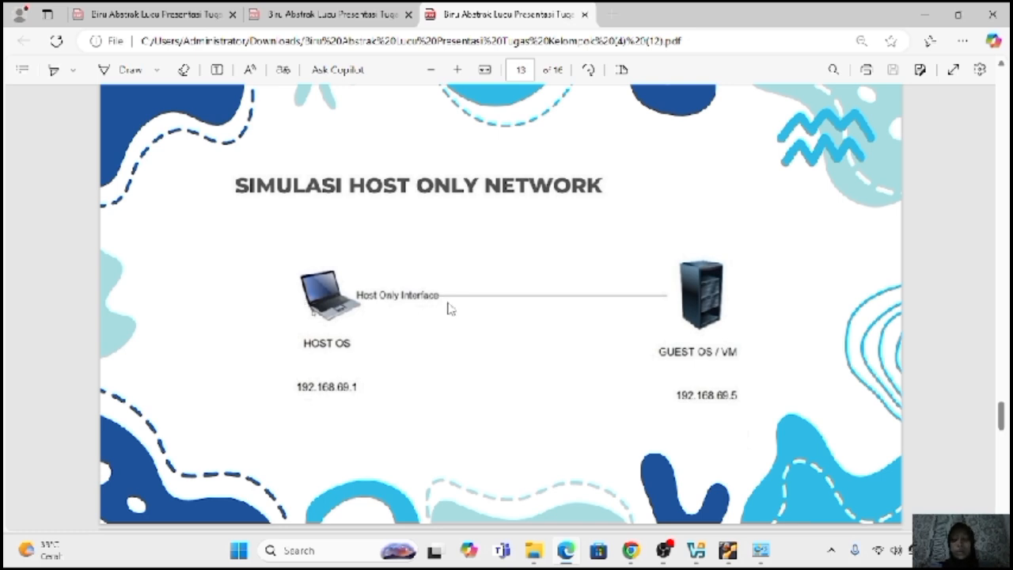
pyautogui.click(695, 549)
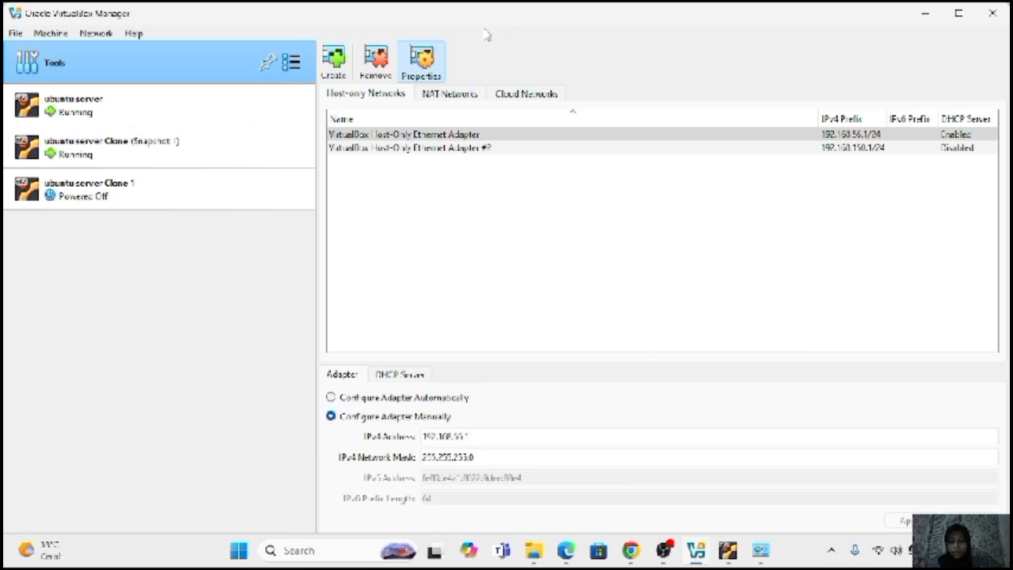
pyautogui.click(16, 33)
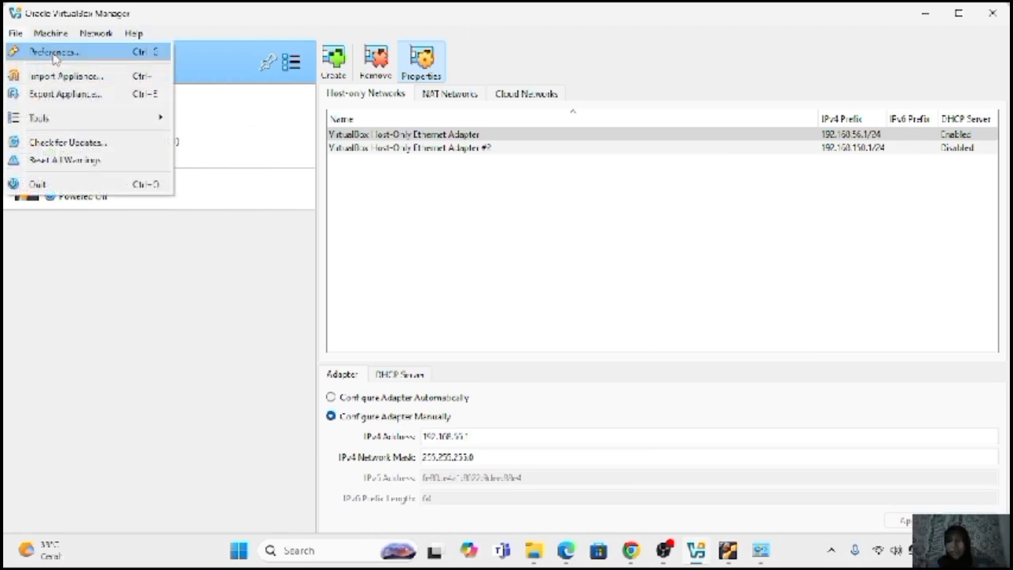
pyautogui.moveTo(151, 120)
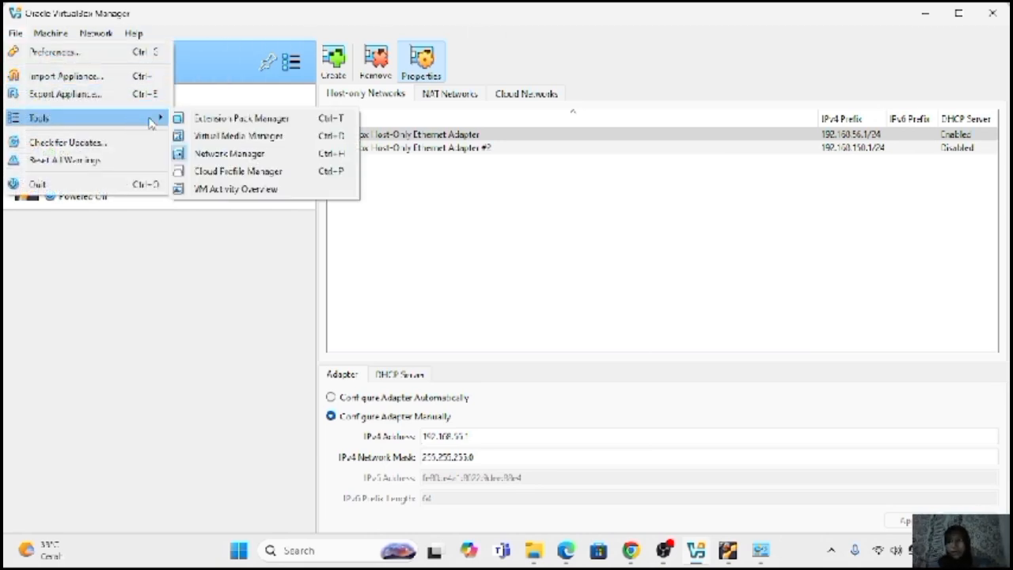
pyautogui.click(204, 161)
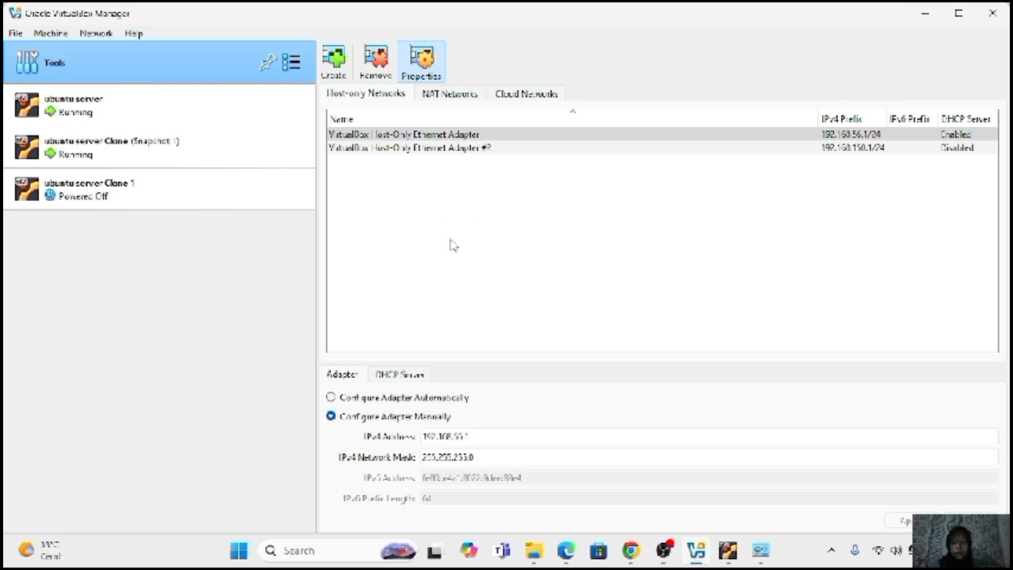
# Open the host's network connections to view the VirtualBox Host-Only Ethernet adapters, and minimize the window.
pyautogui.click(313, 548)
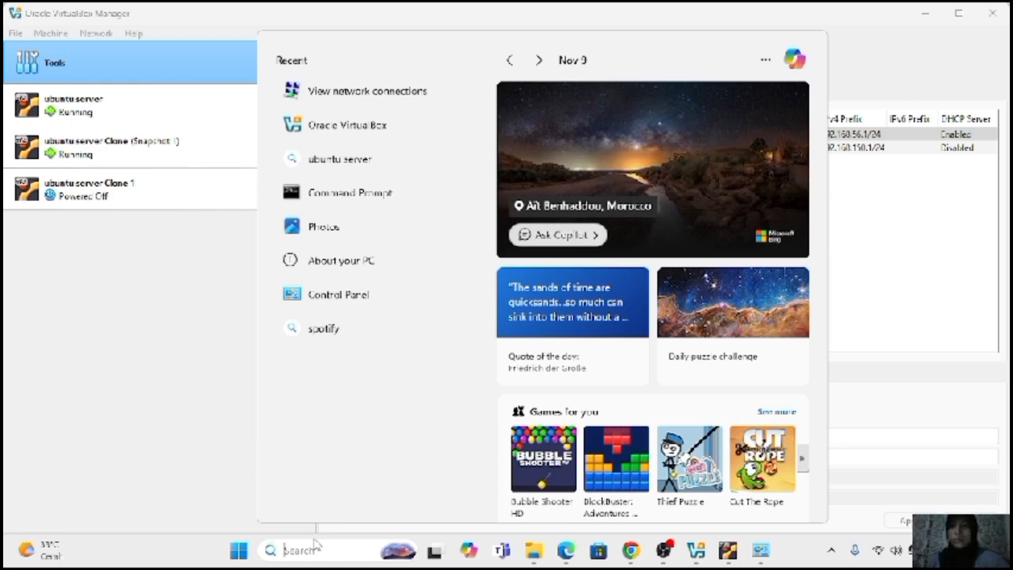
pyautogui.click(395, 92)
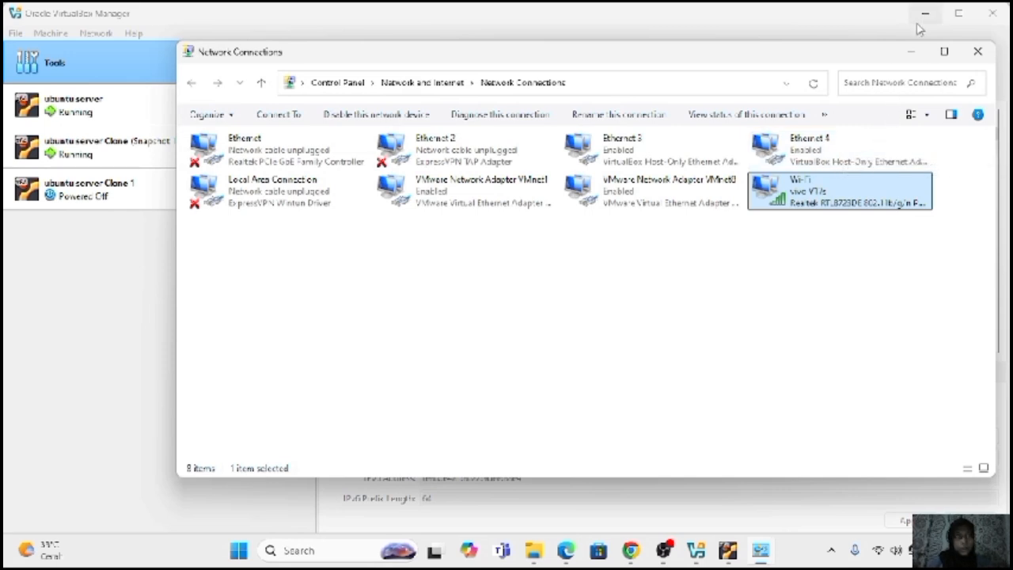
pyautogui.click(913, 52)
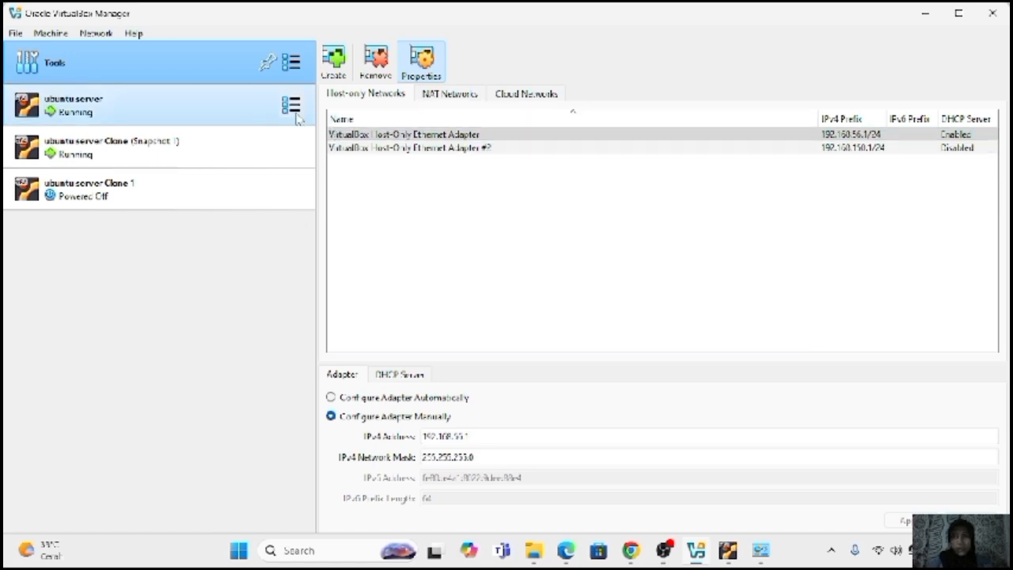
# Attach the ubuntu server's Adapter 1 to Host-only Adapter using the VirtualBox Host-Only Ethernet Adapter, and save the settings.
pyautogui.click(291, 107)
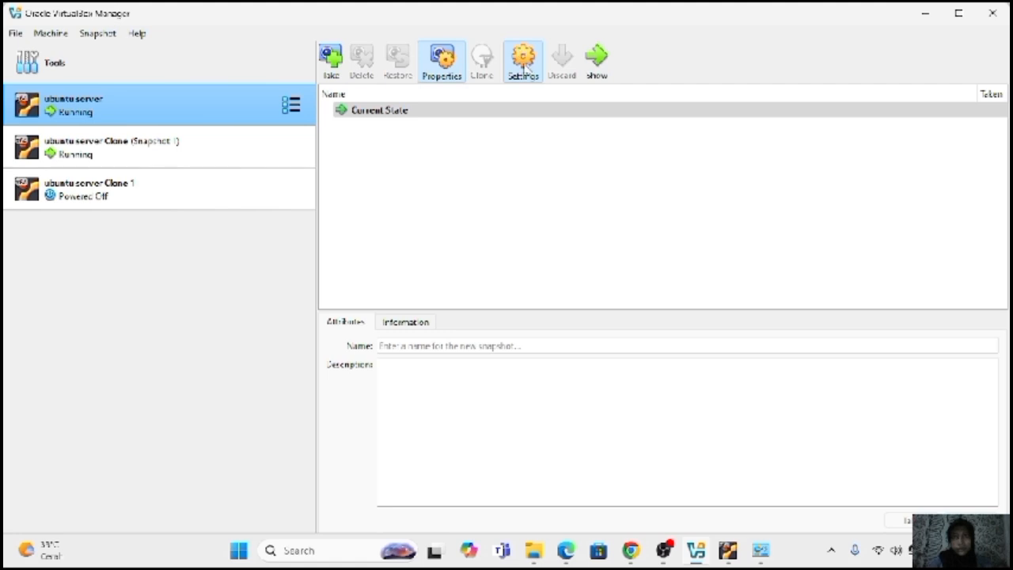
pyautogui.click(523, 64)
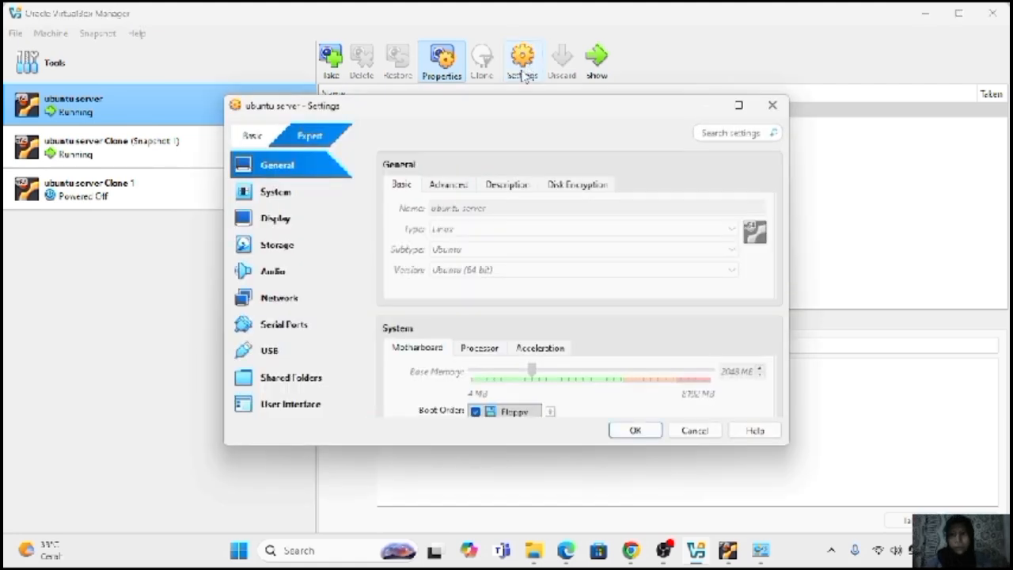
pyautogui.click(298, 298)
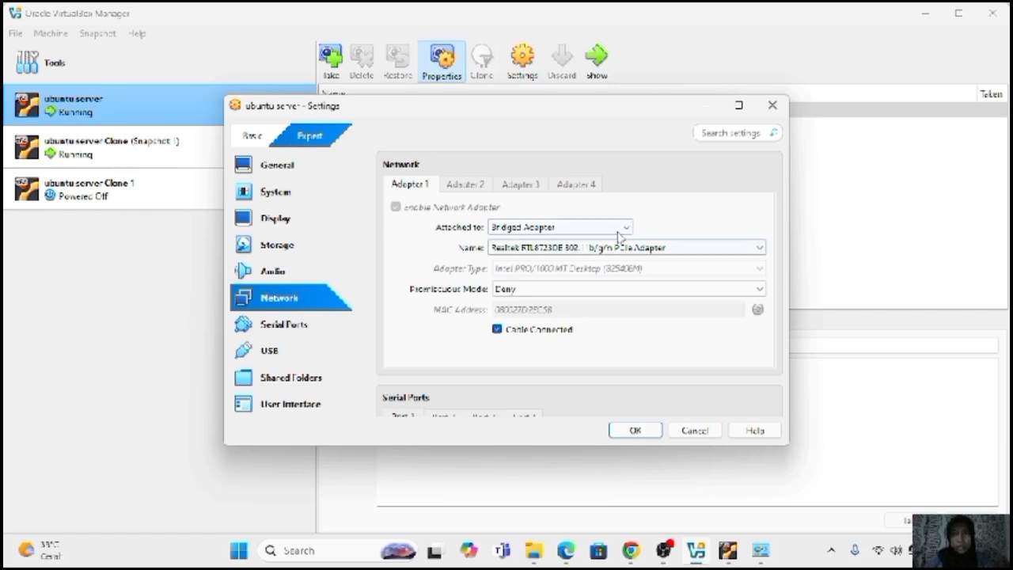
pyautogui.click(621, 229)
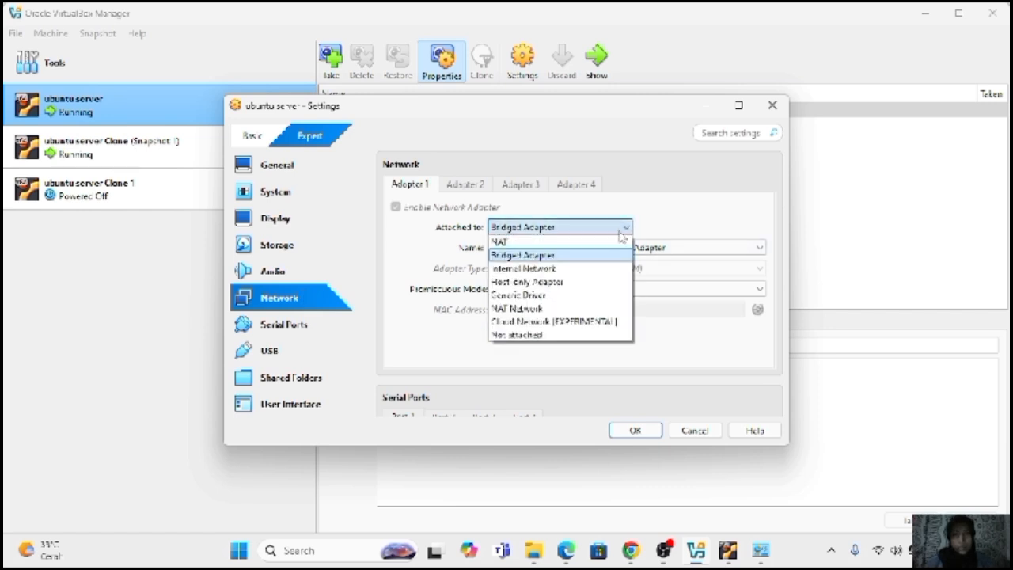
pyautogui.click(566, 286)
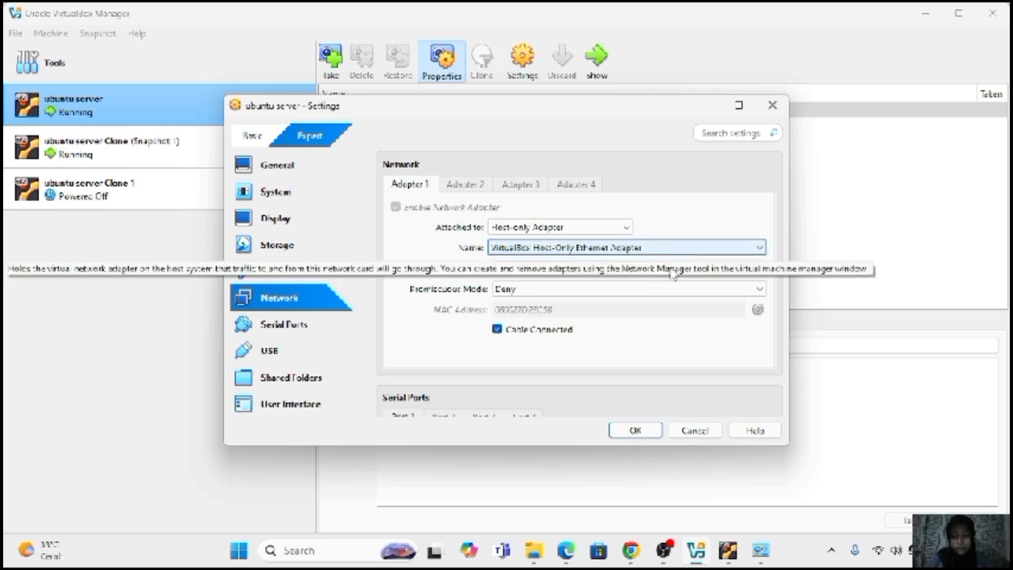
pyautogui.click(637, 430)
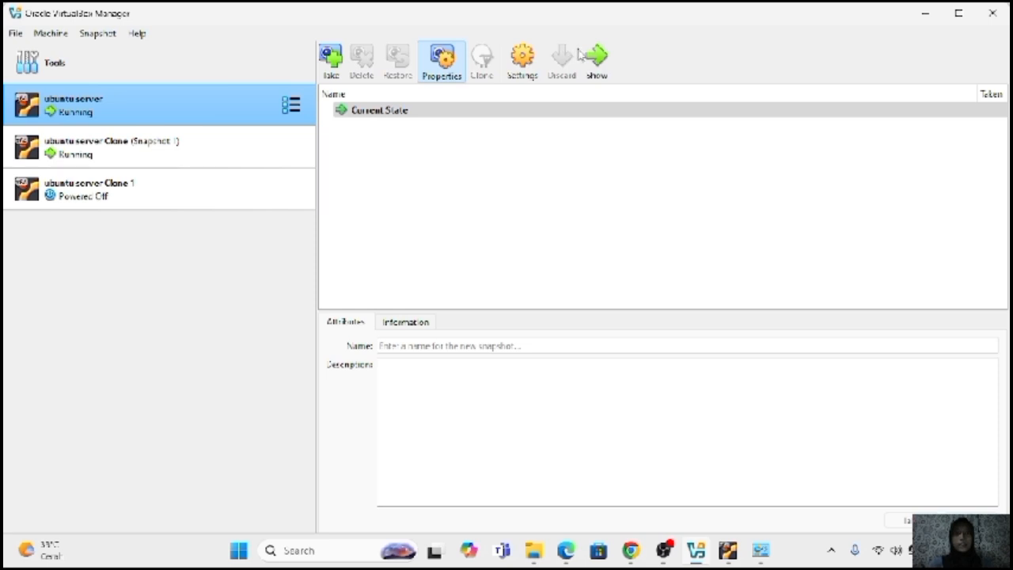
# Show the ubuntu server machine and release its DHCP lease with sudo dhclient -r enp0s3, entering the sudo password.
pyautogui.click(595, 57)
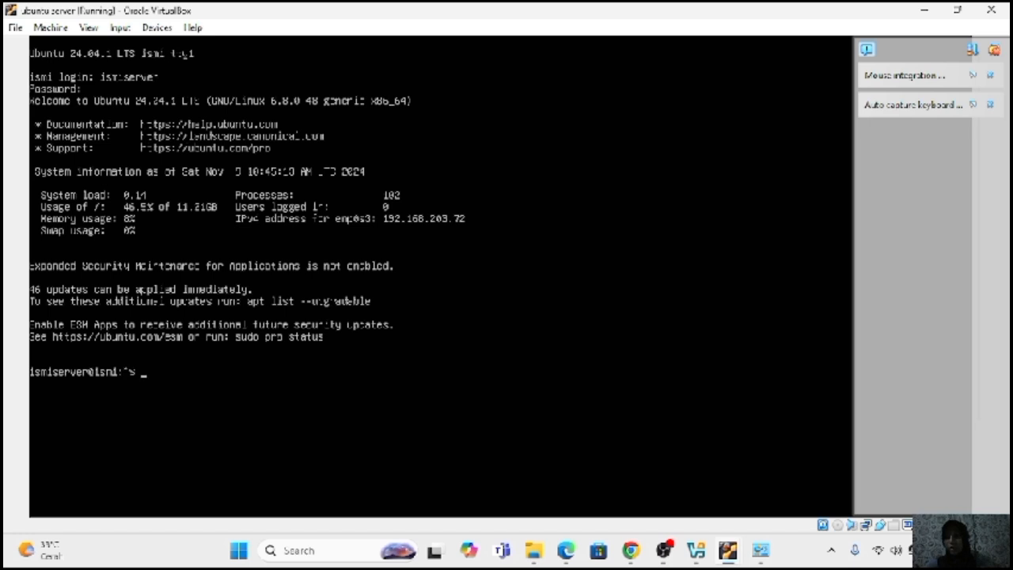
pyautogui.write('su')
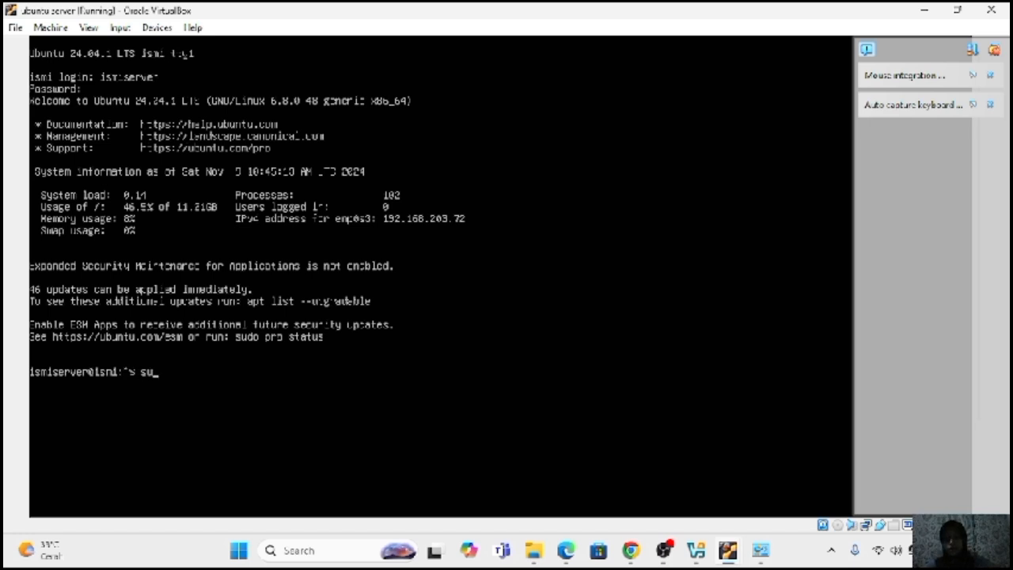
pyautogui.write('do dhcl')
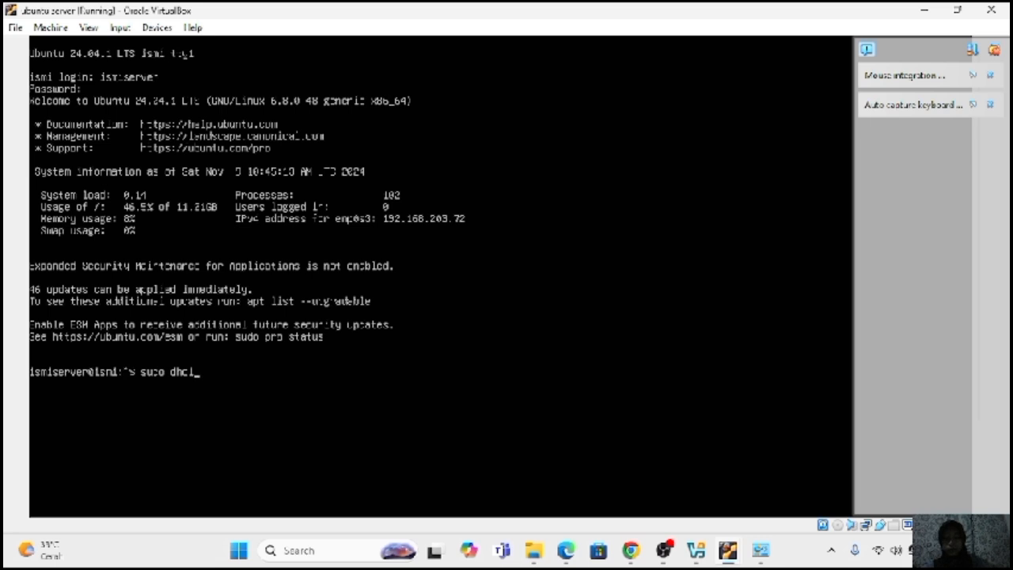
pyautogui.write('ien')
pyautogui.press('BackSpace')
pyautogui.press('BackSpace')
pyautogui.press('BackSpace')
pyautogui.press('BackSpace')
pyautogui.write('ient')
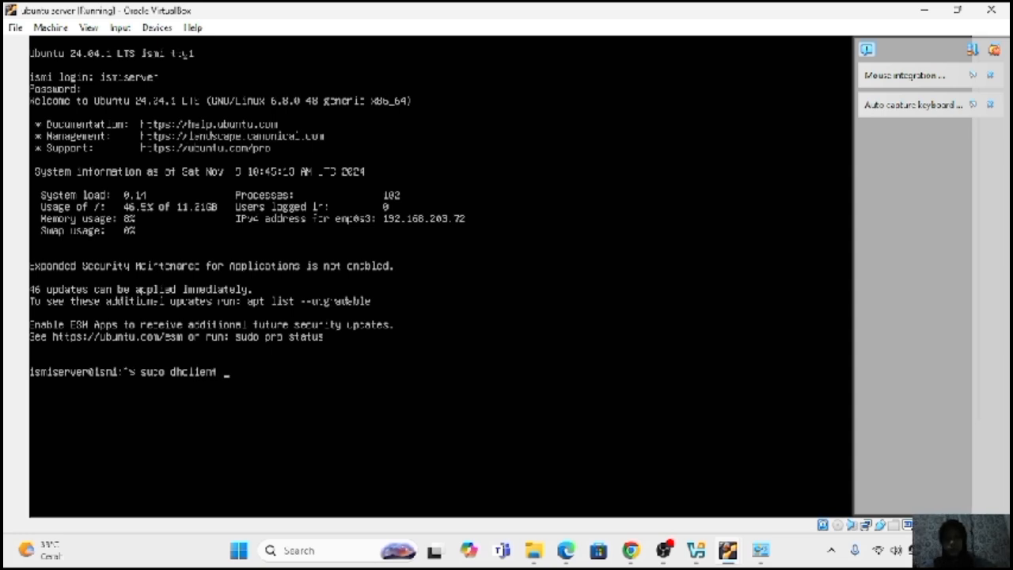
pyautogui.write('r enp0s3')
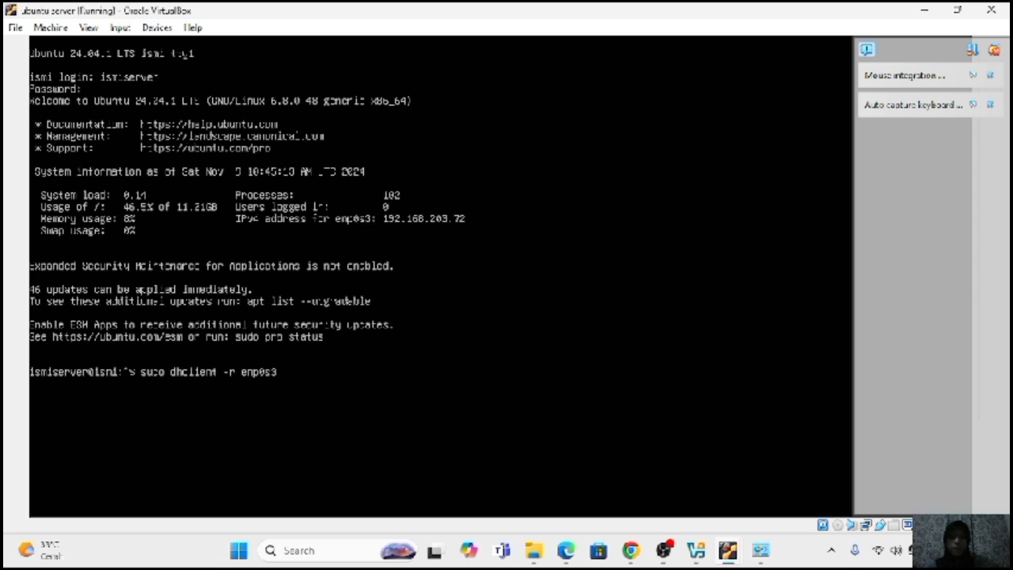
pyautogui.press('Return')
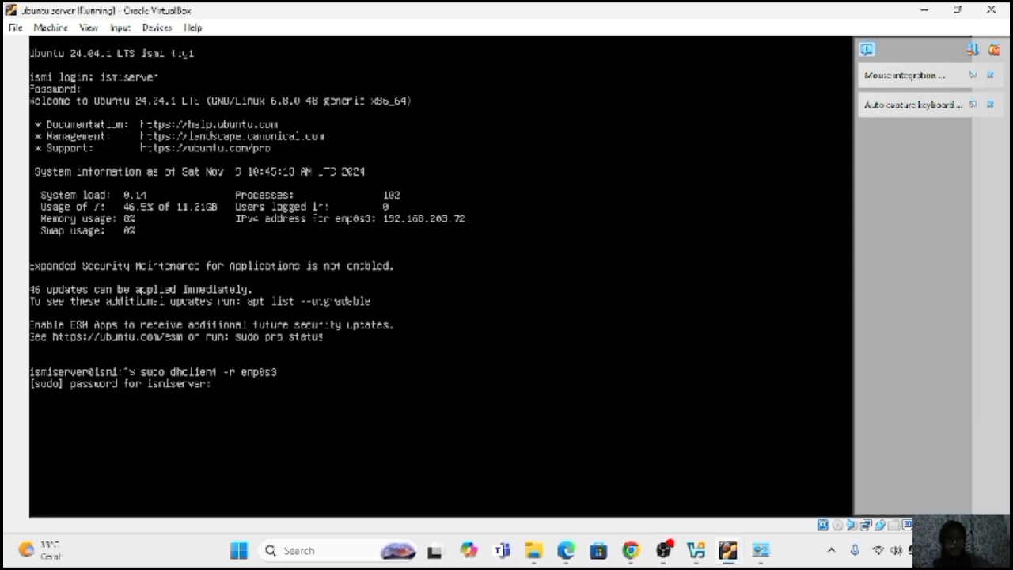
pyautogui.press('Return')
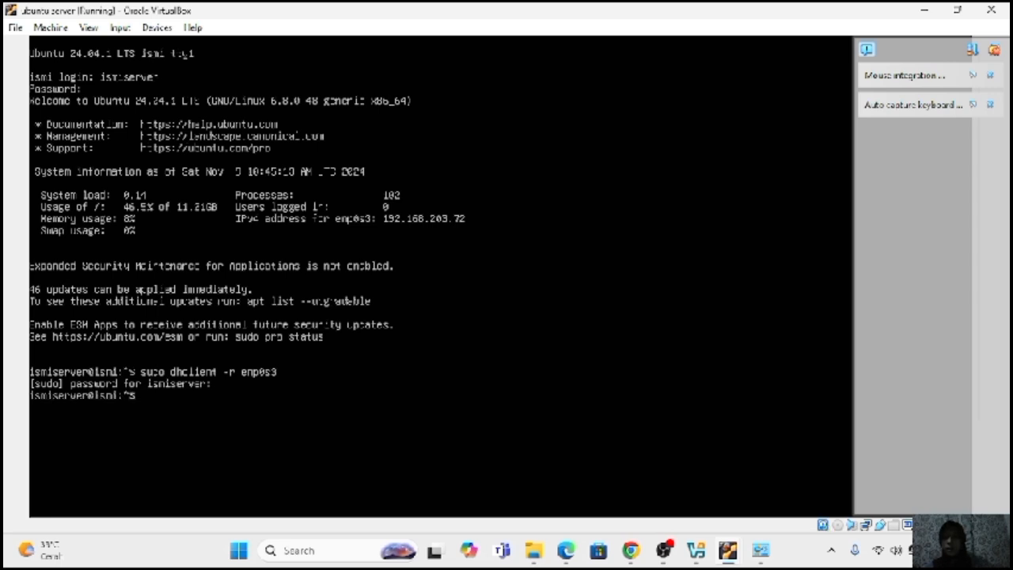
# List the server's network addresses with ip addres, and dismiss the notification messages to read the enp0s3 entry.
pyautogui.write('ip s')
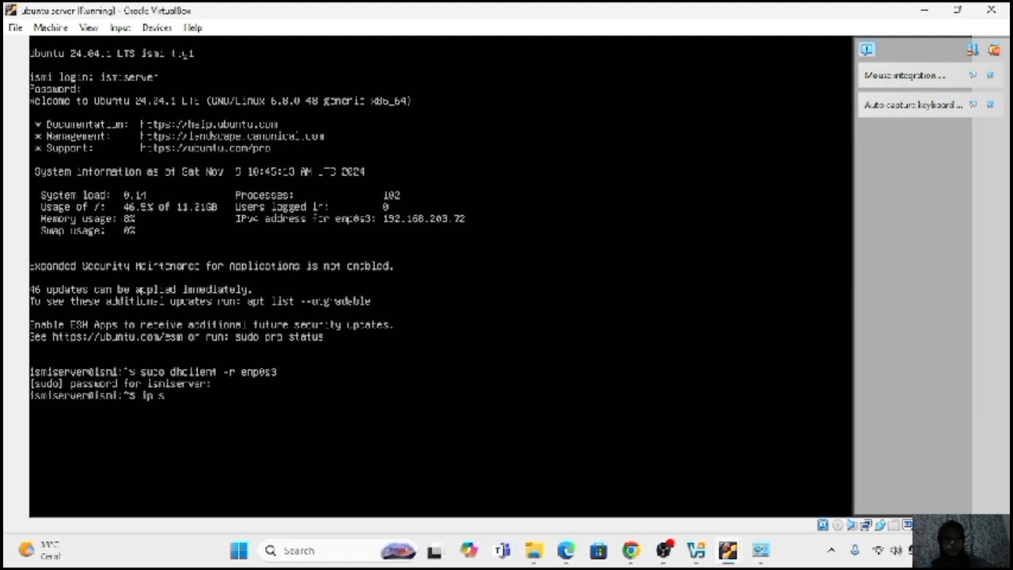
pyautogui.press('BackSpace')
pyautogui.write('addres')
pyautogui.press('Return')
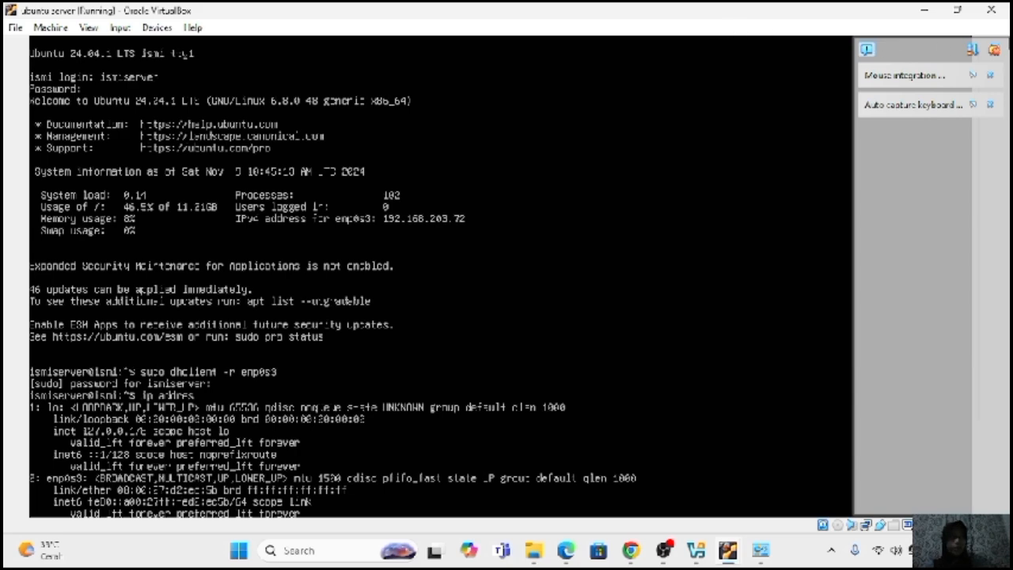
pyautogui.click(994, 50)
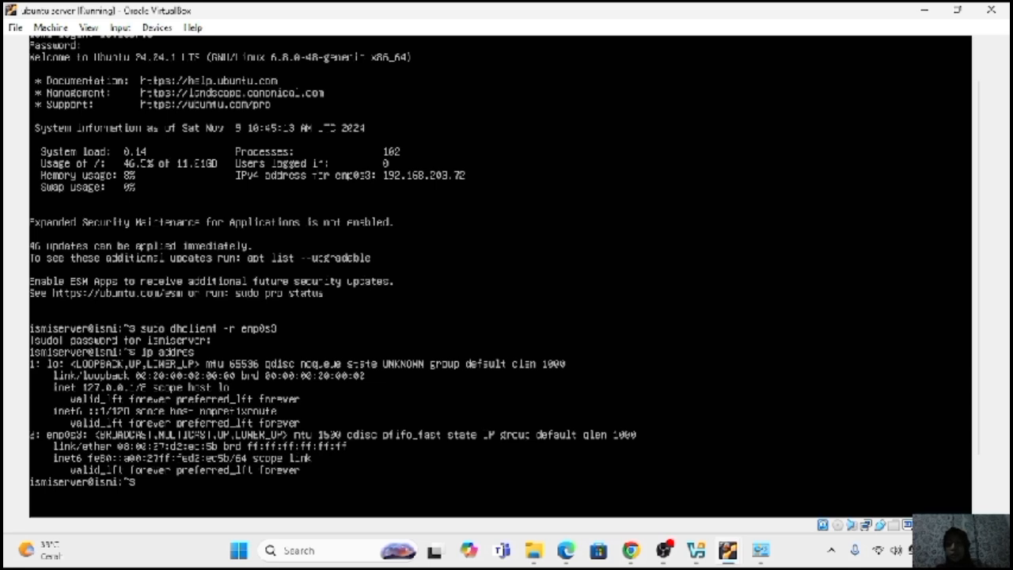
# Request a new DHCP address for the server's interface with sudo dhclient enp0s3.
pyautogui.write('su')
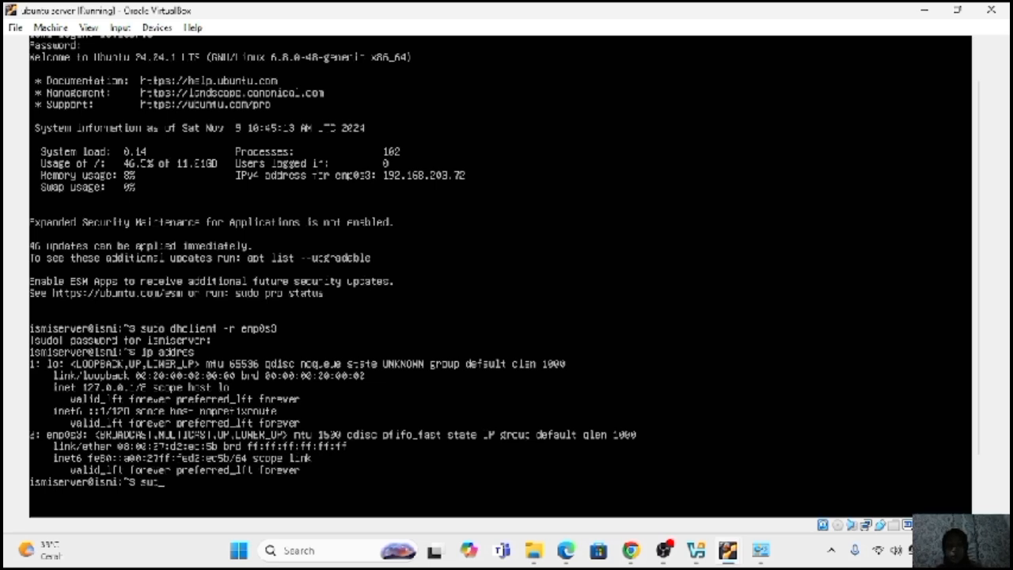
pyautogui.write('do dhcli')
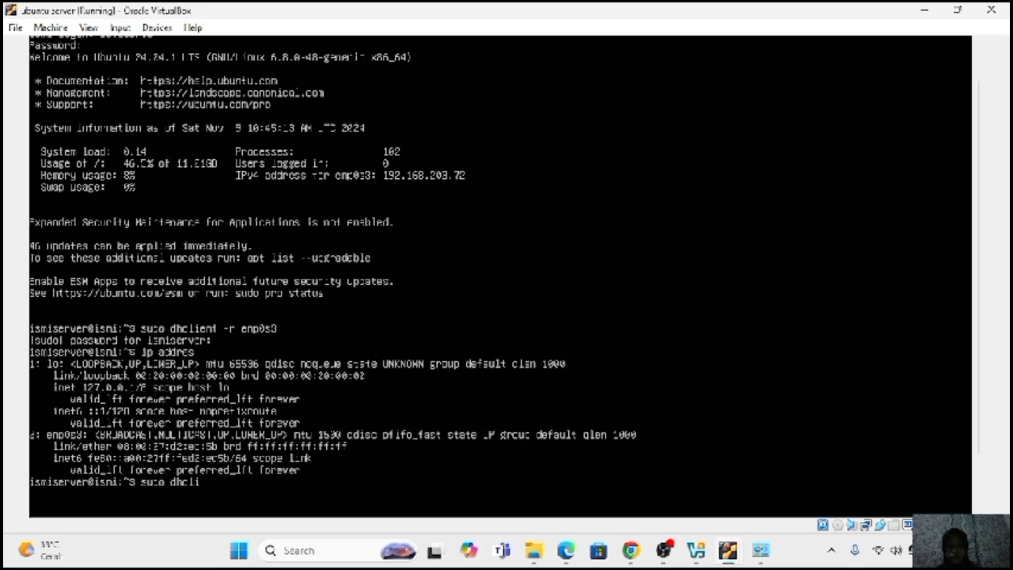
pyautogui.write('ent enp0')
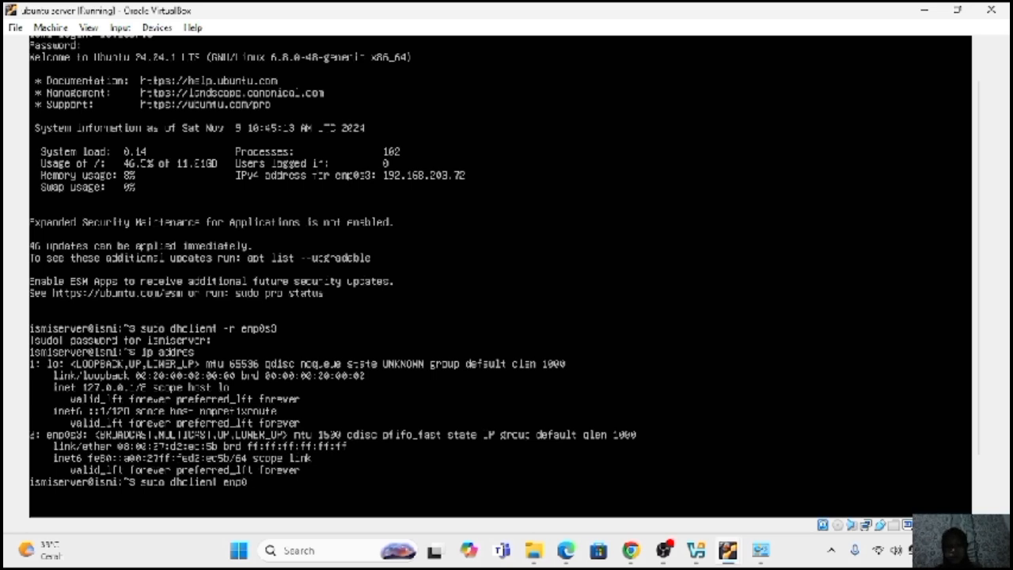
pyautogui.write('s3')
pyautogui.press('Return')
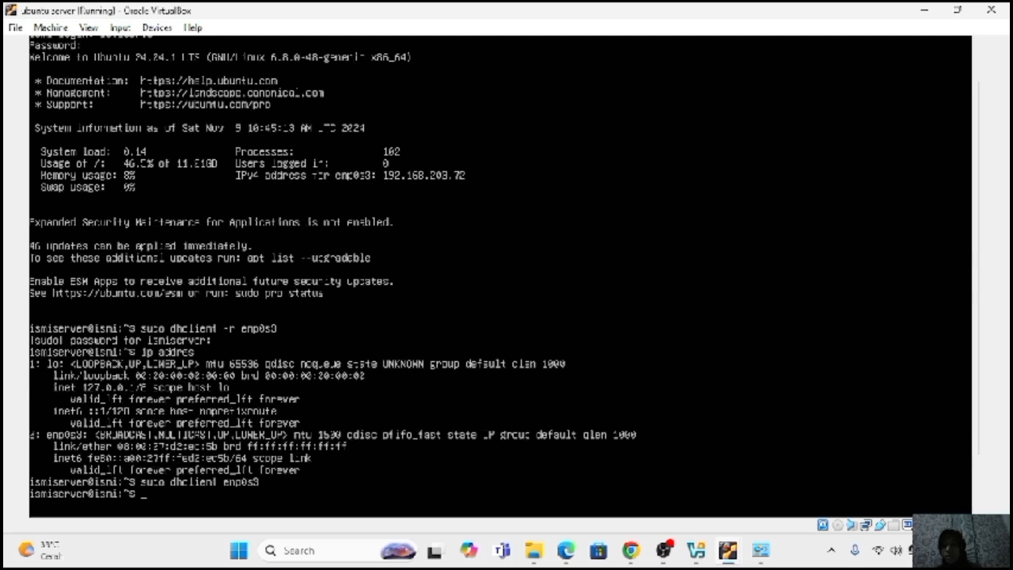
# List the server's network addresses with ip addres and read the enp0s3 entry at the end of the output.
pyautogui.write('ip addres')
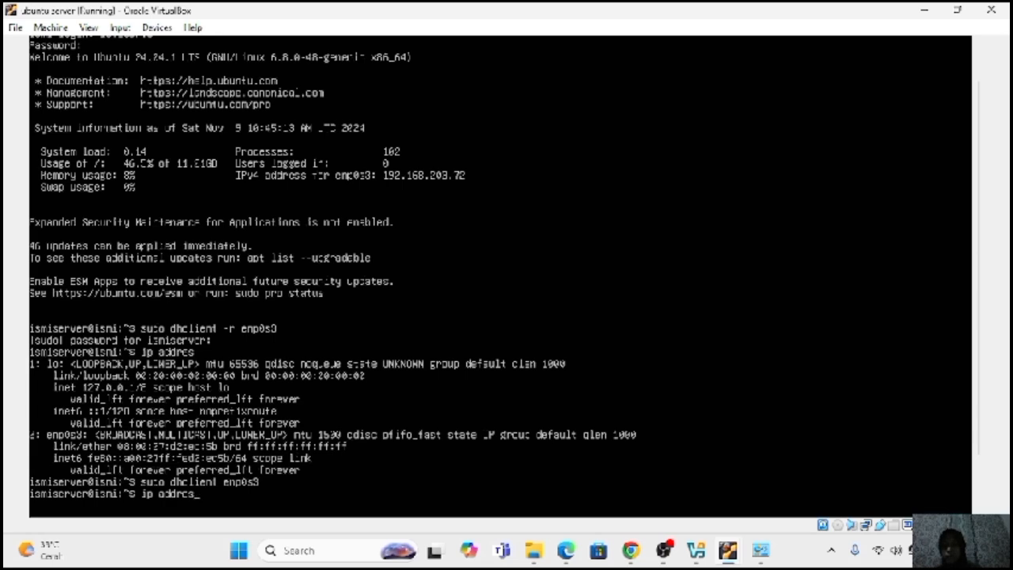
pyautogui.press('Return')
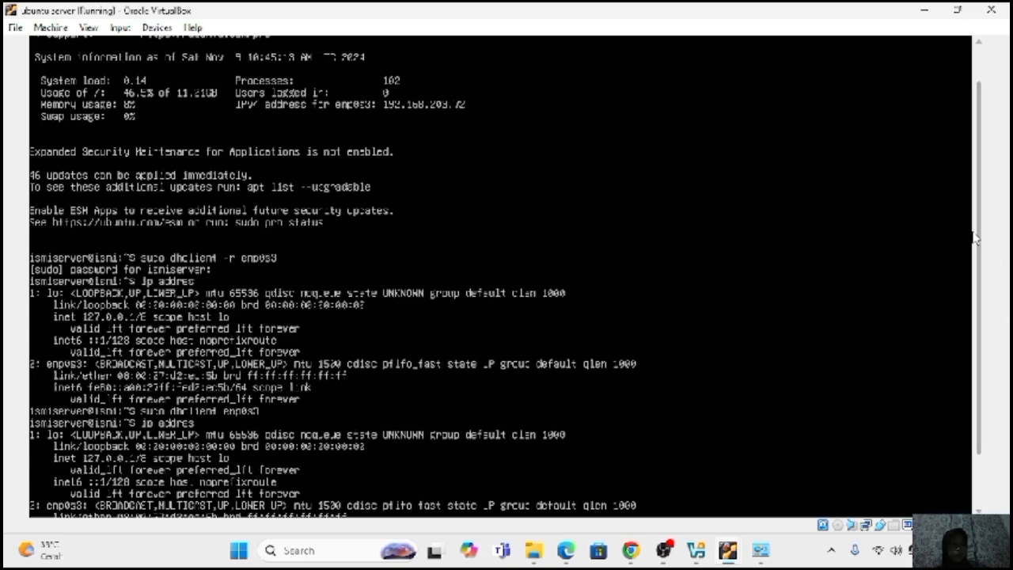
pyautogui.scroll(-1, 983, 238)
pyautogui.scroll(-4, 982, 237)
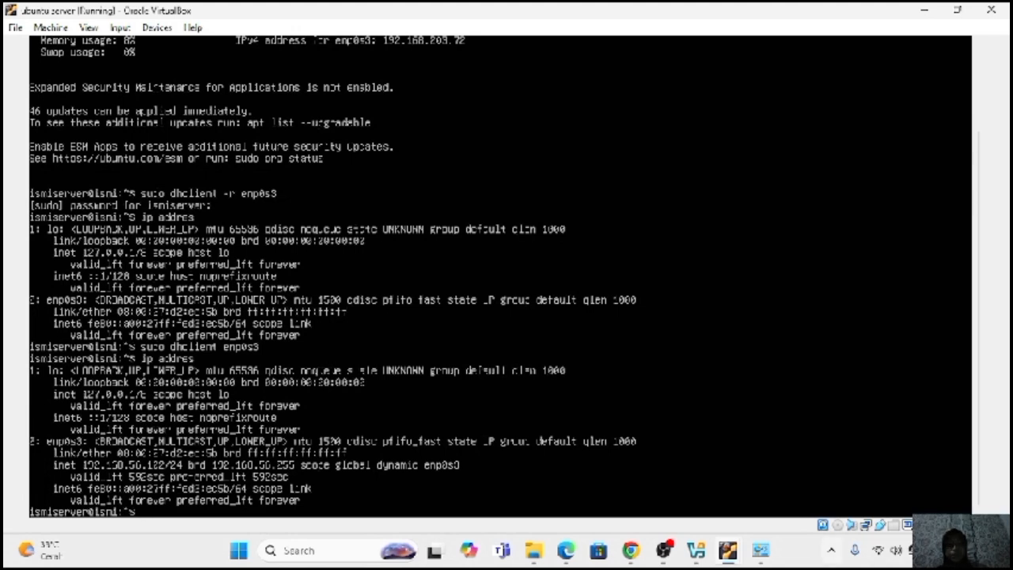
pyautogui.moveTo(693, 558)
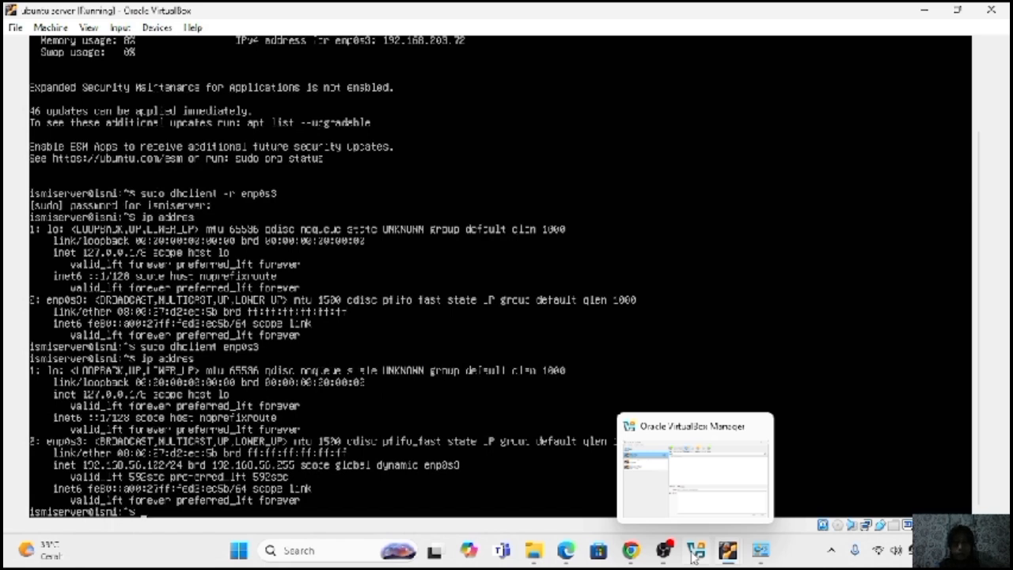
pyautogui.click(693, 557)
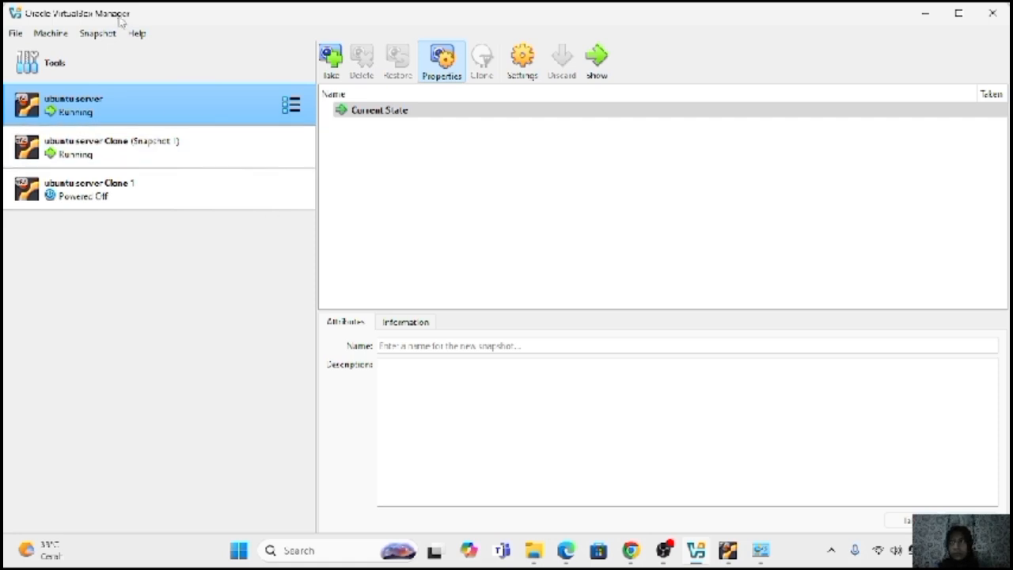
pyautogui.click(14, 35)
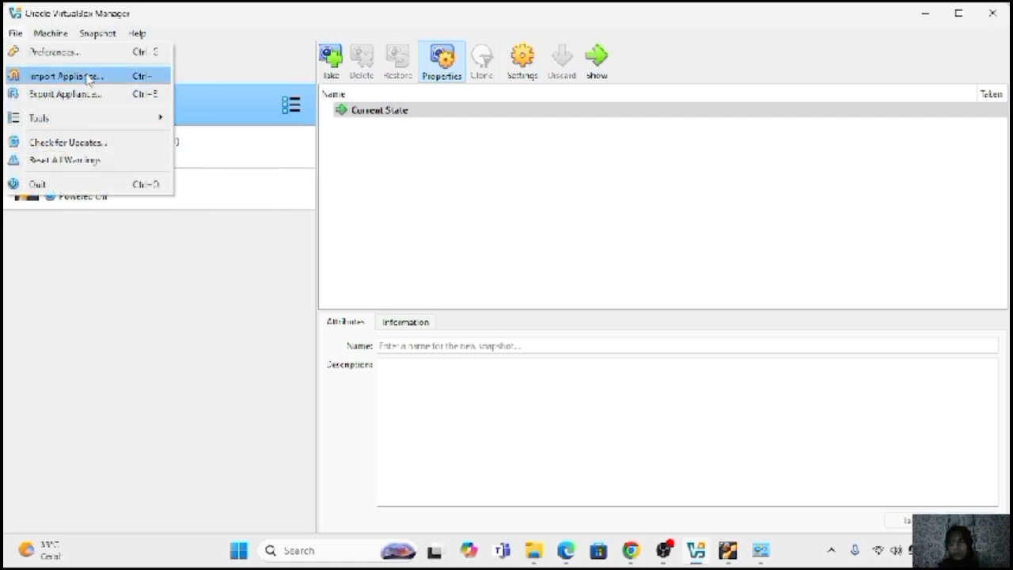
pyautogui.moveTo(161, 125)
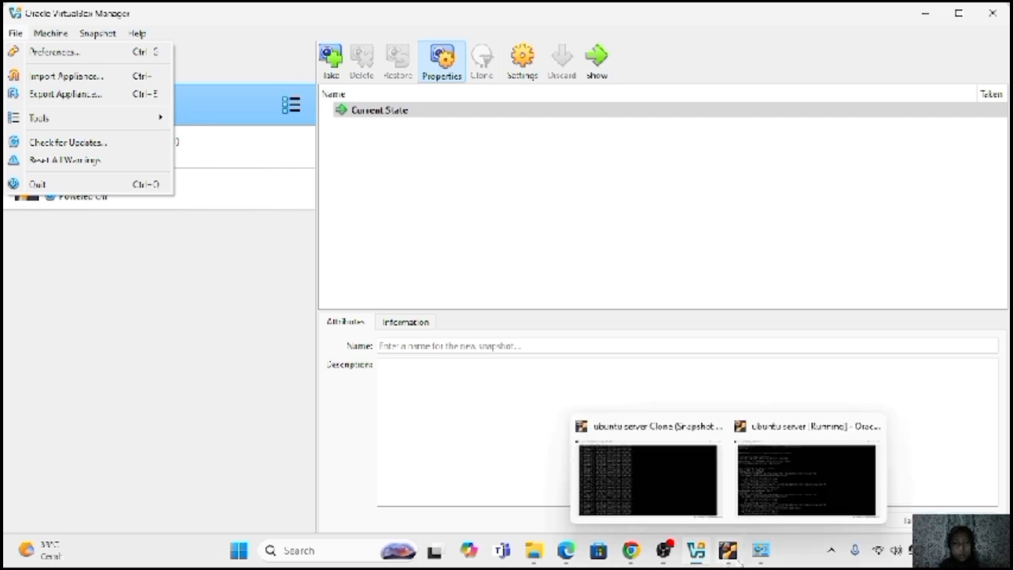
pyautogui.click(757, 558)
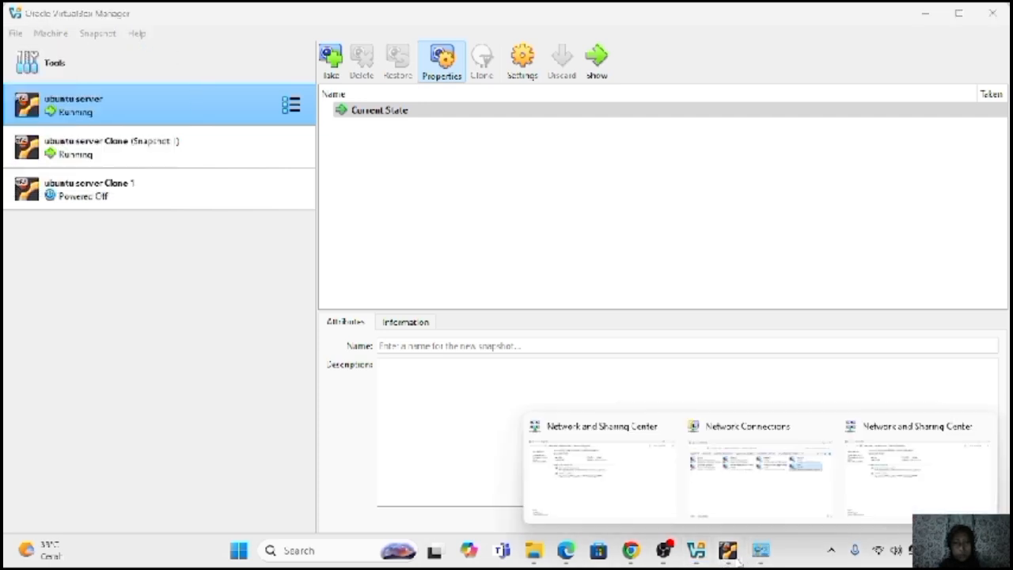
pyautogui.moveTo(736, 554)
pyautogui.click(806, 479)
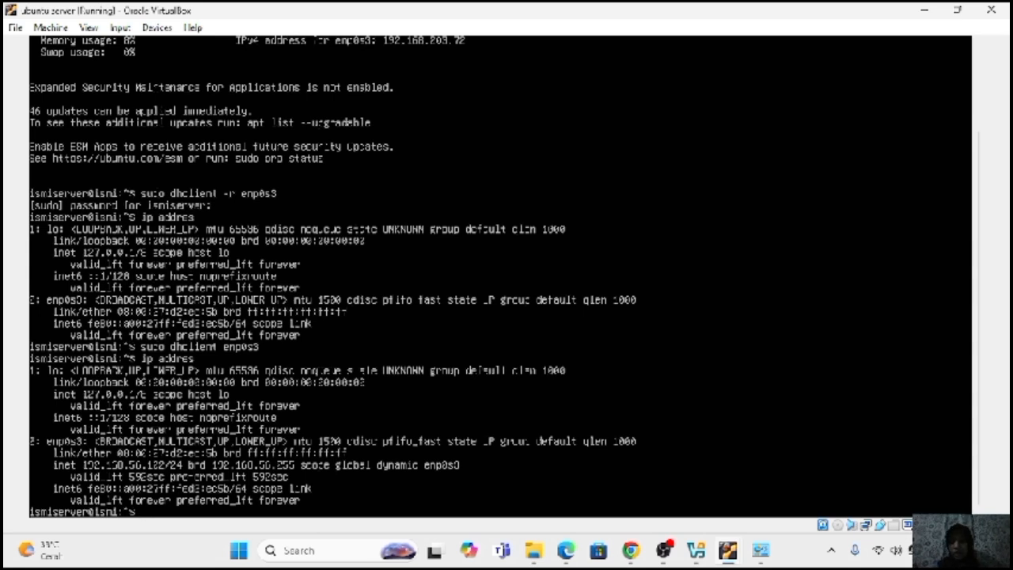
# Open the host's network connections and view the connection details of the Ethernet 4 VirtualBox host-only adapter.
pyautogui.click(323, 552)
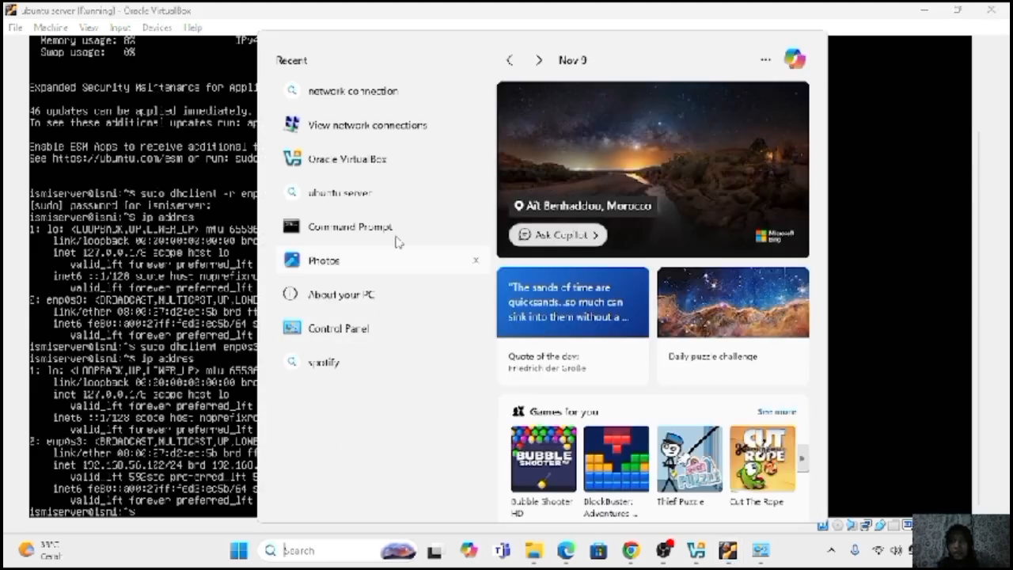
pyautogui.click(421, 126)
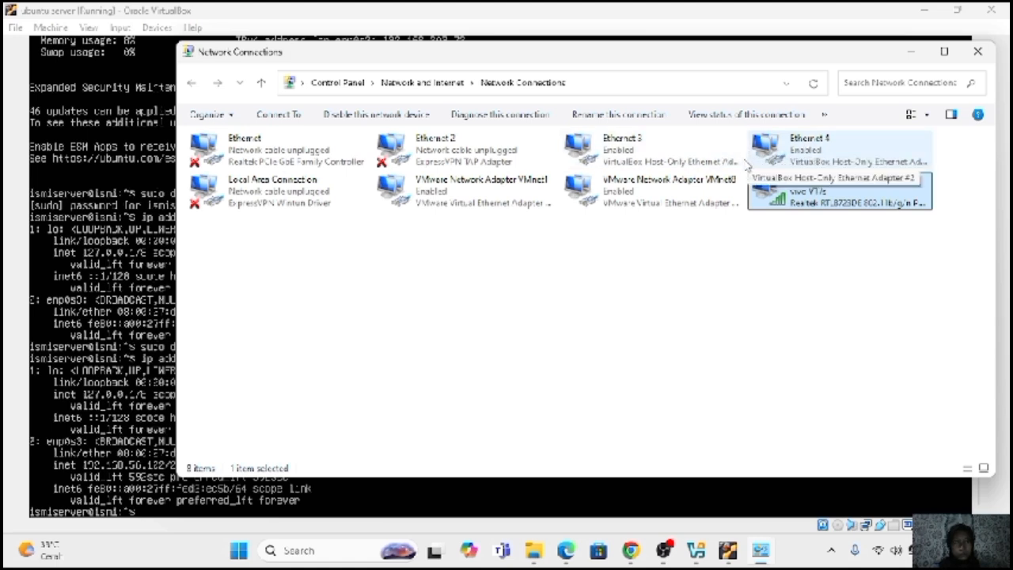
pyautogui.click(829, 151)
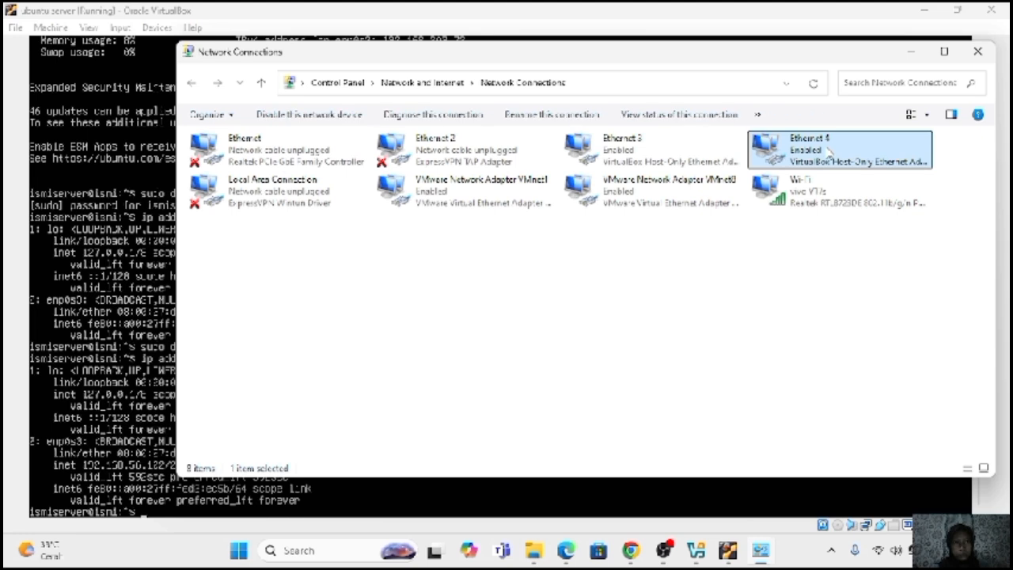
pyautogui.doubleClick(814, 158)
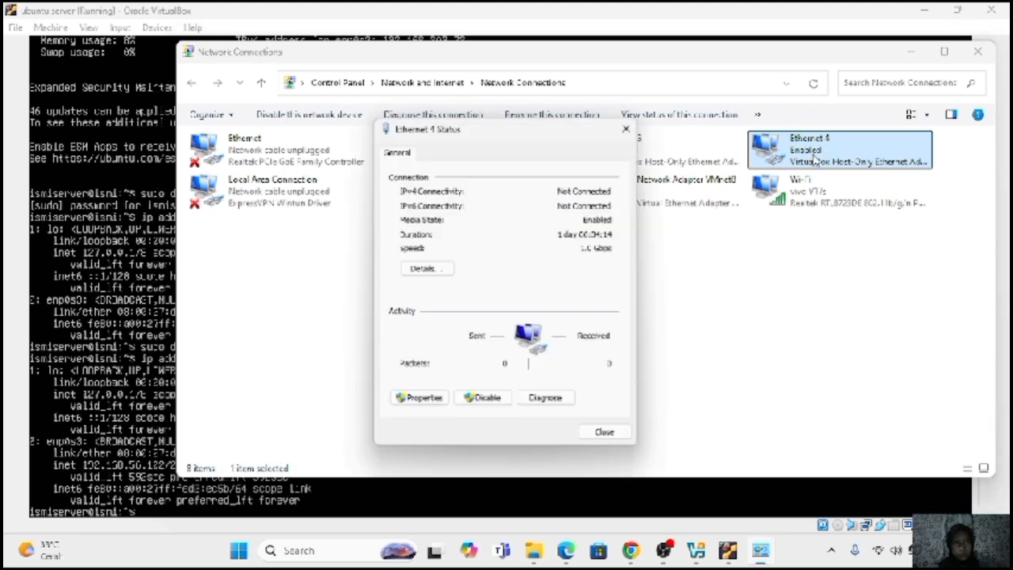
pyautogui.click(417, 267)
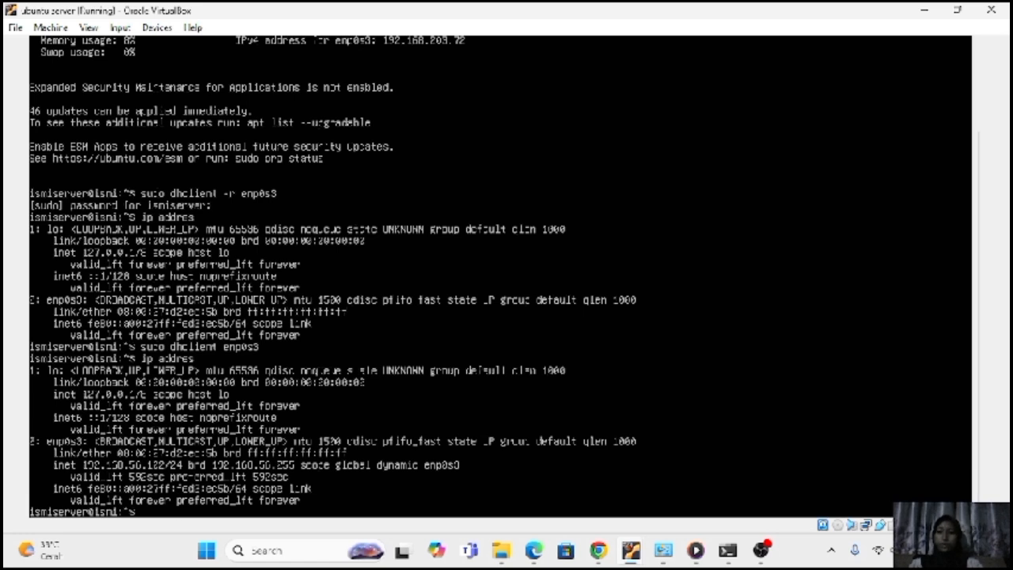
pyautogui.write('pi')
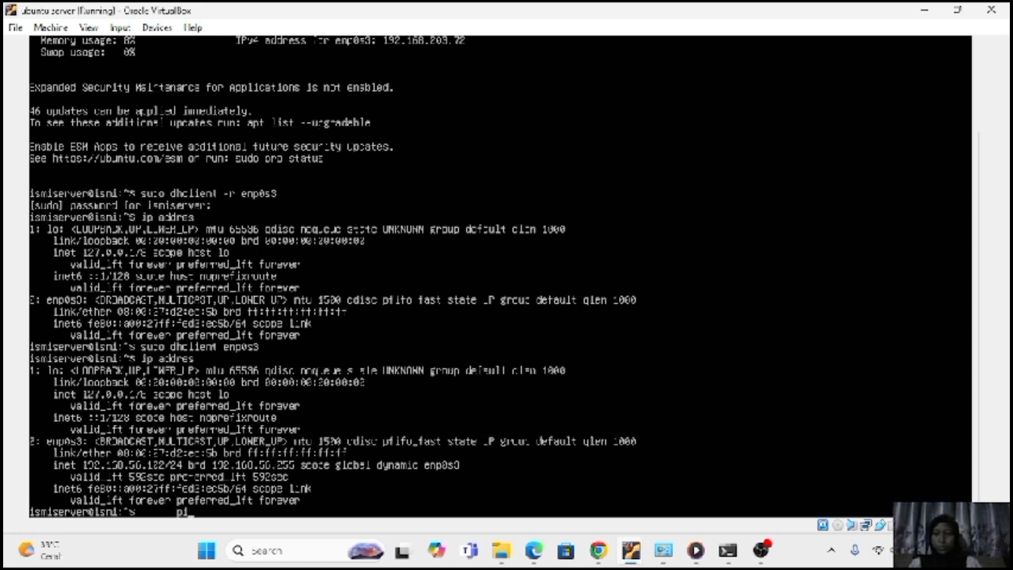
pyautogui.write('ng')
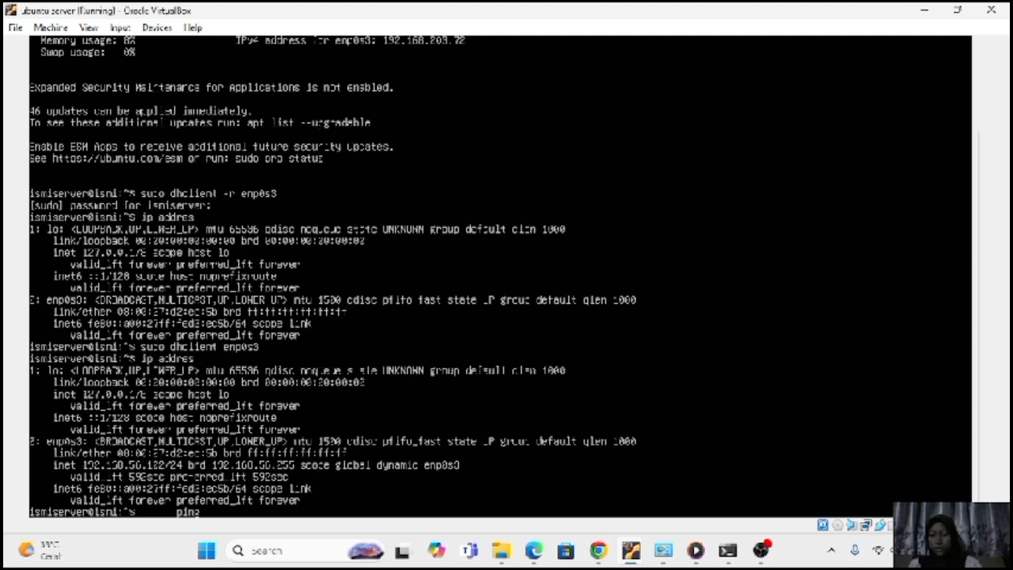
pyautogui.write(' 192')
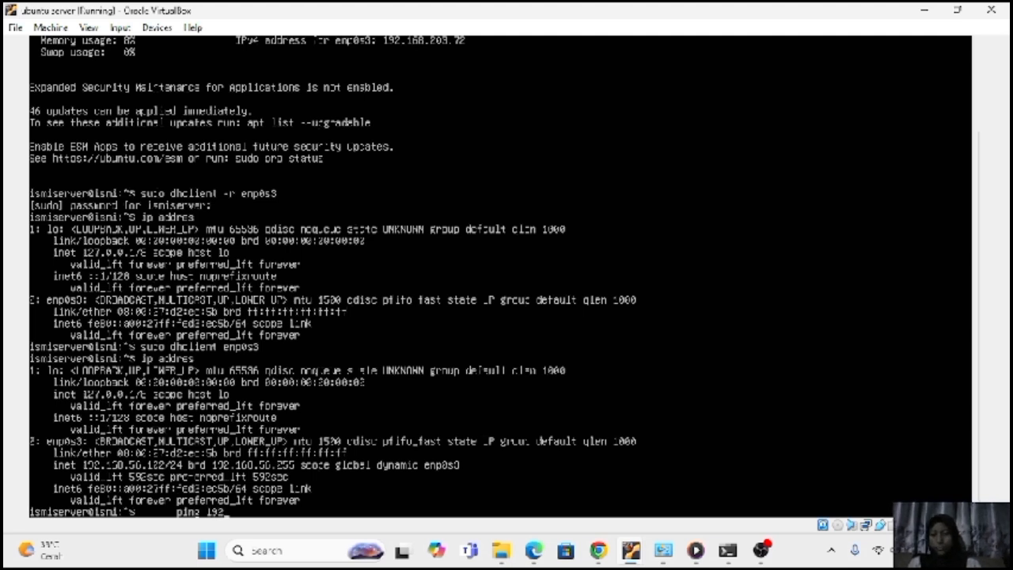
pyautogui.write('.168')
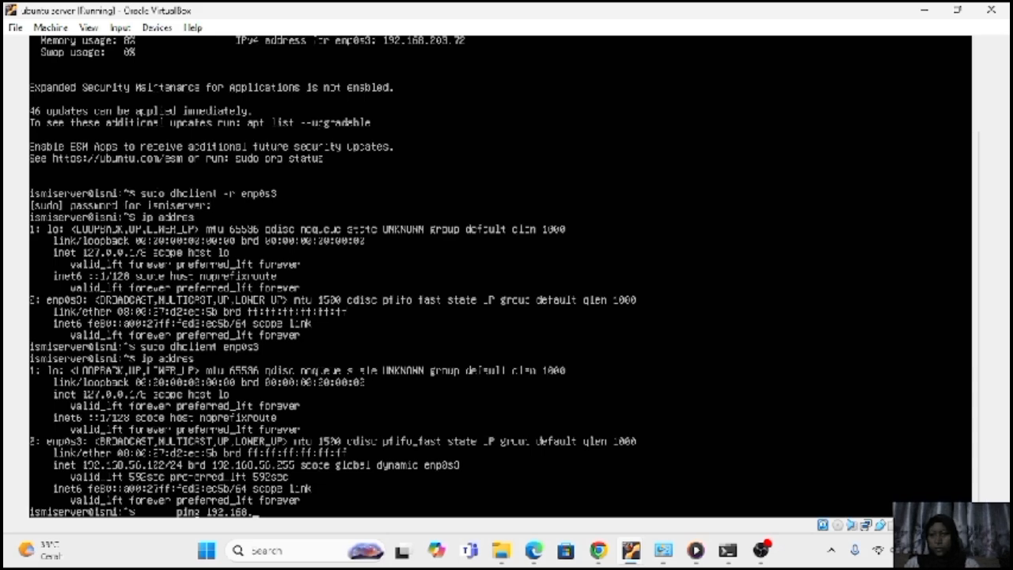
pyautogui.write('.56')
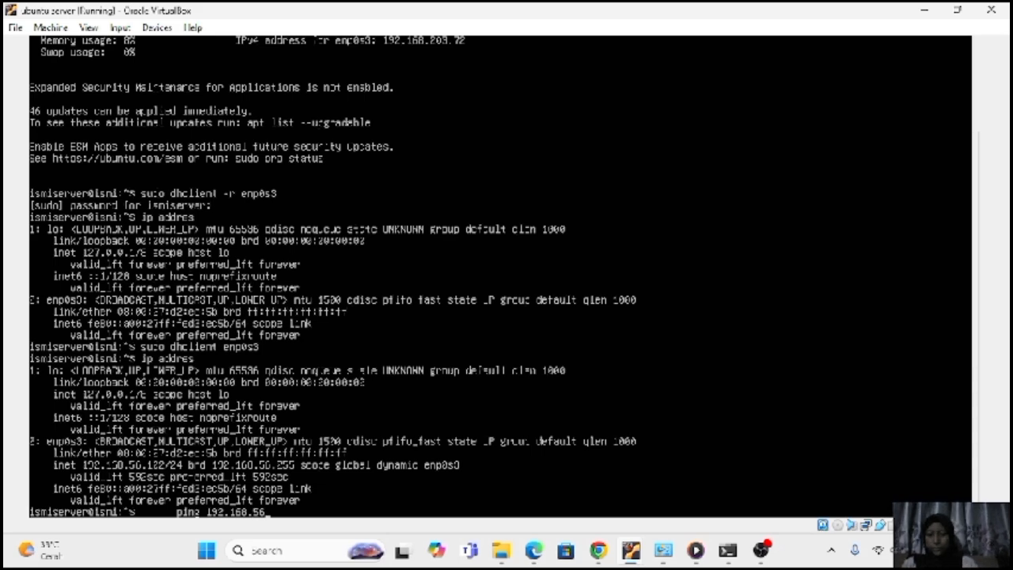
pyautogui.press('Return')
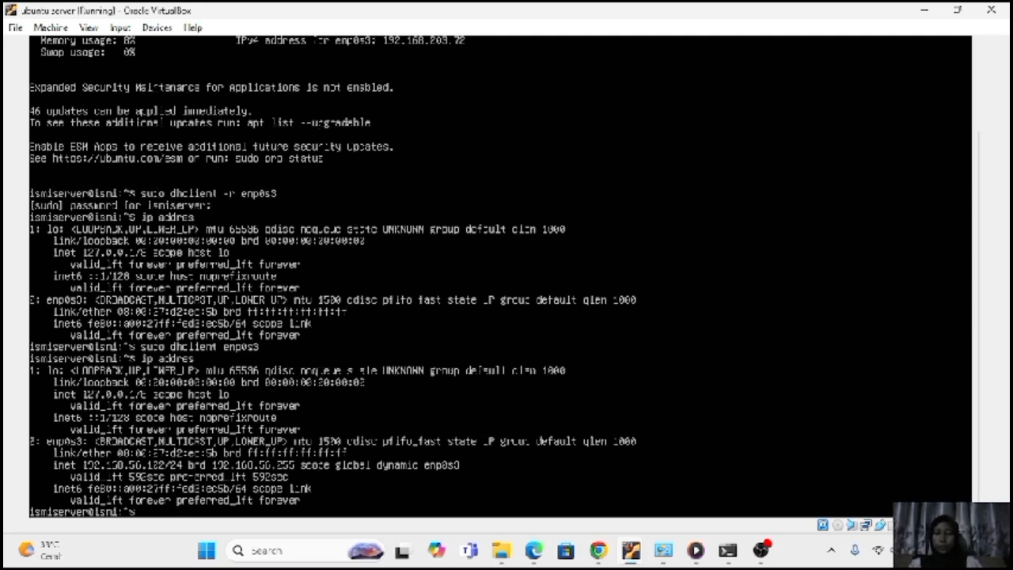
# Try to ping an address beginning with 192.168.56 from the ubuntu server's terminal.
pyautogui.write('ping')
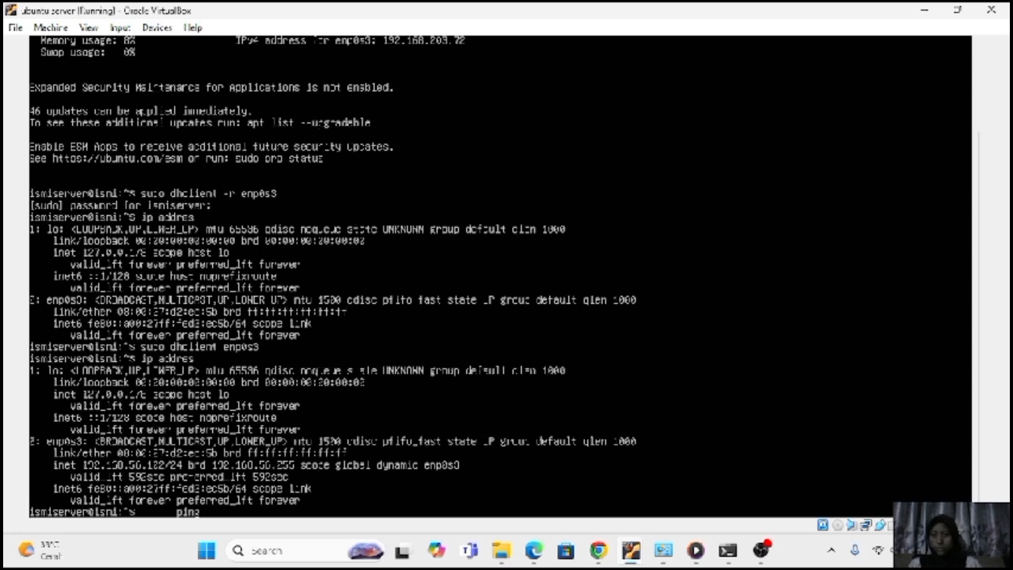
pyautogui.write(' 192.')
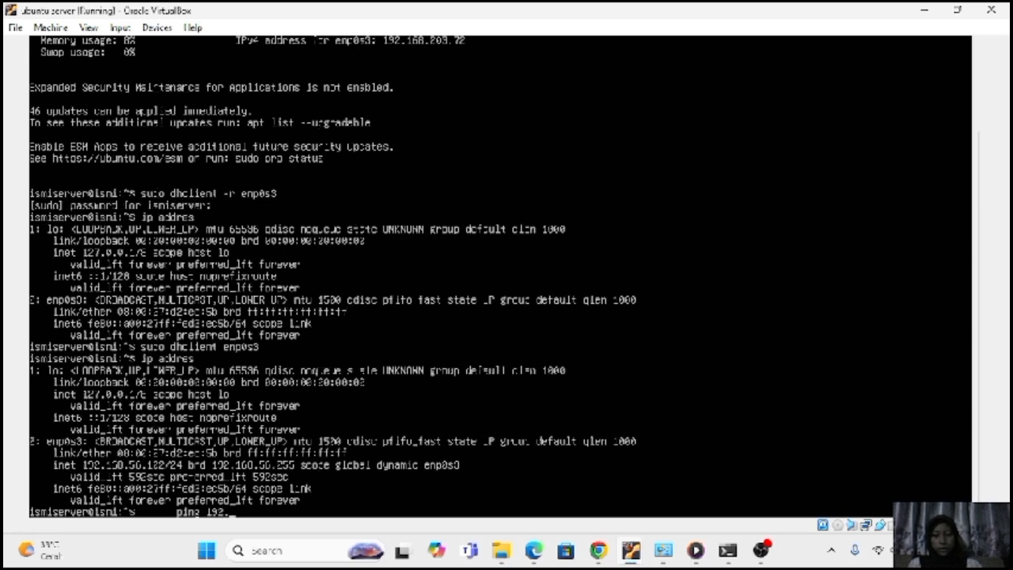
pyautogui.write('168')
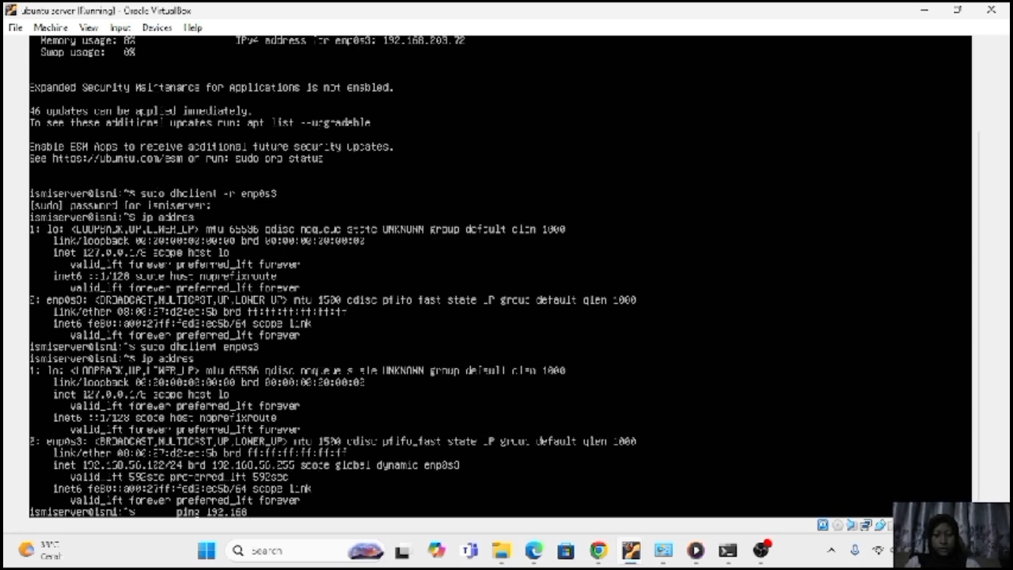
pyautogui.write('.')
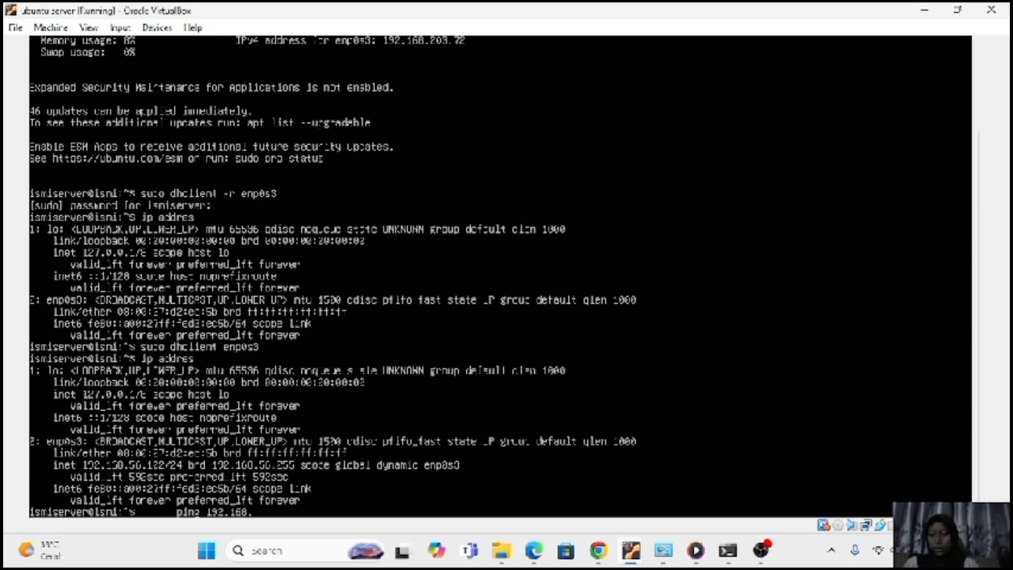
pyautogui.write('56')
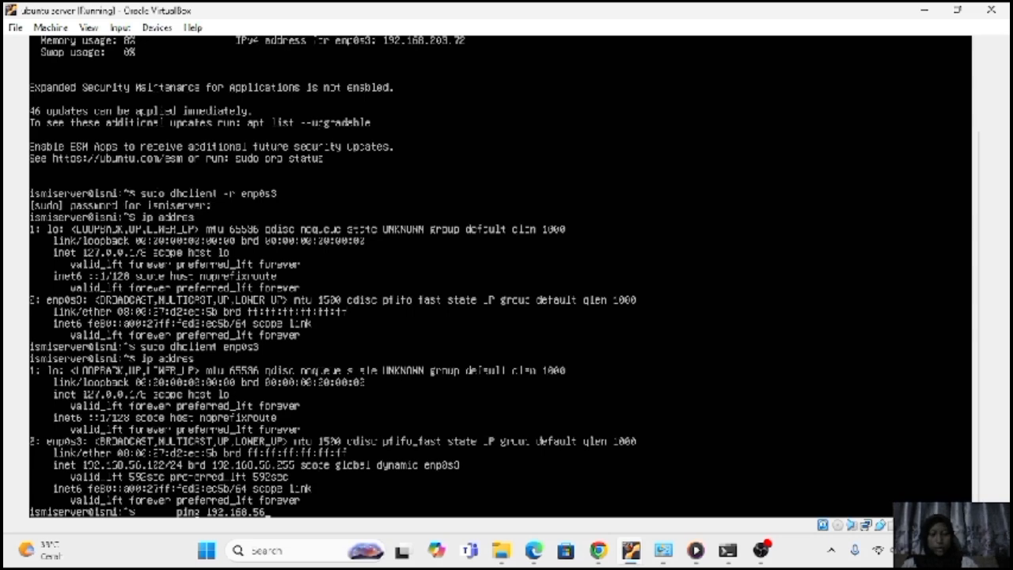
pyautogui.press('Return')
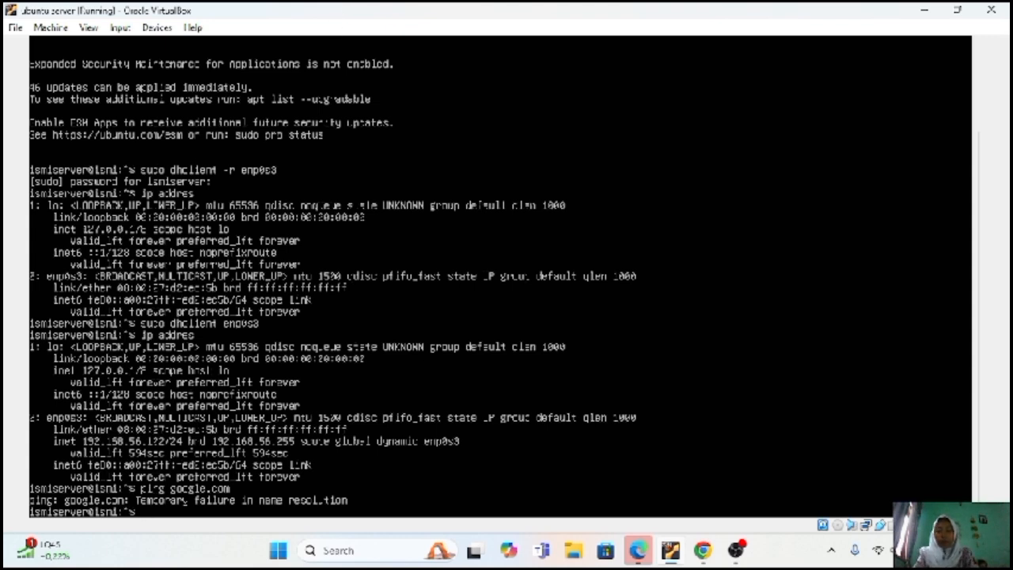
# Open a Command Prompt on the Windows host.
pyautogui.click(394, 548)
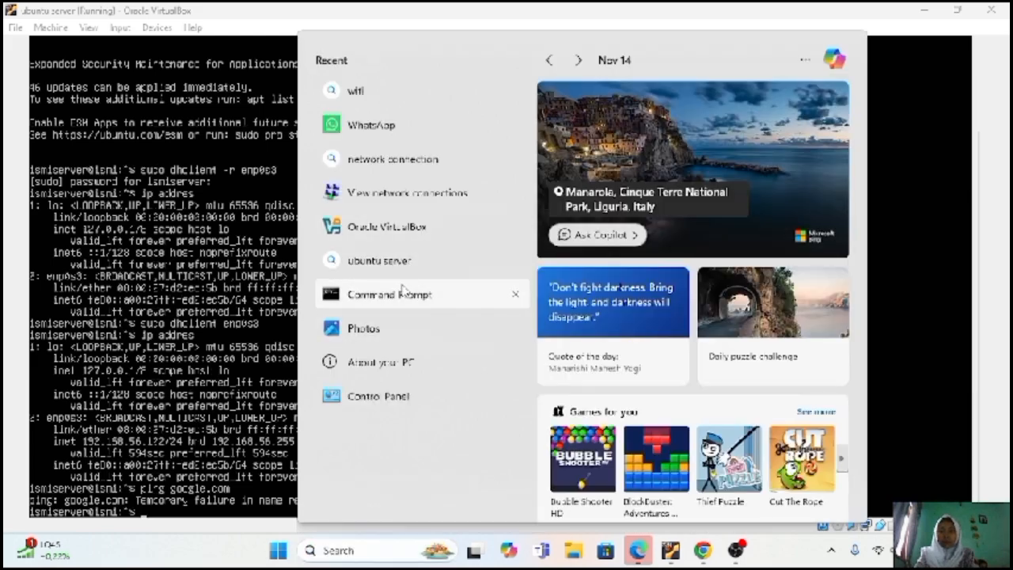
pyautogui.click(400, 294)
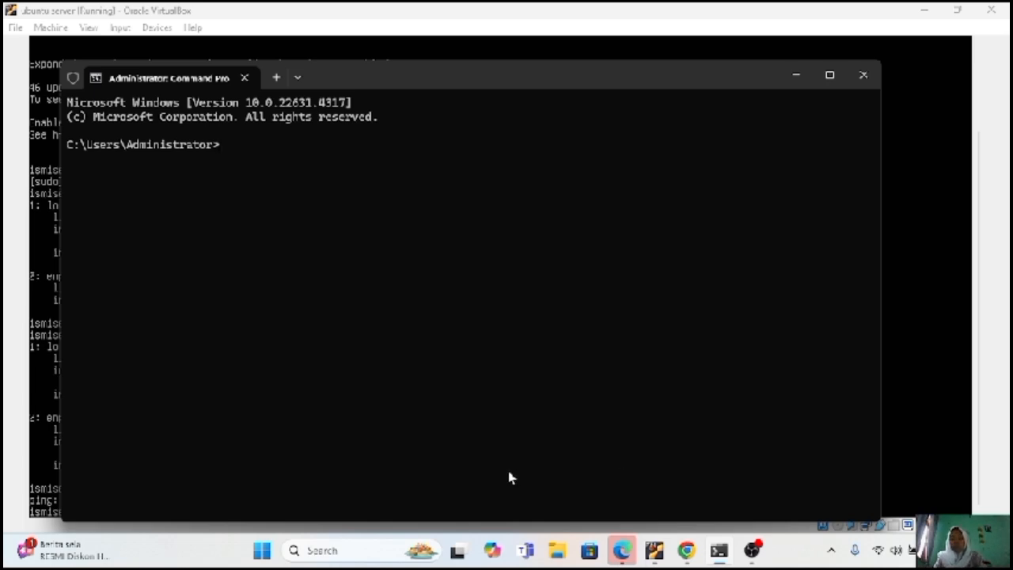
# Open the host's adapter settings from Control Panel and view the connection details of the Ethernet 3 VirtualBox host-only adapter.
pyautogui.click(364, 554)
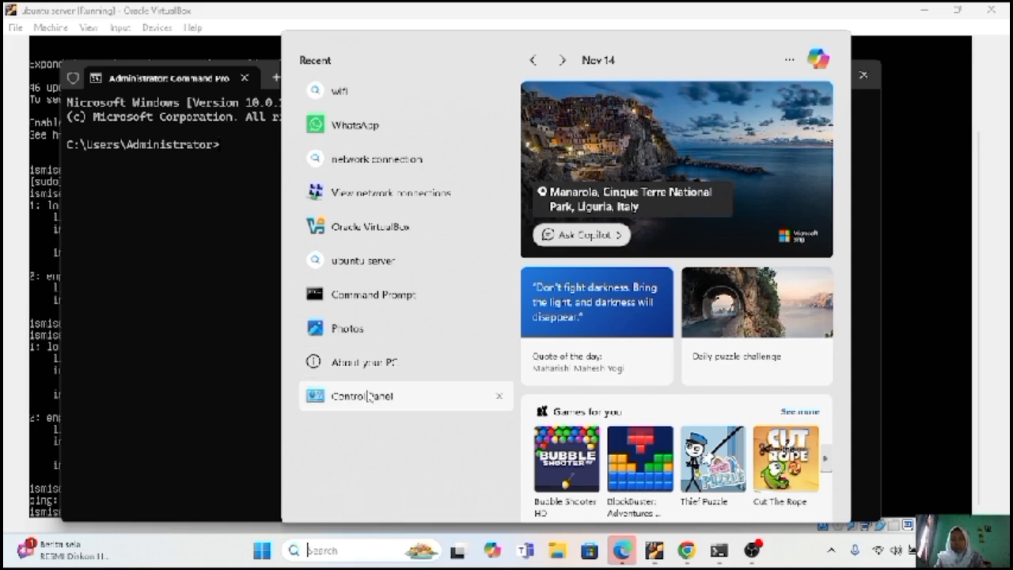
pyautogui.click(366, 397)
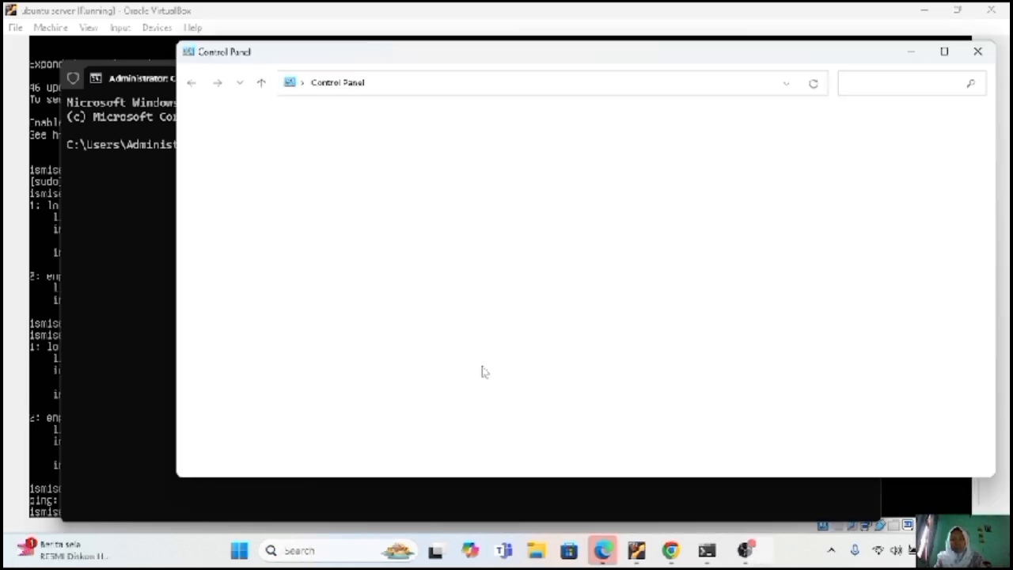
pyautogui.click(397, 229)
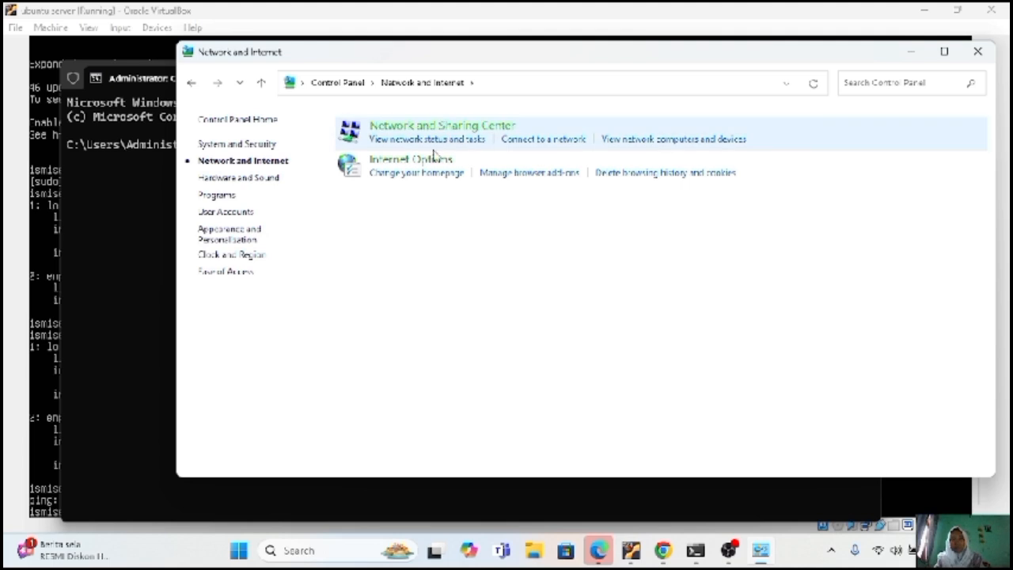
pyautogui.click(441, 130)
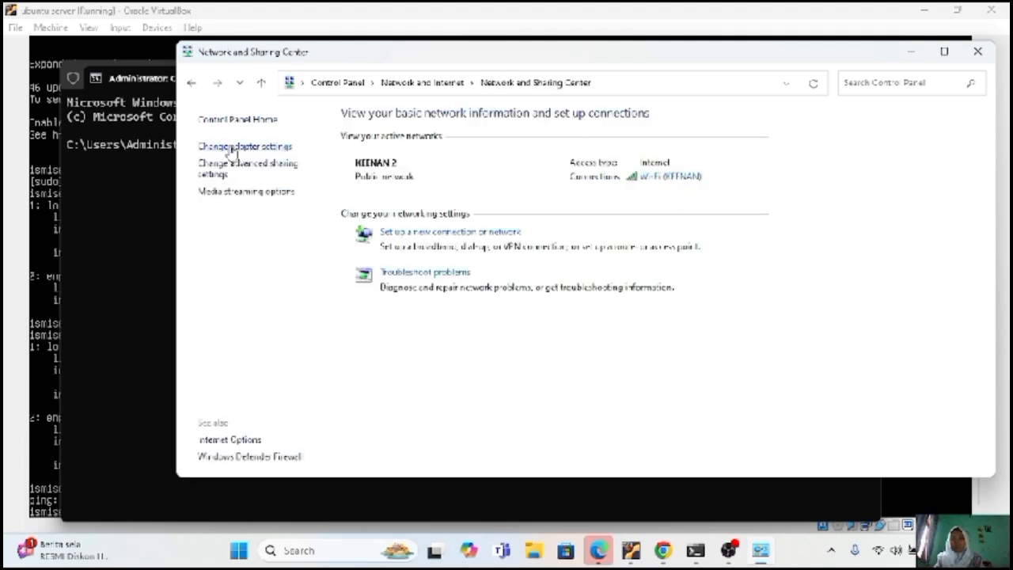
pyautogui.click(230, 147)
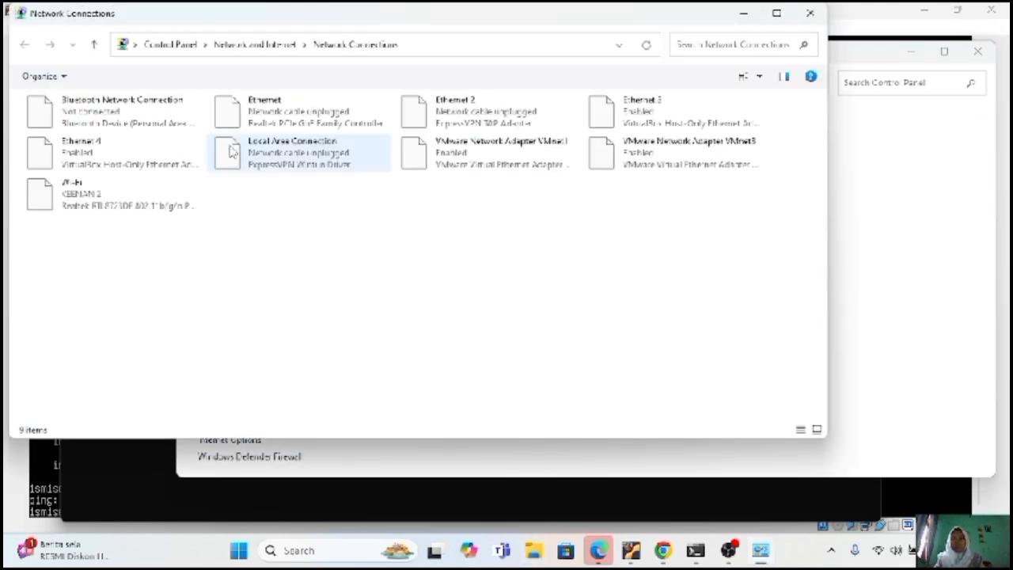
pyautogui.doubleClick(629, 118)
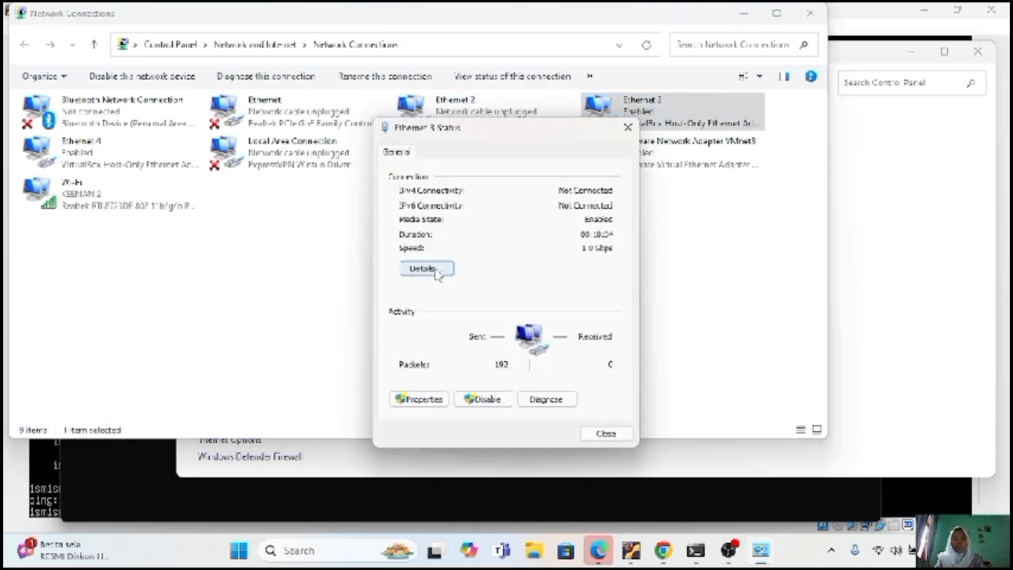
pyautogui.click(439, 270)
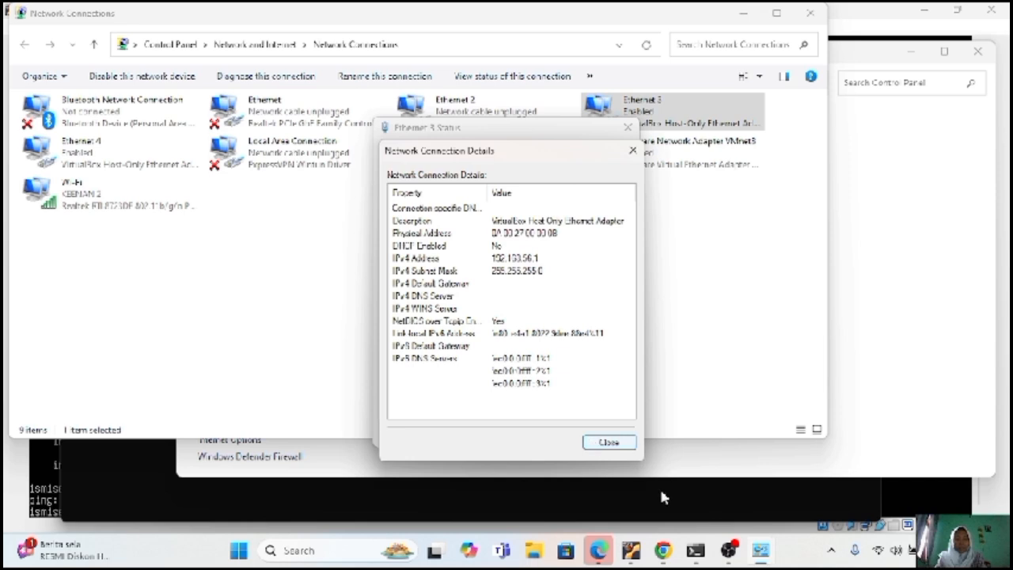
# Switch to Command Prompt on the host, ping the host-only adapter address 192.168.56.1 and review the replies.
pyautogui.moveTo(696, 551)
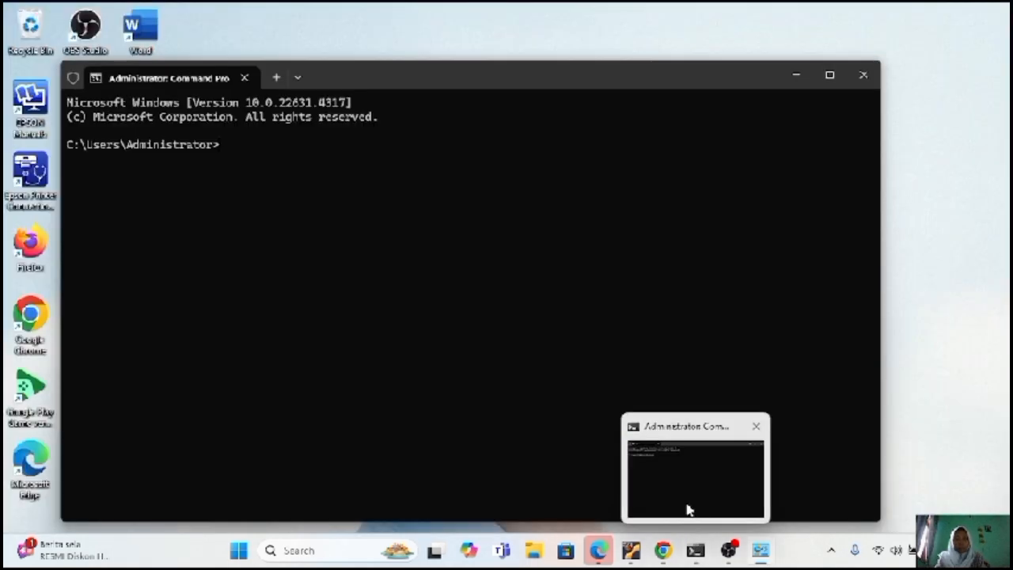
pyautogui.click(687, 510)
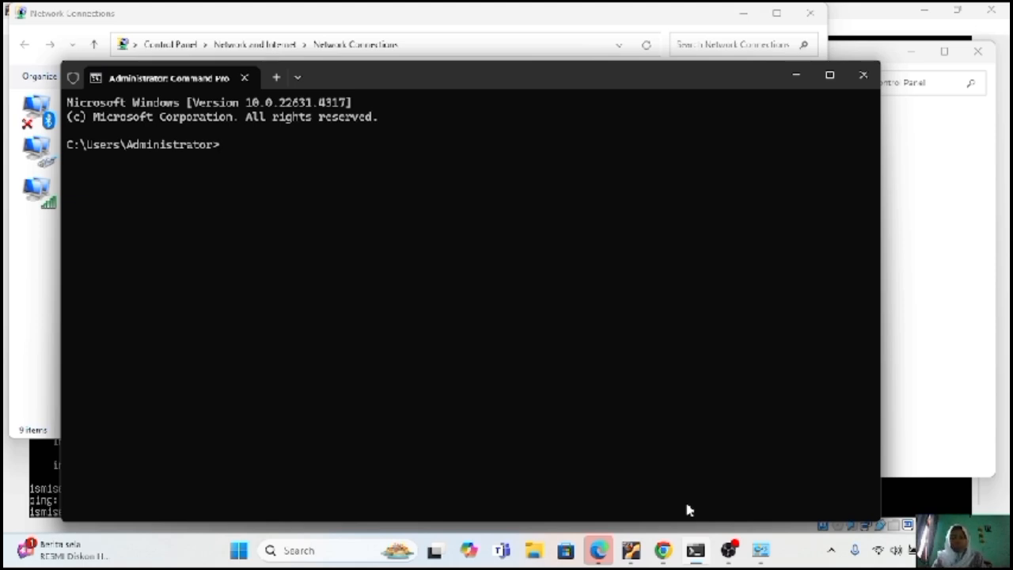
pyautogui.write('pin')
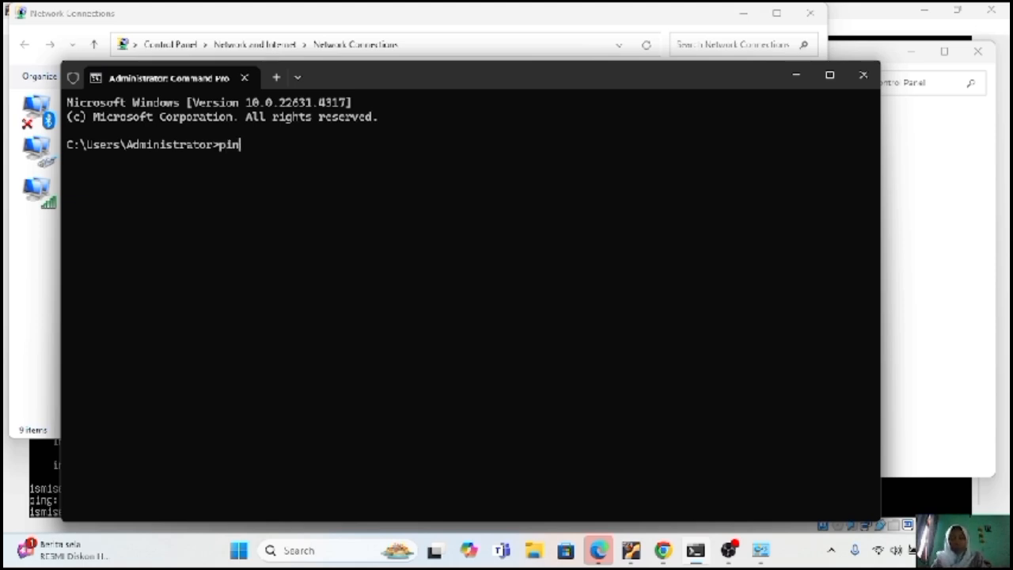
pyautogui.write('g 1')
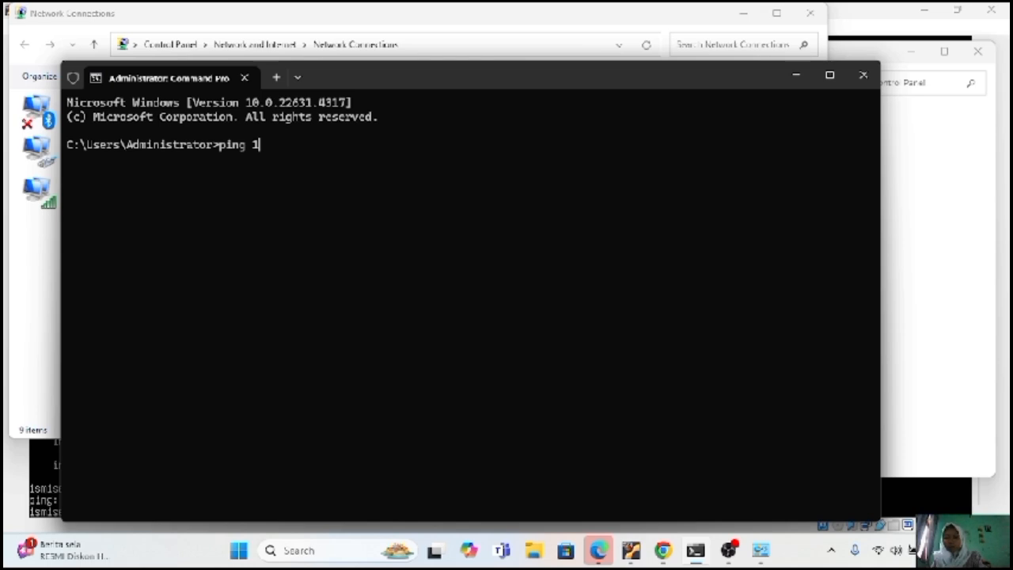
pyautogui.write('92')
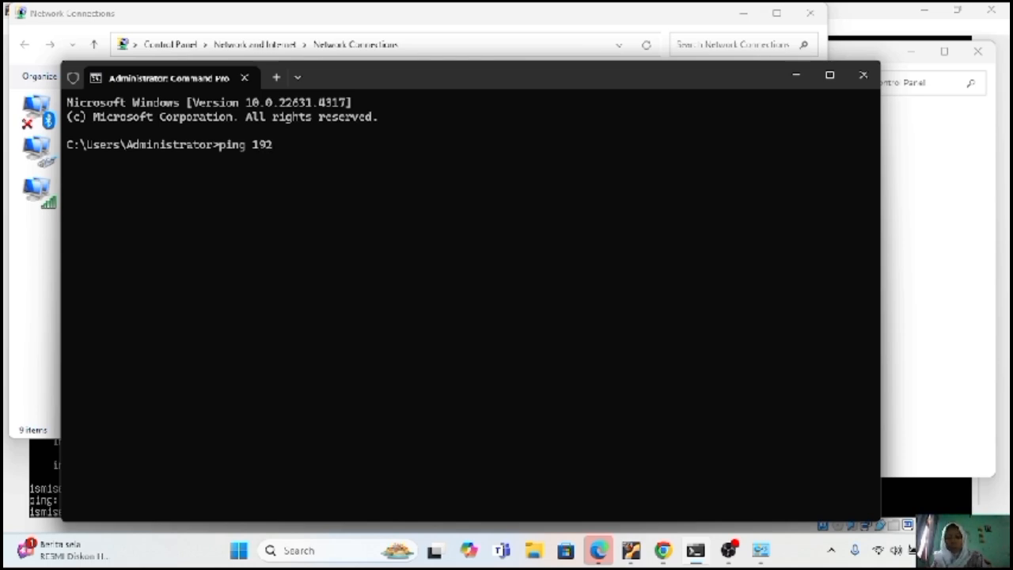
pyautogui.write('.')
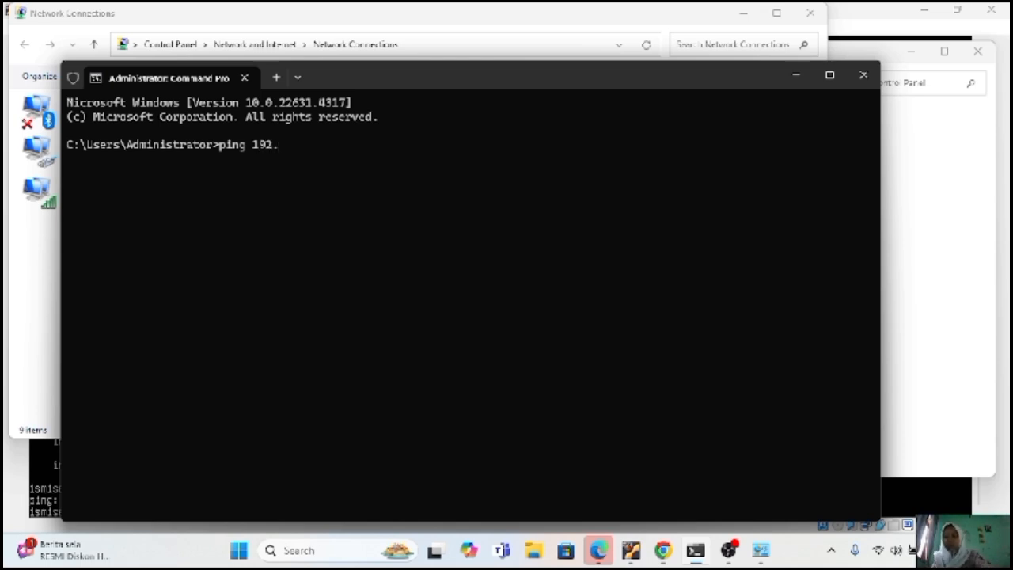
pyautogui.write('168')
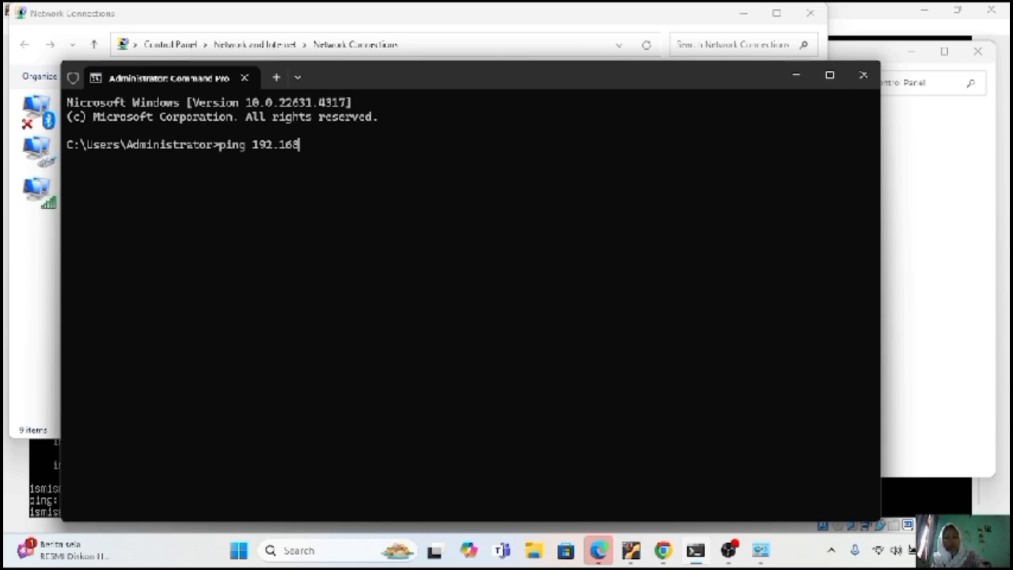
pyautogui.write('.')
pyautogui.write('5')
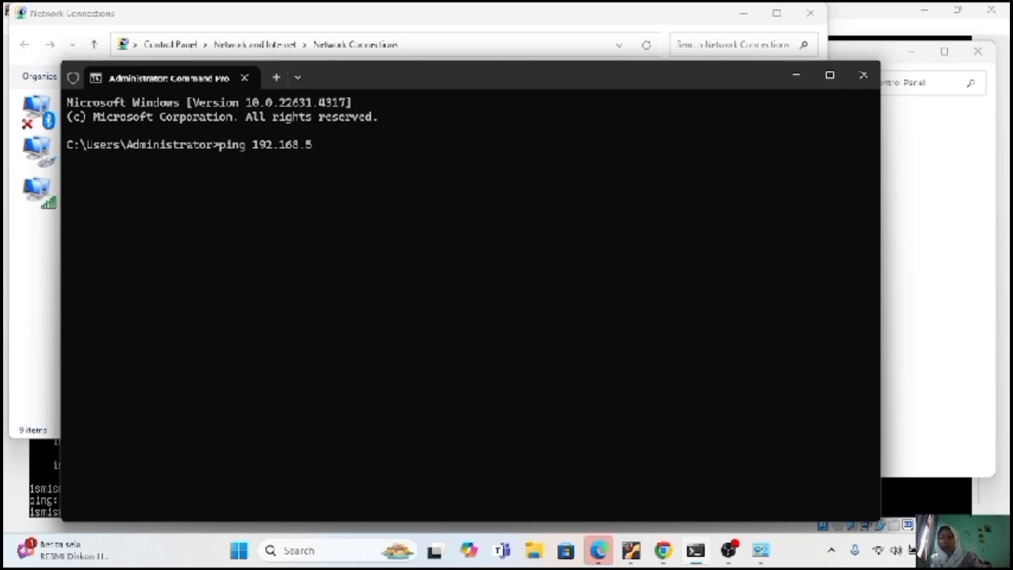
pyautogui.write('6.1')
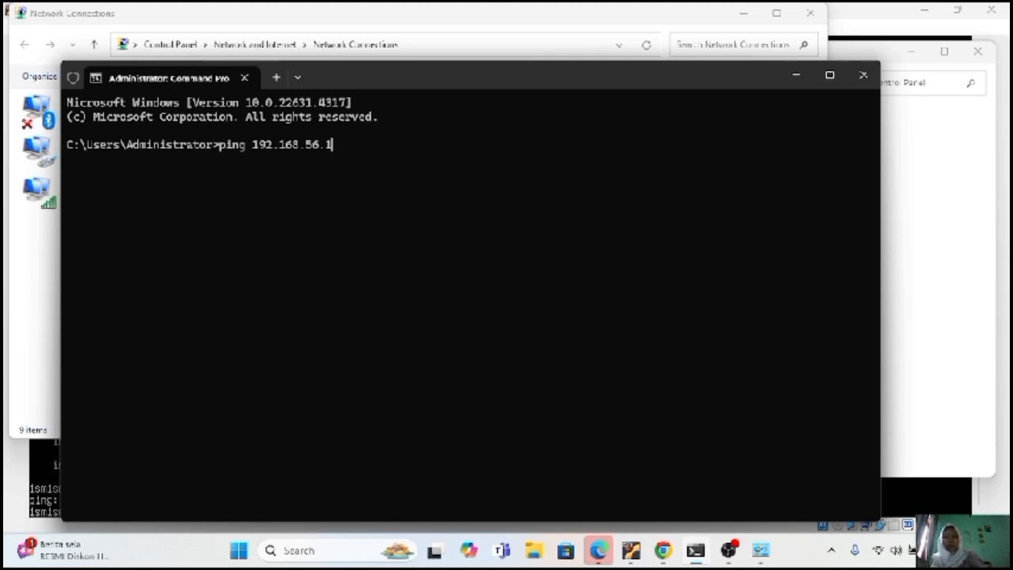
pyautogui.press('Return')
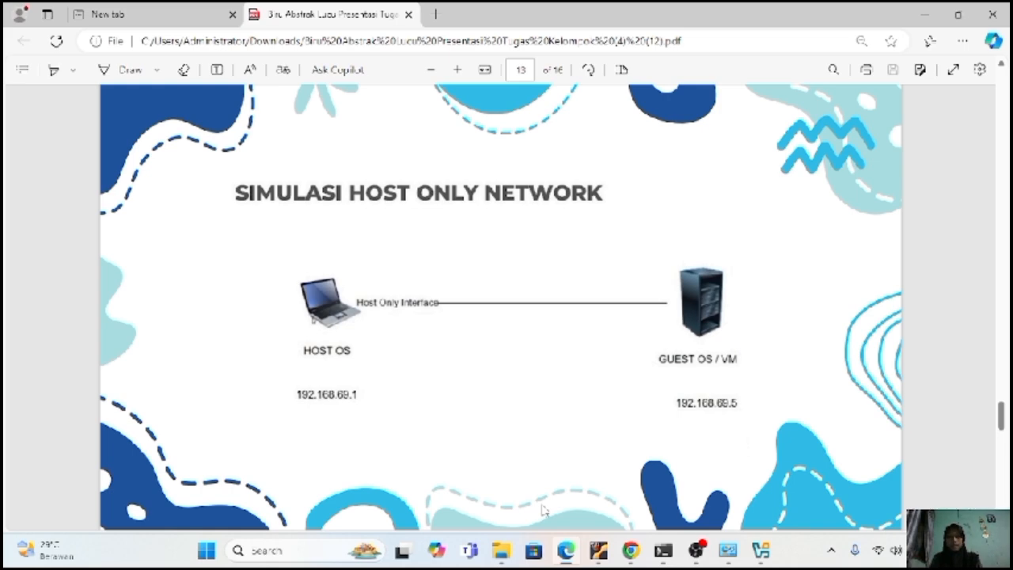
pyautogui.moveTo(663, 550)
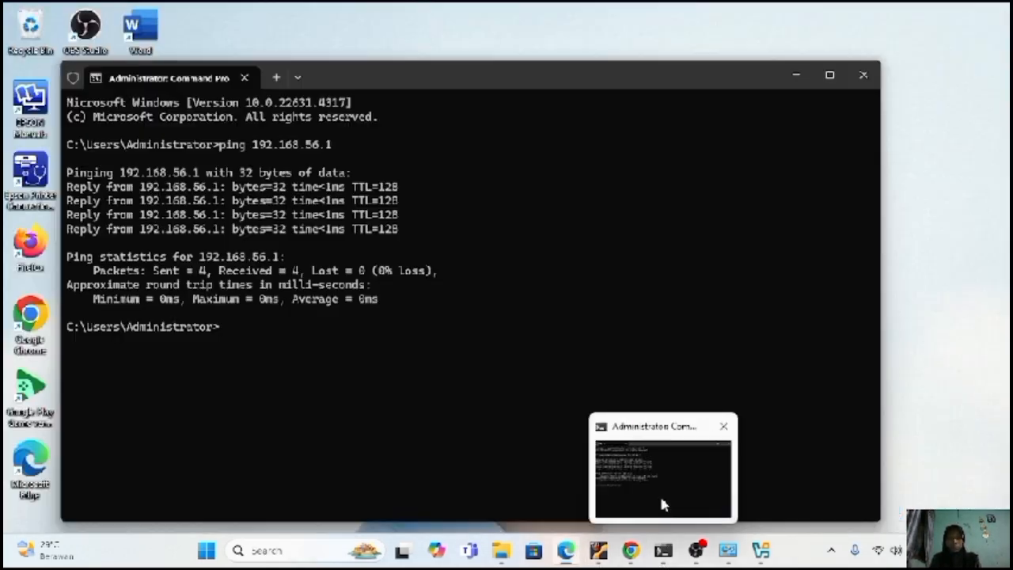
pyautogui.click(662, 503)
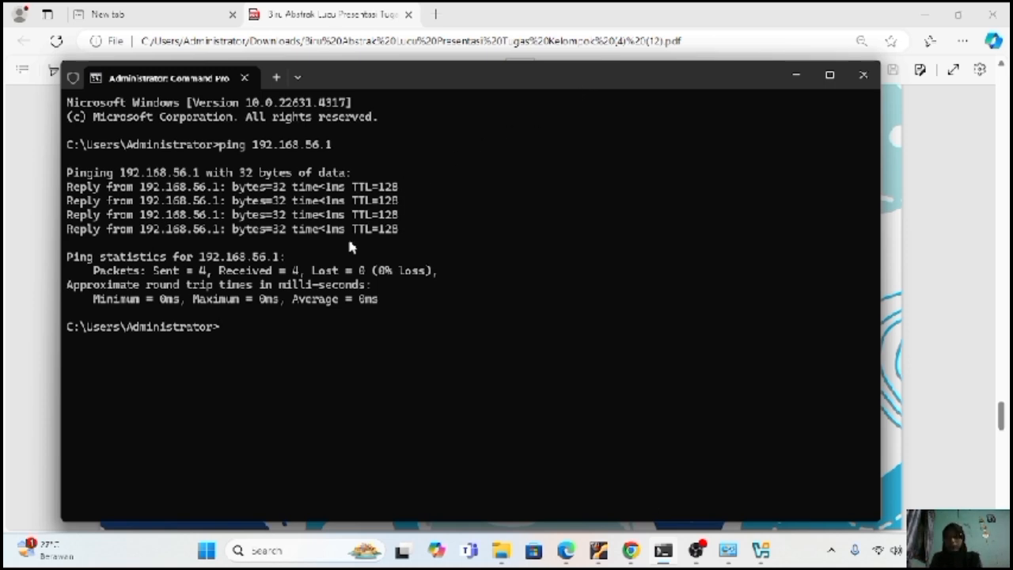
# Find Windows Defender Firewall through Windows search and apply its turned-off setting for both private and public networks.
pyautogui.click(318, 546)
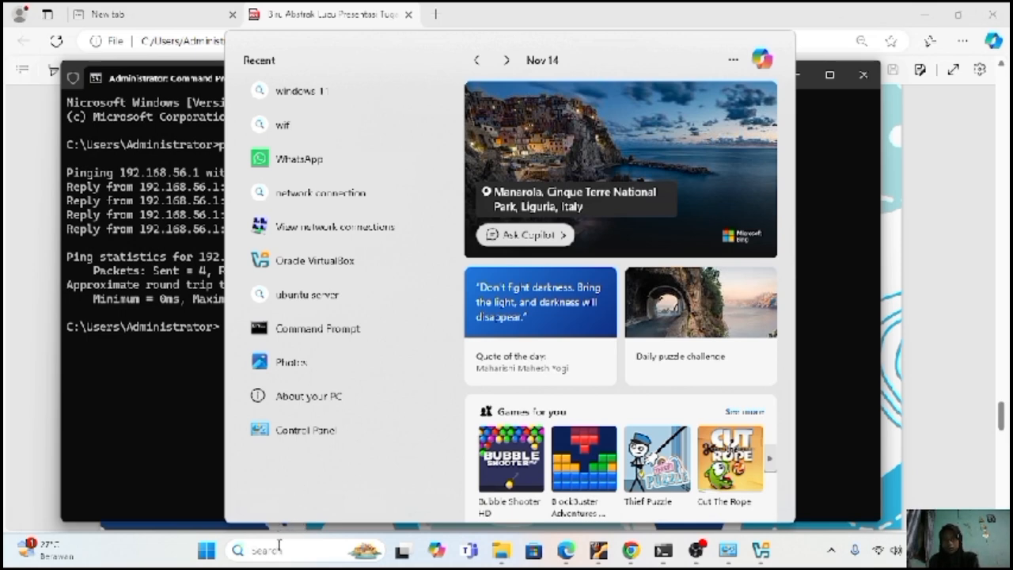
pyautogui.write('wordows Defende')
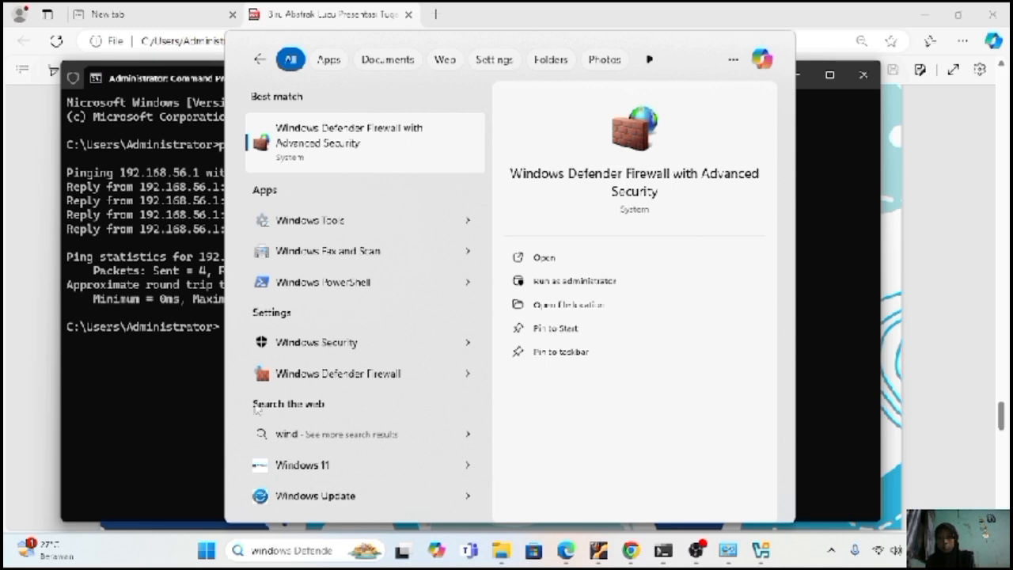
pyautogui.click(311, 380)
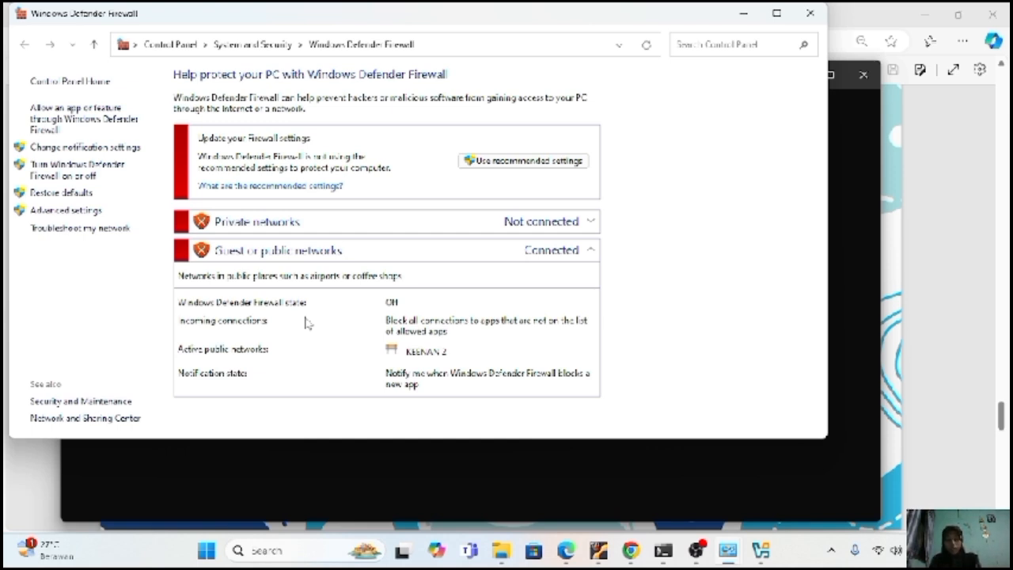
pyautogui.click(72, 174)
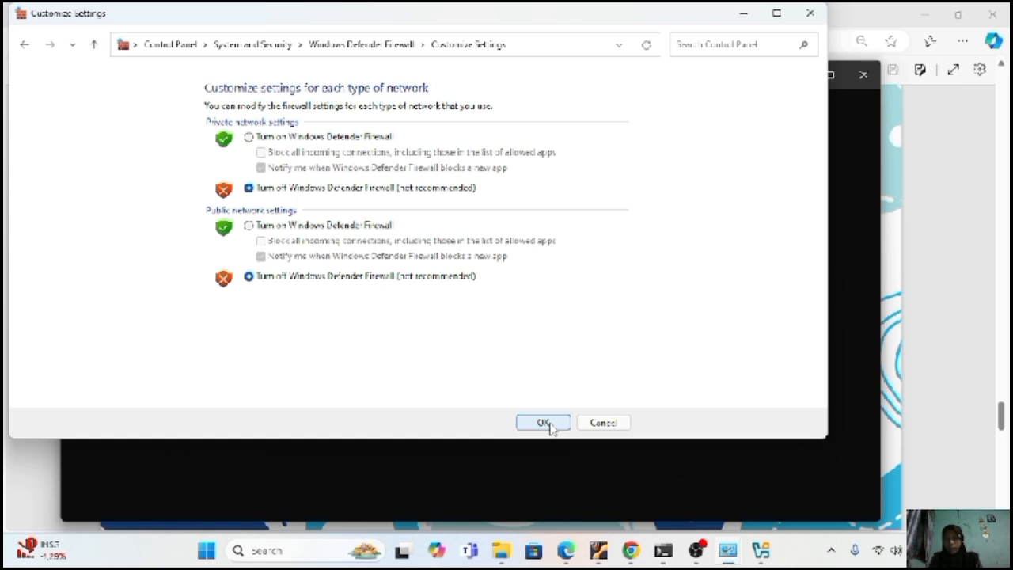
pyautogui.click(544, 422)
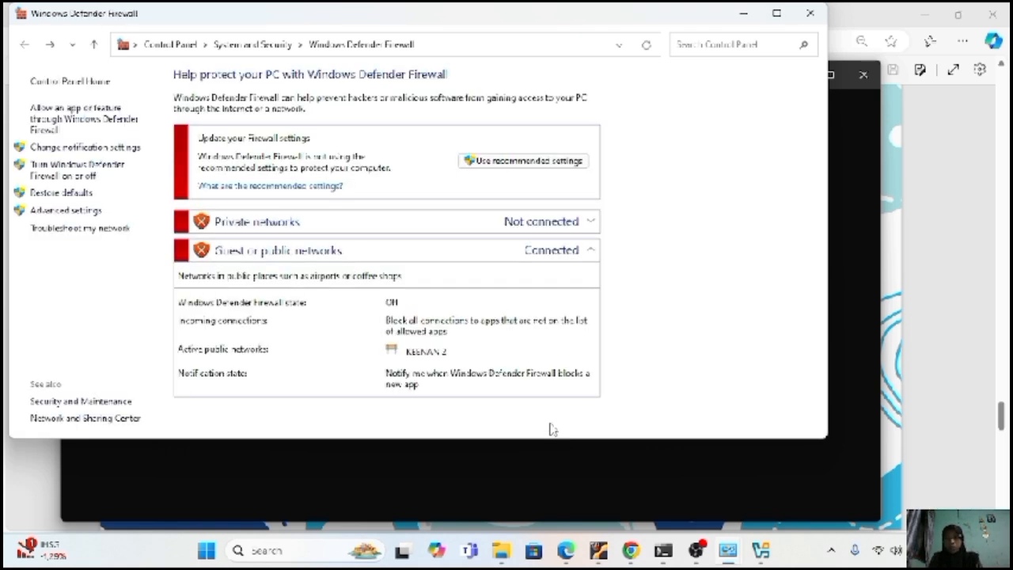
# Switch to the ubuntu server virtual machine in VirtualBox, ping the host at 192.168.56.1 and stop the ping after several replies.
pyautogui.click(598, 549)
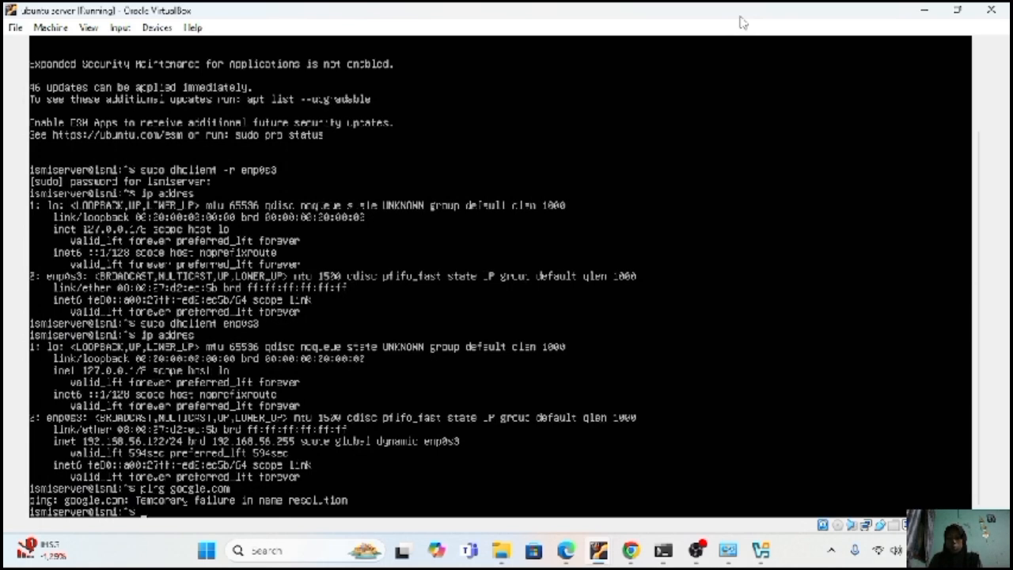
pyautogui.write('p')
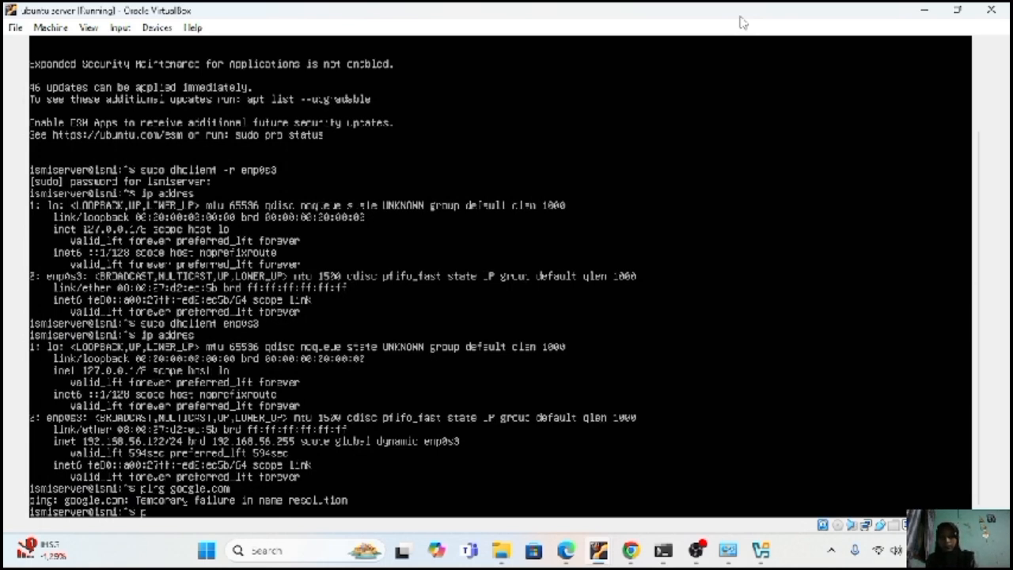
pyautogui.write('ing')
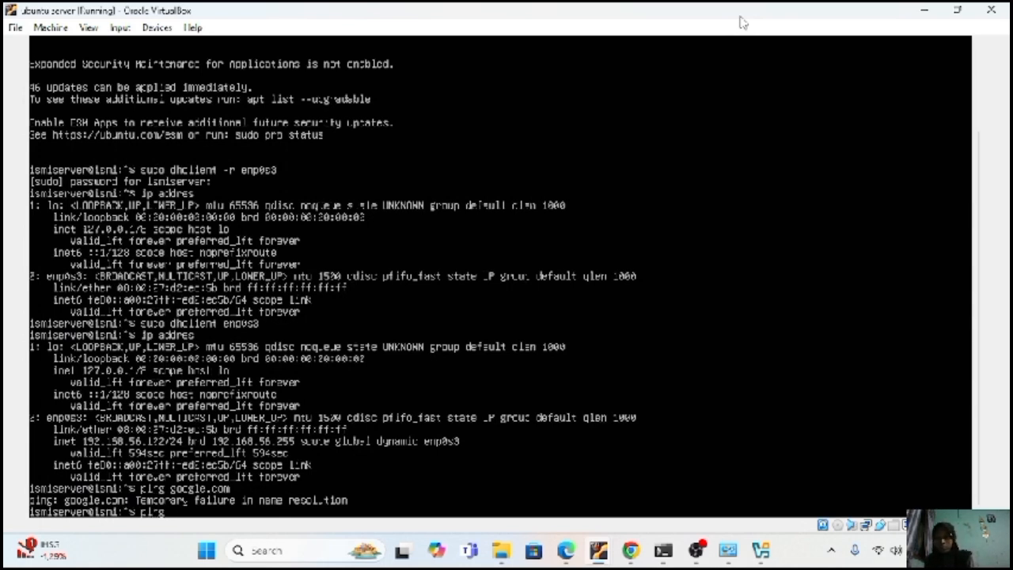
pyautogui.write(' i92.1')
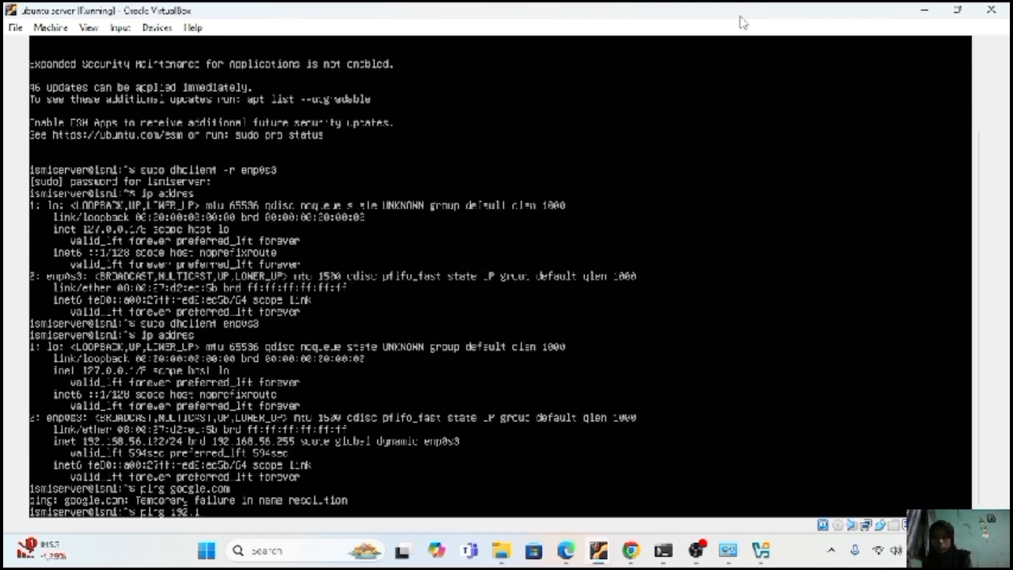
pyautogui.write('6')
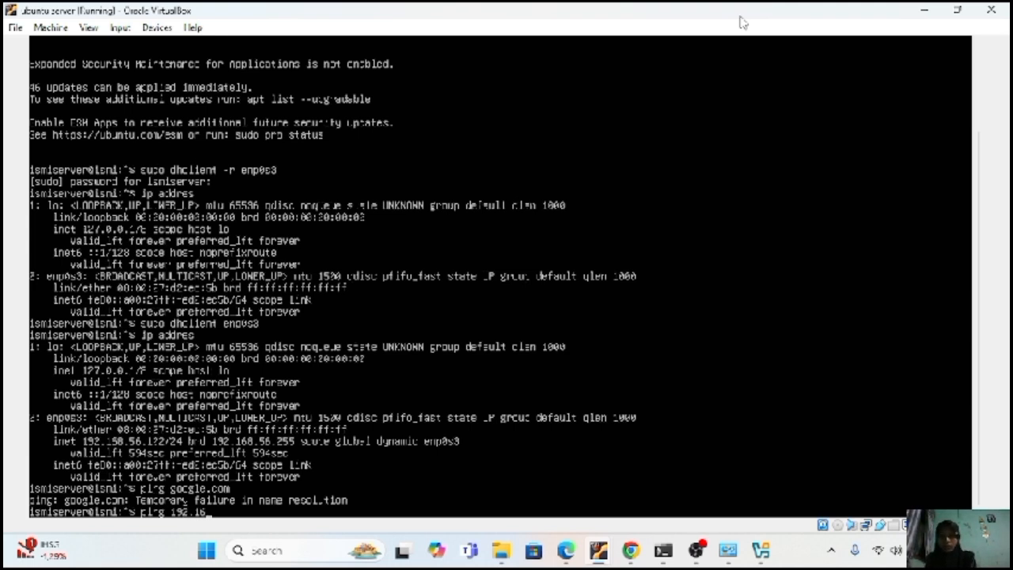
pyautogui.write('8.56.')
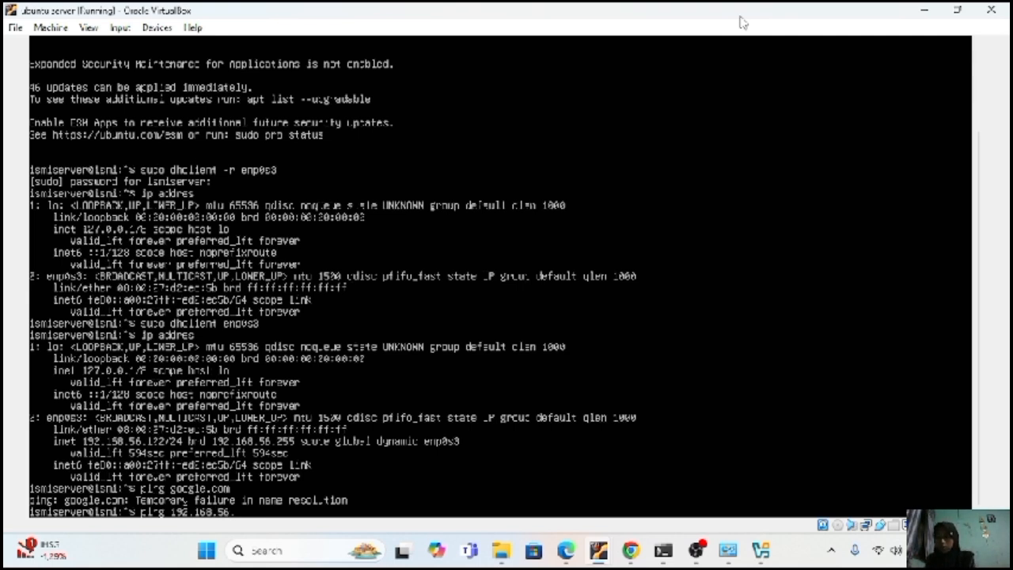
pyautogui.write('1')
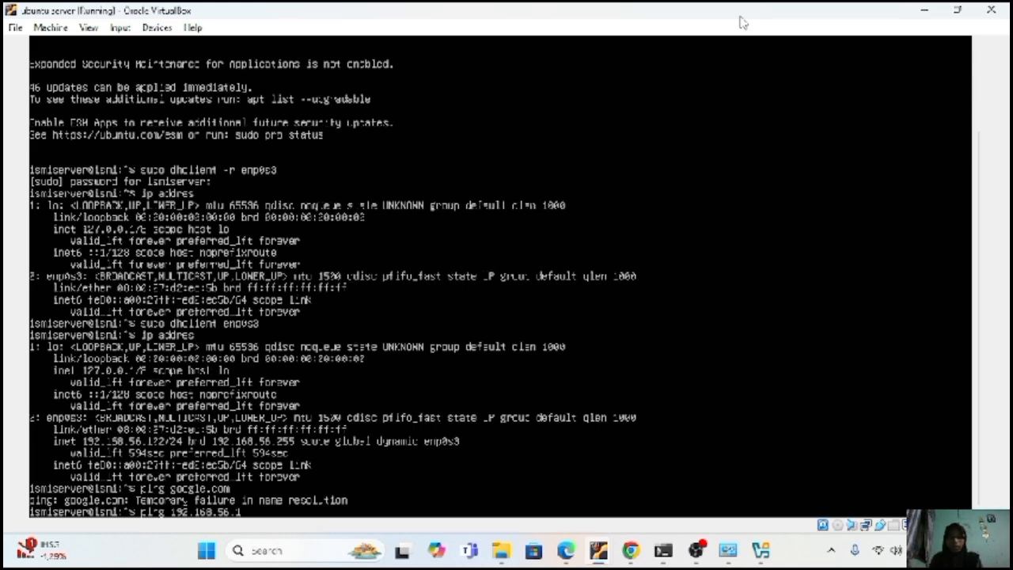
pyautogui.press('Return')
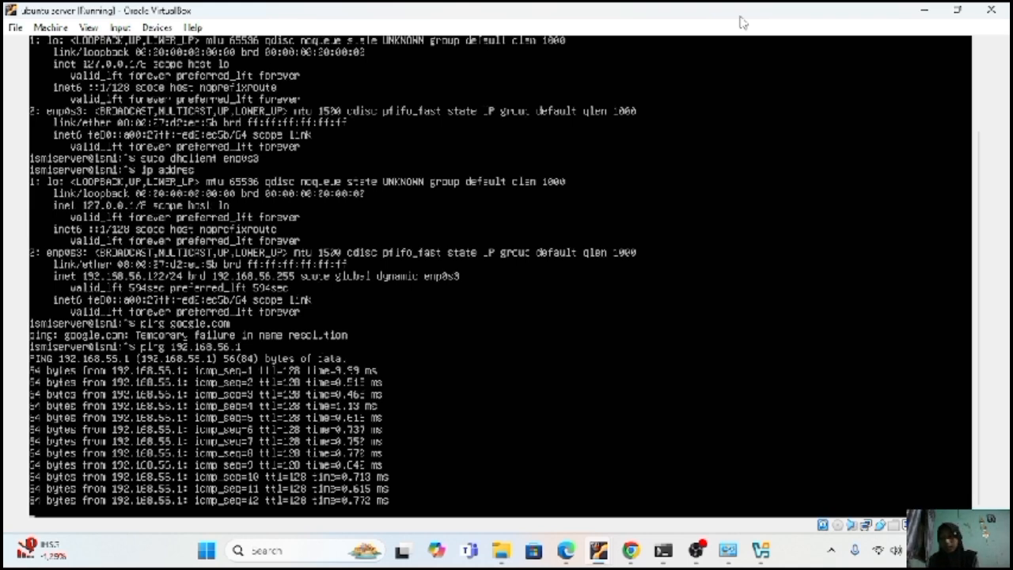
pyautogui.hotkey('ctrl', 'c')
pyautogui.hotkey('ctrl', 'c')
pyautogui.write('c')
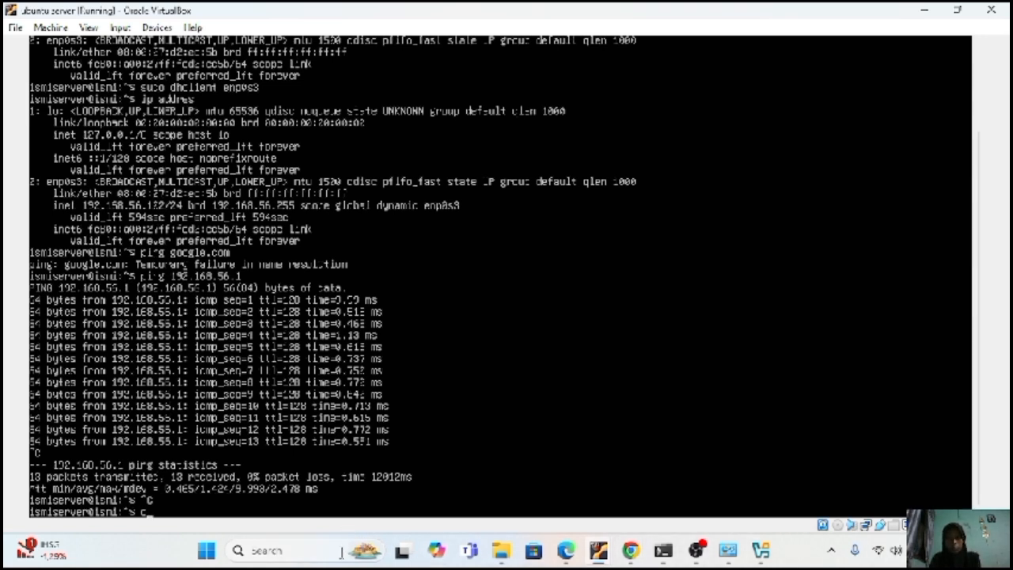
# Reopen Windows Defender Firewall and turn it on for both private and public networks.
pyautogui.click(267, 550)
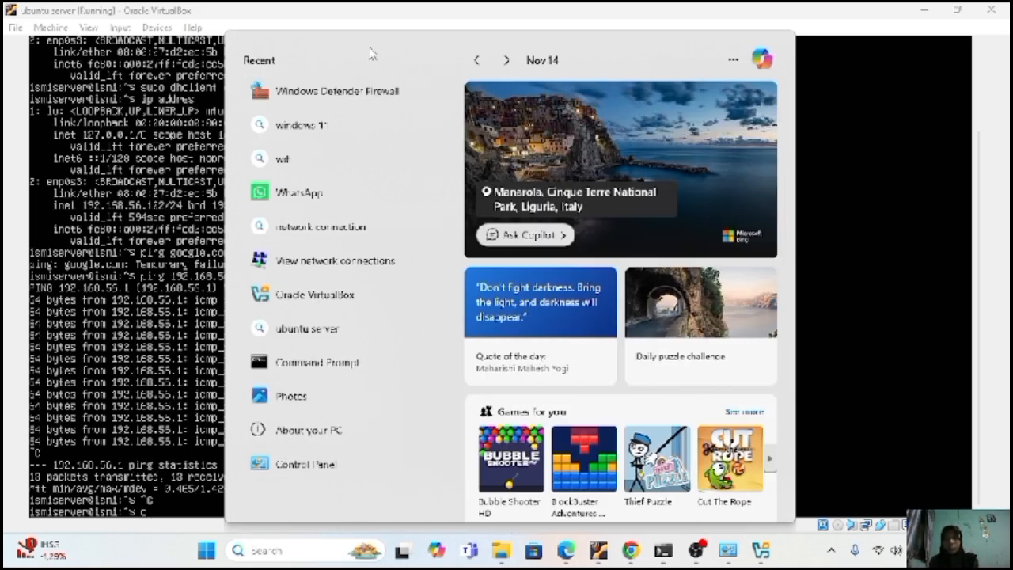
pyautogui.click(361, 91)
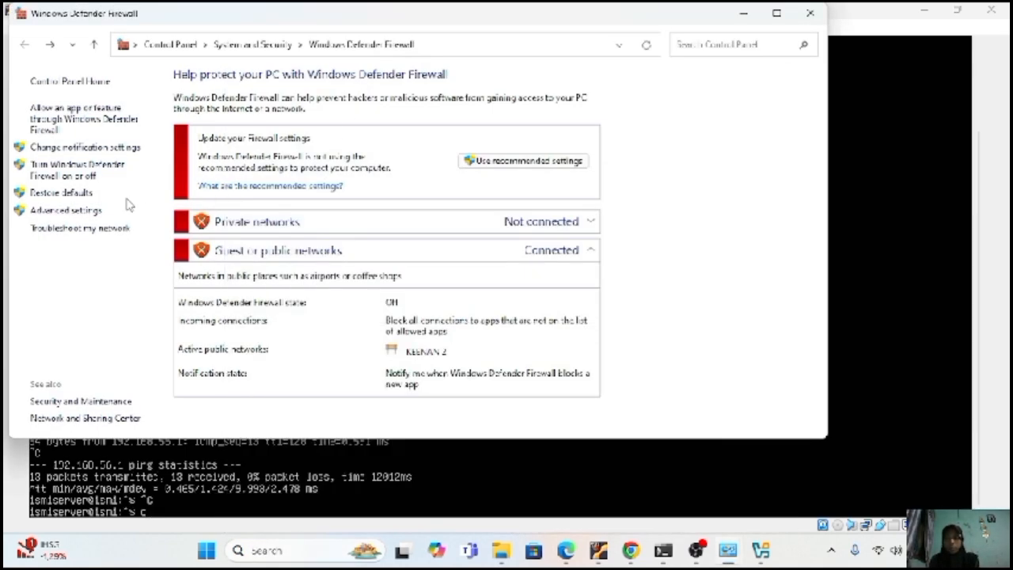
pyautogui.click(105, 176)
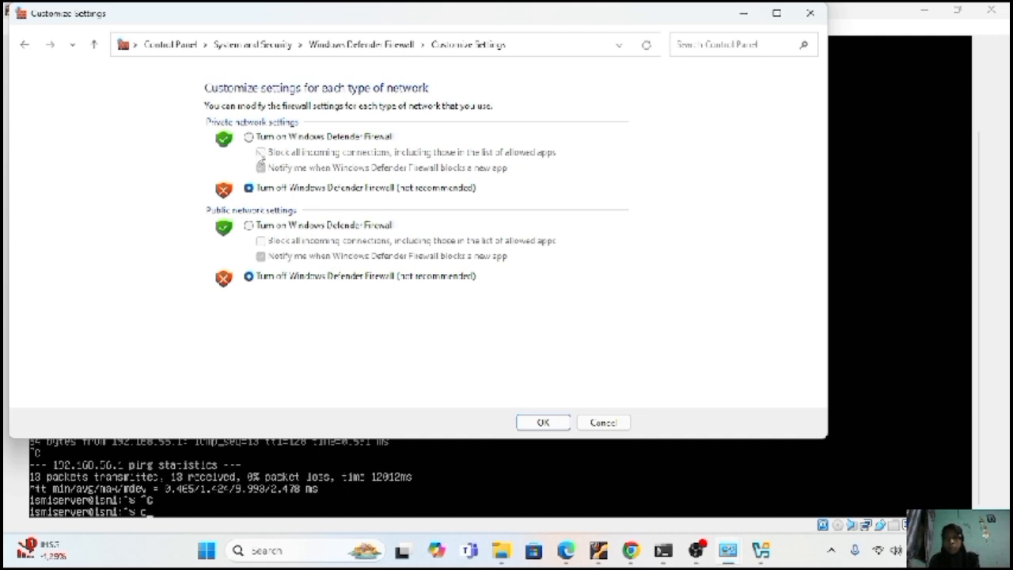
pyautogui.click(250, 138)
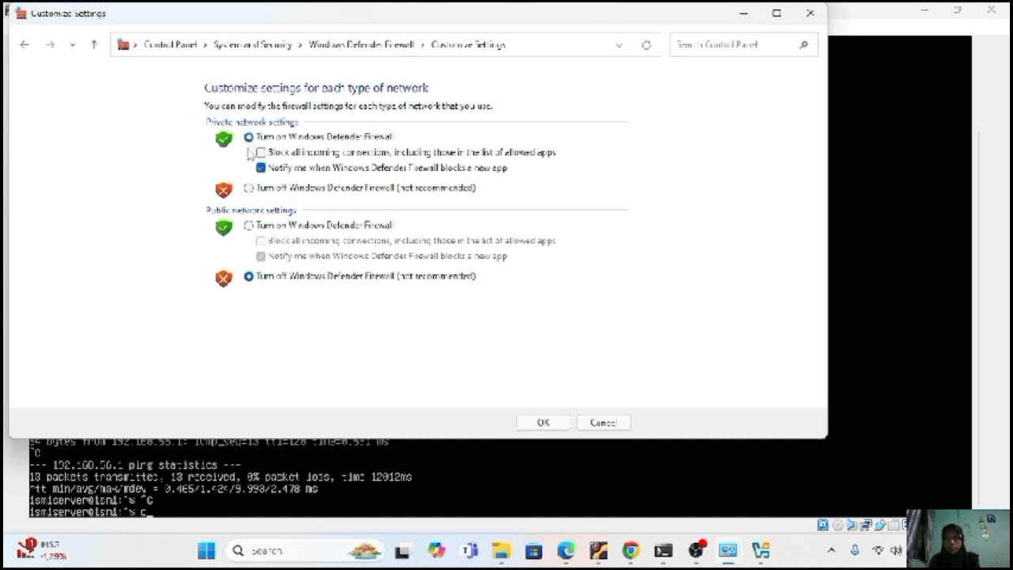
pyautogui.click(248, 226)
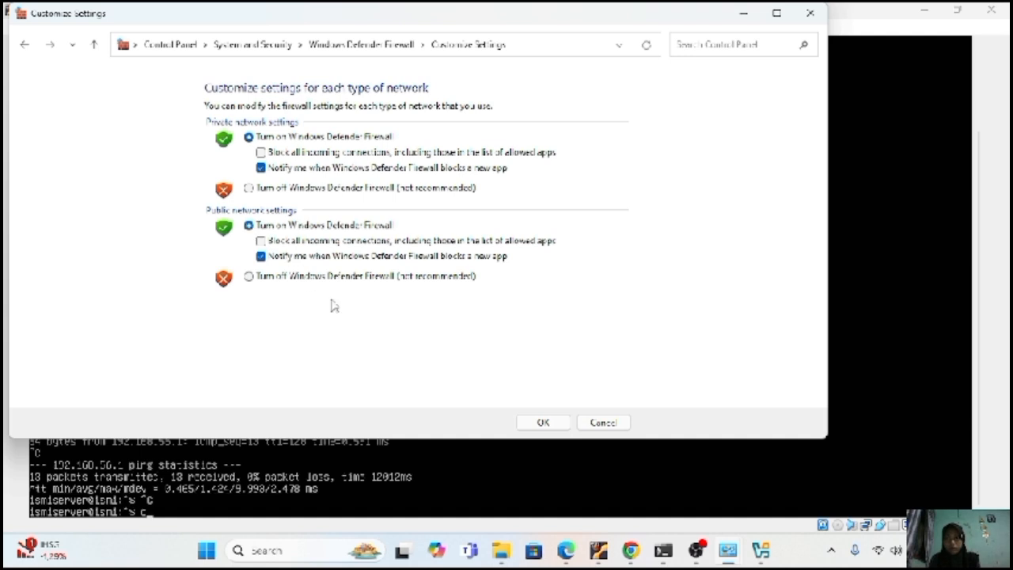
pyautogui.click(542, 424)
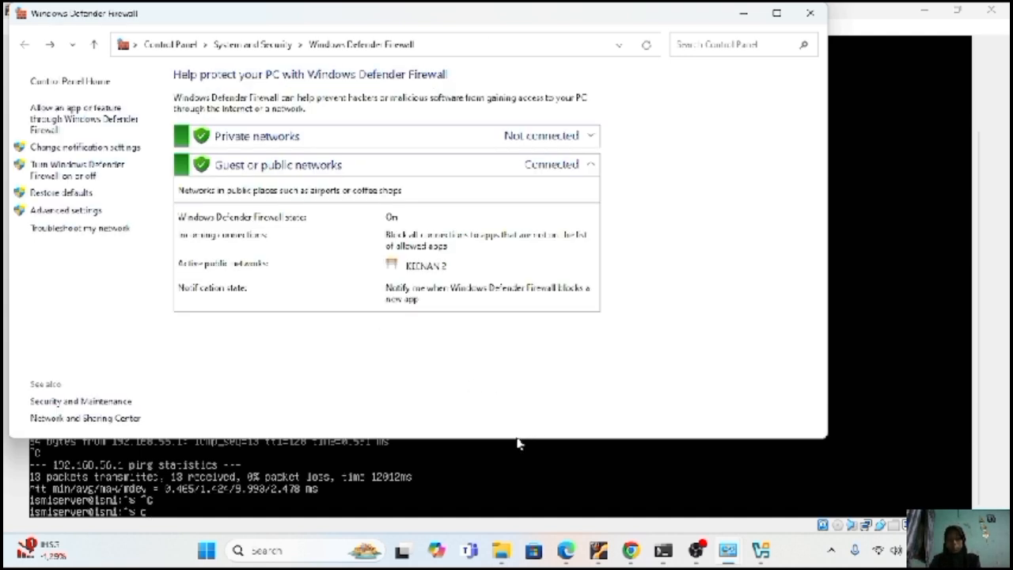
pyautogui.click(693, 561)
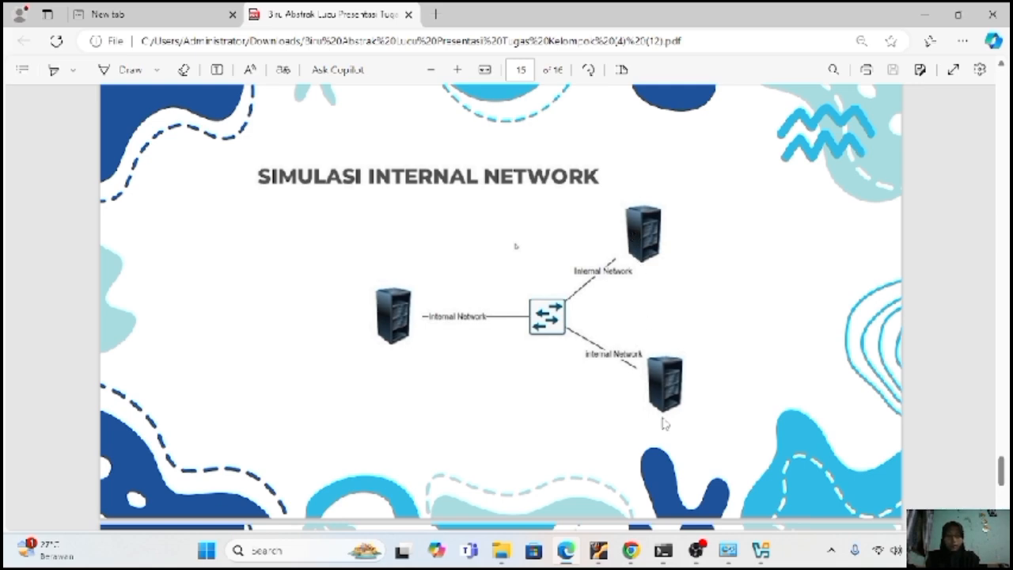
pyautogui.moveTo(670, 556)
pyautogui.moveTo(669, 451)
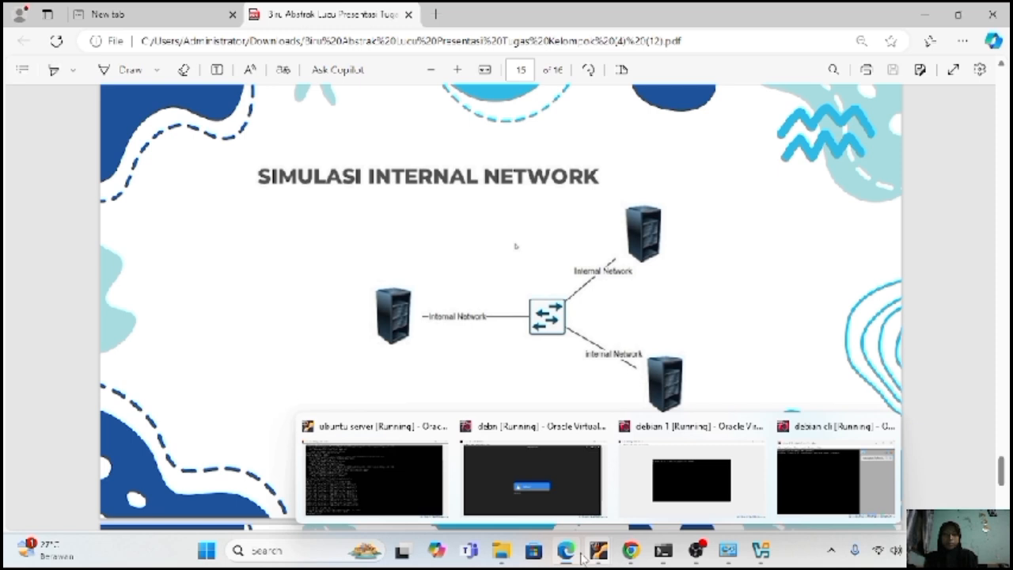
pyautogui.moveTo(576, 546)
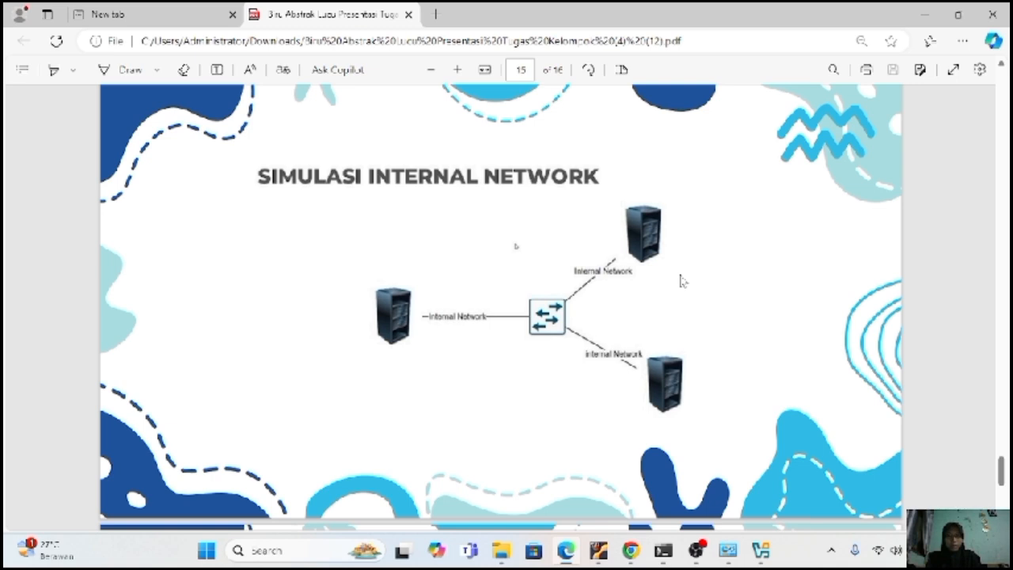
# Switch to Oracle VirtualBox Manager and attach Adapter 1 of ubuntu server Clone to the Internal Network named internal 1.
pyautogui.moveTo(723, 551)
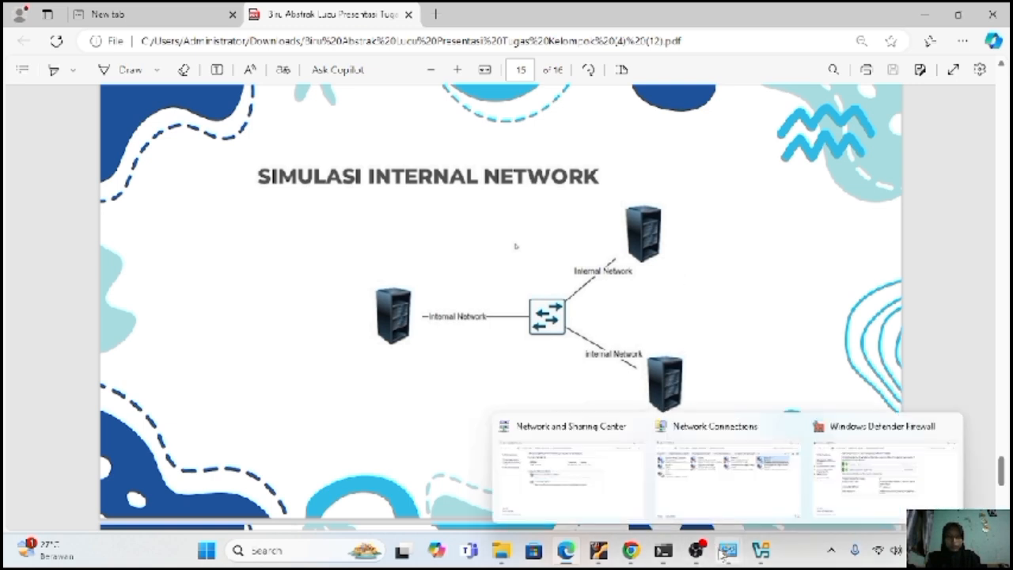
pyautogui.moveTo(758, 554)
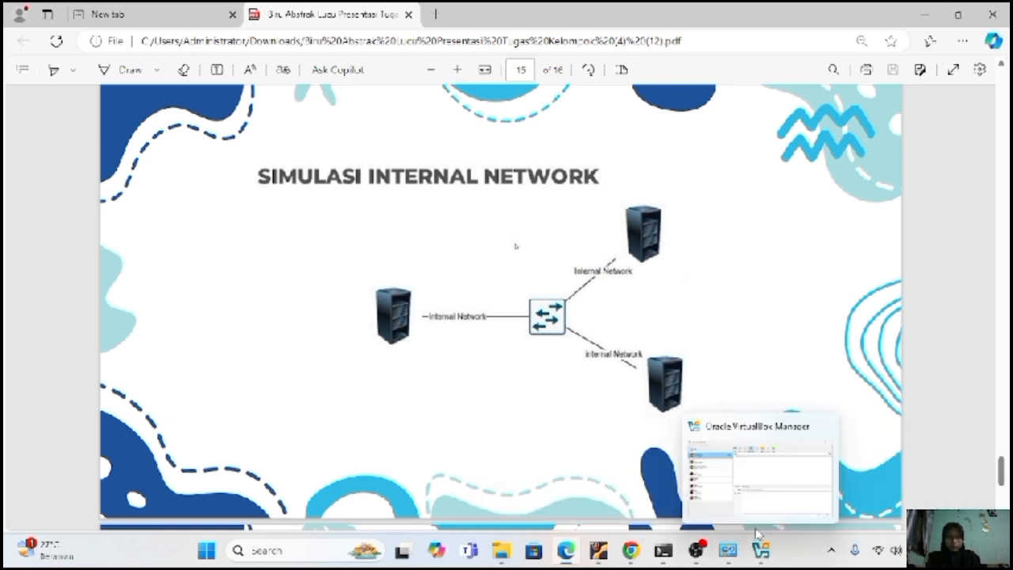
pyautogui.click(754, 511)
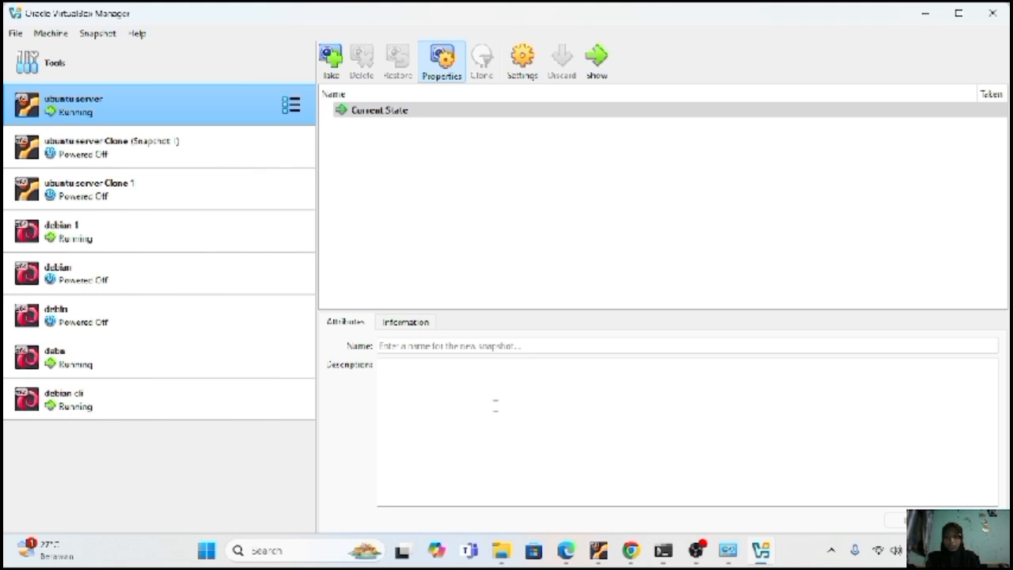
pyautogui.click(139, 147)
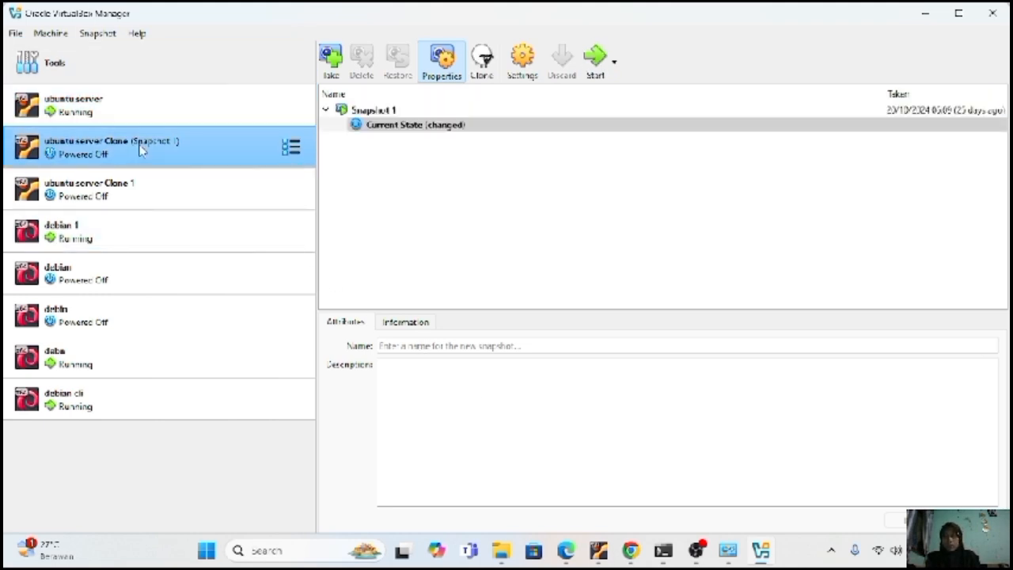
pyautogui.click(523, 63)
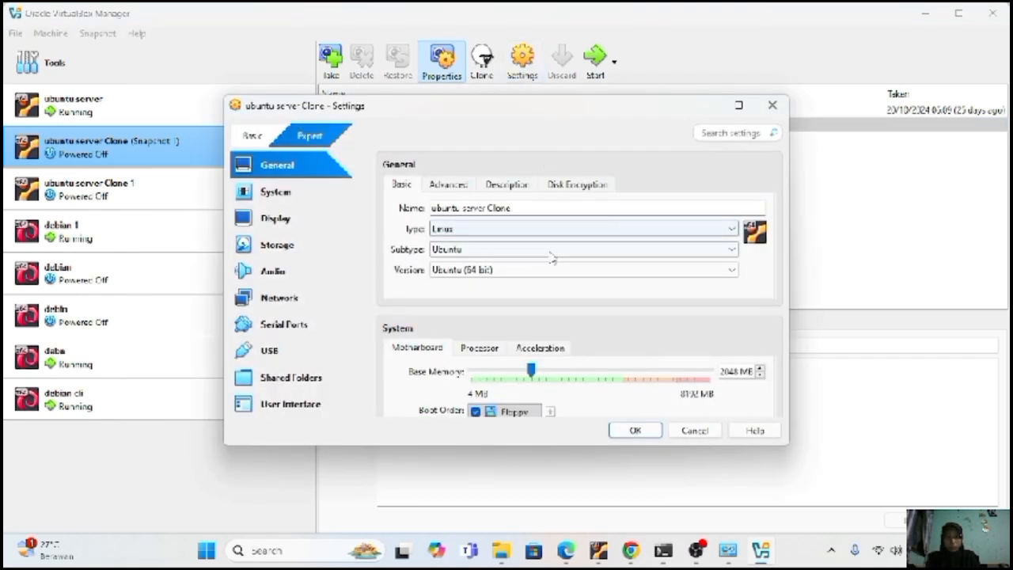
pyautogui.click(331, 304)
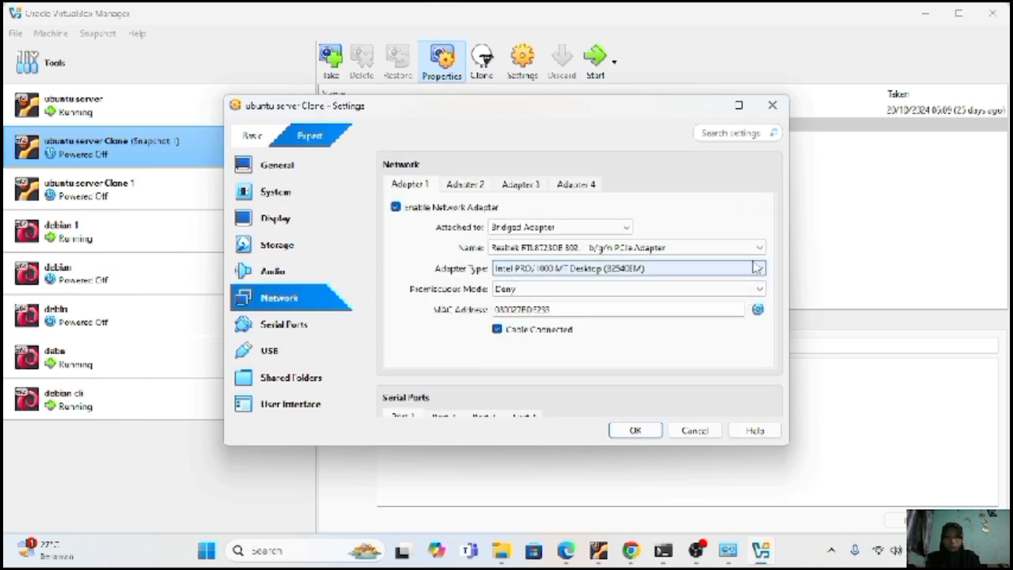
pyautogui.click(601, 227)
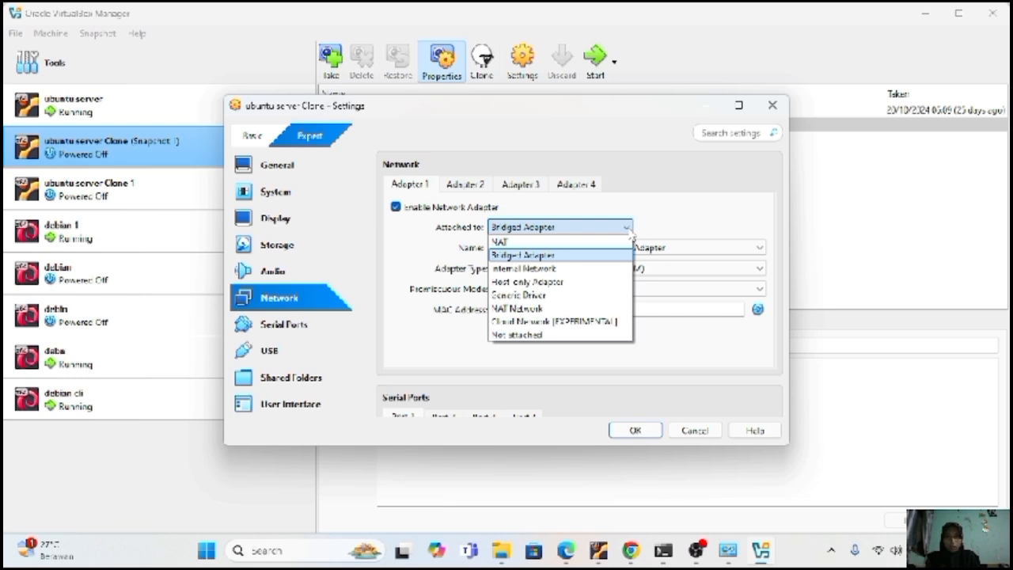
pyautogui.click(606, 269)
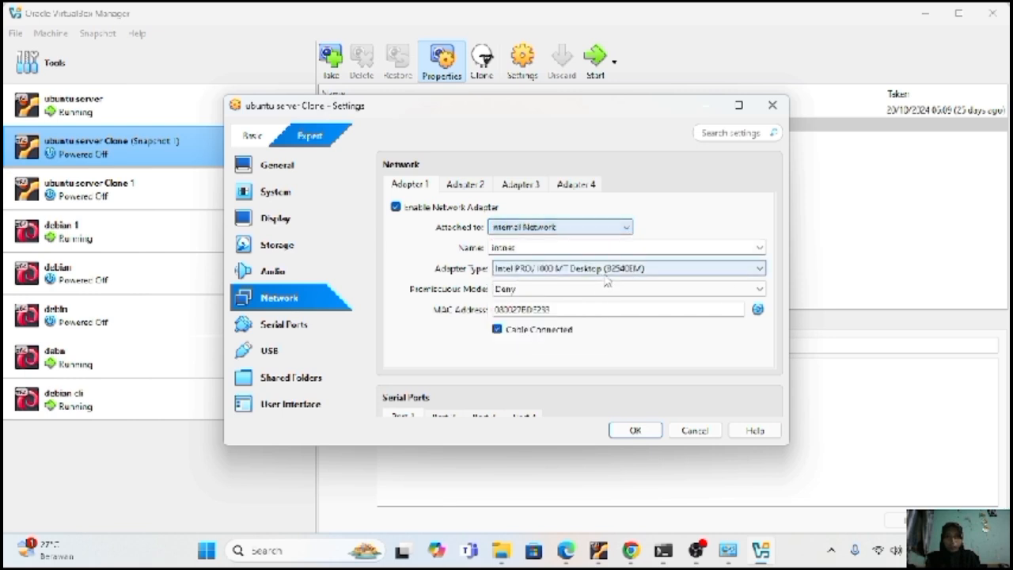
pyautogui.click(758, 248)
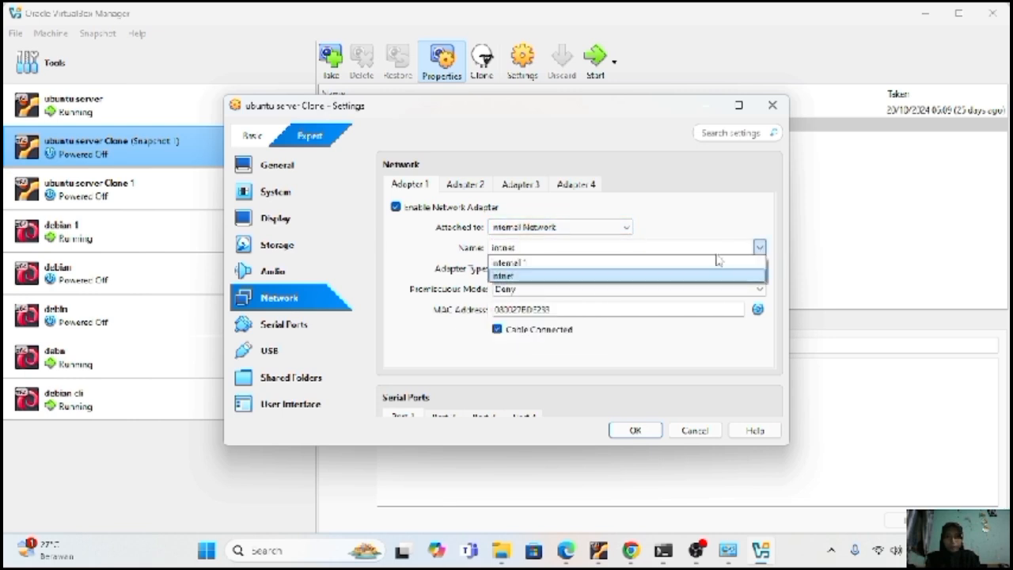
pyautogui.click(575, 264)
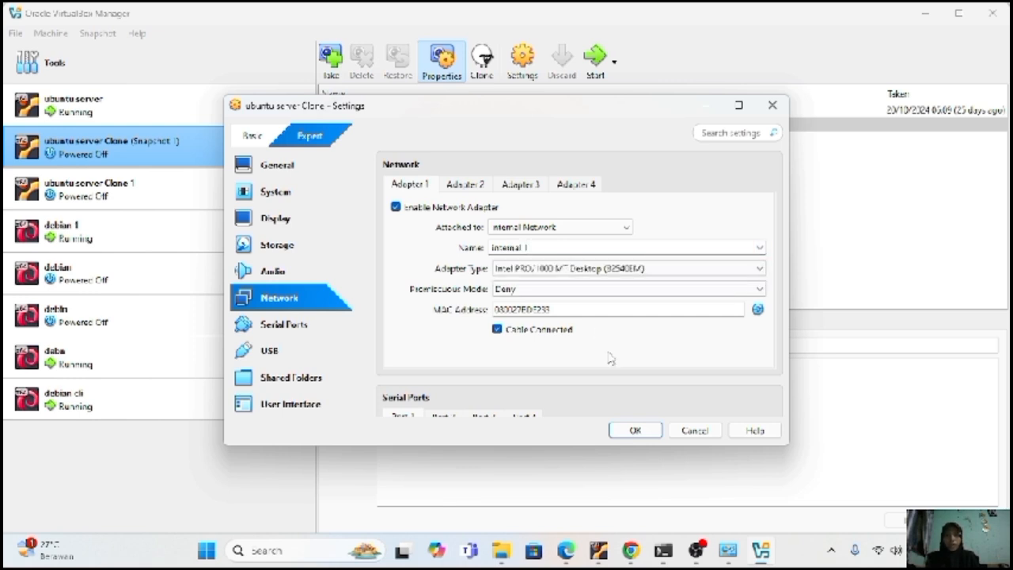
pyautogui.click(634, 432)
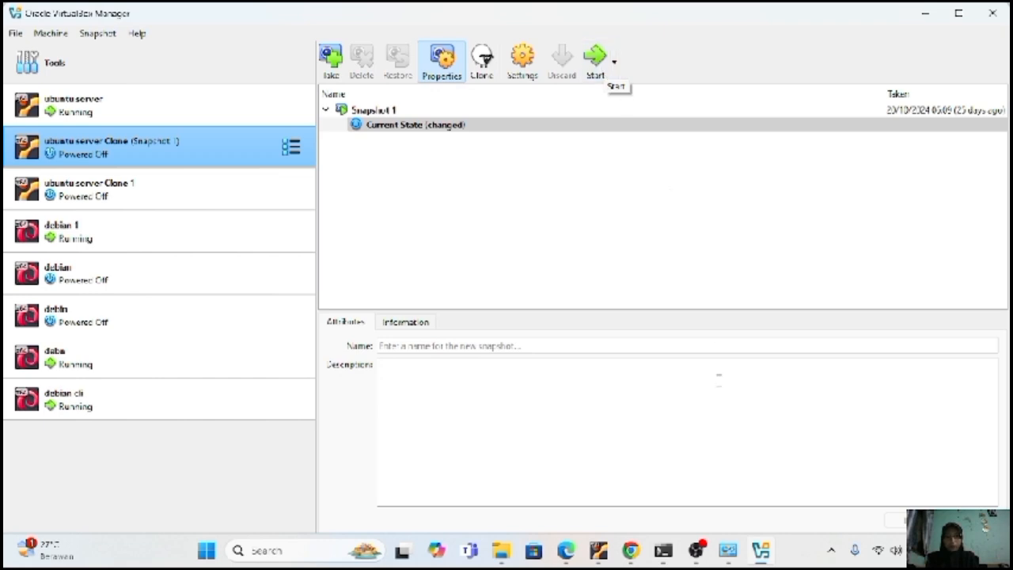
pyautogui.click(600, 67)
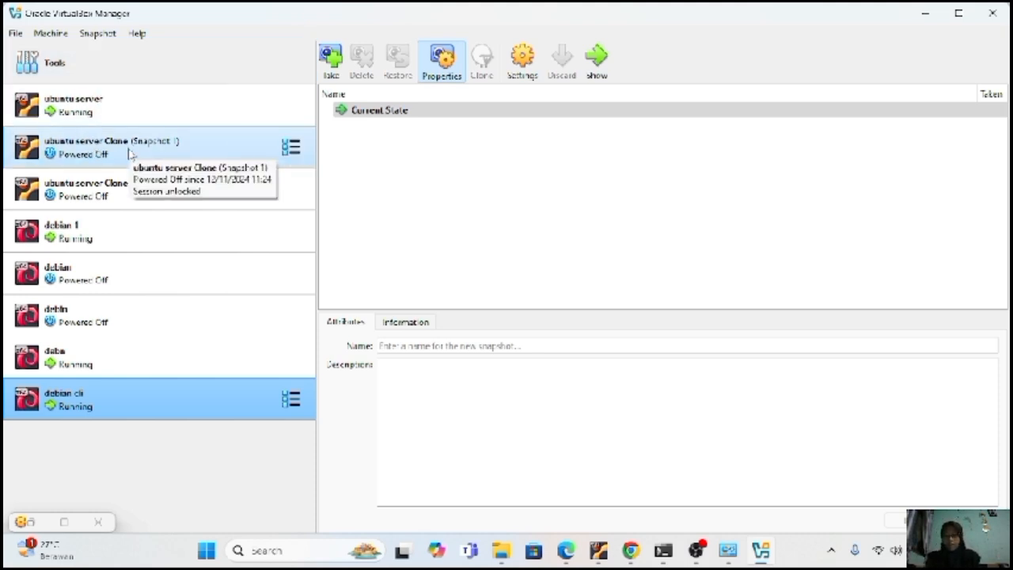
# Attach Adapter 1 of the ubuntu server machine to an Internal Network and name the network internal 1.
pyautogui.click(135, 107)
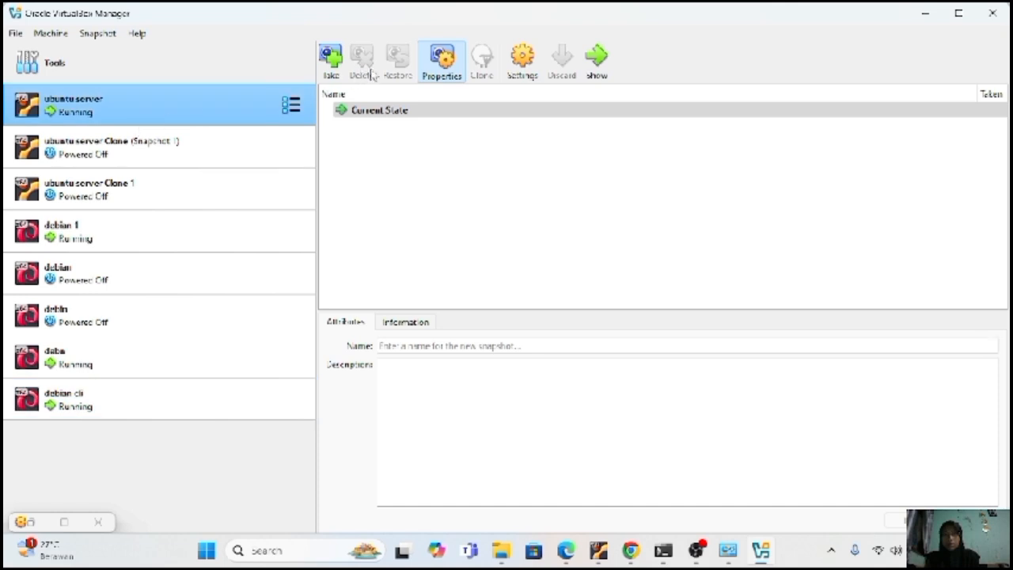
pyautogui.click(519, 57)
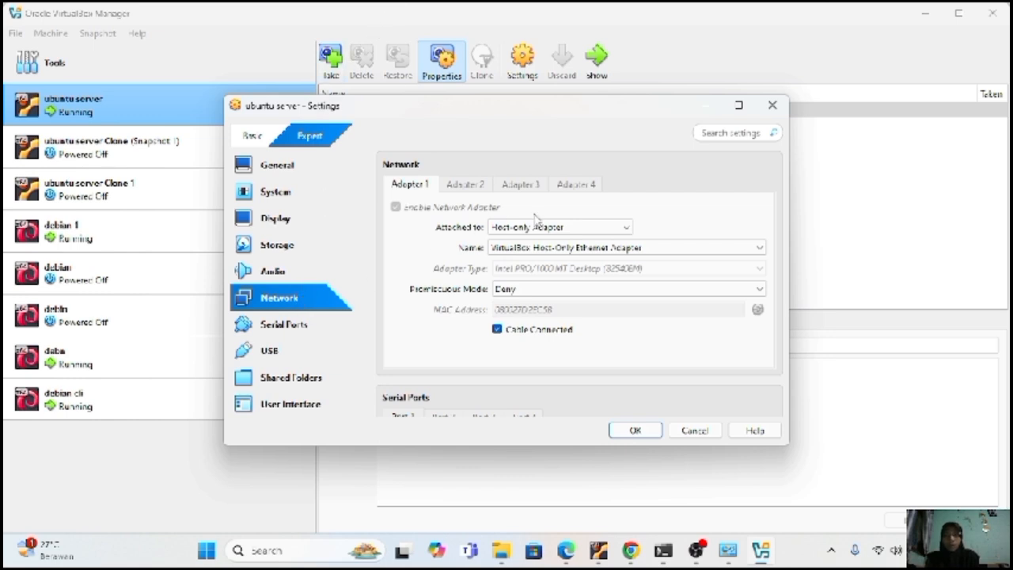
pyautogui.click(626, 229)
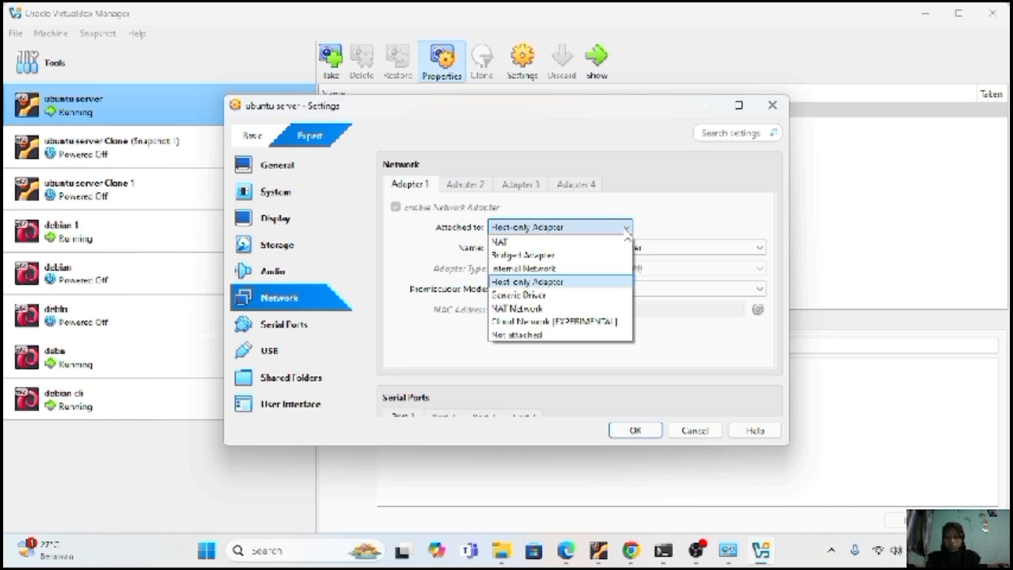
pyautogui.click(543, 269)
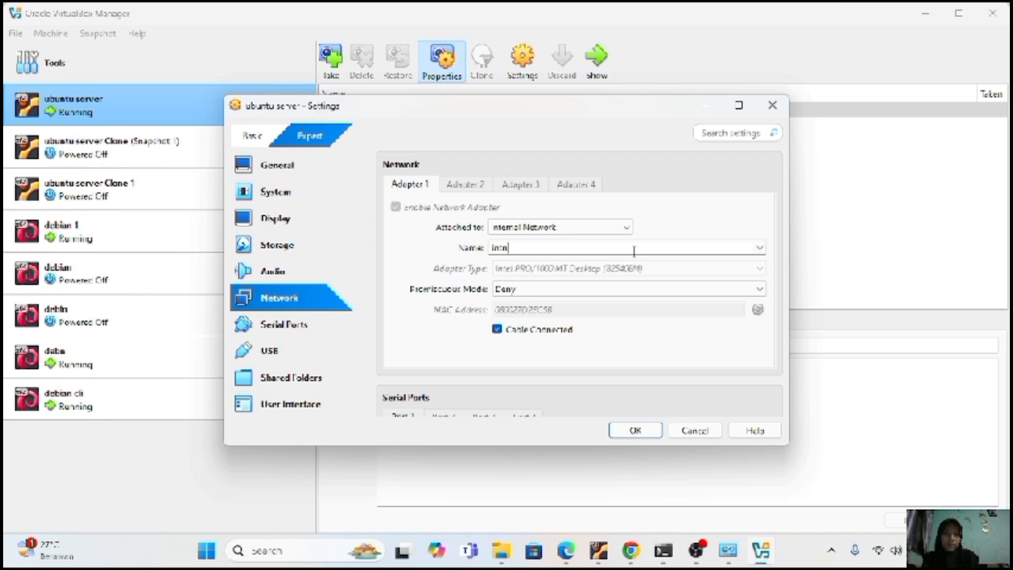
pyautogui.write('ern')
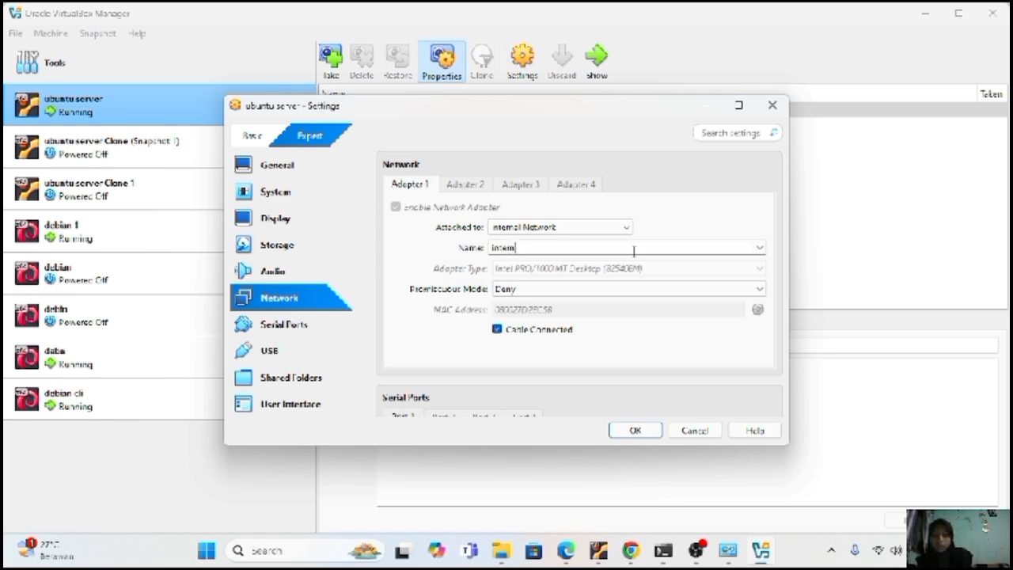
pyautogui.write('al 1')
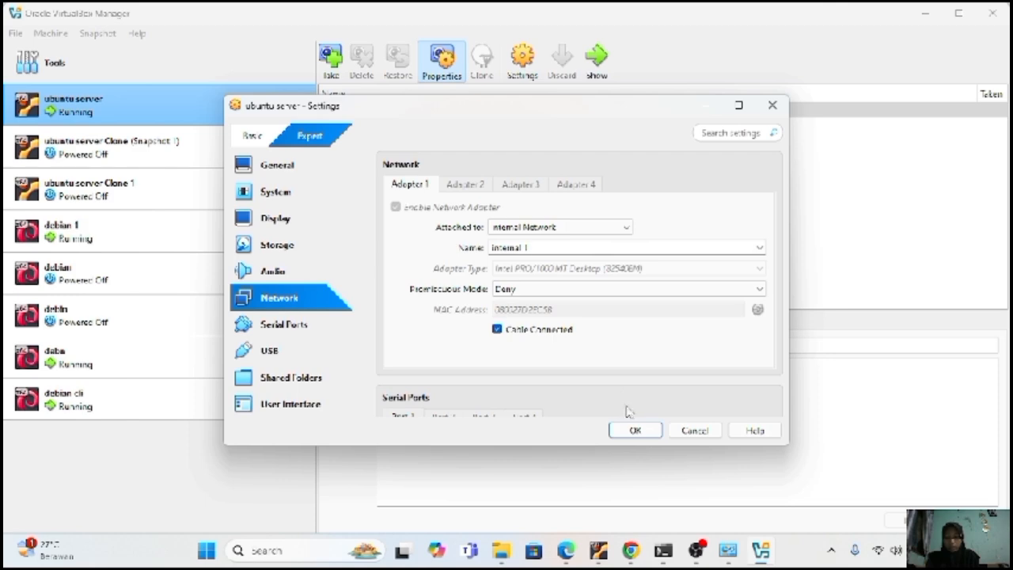
pyautogui.click(631, 429)
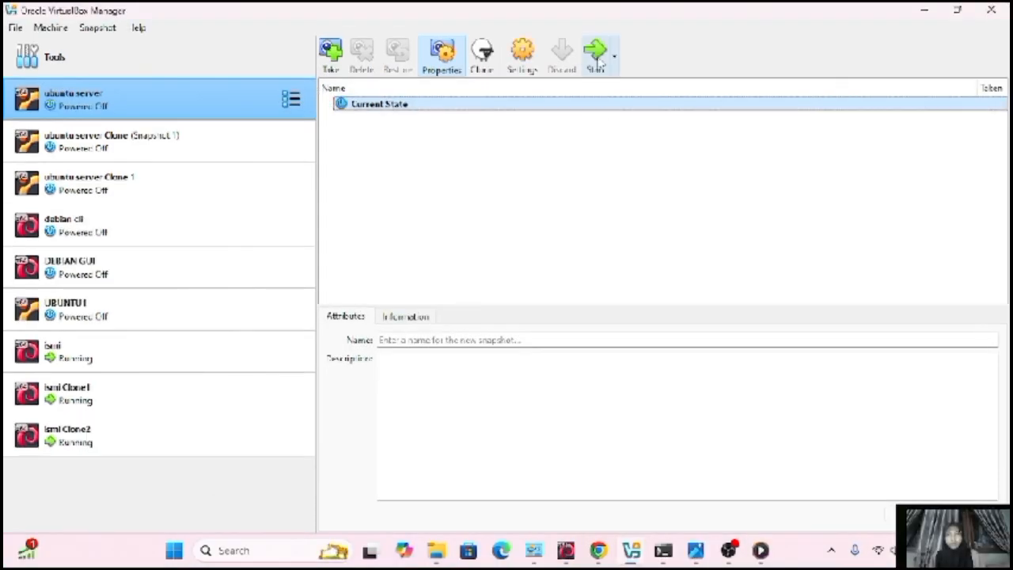
pyautogui.click(593, 60)
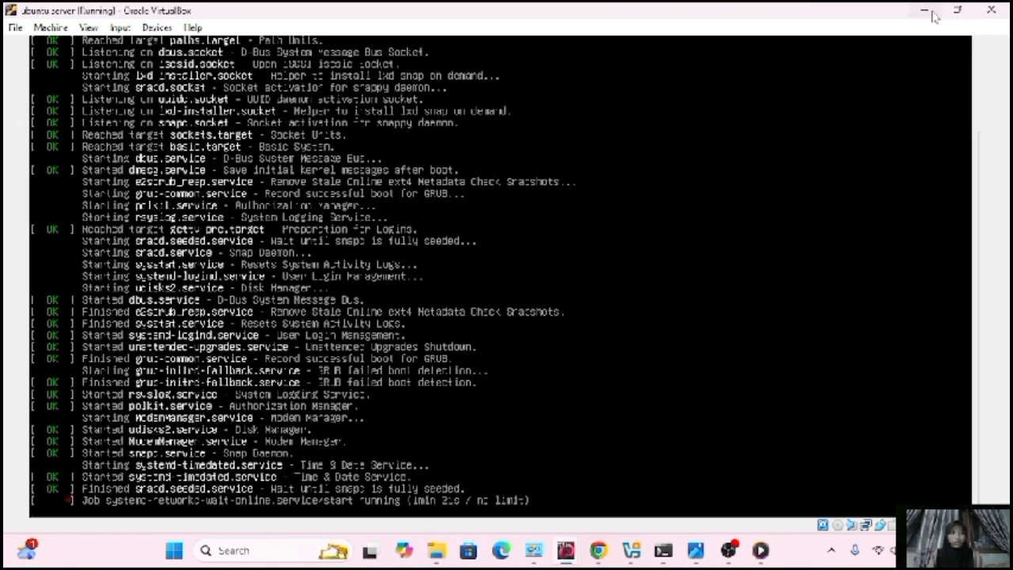
pyautogui.click(988, 11)
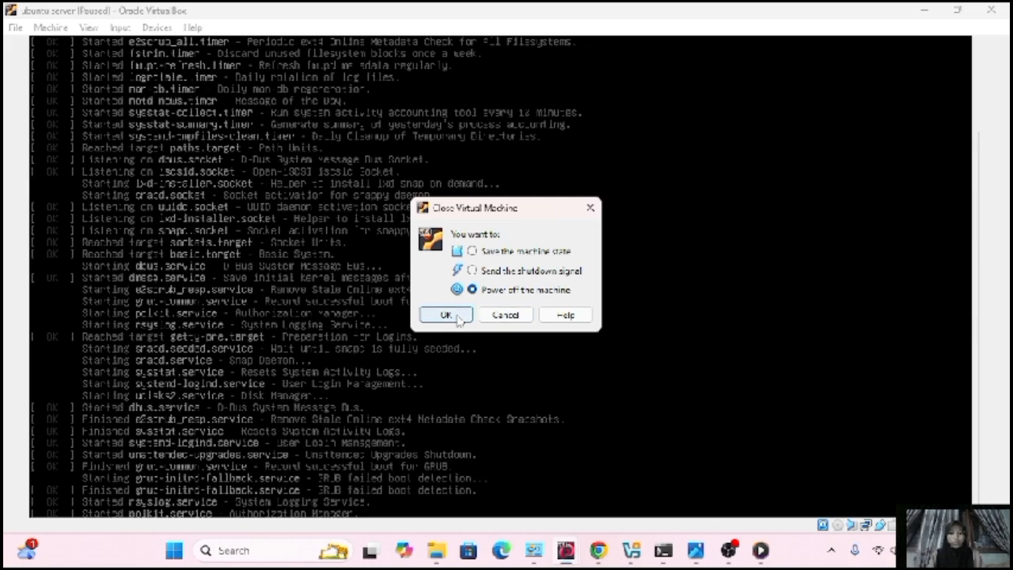
pyautogui.click(455, 317)
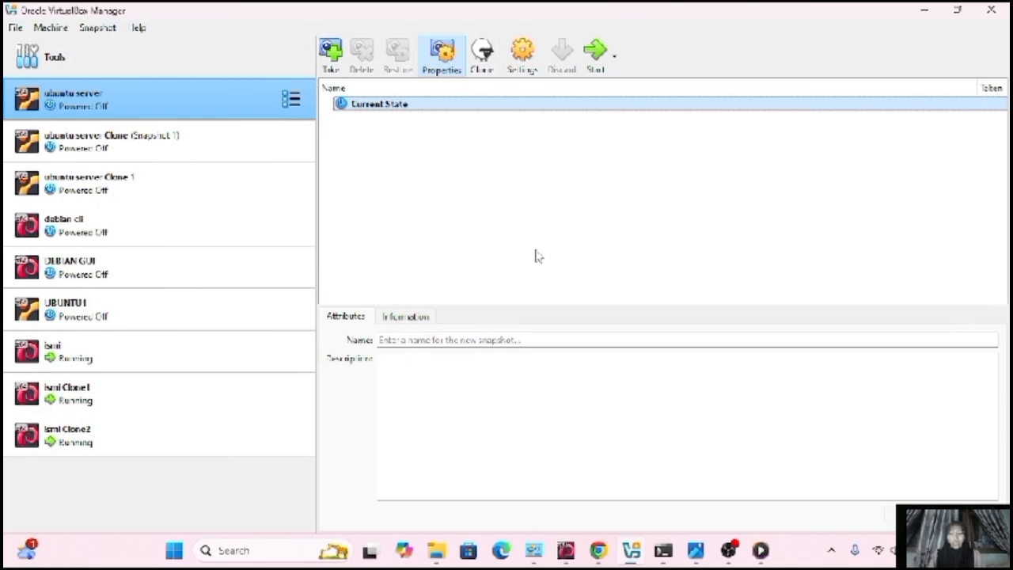
# Attach Adapter 1 of the ubuntu server machine to Bridged Adapter in its network settings.
pyautogui.click(523, 57)
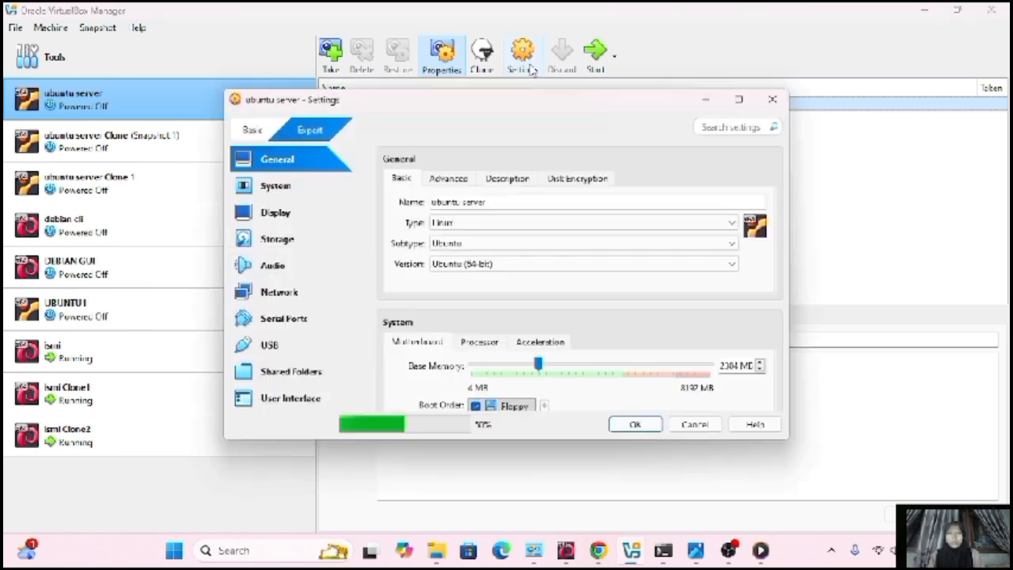
pyautogui.click(255, 294)
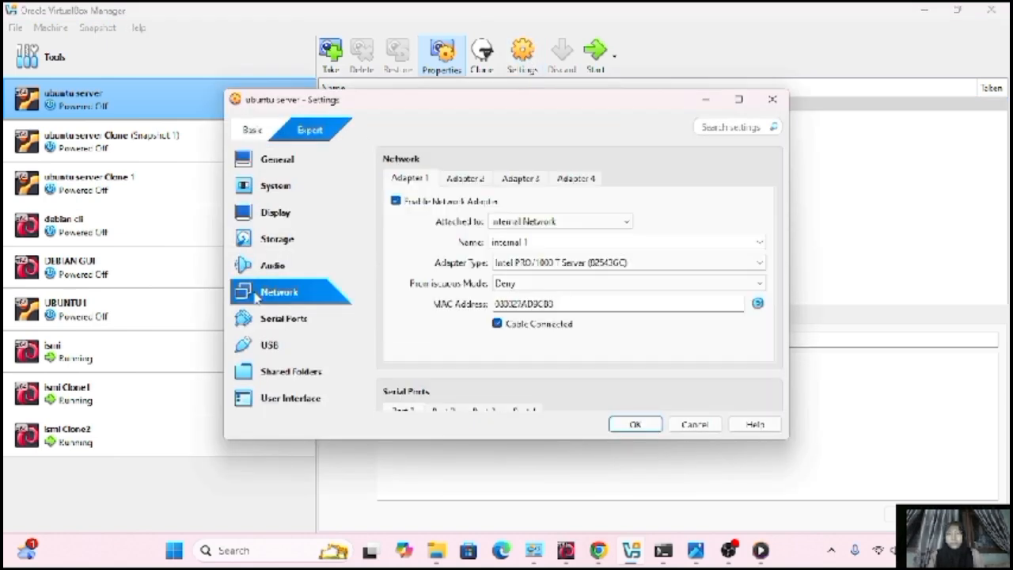
pyautogui.click(624, 222)
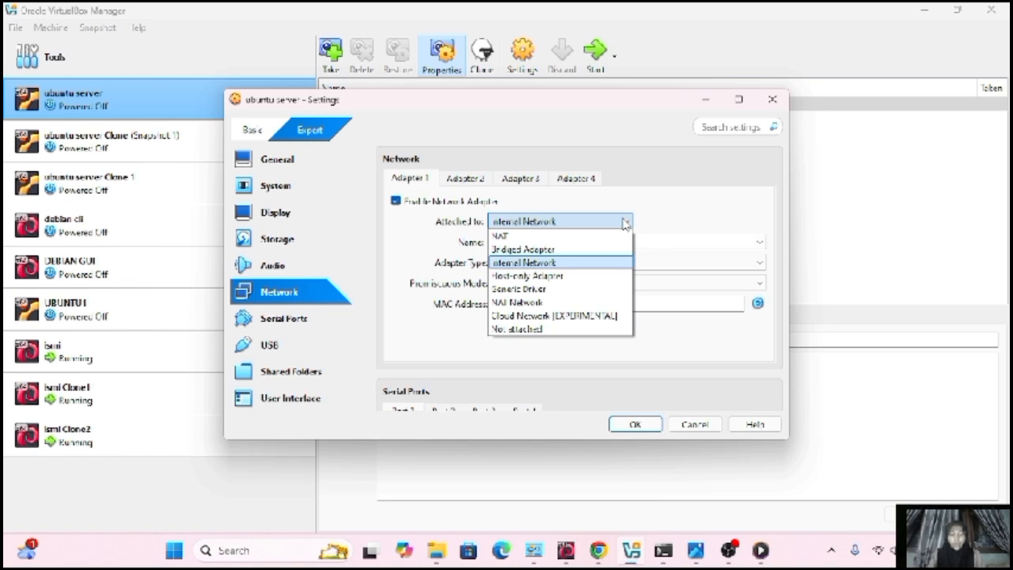
pyautogui.click(574, 249)
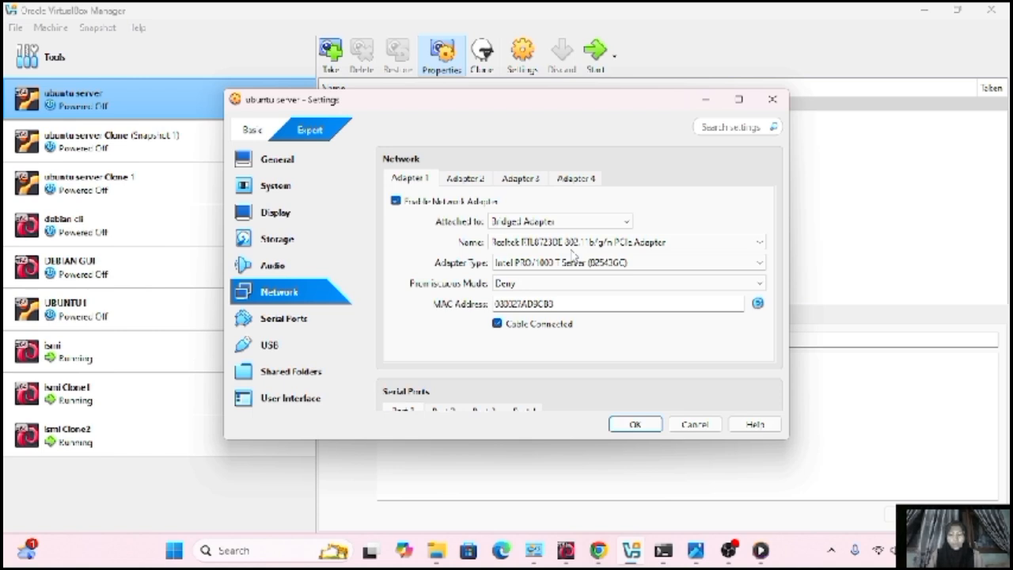
pyautogui.click(643, 427)
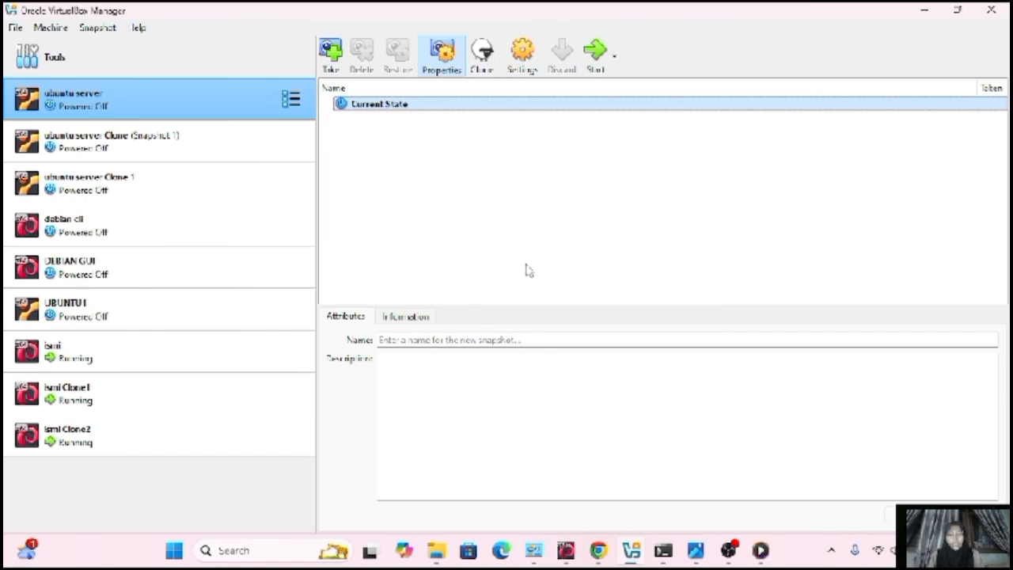
# Attach Adapter 1 of the ubuntu server Clone machine to Bridged Adapter and save its settings.
pyautogui.click(238, 162)
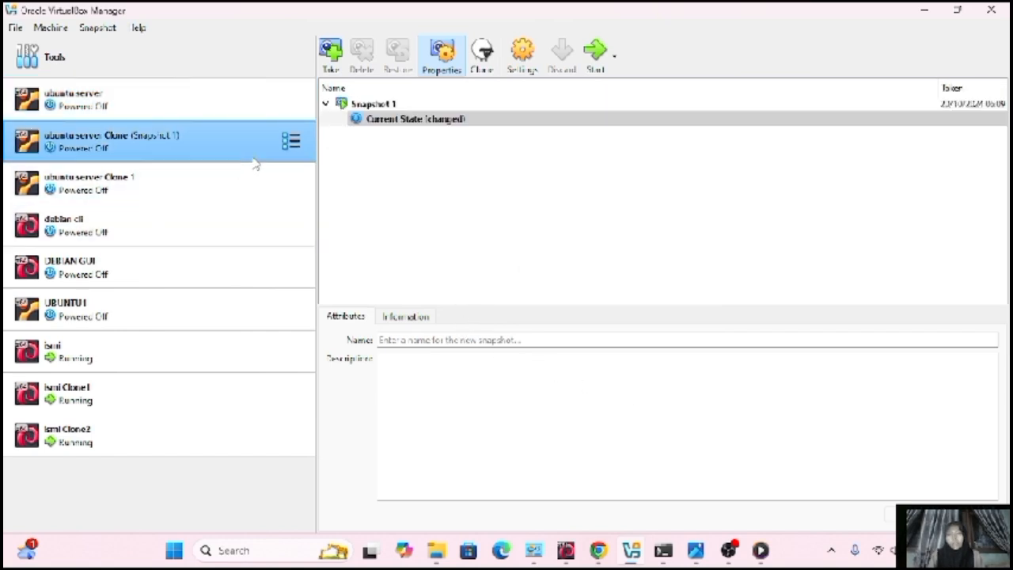
pyautogui.click(522, 57)
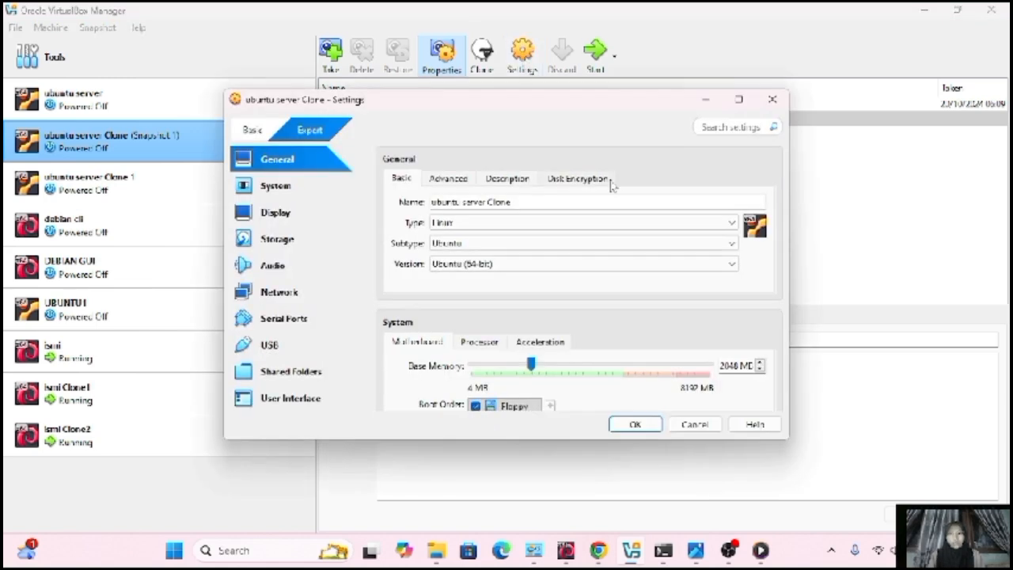
pyautogui.click(322, 300)
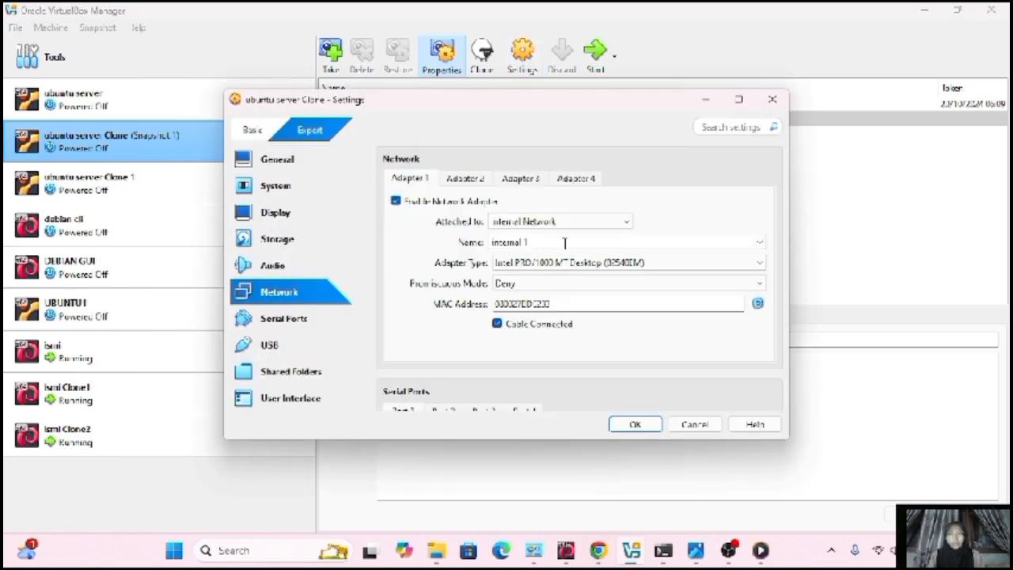
pyautogui.click(627, 222)
pyautogui.click(570, 254)
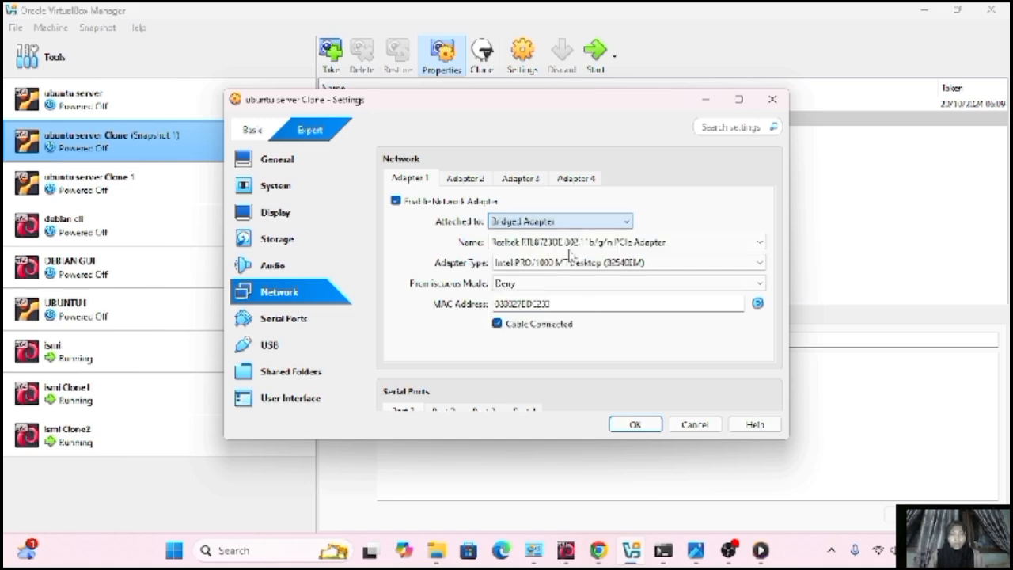
pyautogui.click(635, 425)
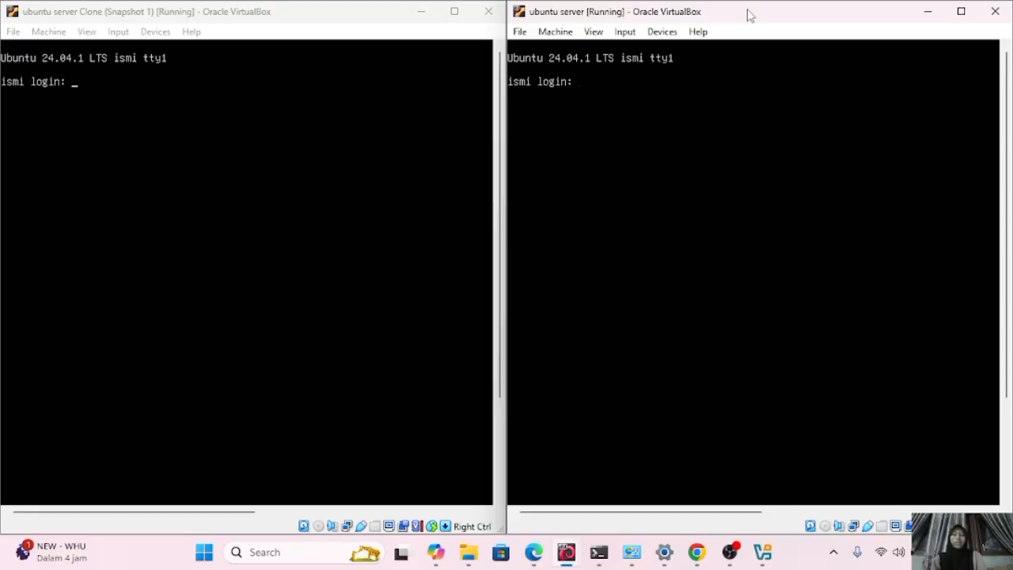
# Try to log in to the ubuntu server machine with the account's username and password.
pyautogui.write('ismi')
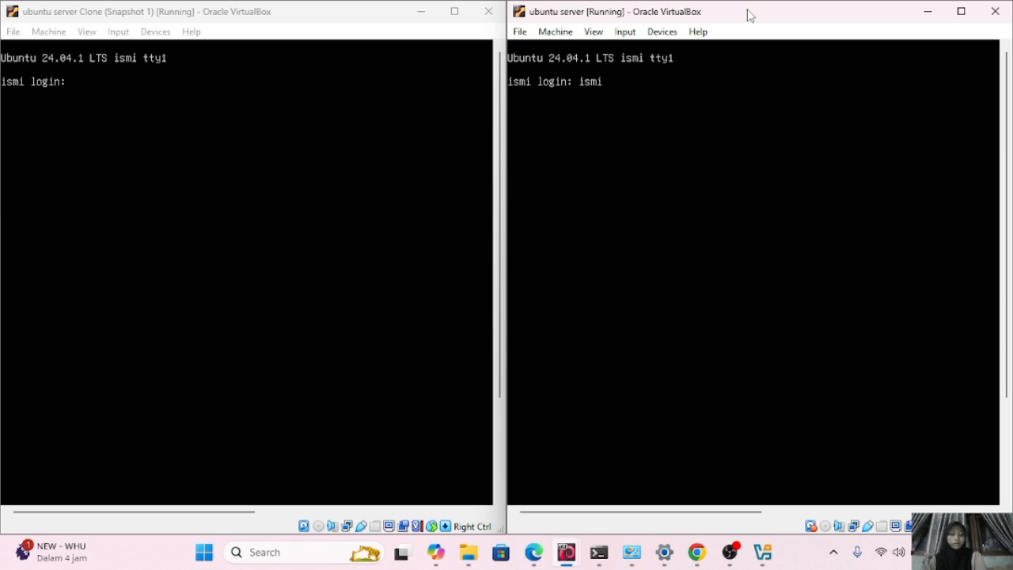
pyautogui.press('Return')
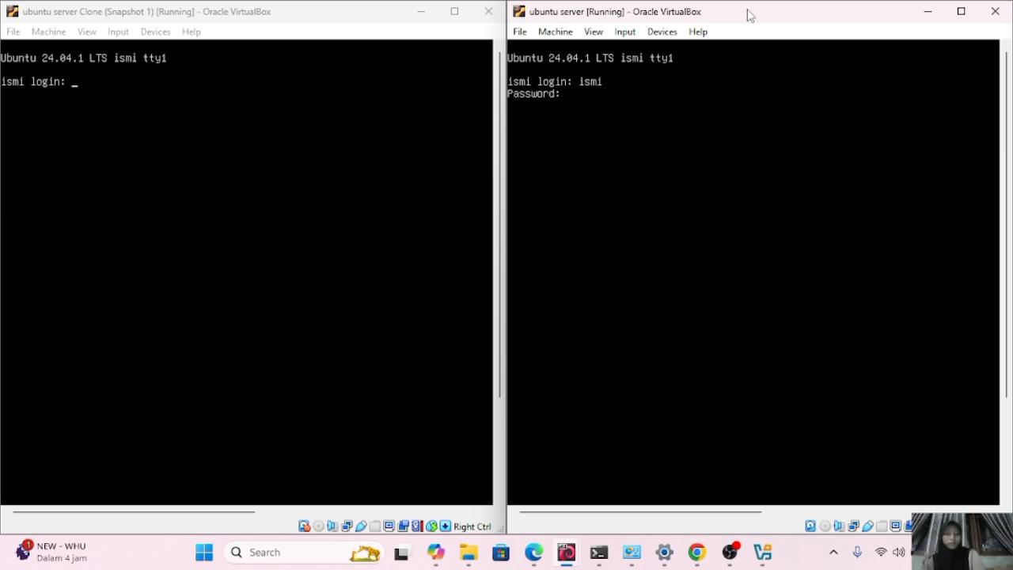
pyautogui.press('Return')
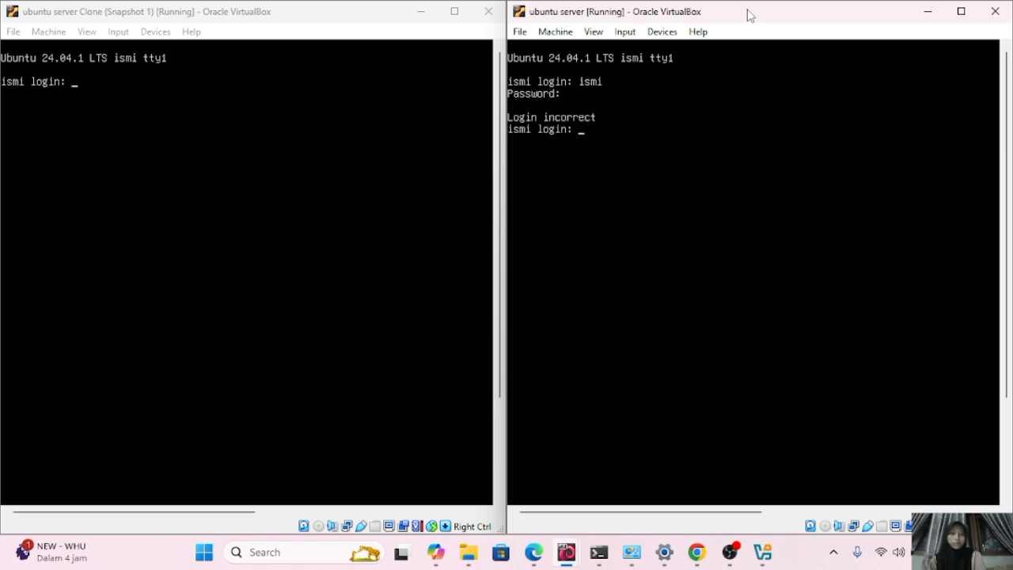
# Log in to the ubuntu server machine with the server account's username and password.
pyautogui.write('ism')
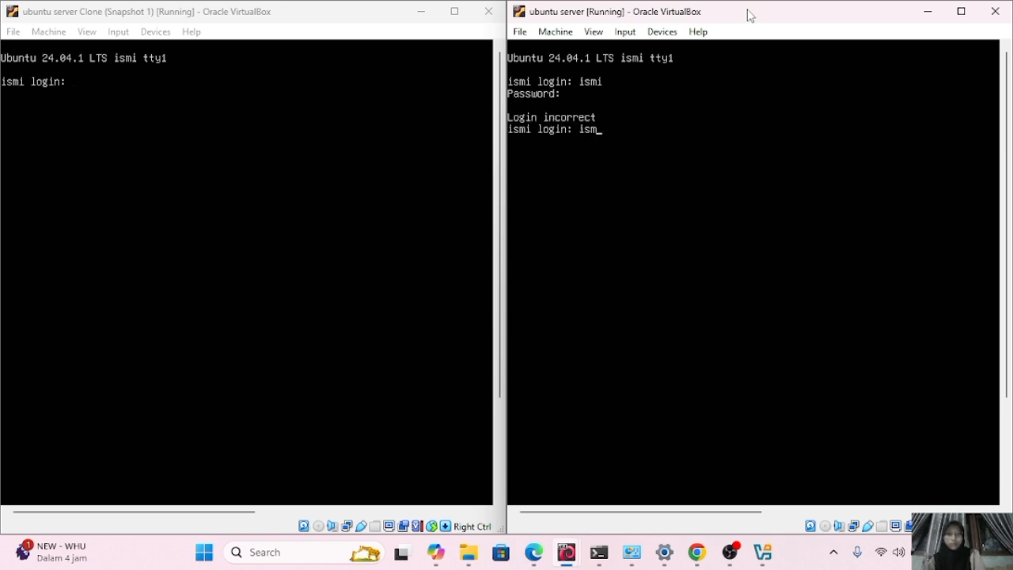
pyautogui.write('iserv')
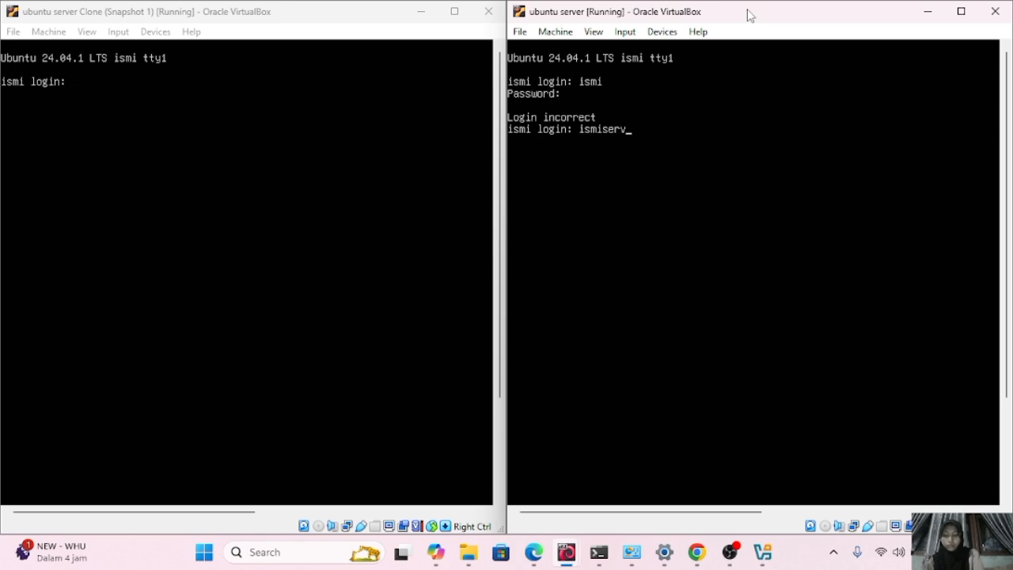
pyautogui.write('er')
pyautogui.press('Return')
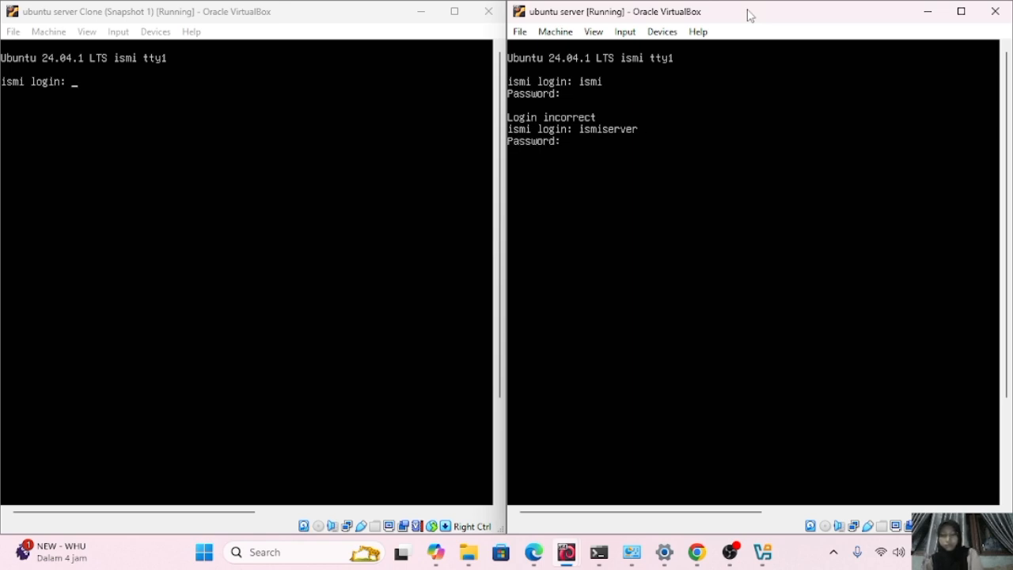
pyautogui.press('Return')
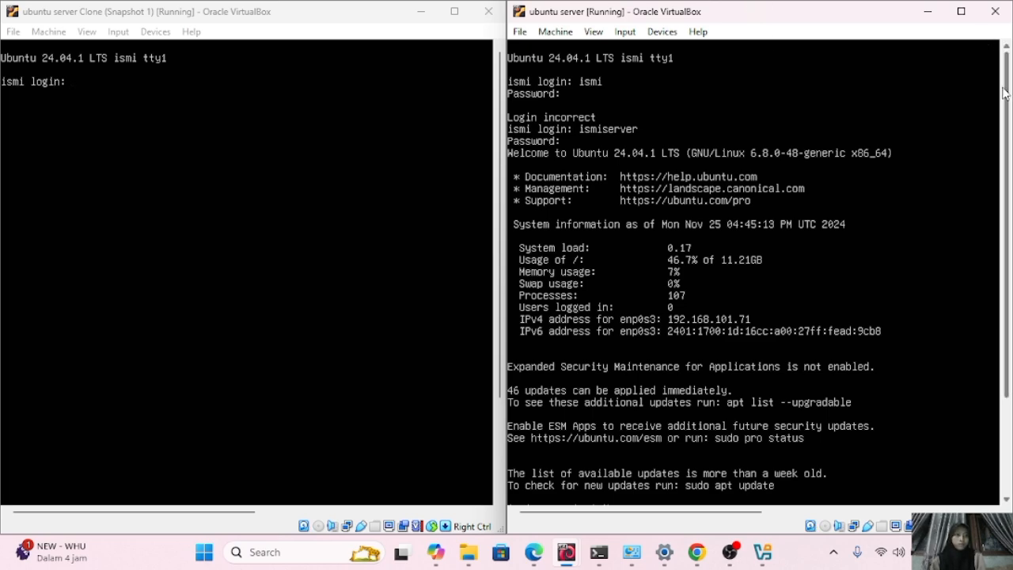
pyautogui.scroll(-3, 1005, 95)
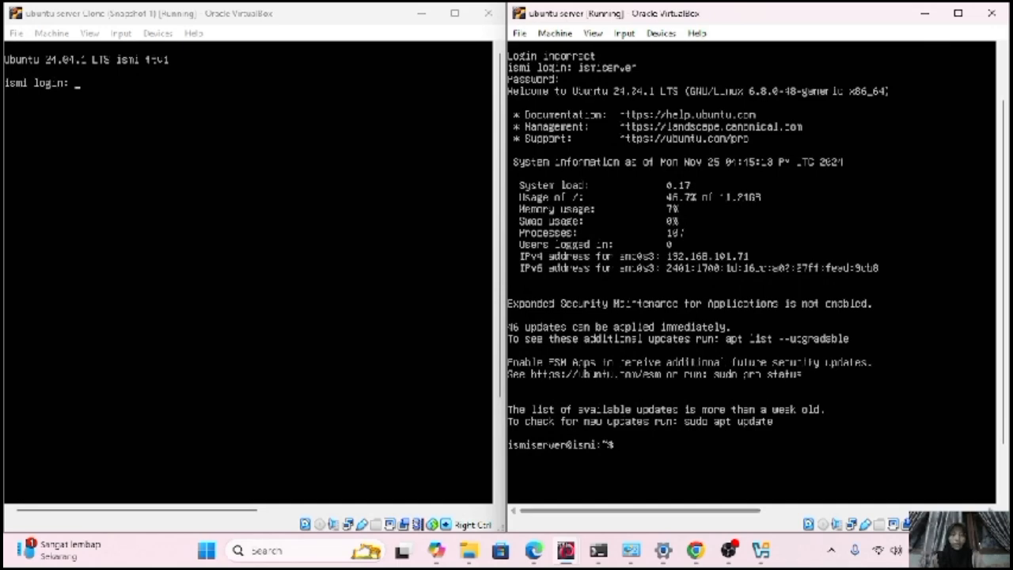
# Switch to Chrome to examine the internal network topology diagram and its IP addresses, and return to the virtual machines.
pyautogui.moveTo(694, 550)
pyautogui.click(742, 496)
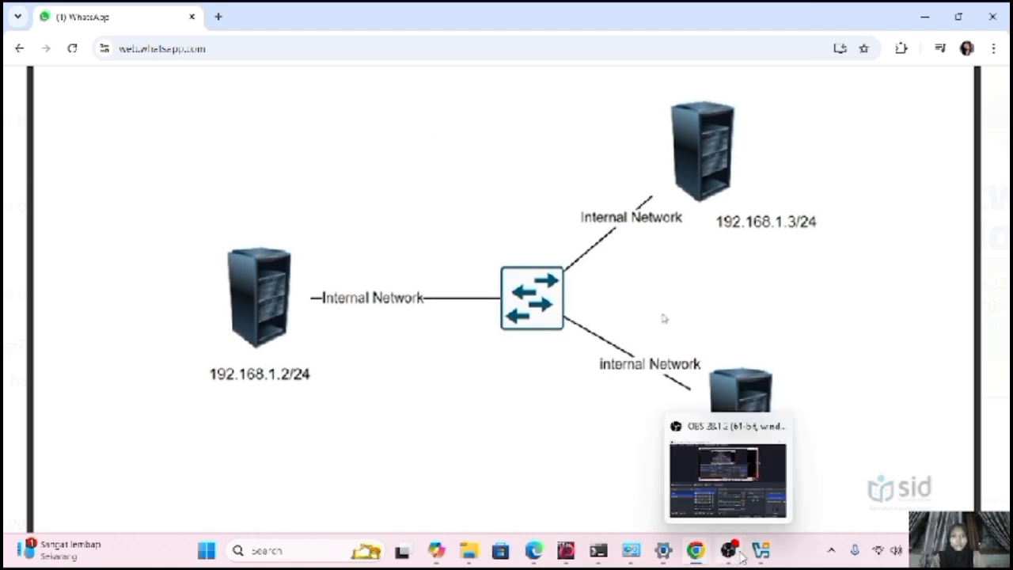
pyautogui.moveTo(762, 557)
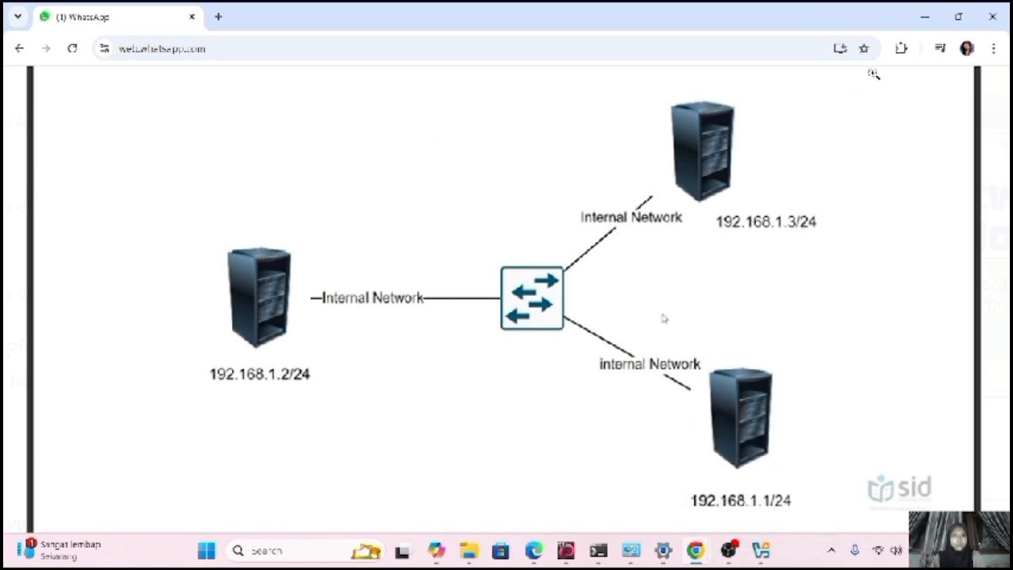
pyautogui.click(925, 20)
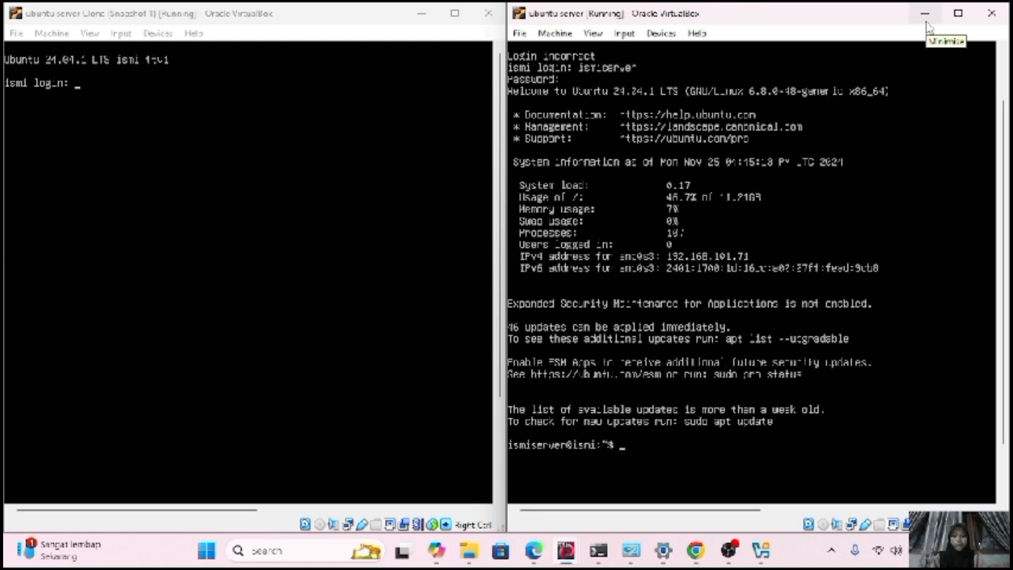
# Run sudo nano /etc/netplan/ in the ubuntu server terminal.
pyautogui.write('s')
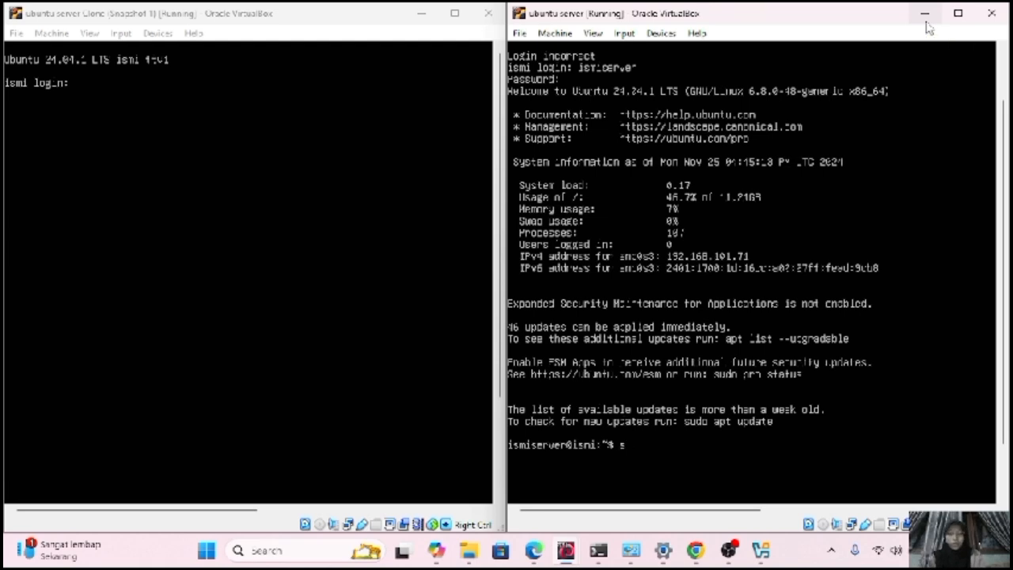
pyautogui.write('udo n')
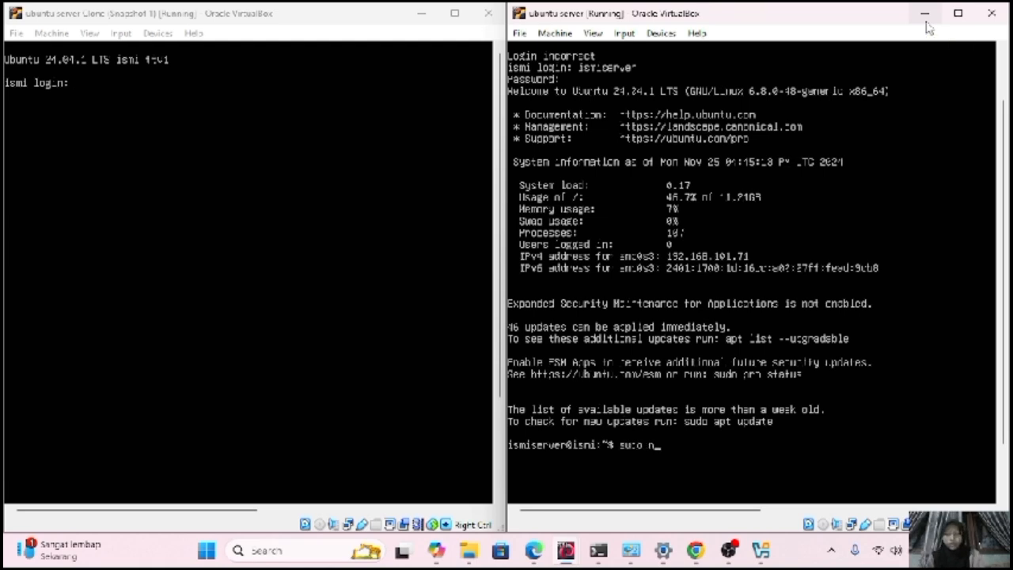
pyautogui.write('ano')
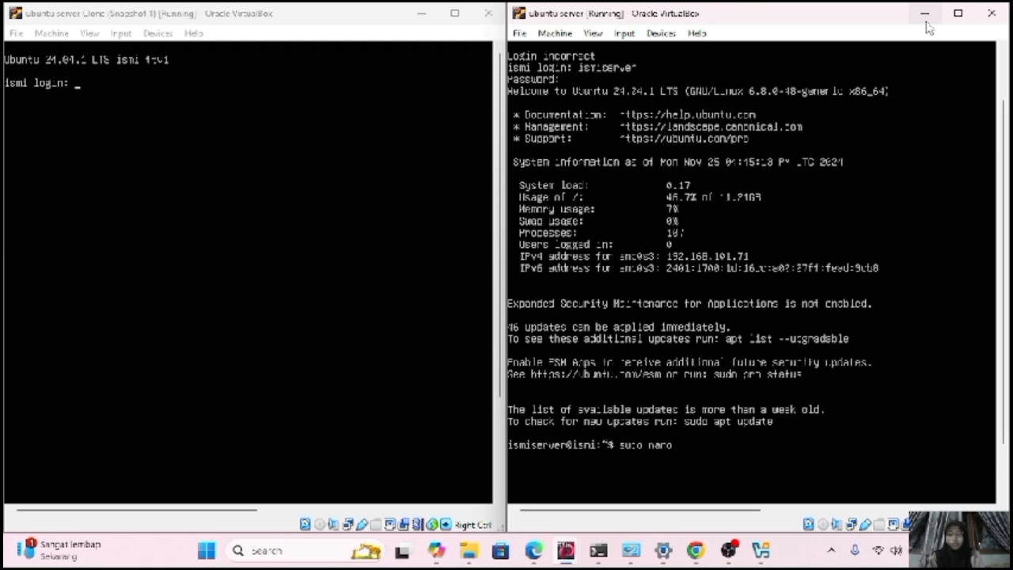
pyautogui.write('/ /')
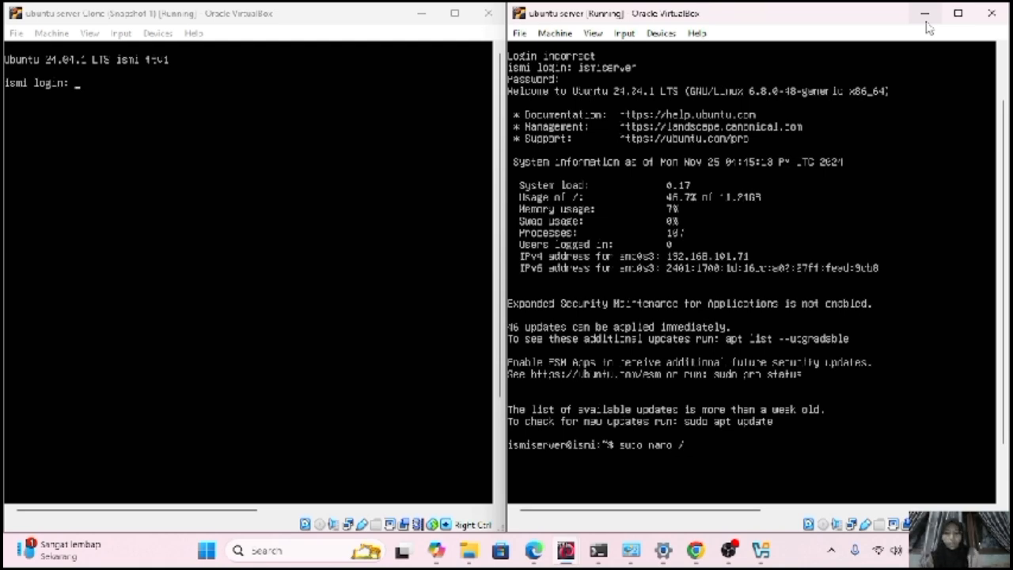
pyautogui.write('etc/')
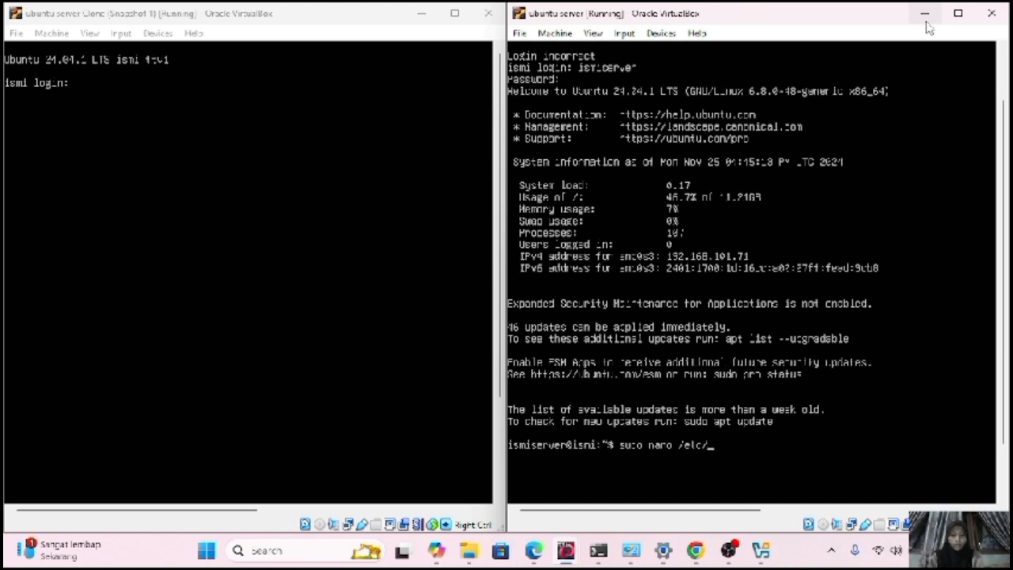
pyautogui.write('netp')
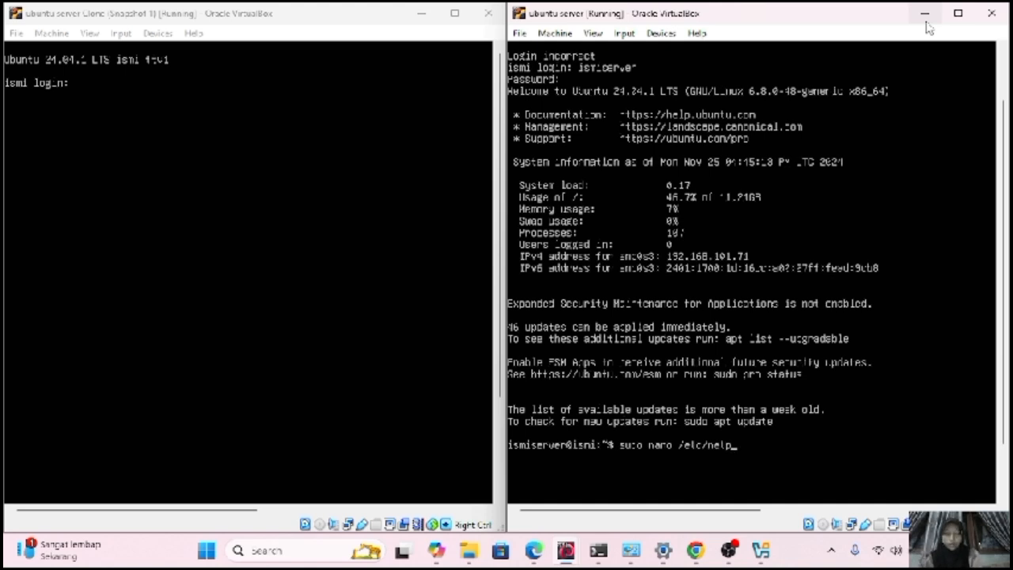
pyautogui.write('lan')
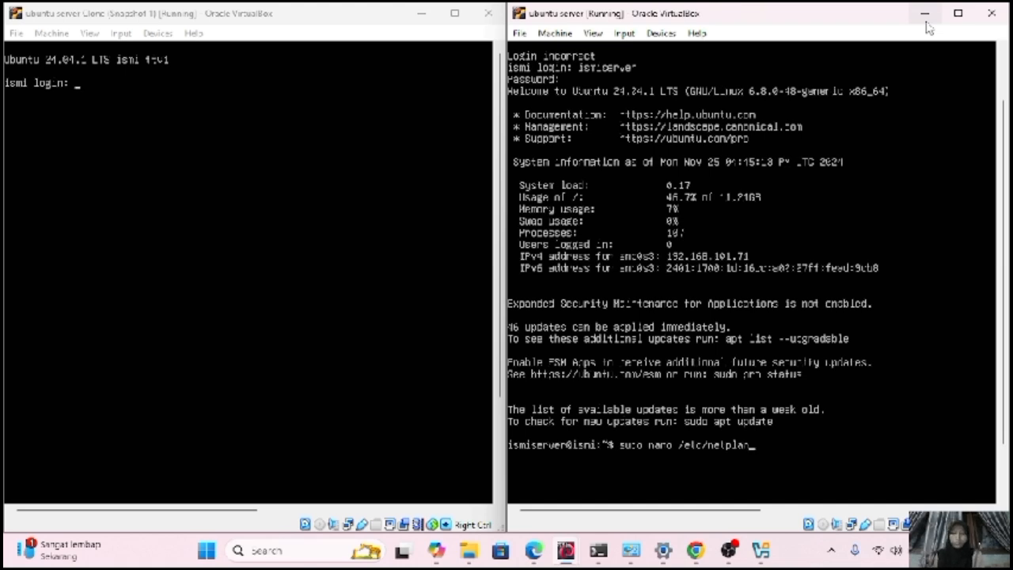
pyautogui.write('/')
pyautogui.press('Return')
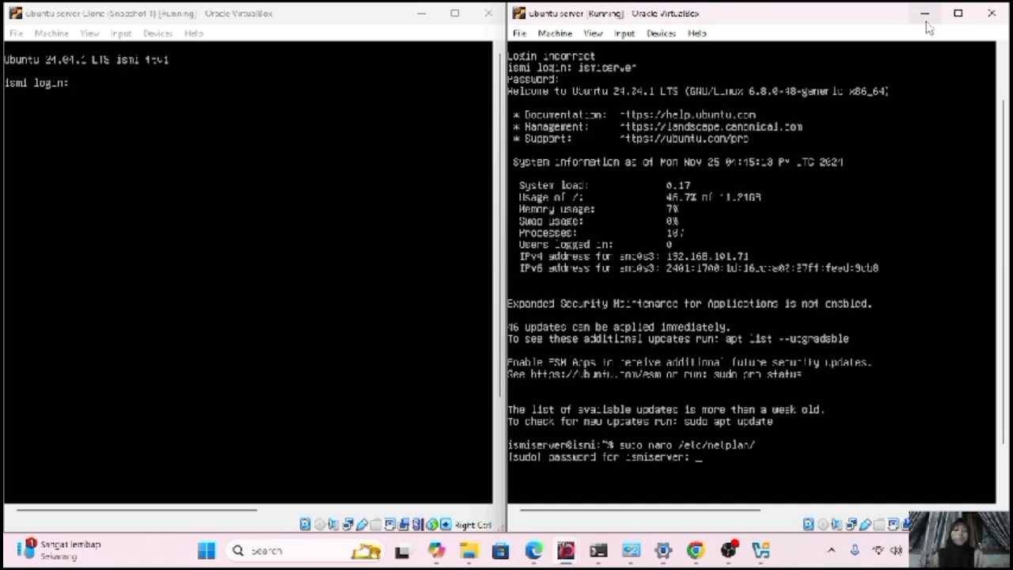
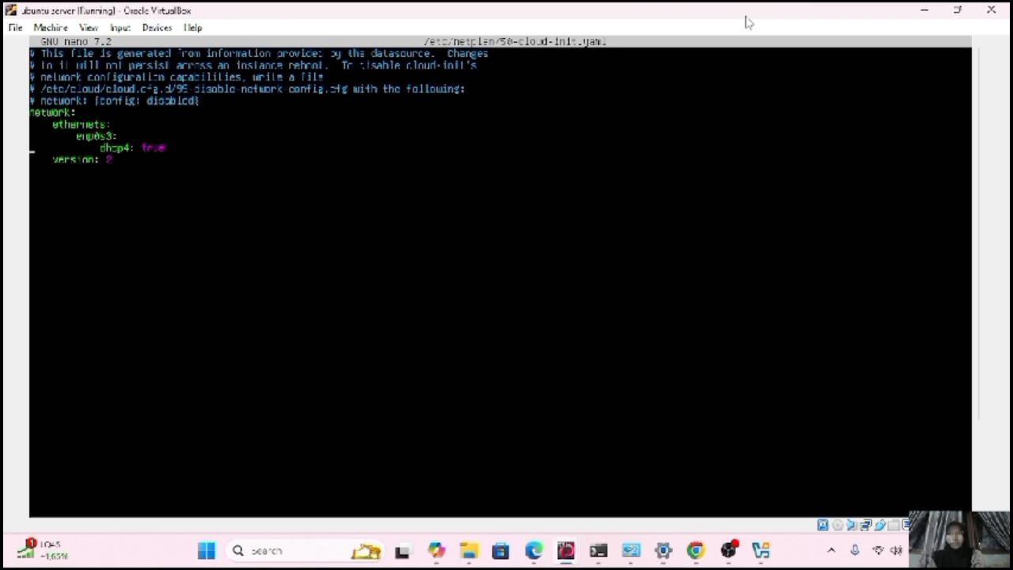
# Set dhcp4 to no under enp0s3 in the 50-cloud-init.yaml netplan file.
pyautogui.press('Up')
pyautogui.press('Up')
pyautogui.press('Up')
pyautogui.press('Up')
pyautogui.press('Up')
pyautogui.press('Up')
pyautogui.press('Up')
pyautogui.press('Up')
pyautogui.press('Right')
pyautogui.press('Right')
pyautogui.press('Right')
pyautogui.press('BackSpace')
pyautogui.press('BackSpace')
pyautogui.press('BackSpace')
pyautogui.press('BackSpace')
pyautogui.press('BackSpace')
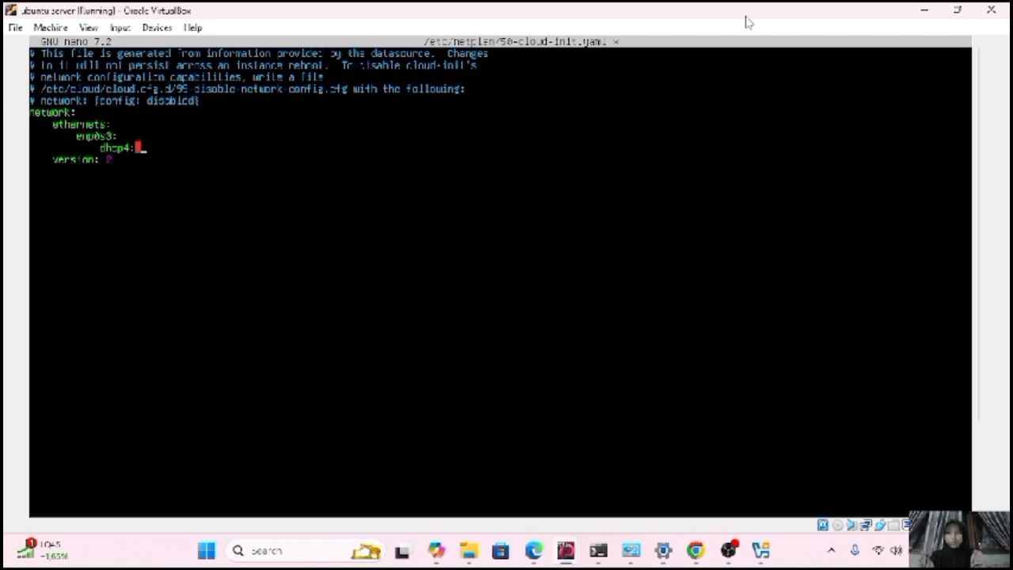
pyautogui.write('no')
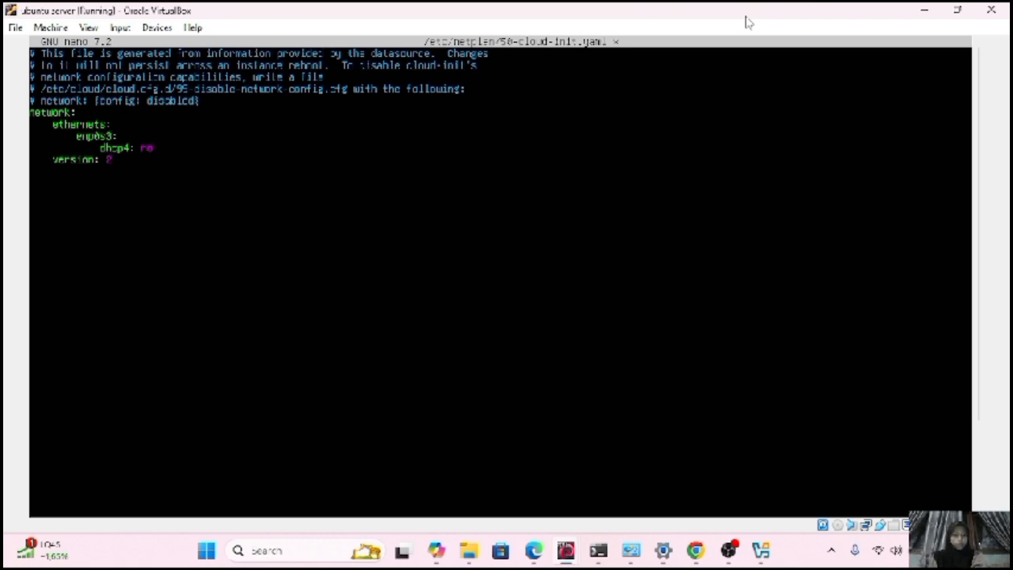
# Add the line addresses: [192.168.1.1/24] under dhcp4, aligned with the dhcp4 entry.
pyautogui.press('Return')
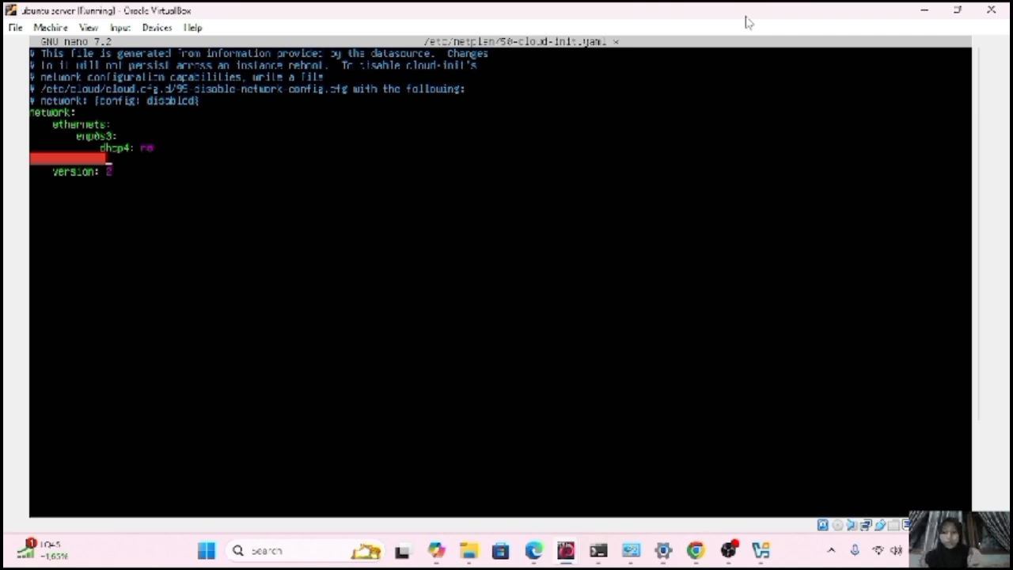
pyautogui.write('add')
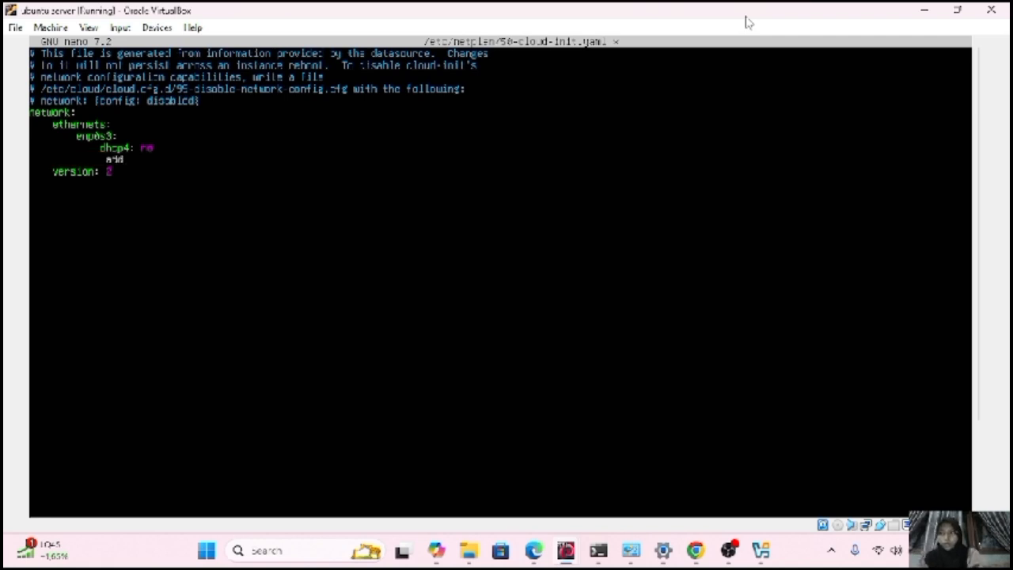
pyautogui.press('BackSpace')
pyautogui.press('BackSpace')
pyautogui.press('BackSpace')
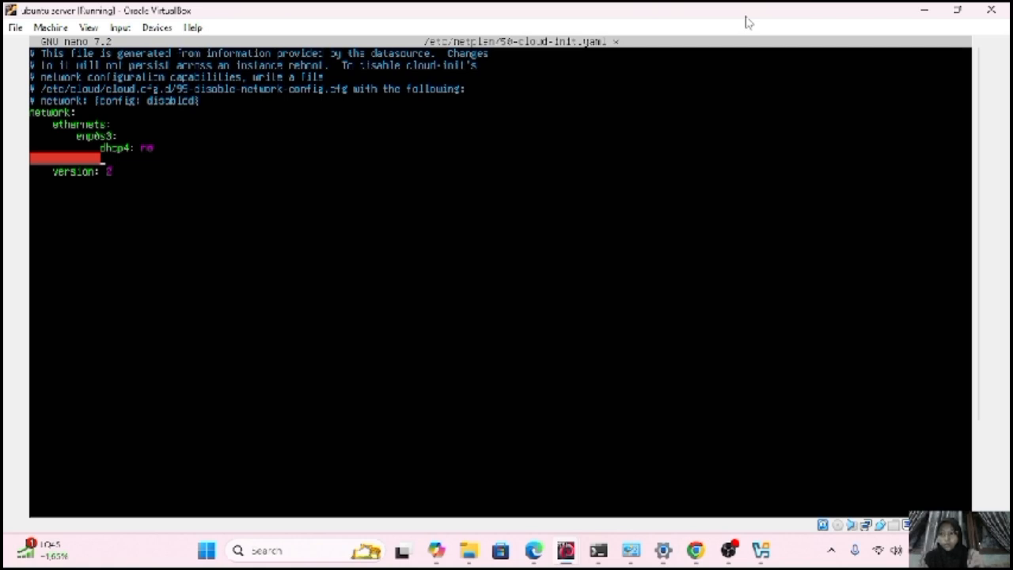
pyautogui.write('addresses')
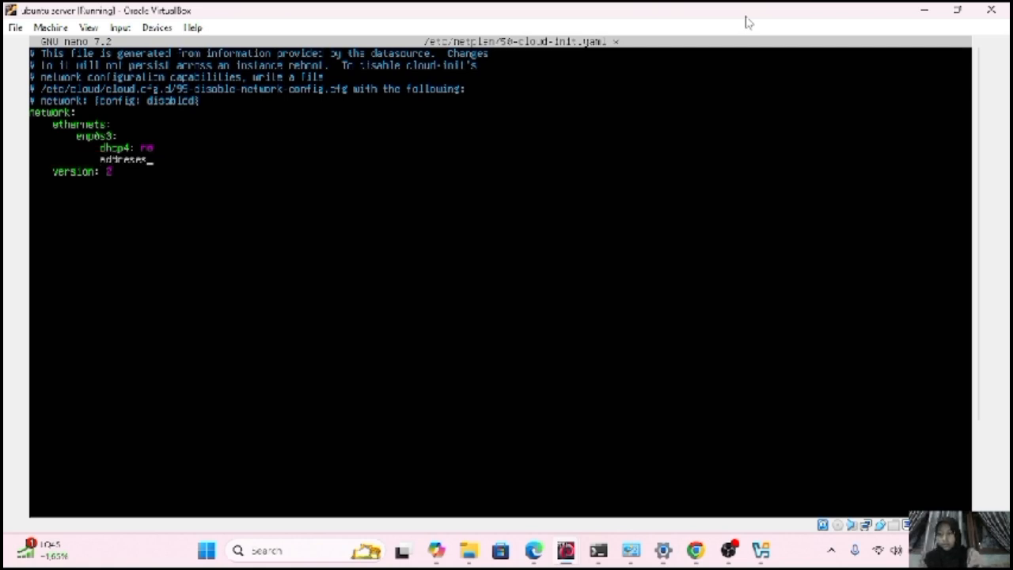
pyautogui.press('BackSpace')
pyautogui.press('BackSpace')
pyautogui.write('es:')
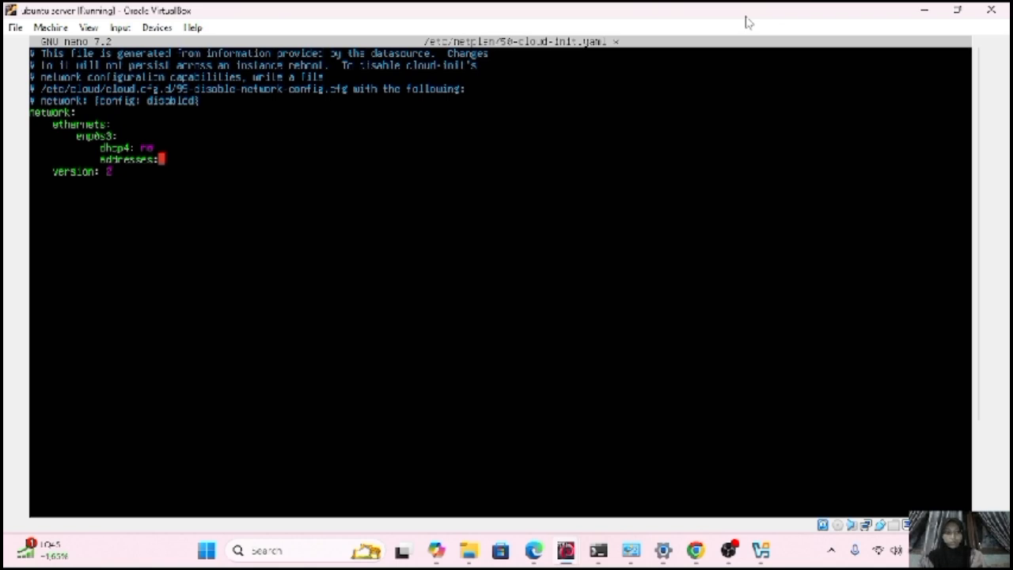
pyautogui.write('[1')
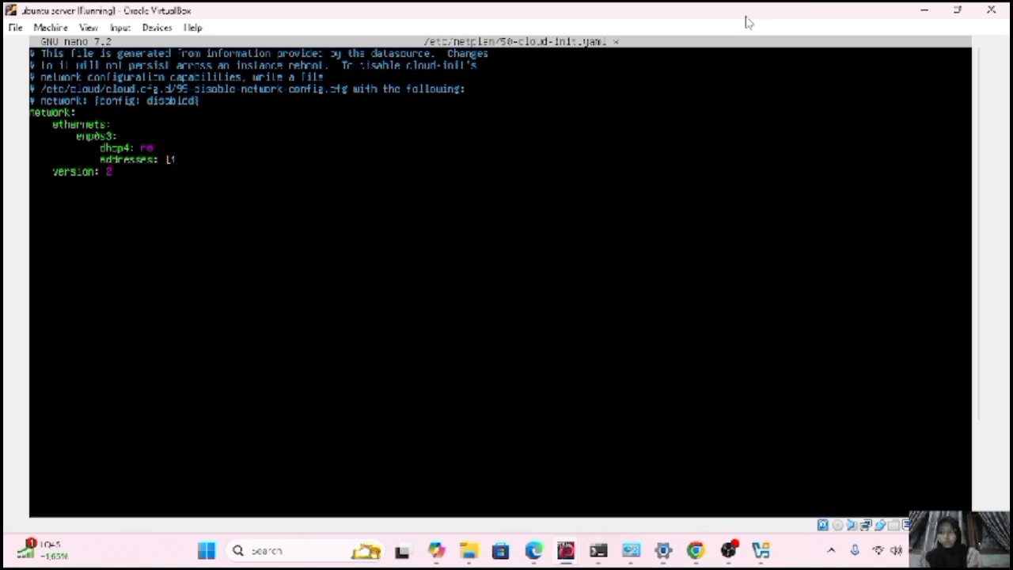
pyautogui.write('92')
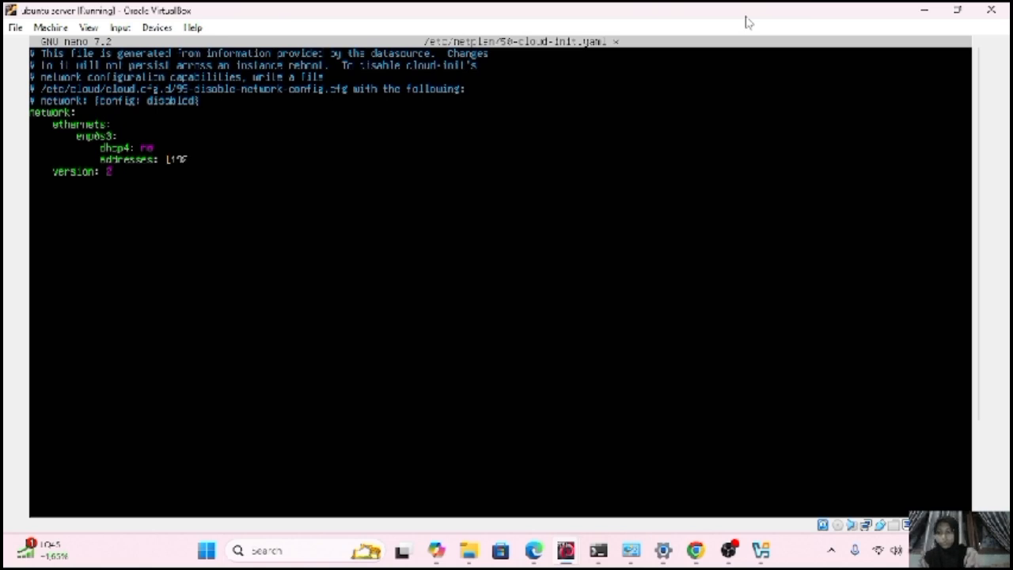
pyautogui.write('.')
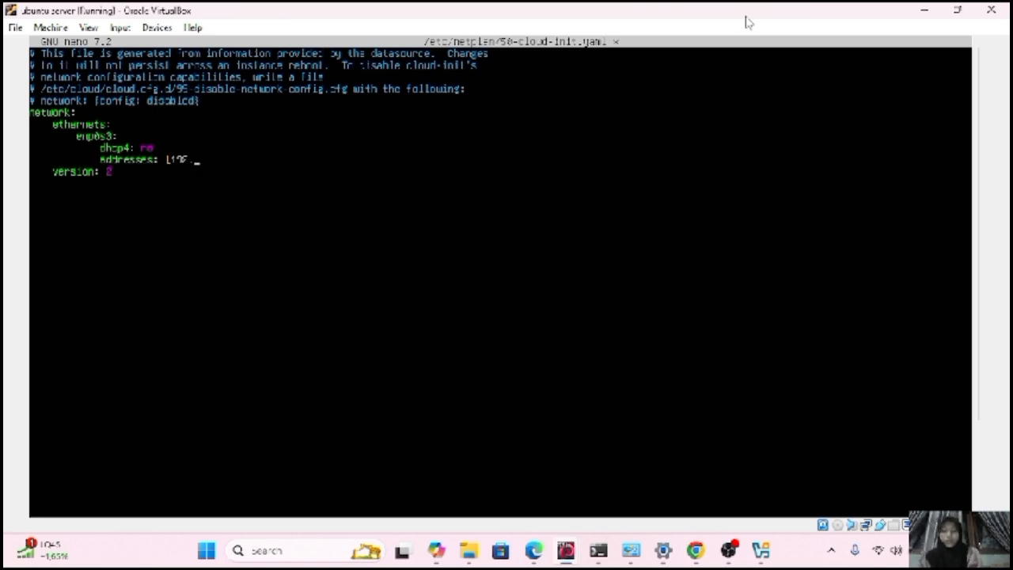
pyautogui.write('168')
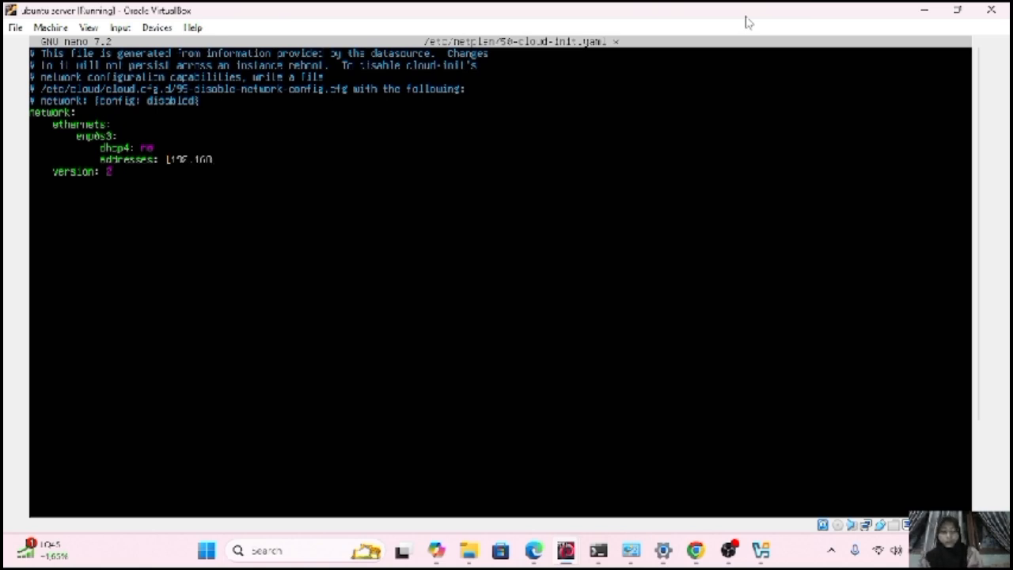
pyautogui.write('.')
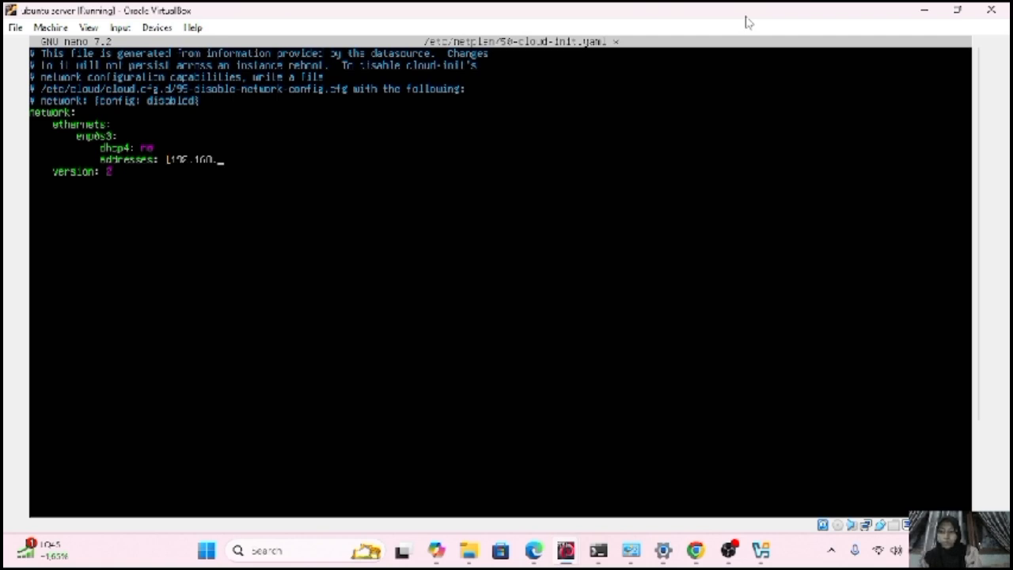
pyautogui.write('1.1')
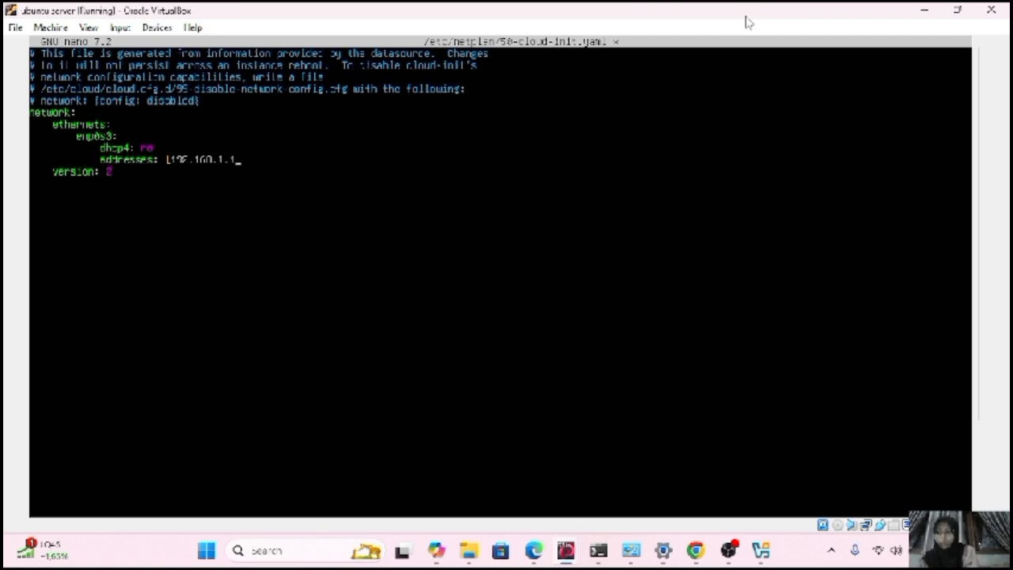
pyautogui.write('/')
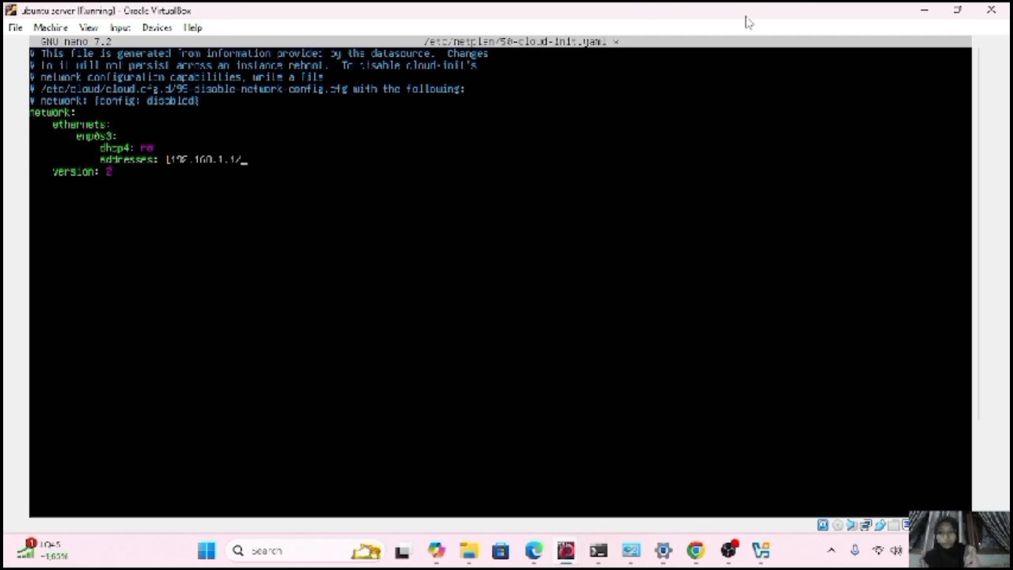
pyautogui.write('24]')
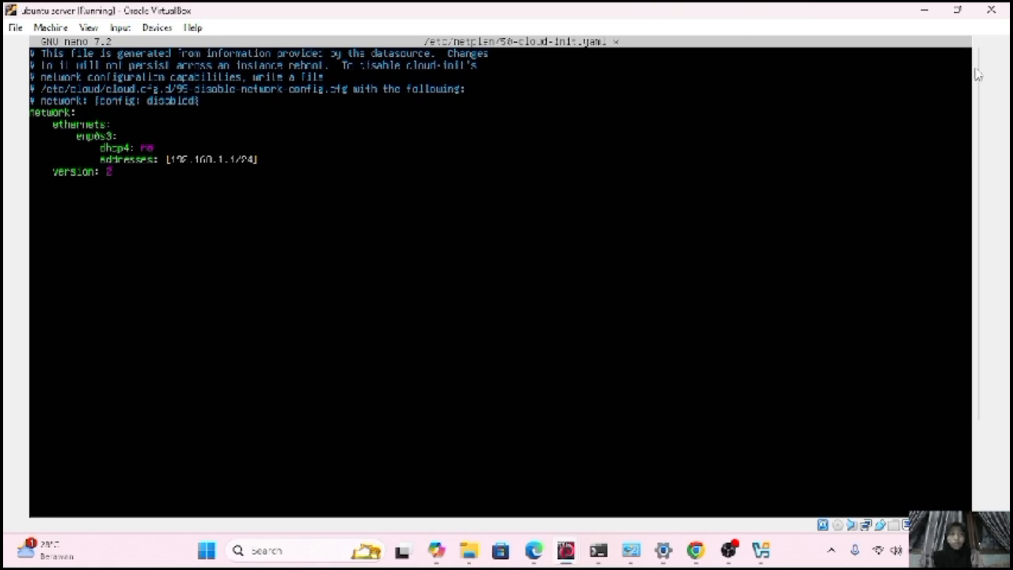
# Save the netplan configuration under its existing file name and exit nano.
pyautogui.scroll(-3, 983, 88)
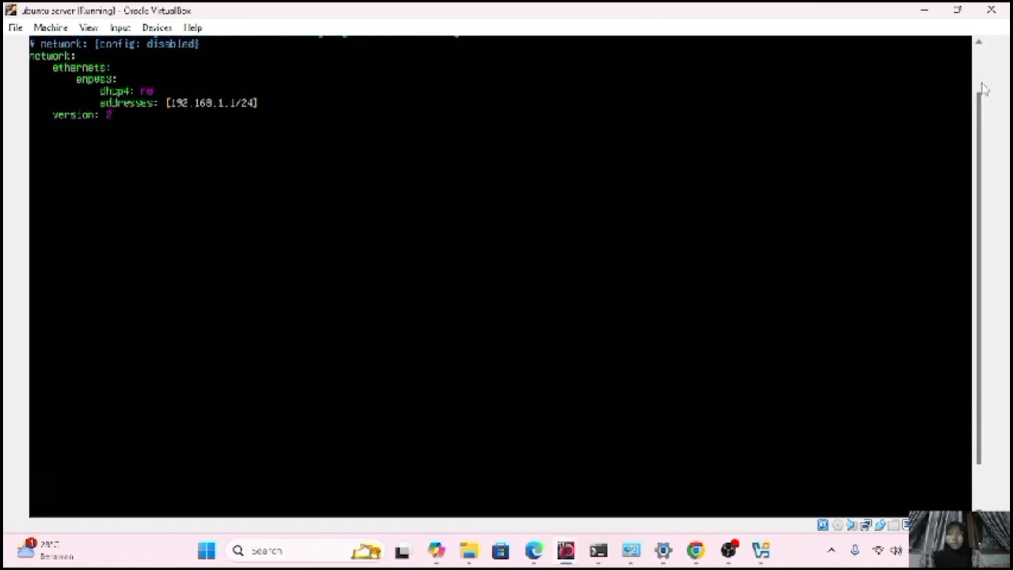
pyautogui.scroll(-1, 983, 89)
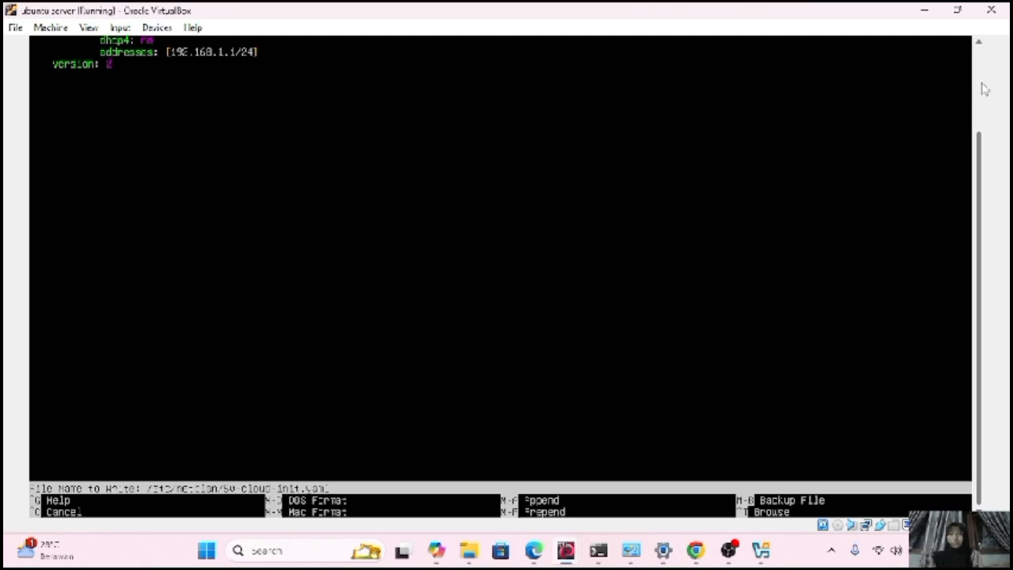
pyautogui.press('Return')
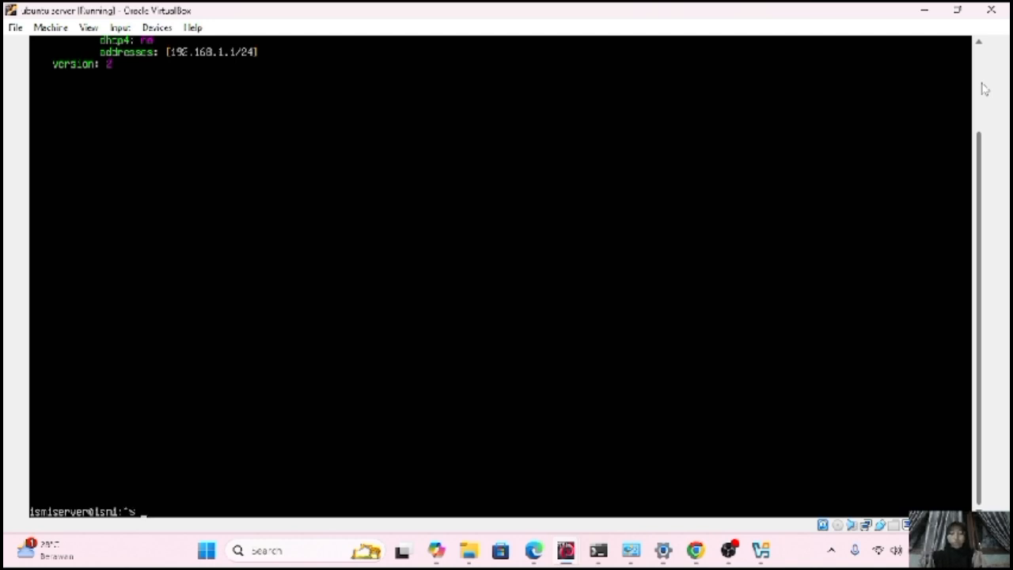
pyautogui.write('su')
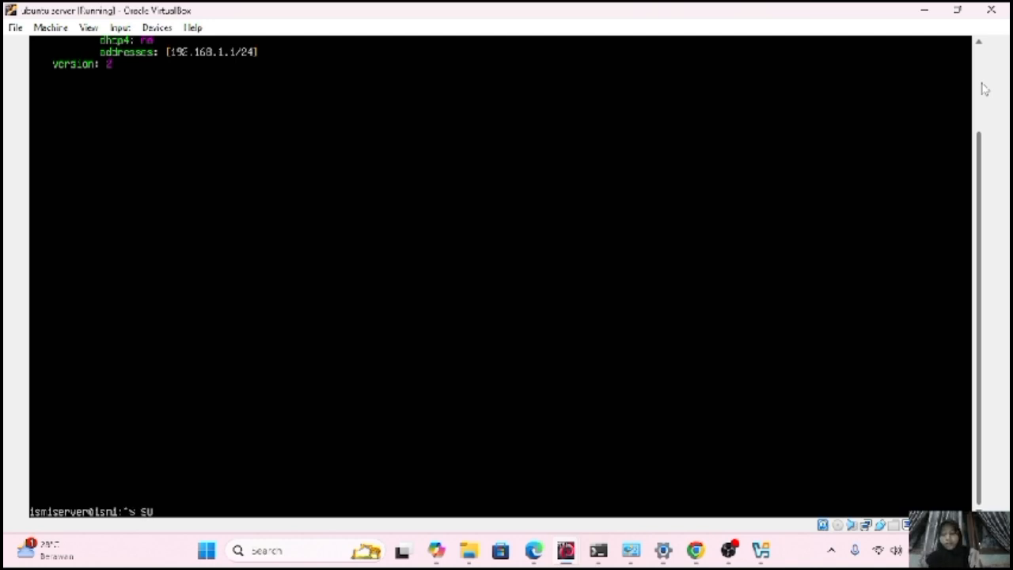
pyautogui.write('do')
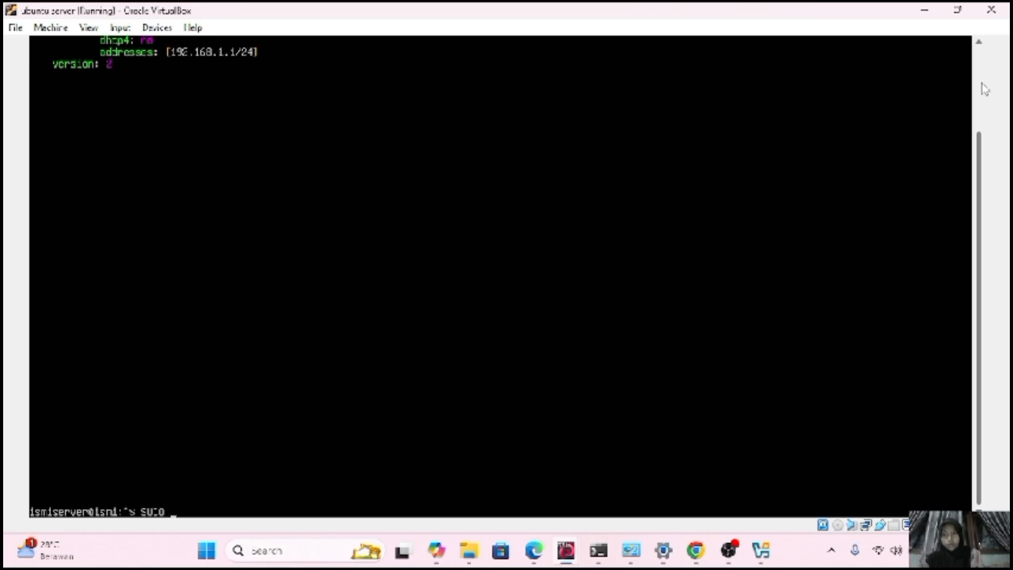
pyautogui.write(' n')
pyautogui.press('BackSpace')
pyautogui.press('BackSpace')
pyautogui.press('BackSpace')
pyautogui.press('BackSpace')
pyautogui.press('BackSpace')
pyautogui.press('BackSpace')
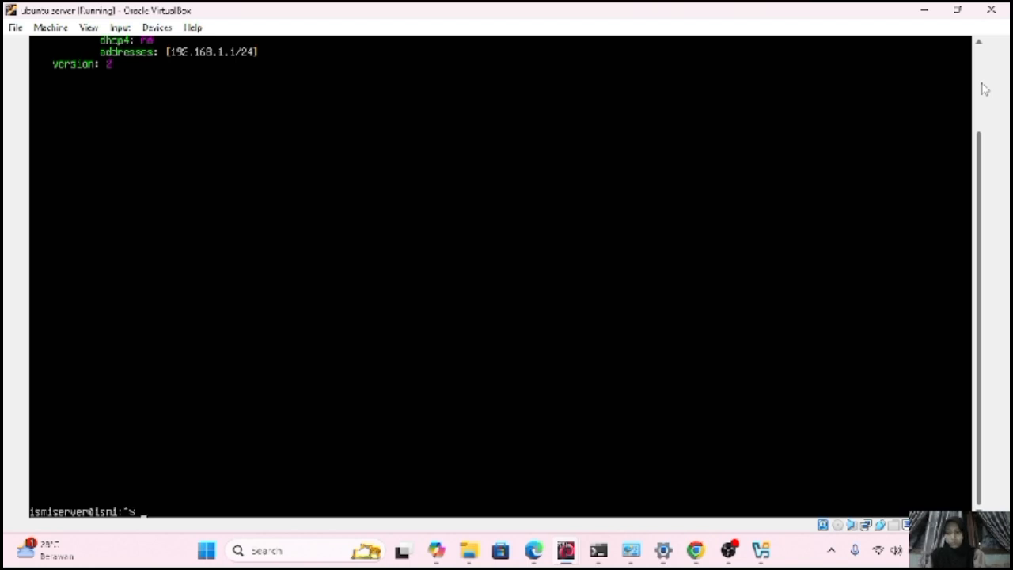
# Apply the saved network configuration in the ubuntu server terminal with sudo netplan apply.
pyautogui.write('s')
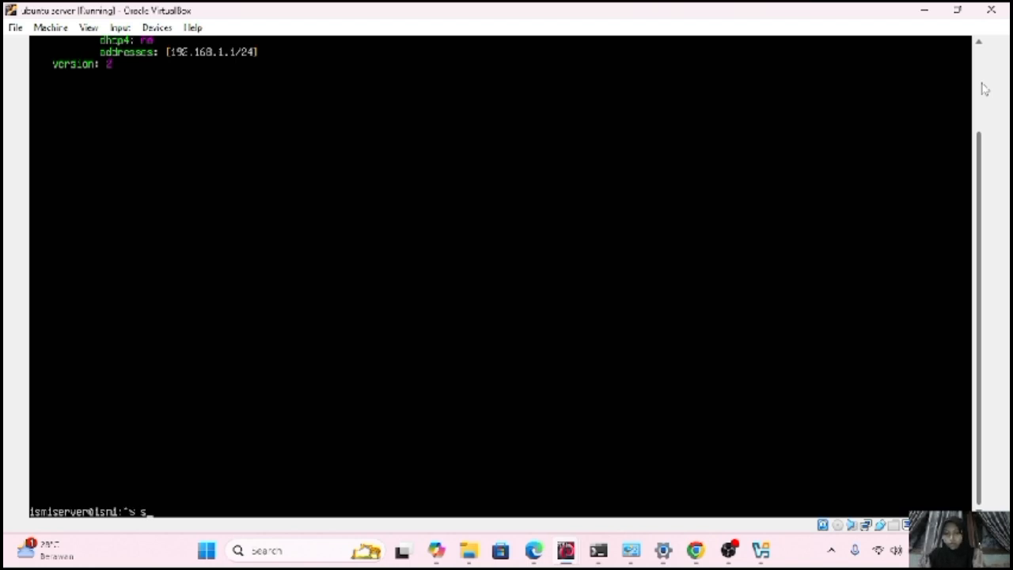
pyautogui.write('udo na')
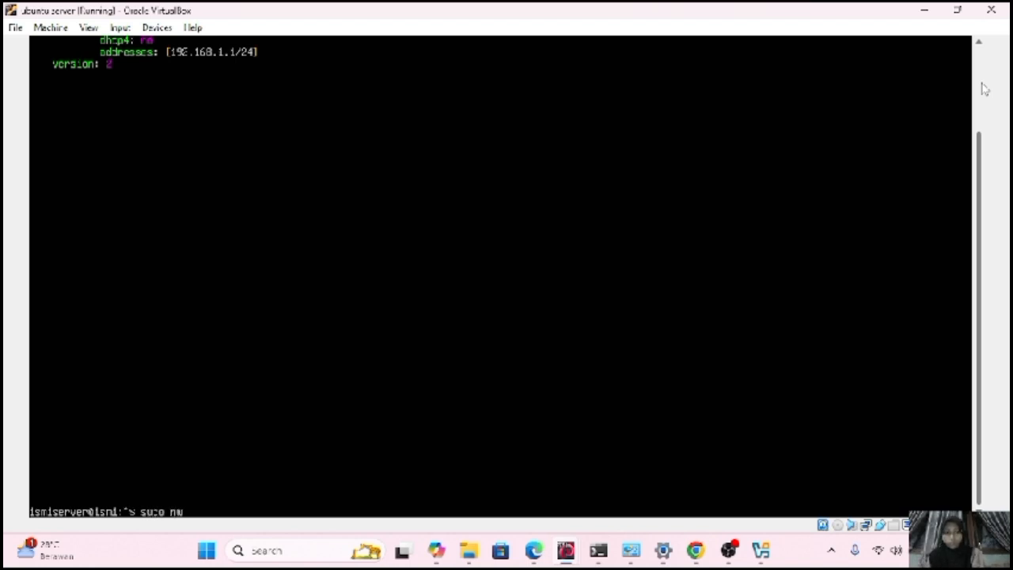
pyautogui.write('tplan apply')
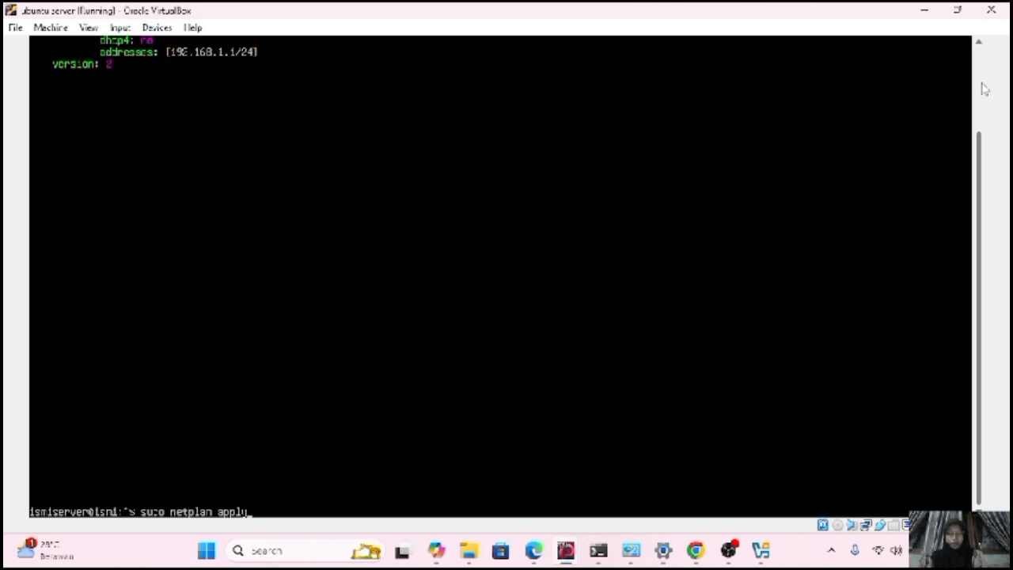
pyautogui.press('Return')
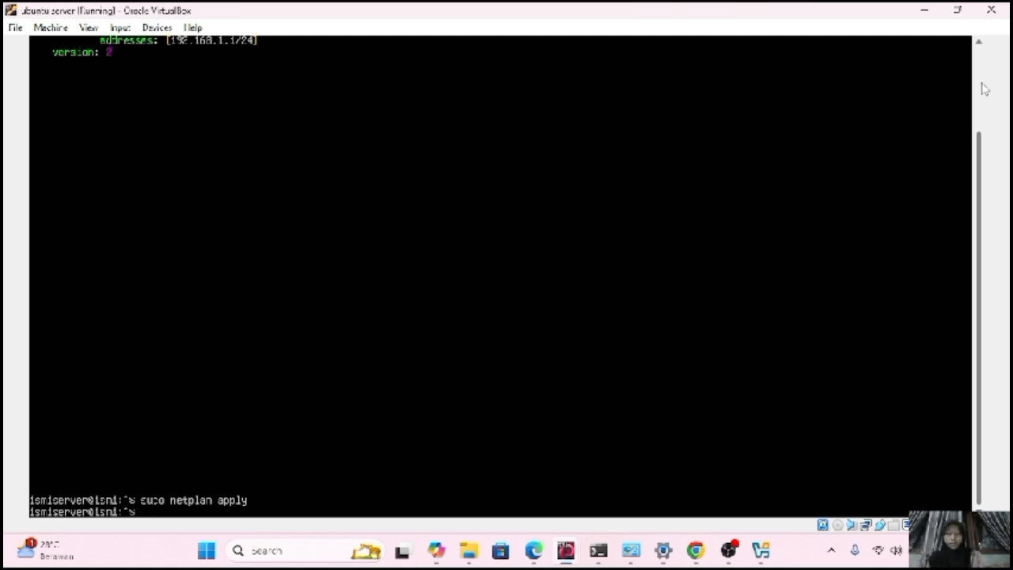
pyautogui.write('i')
pyautogui.press('BackSpace')
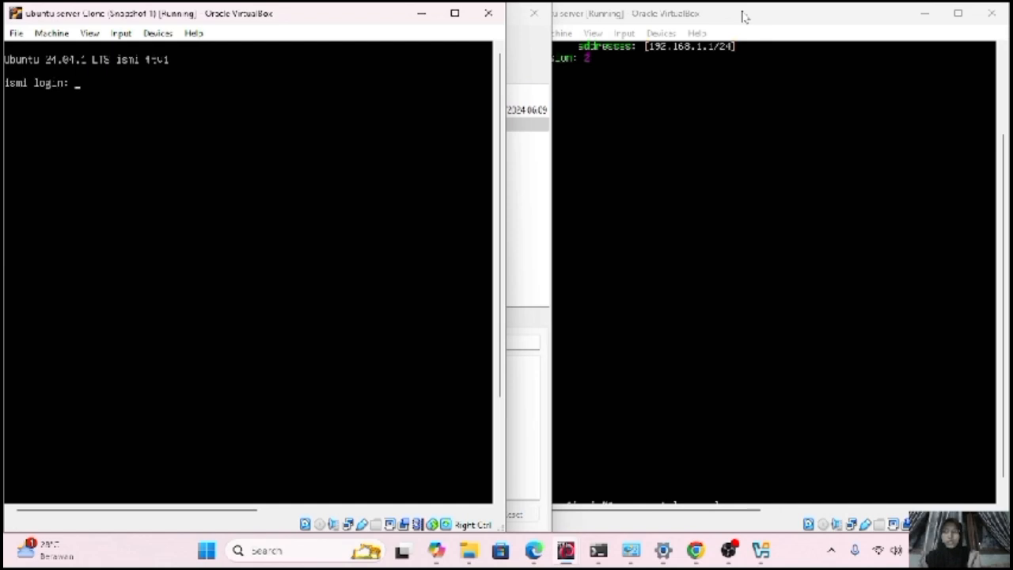
# Log in to the ubuntu server Clone terminal with the account's user name and password.
pyautogui.write('ismiserver')
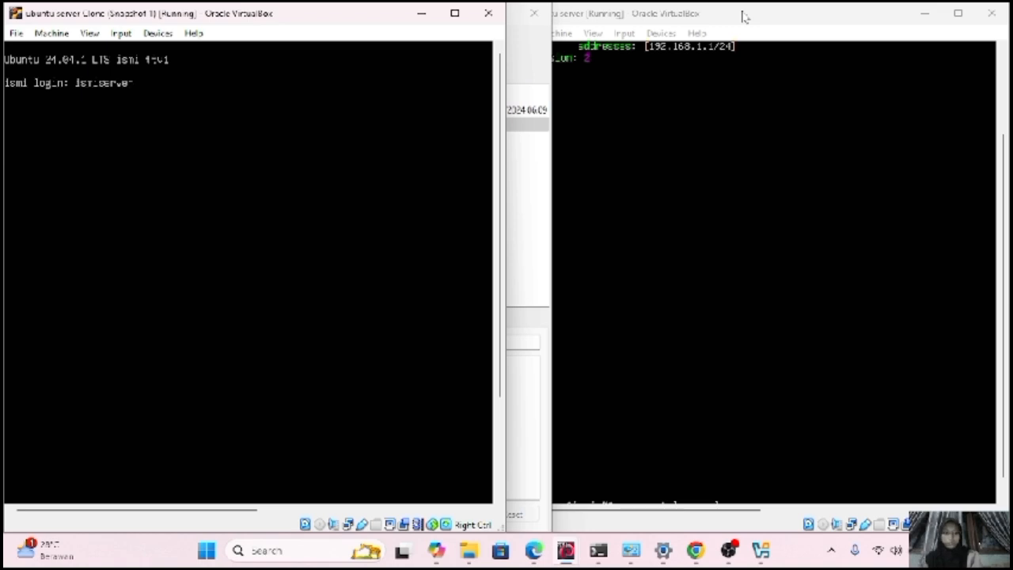
pyautogui.press('Return')
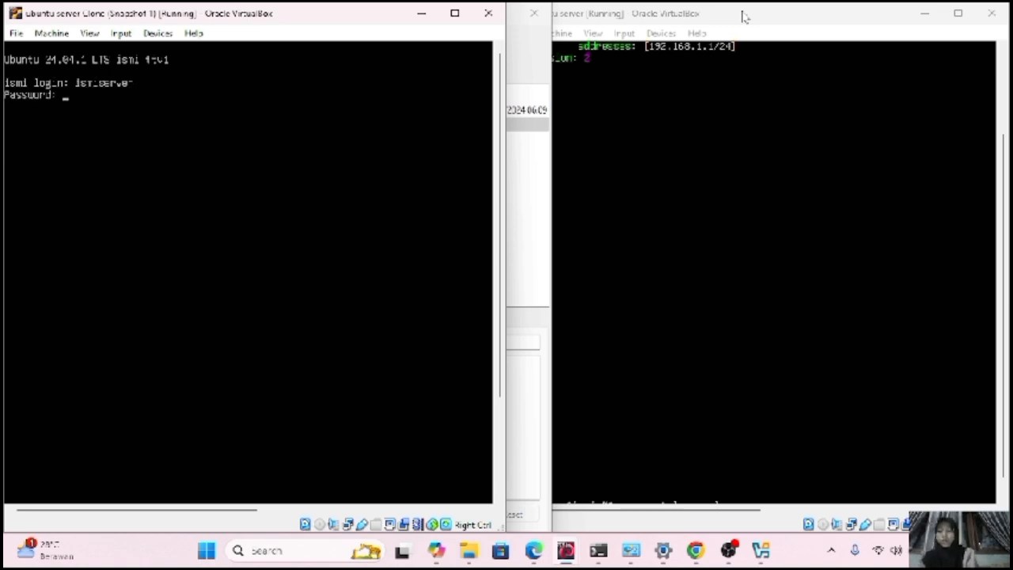
pyautogui.press('Return')
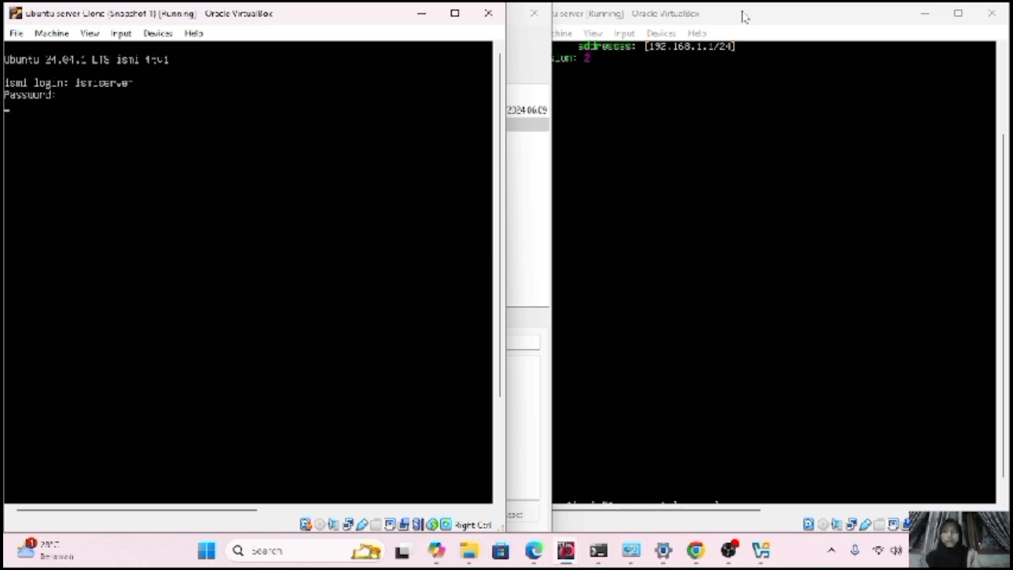
# Open /etc/netplan/50-cloud-init.yaml with sudo nano in the clone's terminal, authorising with the sudo password.
pyautogui.write('s')
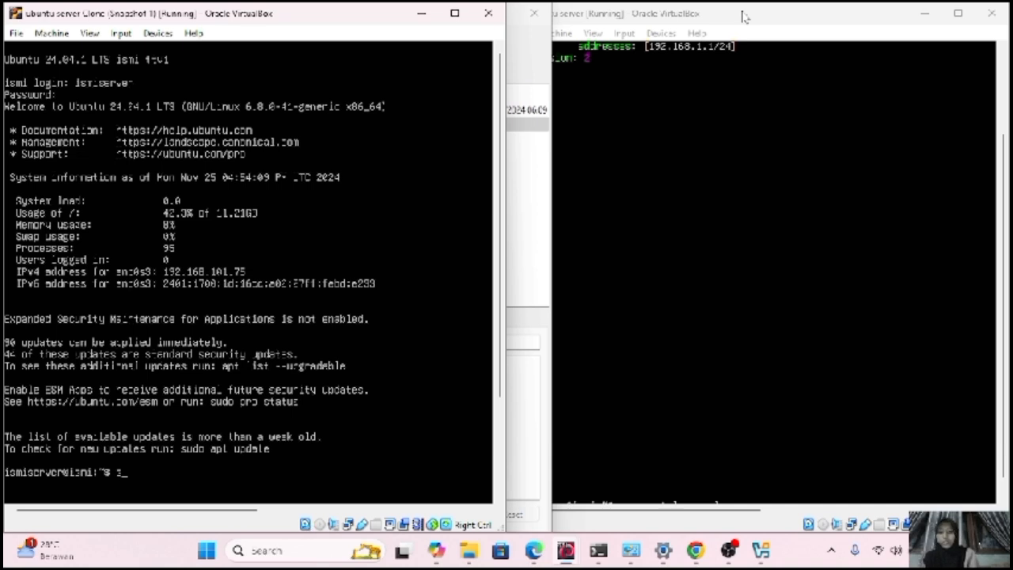
pyautogui.write('udo ')
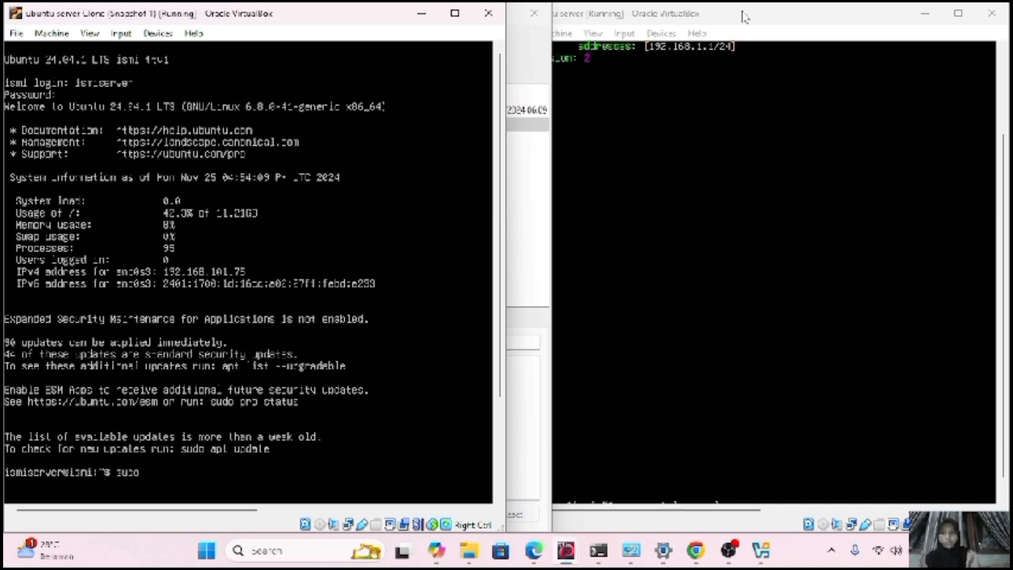
pyautogui.write('nano')
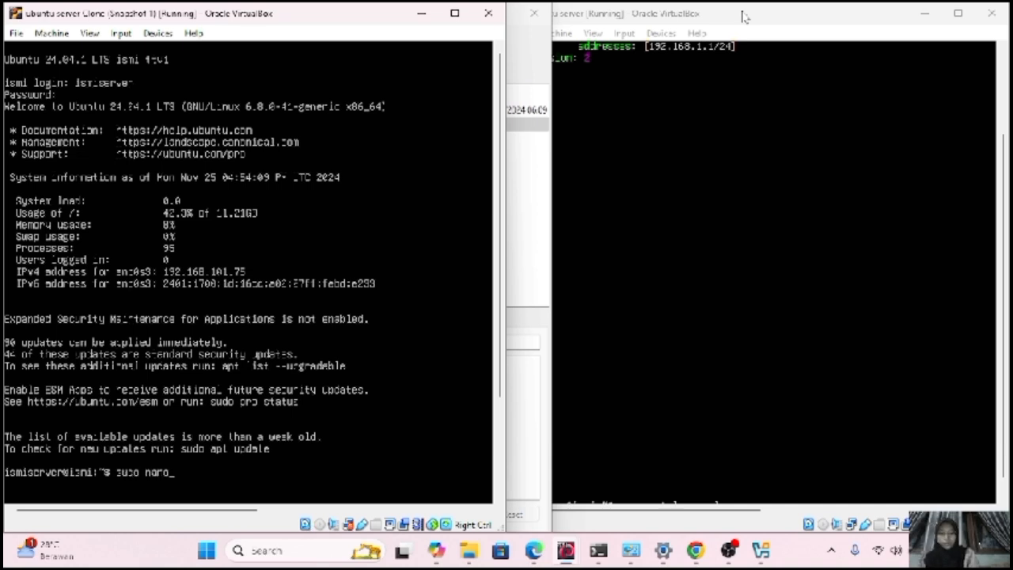
pyautogui.write('/et')
pyautogui.press('BackSpace')
pyautogui.press('BackSpace')
pyautogui.press('BackSpace')
pyautogui.write('/etc/neto')
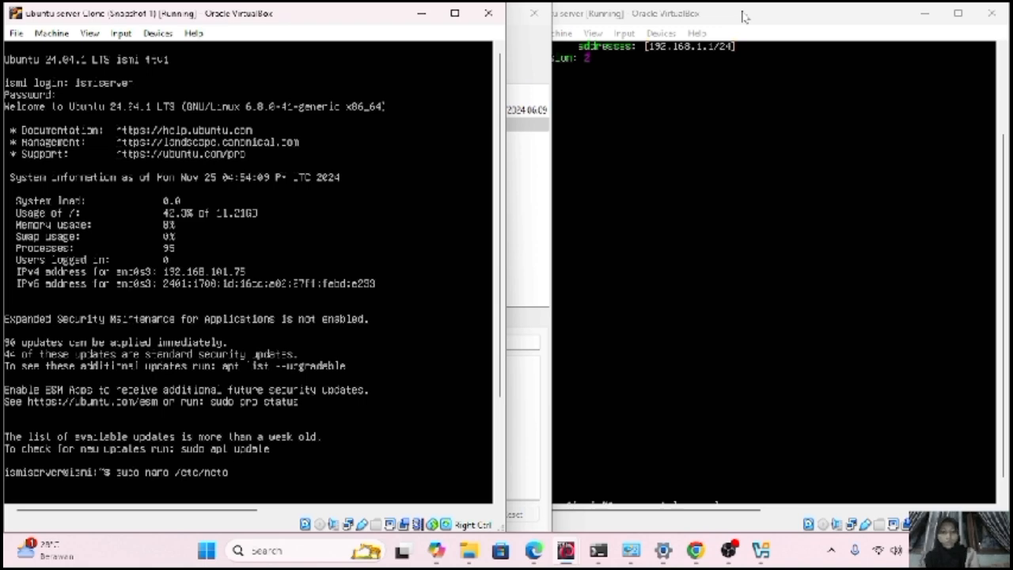
pyautogui.press('BackSpace')
pyautogui.write('pla')
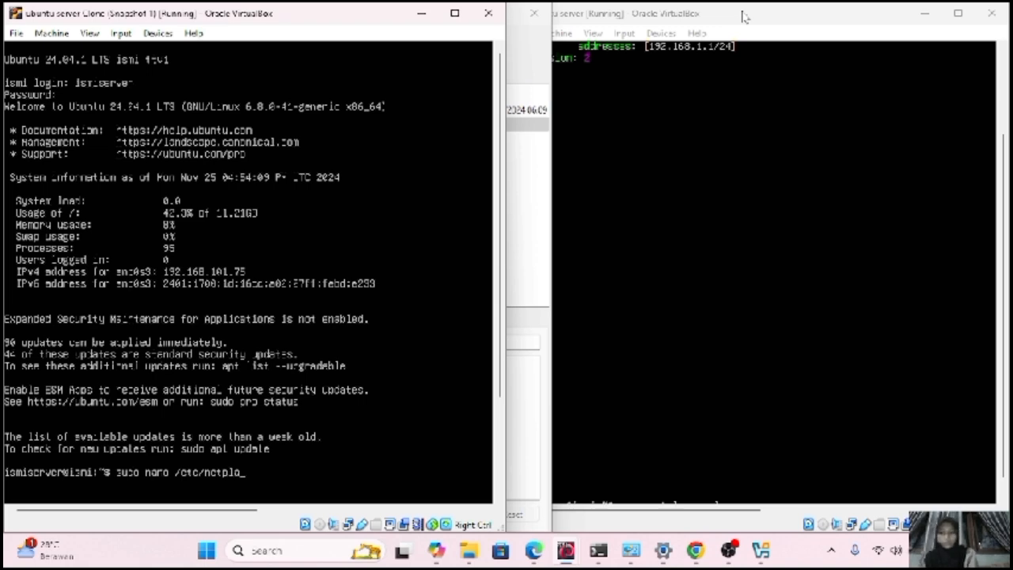
pyautogui.write('n')
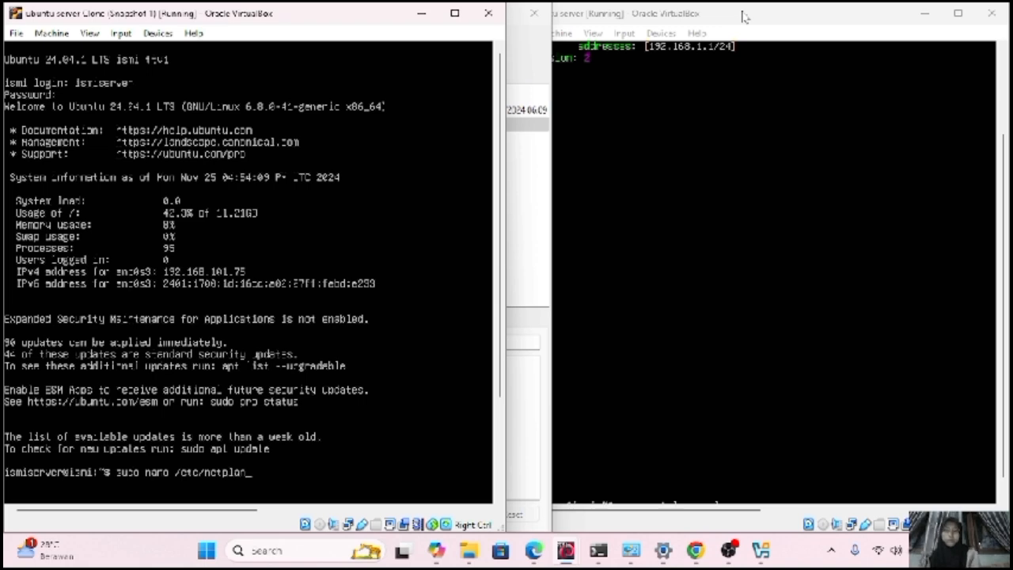
pyautogui.write('/')
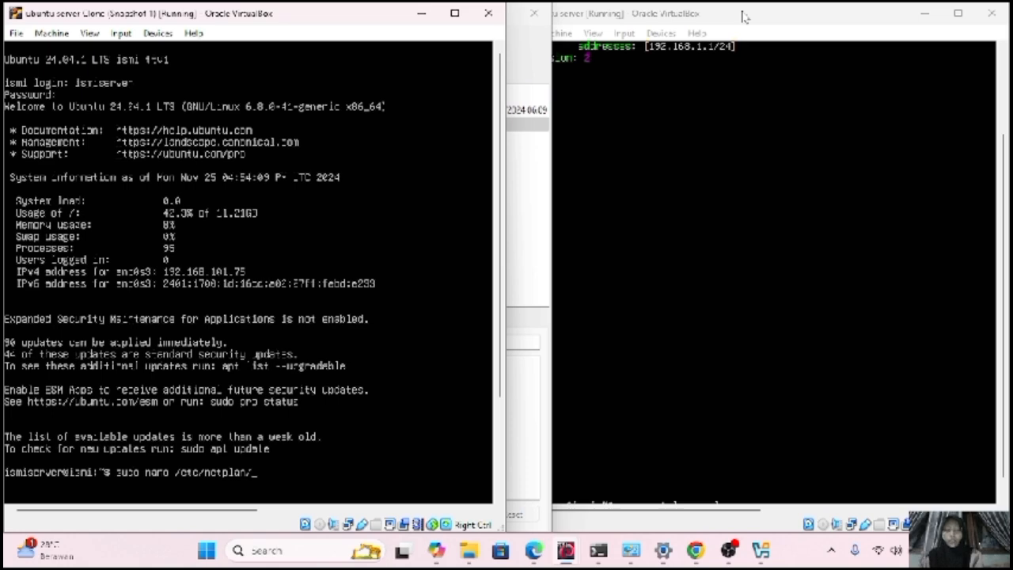
pyautogui.press('Tab')
pyautogui.press('Tab')
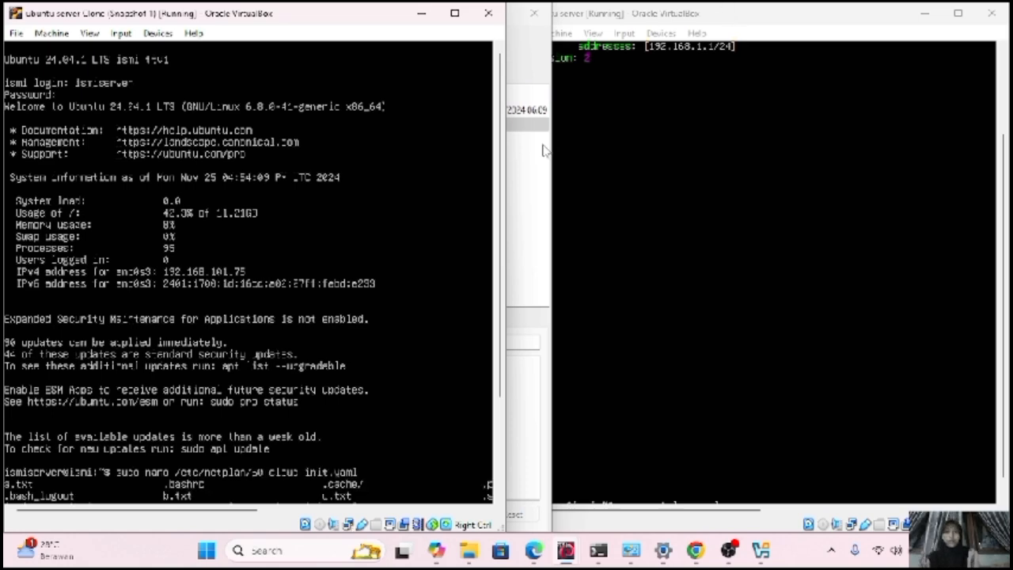
pyautogui.press('Return')
pyautogui.scroll(-3, 506, 137)
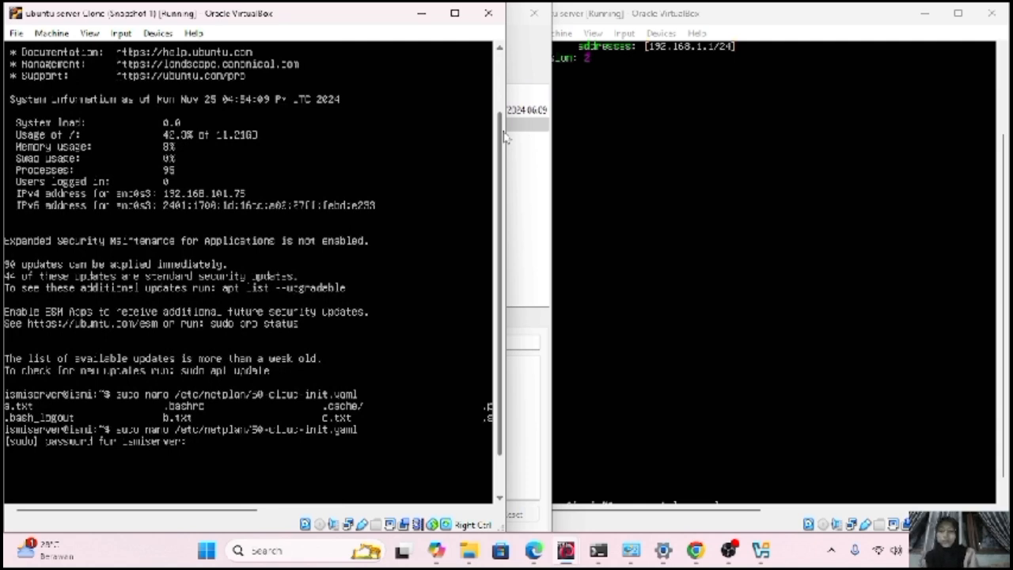
pyautogui.press('Return')
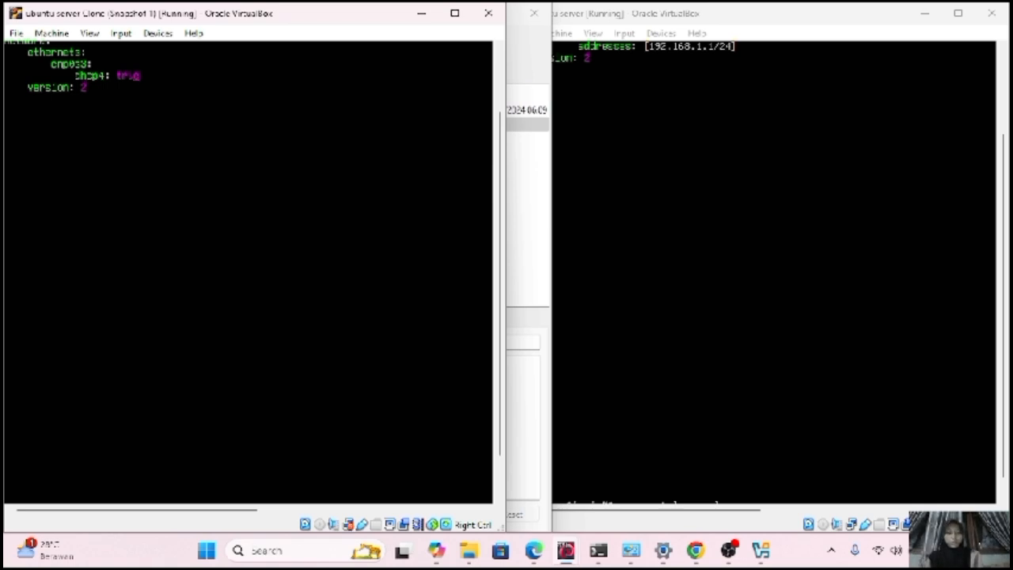
# Set dhcp4 to no under enp0s3 in the clone's 50-cloud-init.yaml file.
pyautogui.press('BackSpace')
pyautogui.press('BackSpace')
pyautogui.press('BackSpace')
pyautogui.press('BackSpace')
pyautogui.press('BackSpace')
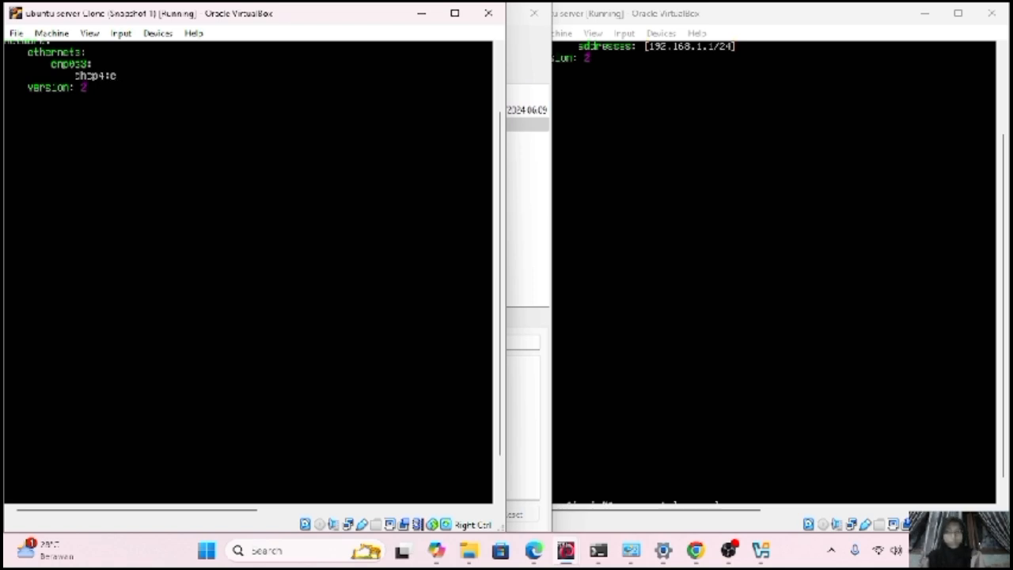
pyautogui.press('BackSpace')
pyautogui.write('n')
pyautogui.press('BackSpace')
pyautogui.write('o')
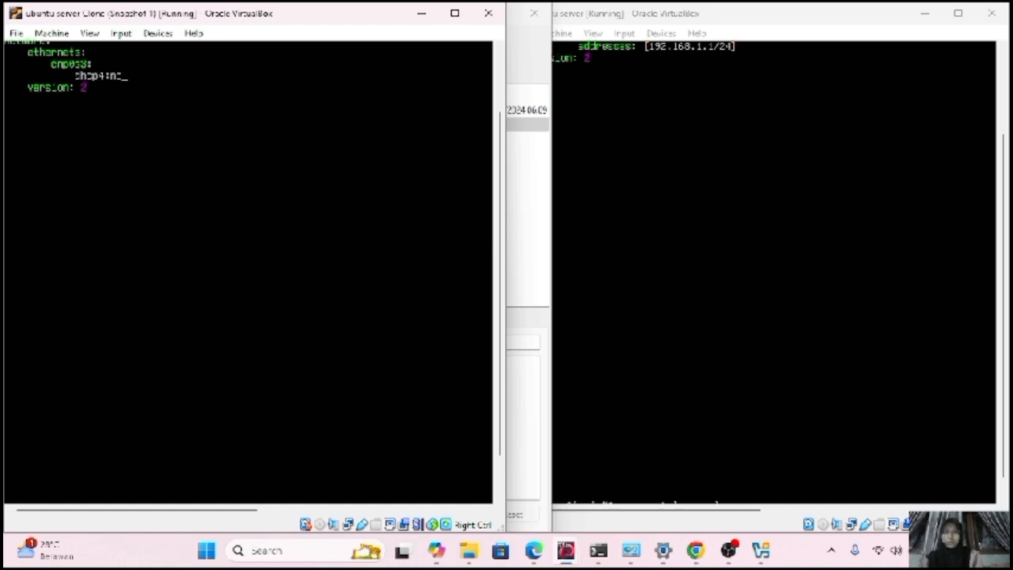
pyautogui.press('BackSpace')
pyautogui.press('BackSpace')
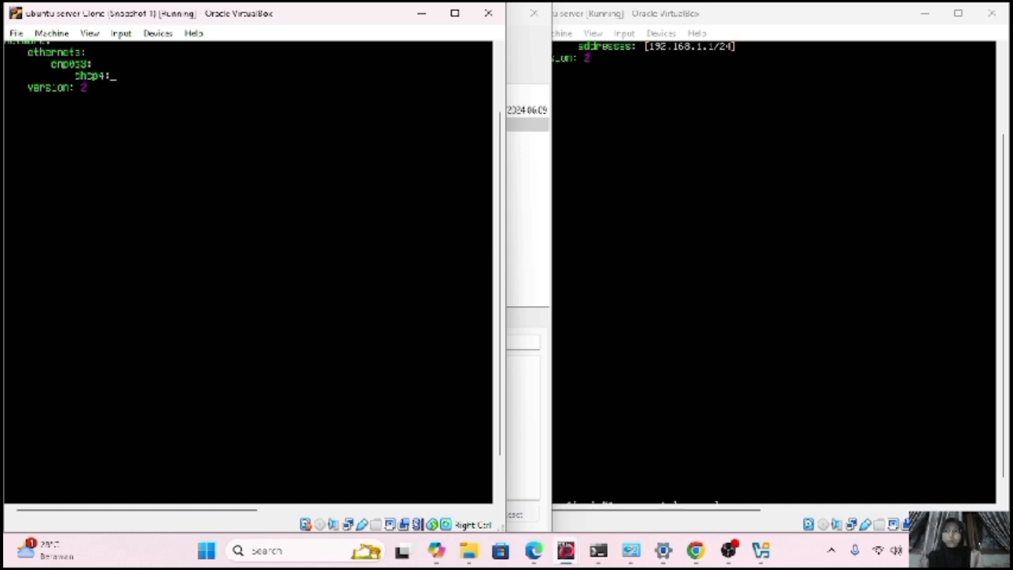
pyautogui.write('no')
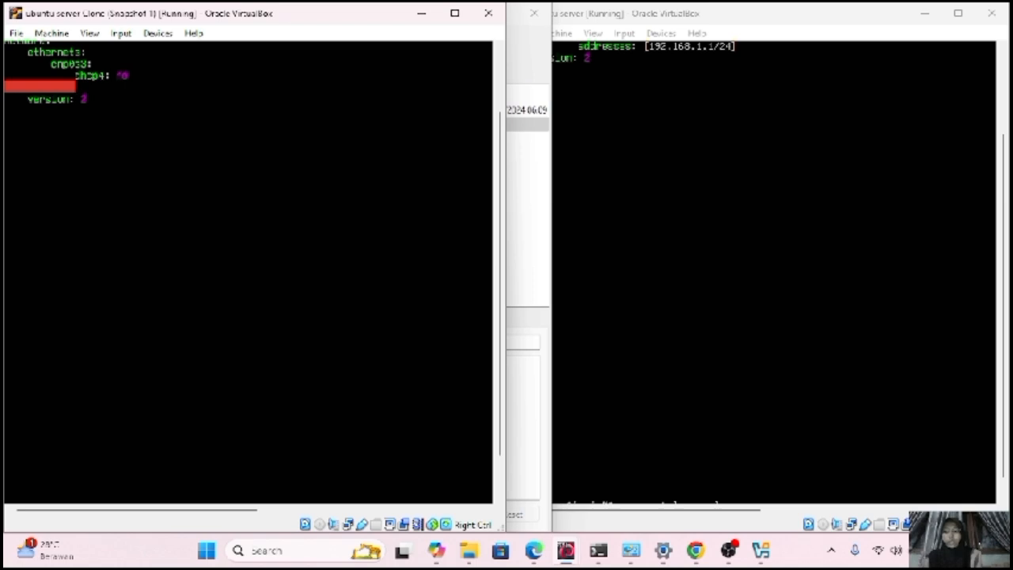
# Add the line addresses : [192.168.1.2/24] below dhcp4 in the clone's netplan file, aligned with the dhcp4 entry.
pyautogui.write('address')
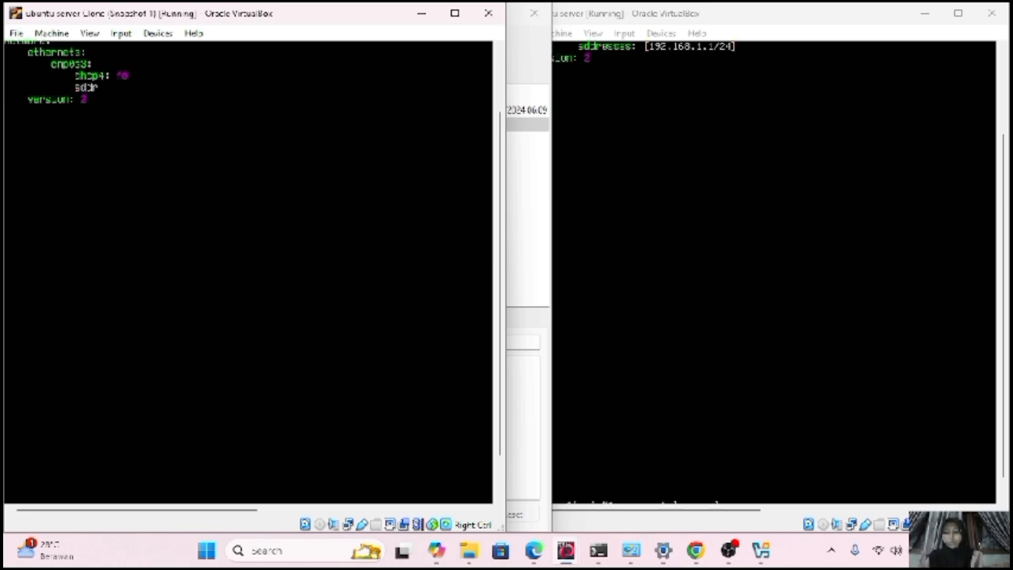
pyautogui.write('es')
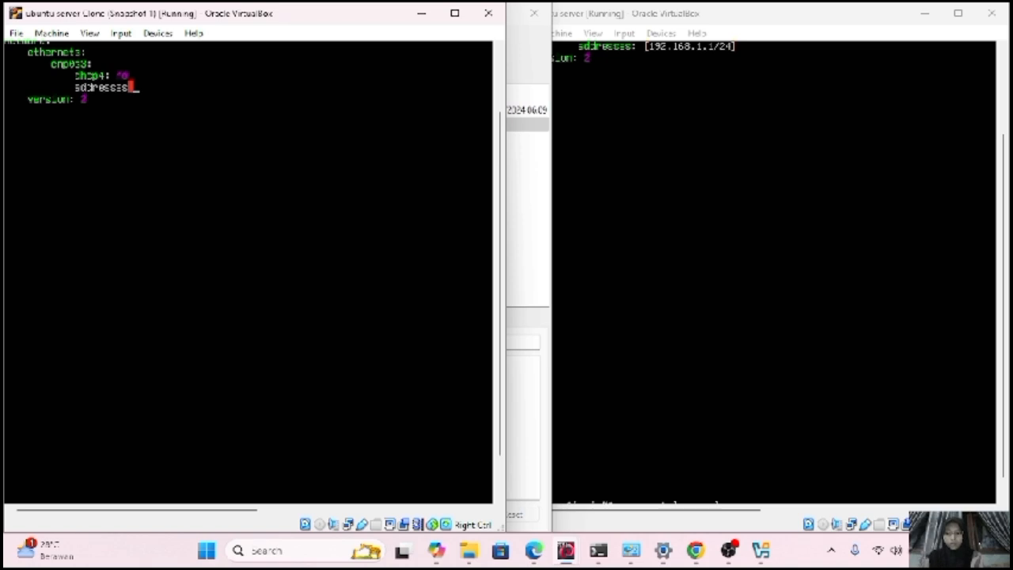
pyautogui.write(' :')
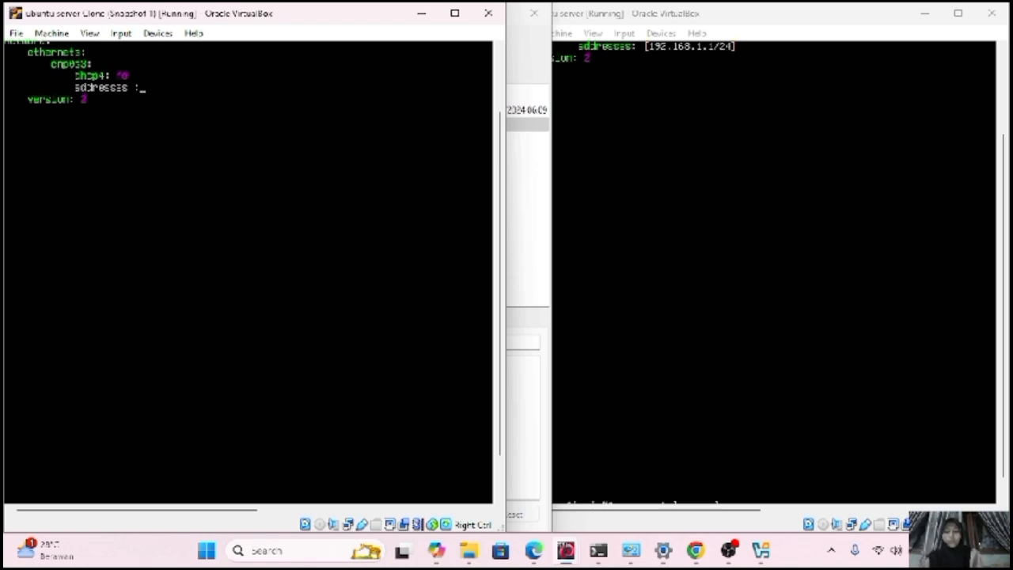
pyautogui.write(' [')
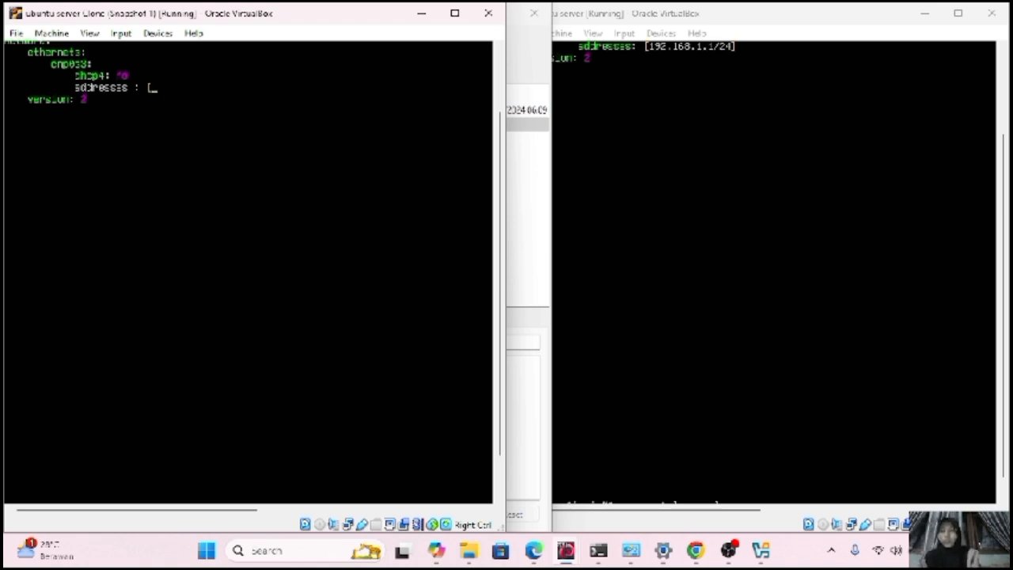
pyautogui.write('192')
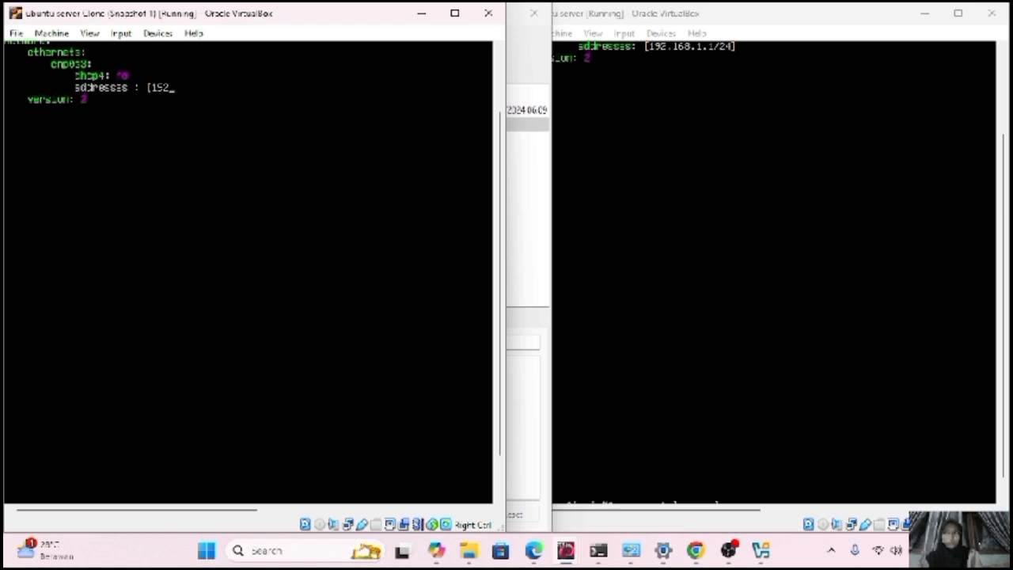
pyautogui.write('.')
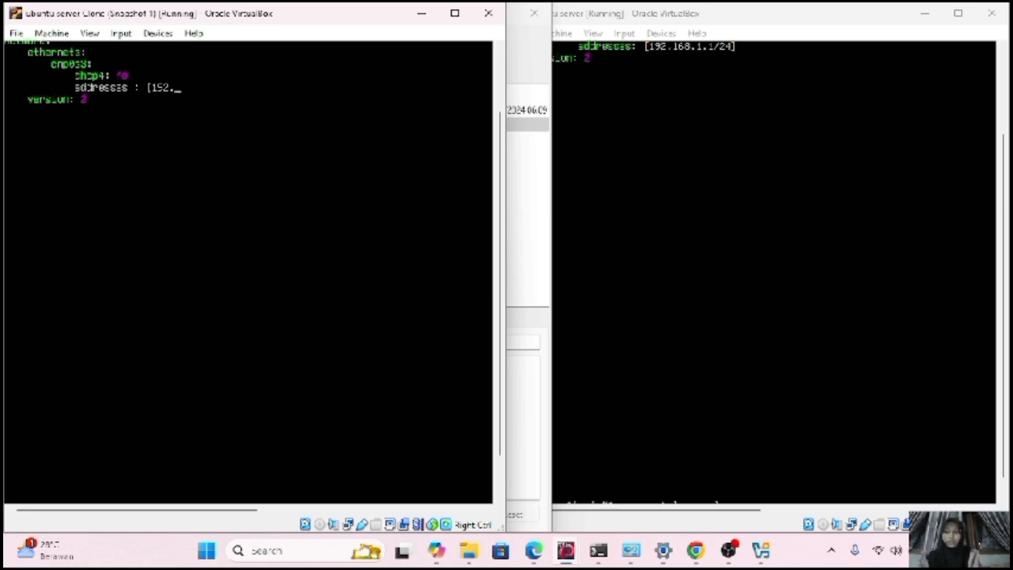
pyautogui.write('168')
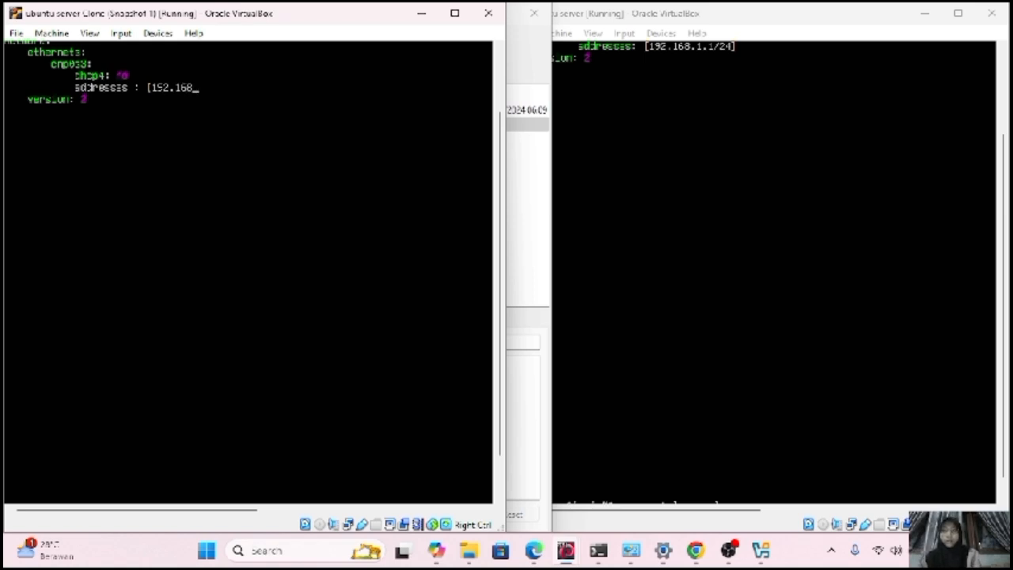
pyautogui.write('.')
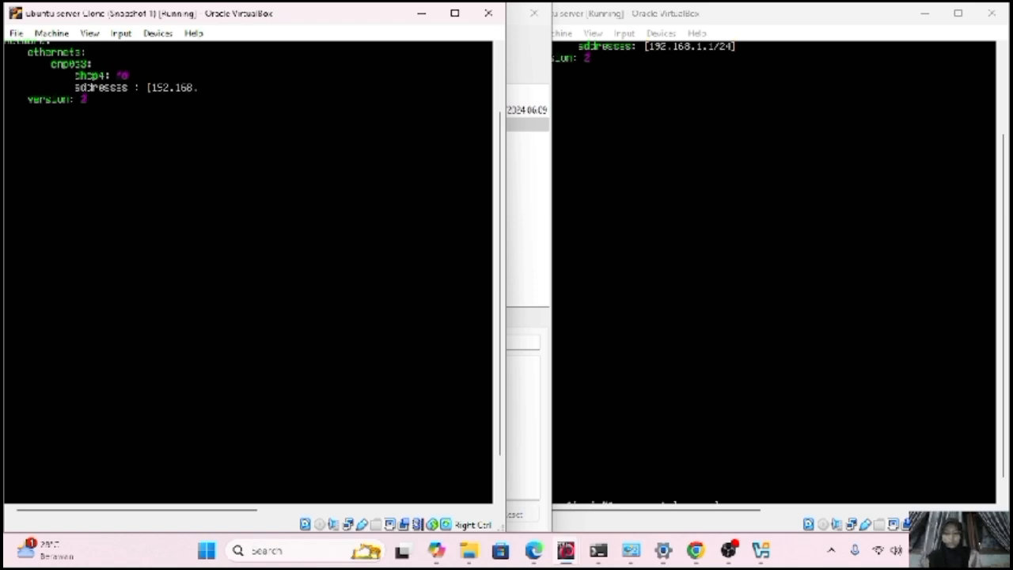
pyautogui.write('1.2/24')
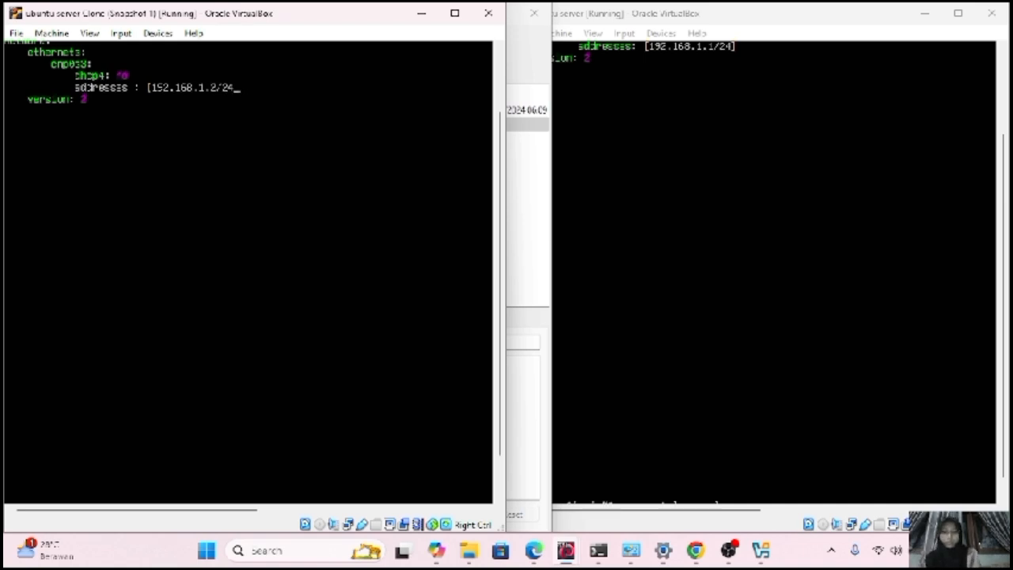
pyautogui.write(']')
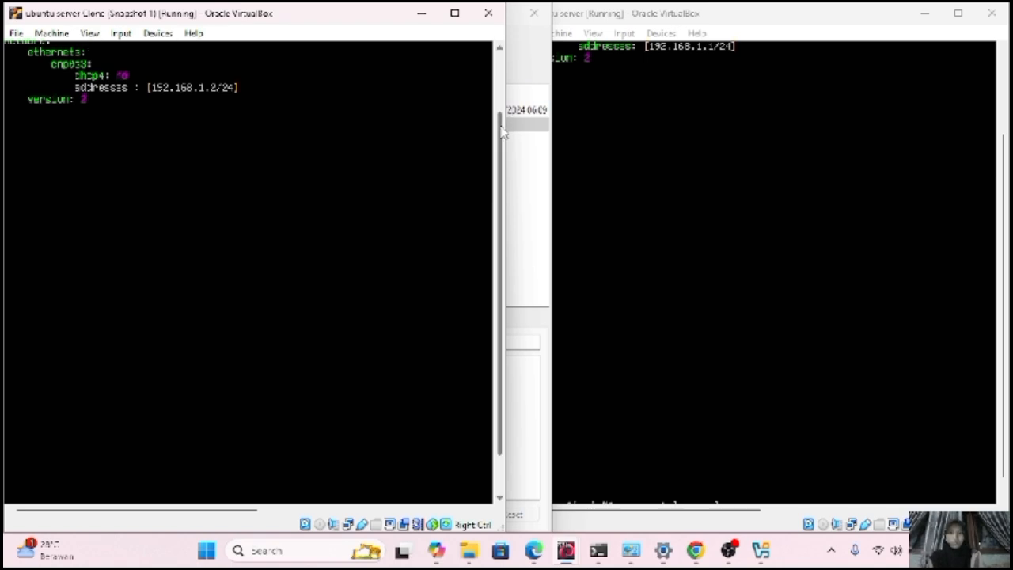
# Save the clone's /etc/netplan/50-cloud-init.yaml file and apply the configuration with sudo netplan apply.
pyautogui.scroll(-3, 503, 133)
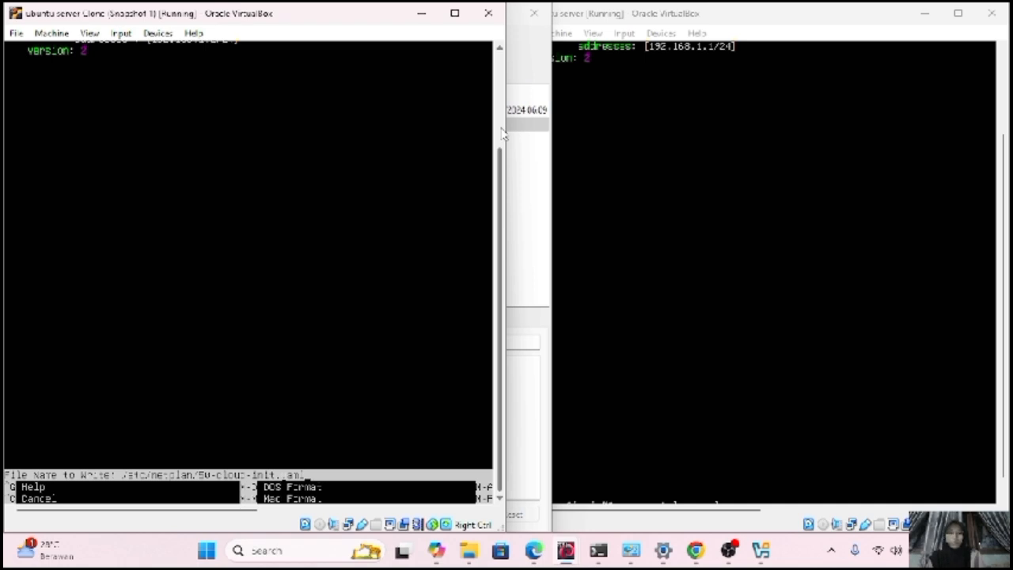
pyautogui.press('Return')
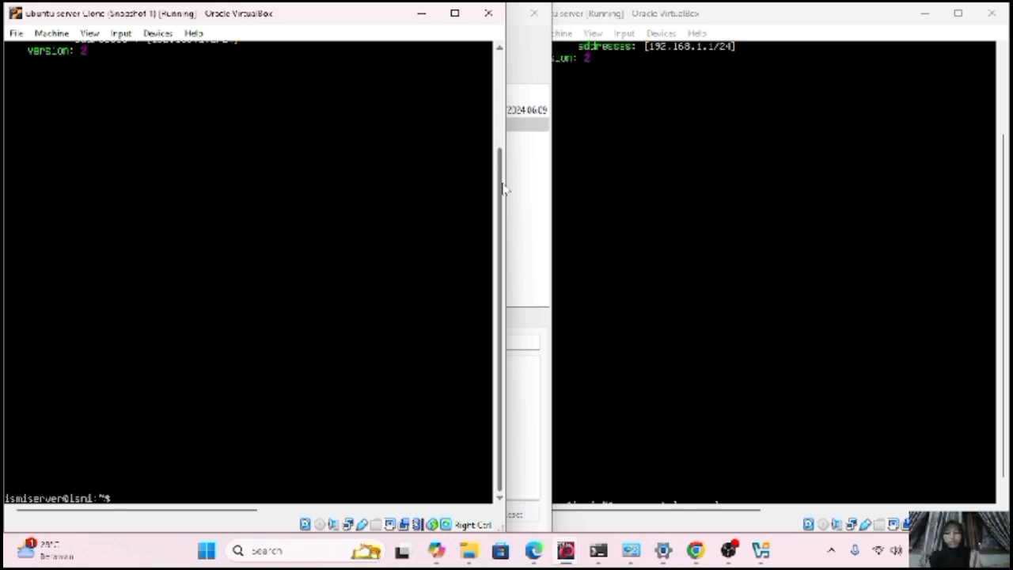
pyautogui.write('sud')
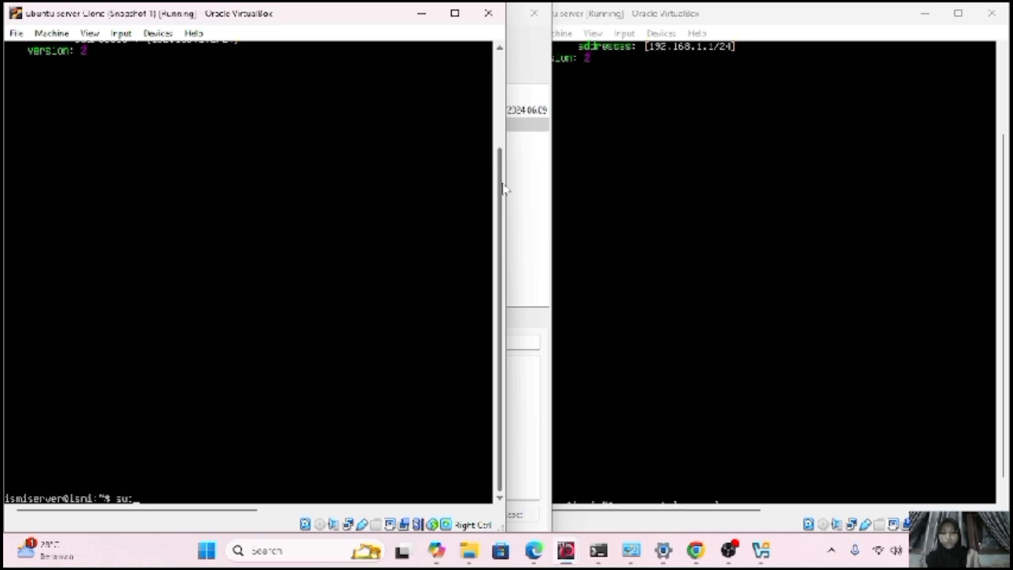
pyautogui.write('o na')
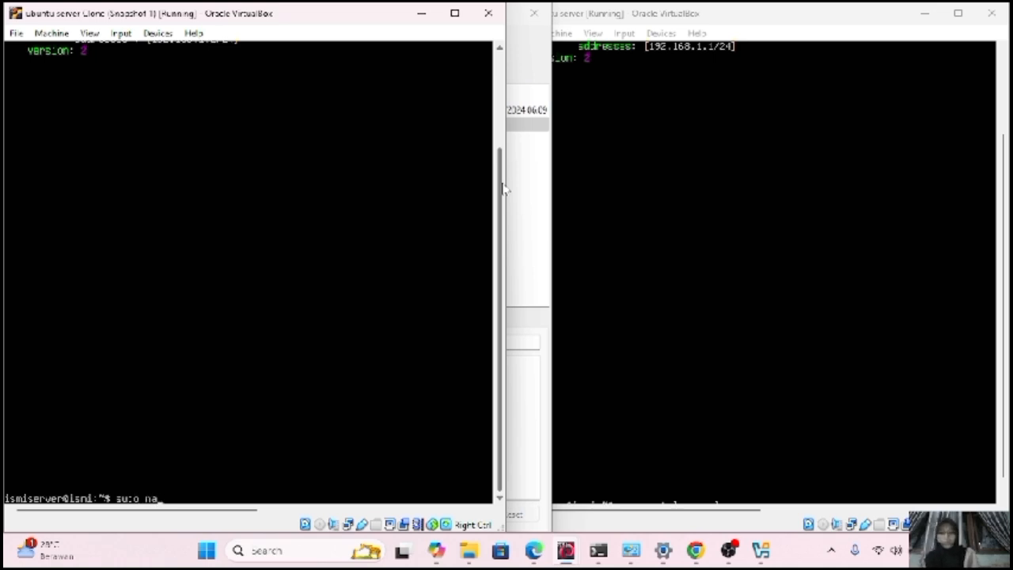
pyautogui.write('no netplan appl')
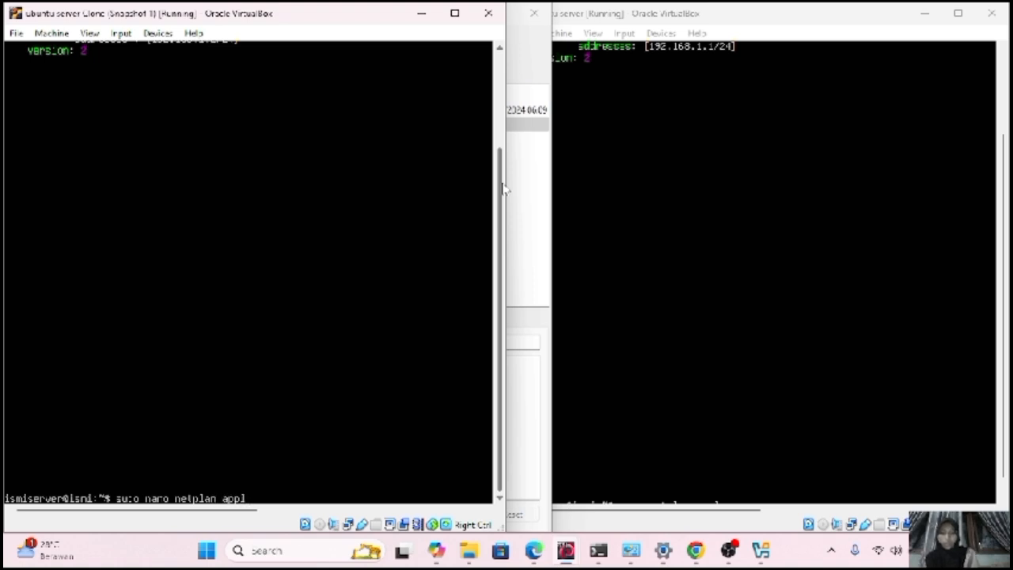
pyautogui.write('y')
pyautogui.press('BackSpace')
pyautogui.press('BackSpace')
pyautogui.press('BackSpace')
pyautogui.press('BackSpace')
pyautogui.press('BackSpace')
pyautogui.press('BackSpace')
pyautogui.press('BackSpace')
pyautogui.press('BackSpace')
pyautogui.press('BackSpace')
pyautogui.press('BackSpace')
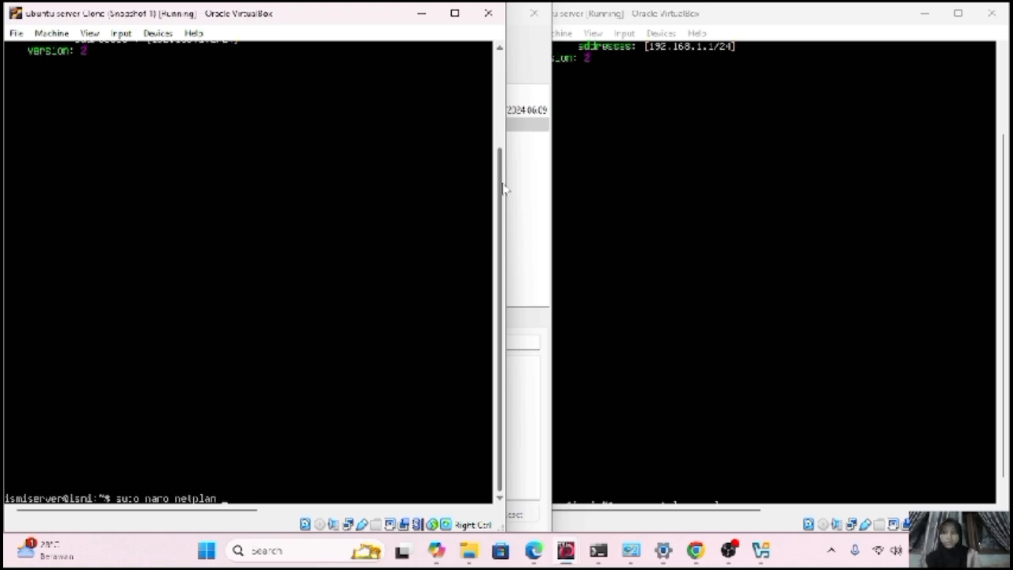
pyautogui.press('BackSpace')
pyautogui.press('BackSpace')
pyautogui.press('BackSpace')
pyautogui.press('BackSpace')
pyautogui.press('BackSpace')
pyautogui.press('BackSpace')
pyautogui.press('BackSpace')
pyautogui.press('BackSpace')
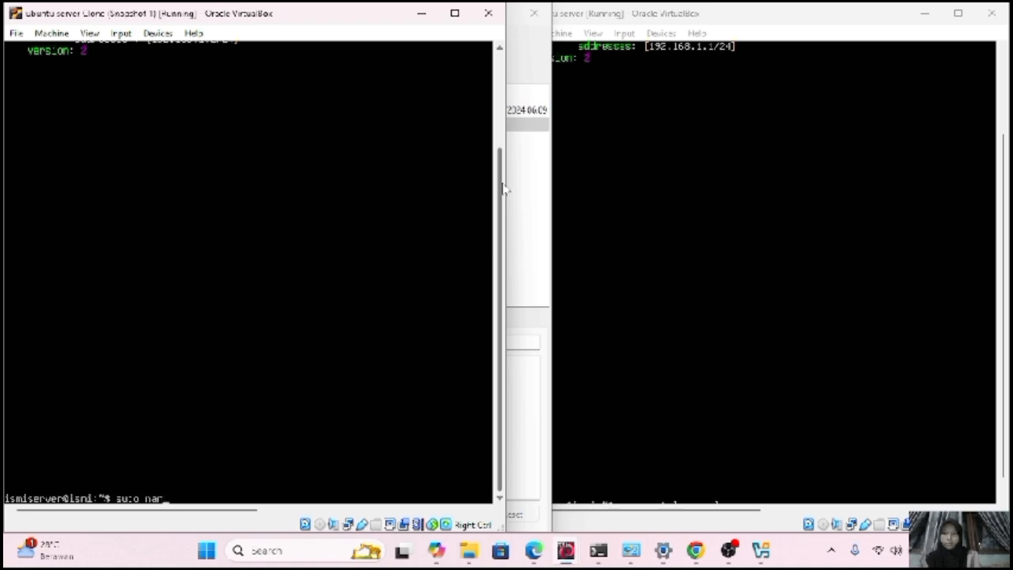
pyautogui.write('net')
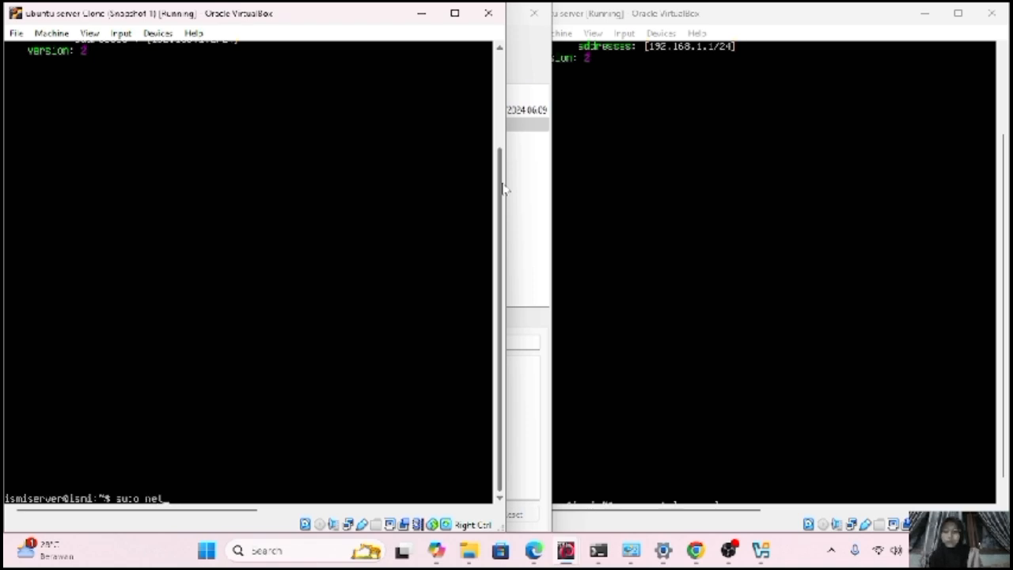
pyautogui.write('plan')
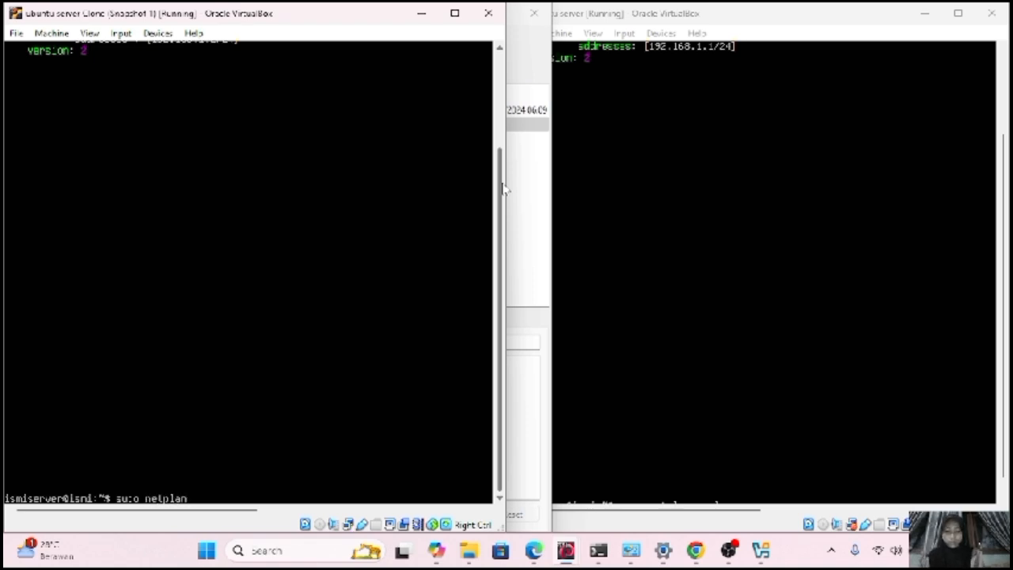
pyautogui.write(' apply')
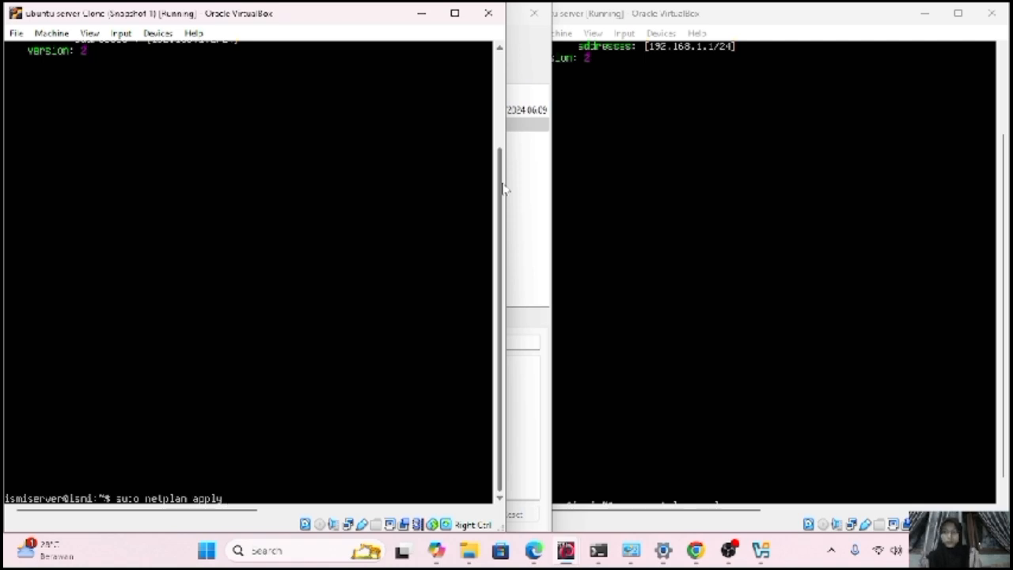
pyautogui.press('Return')
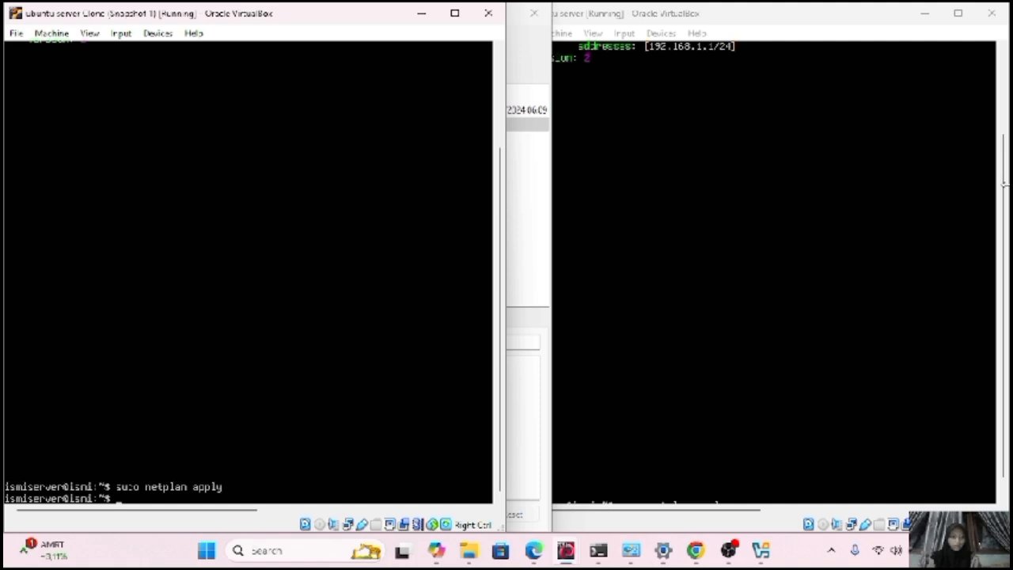
pyautogui.press('Return')
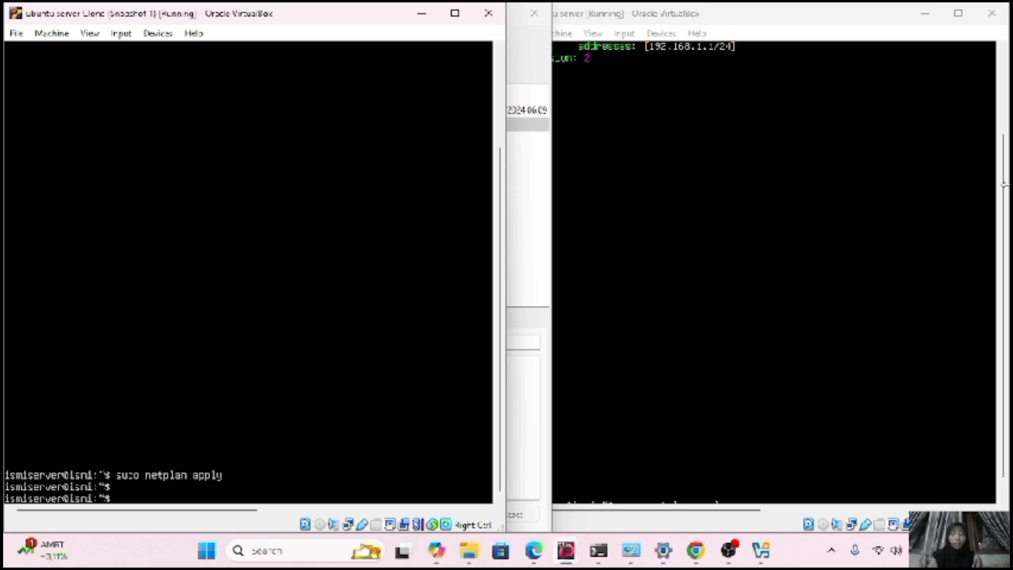
# Power off the ubuntu server and ubuntu server Clone machines and maximize the VirtualBox Manager window.
pyautogui.click(992, 12)
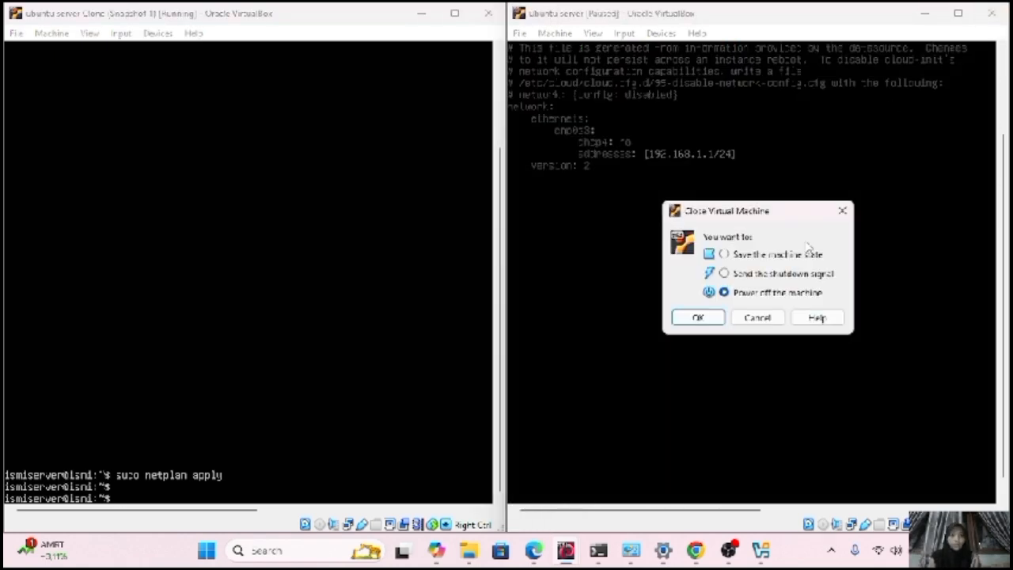
pyautogui.click(703, 320)
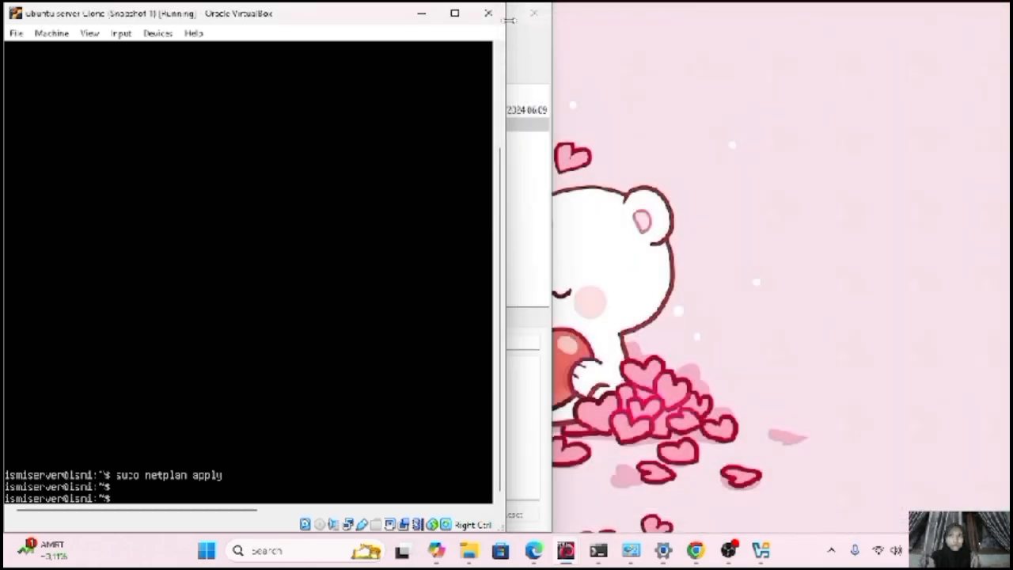
pyautogui.click(496, 19)
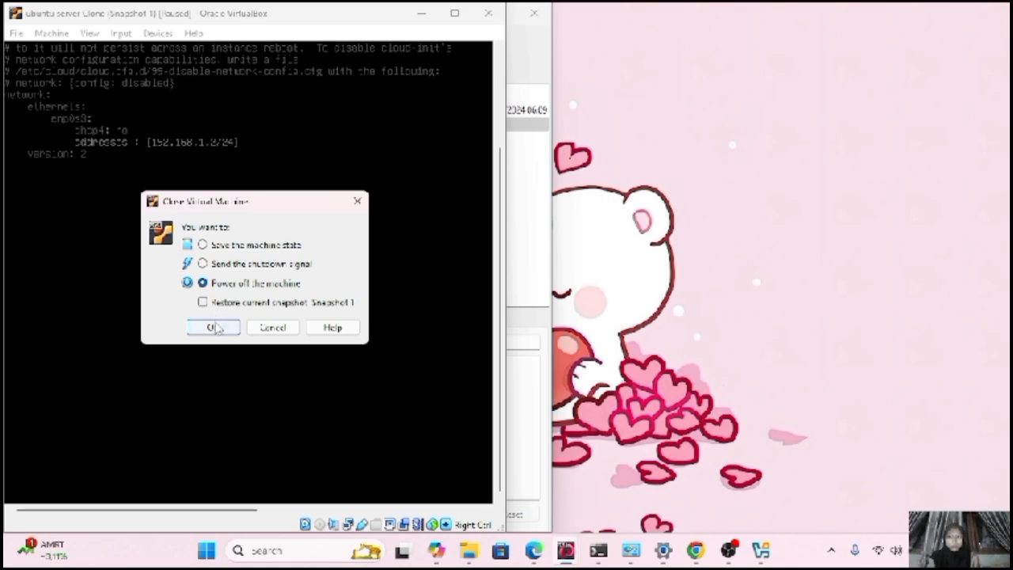
pyautogui.click(224, 327)
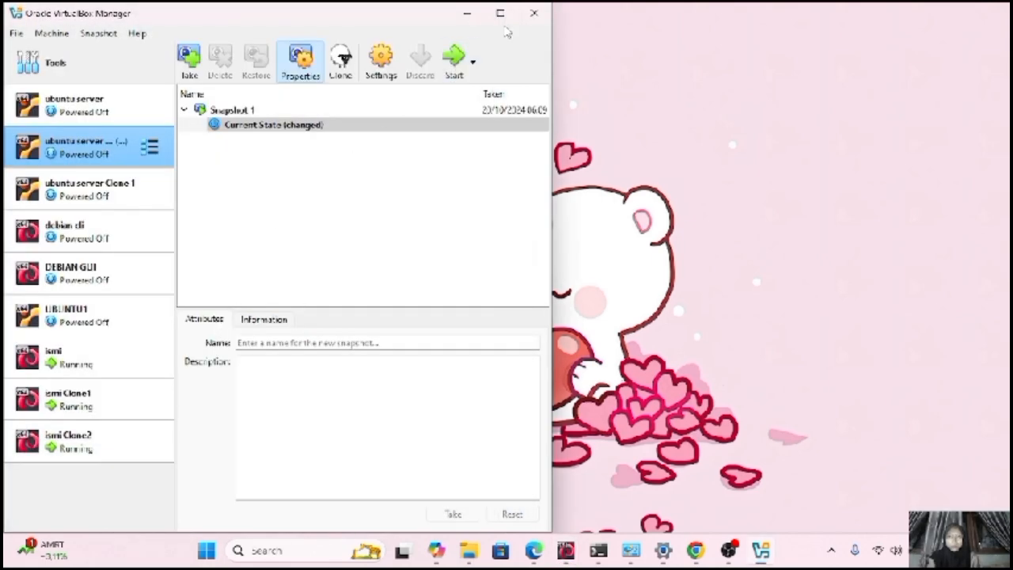
pyautogui.click(499, 14)
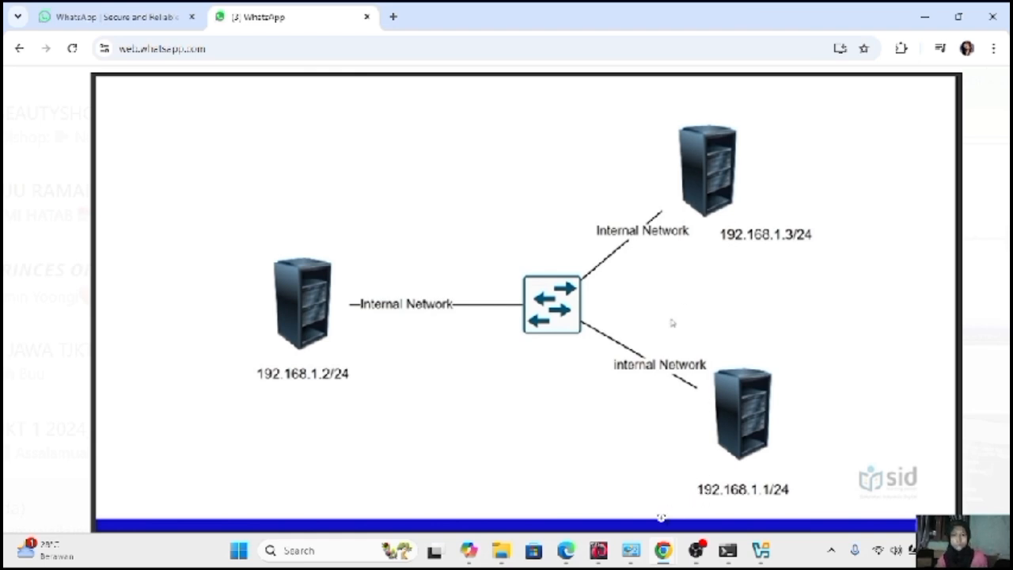
# Switch to VirtualBox Manager and attach Adapter 1 of ubuntu server to Internal Network with the name internal 1.
pyautogui.click(720, 496)
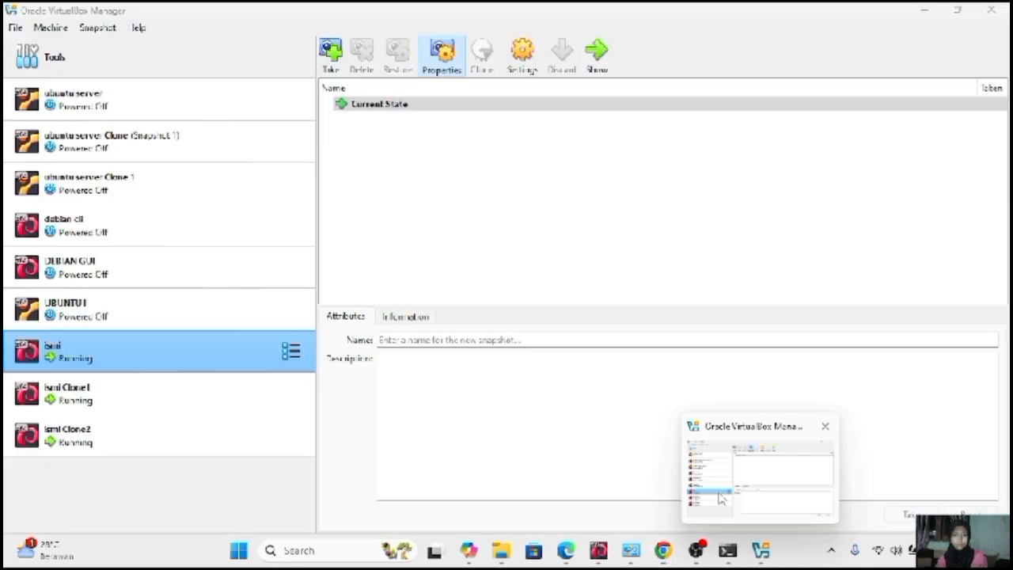
pyautogui.click(210, 115)
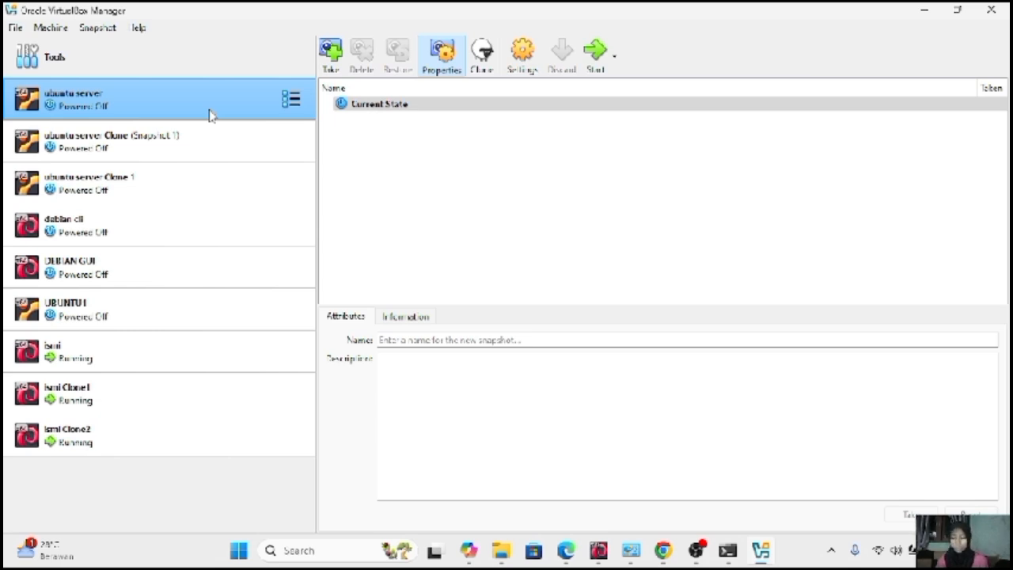
pyautogui.click(517, 57)
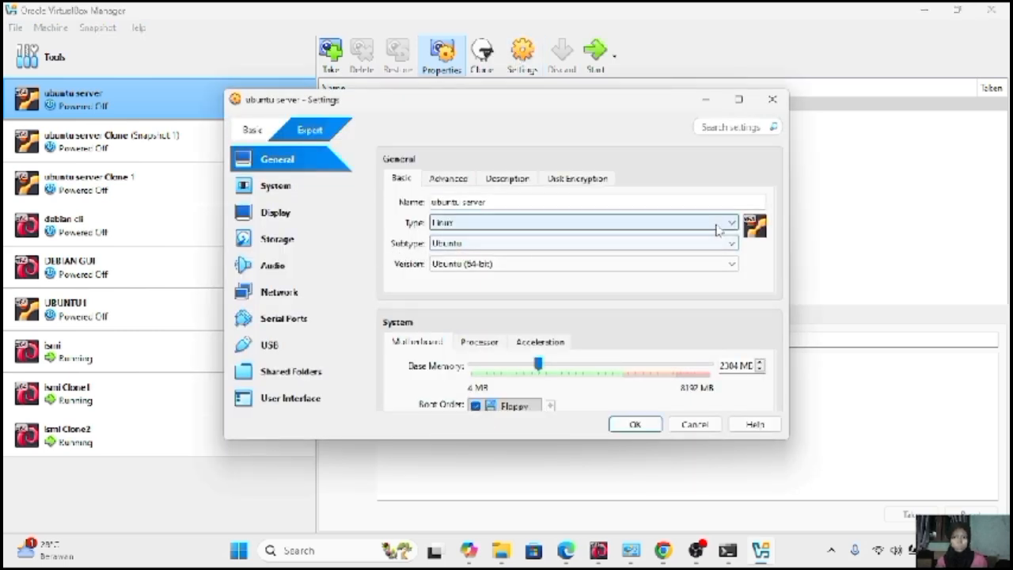
pyautogui.click(266, 295)
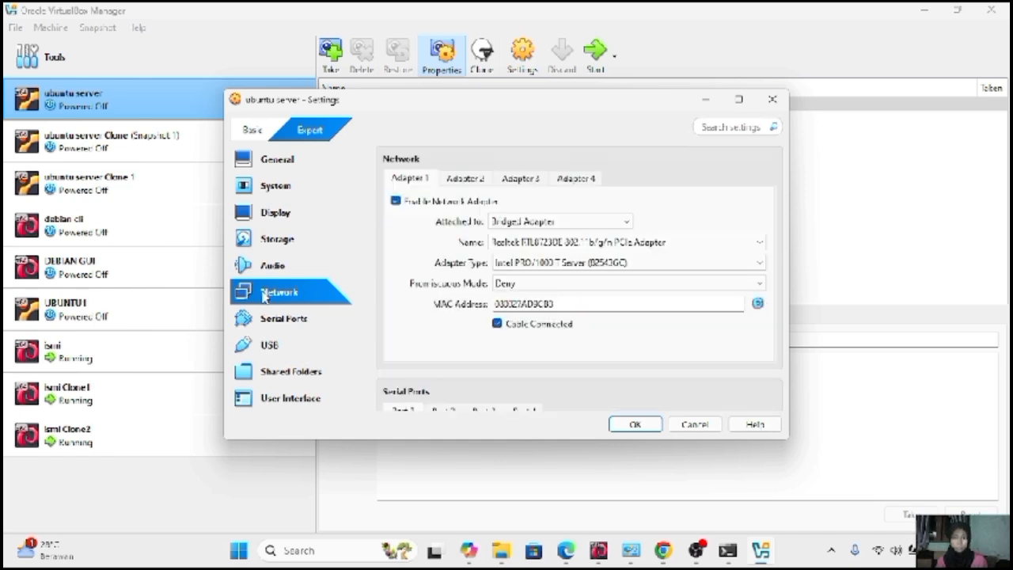
pyautogui.click(630, 225)
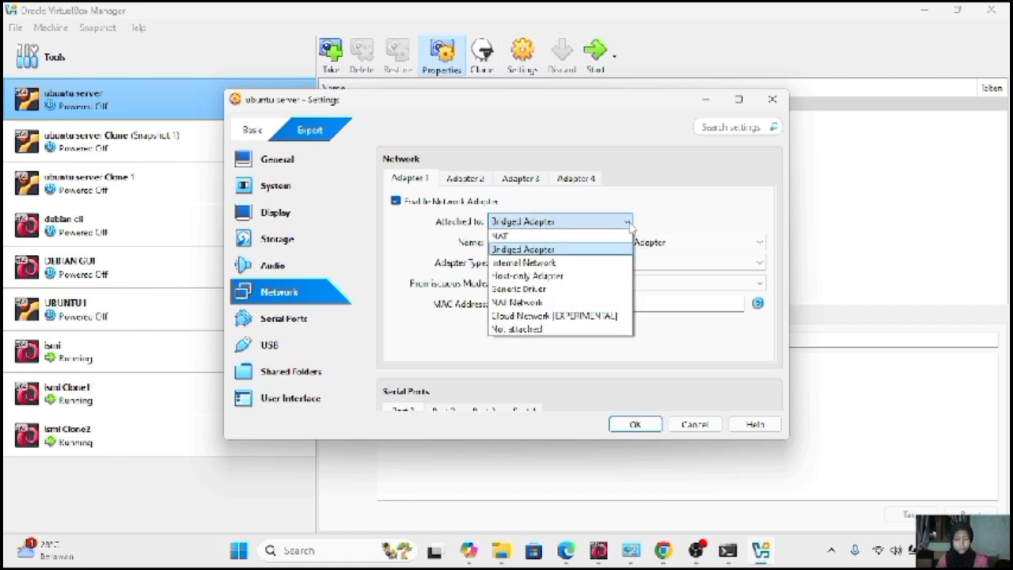
pyautogui.click(558, 263)
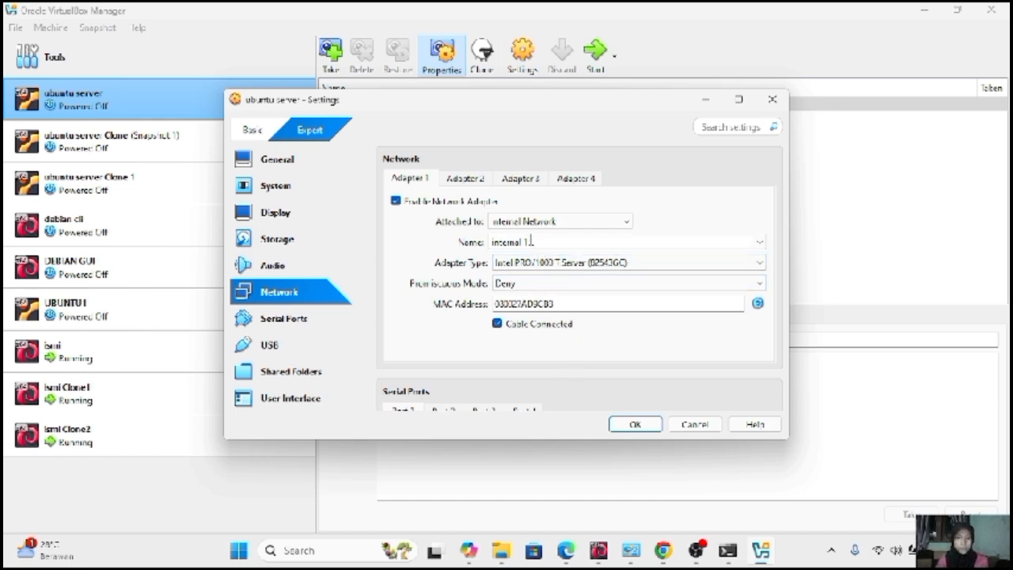
pyautogui.click(651, 427)
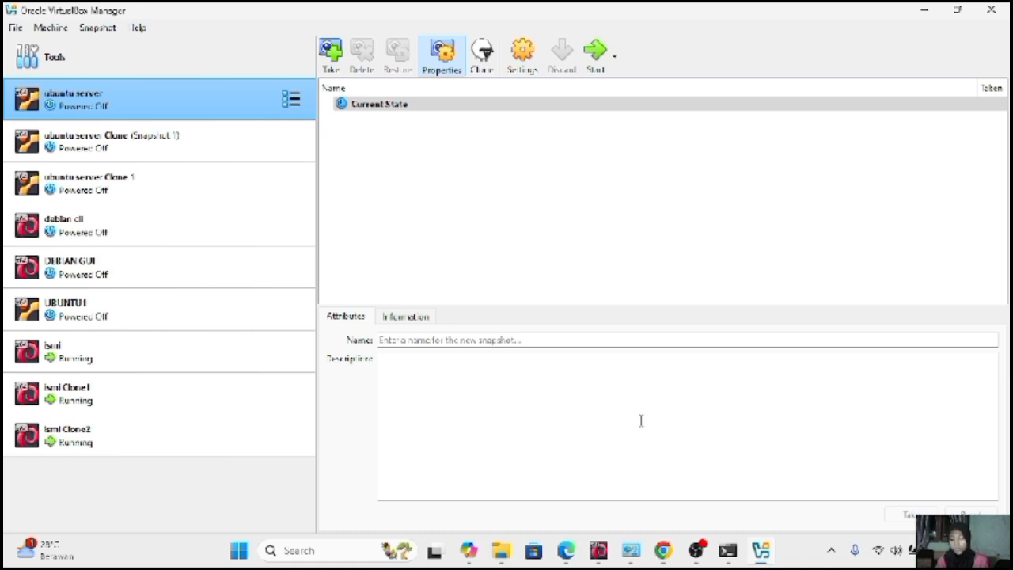
# Attach Adapter 1 of ubuntu server Clone to Internal Network with the name internal 1.
pyautogui.click(254, 131)
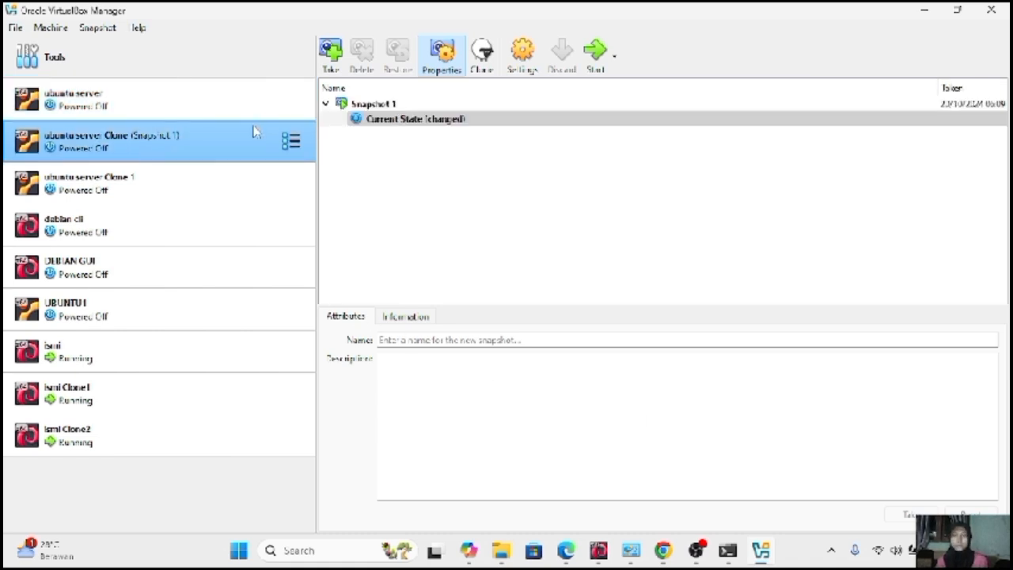
pyautogui.click(529, 54)
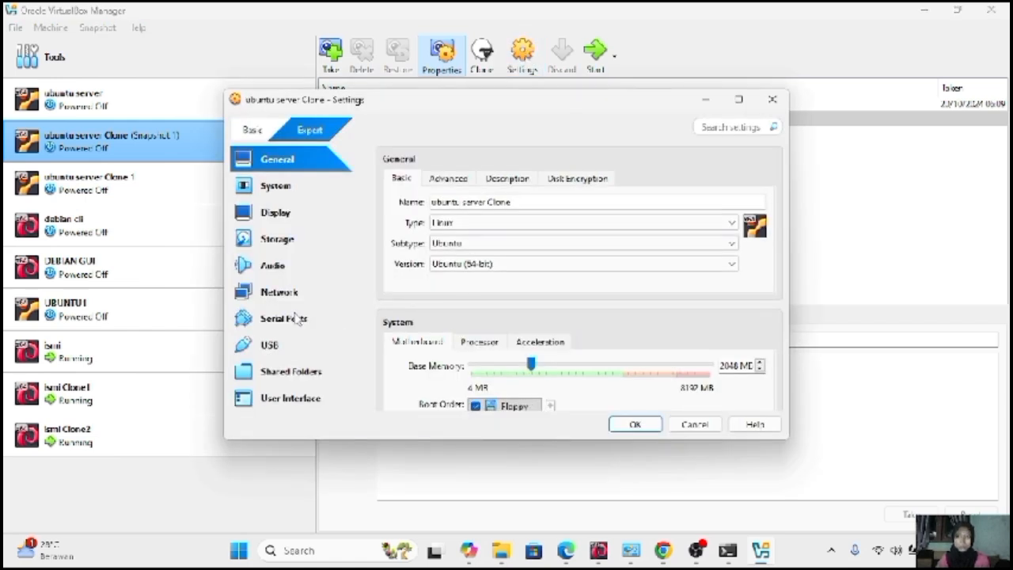
pyautogui.click(302, 298)
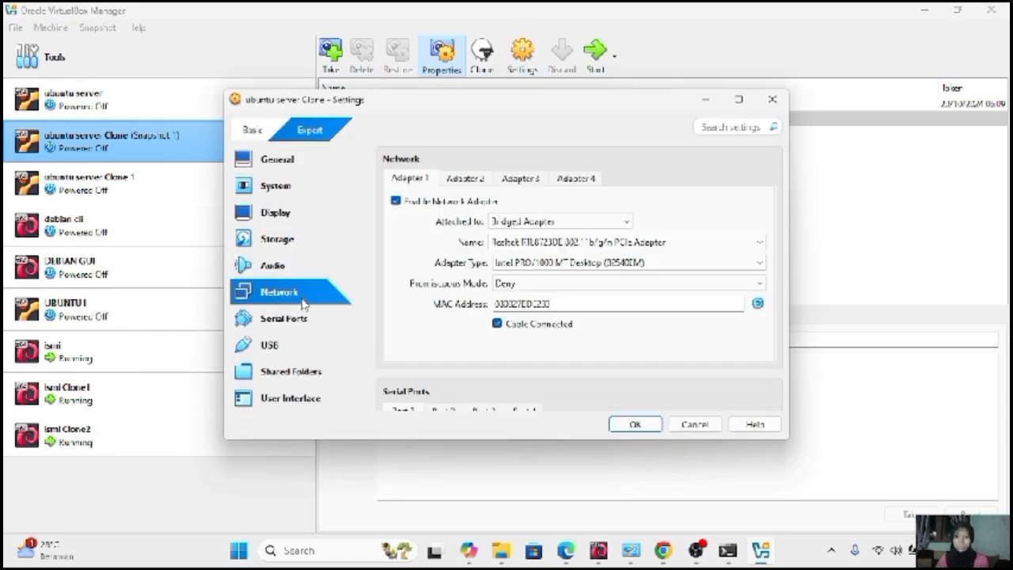
pyautogui.click(621, 225)
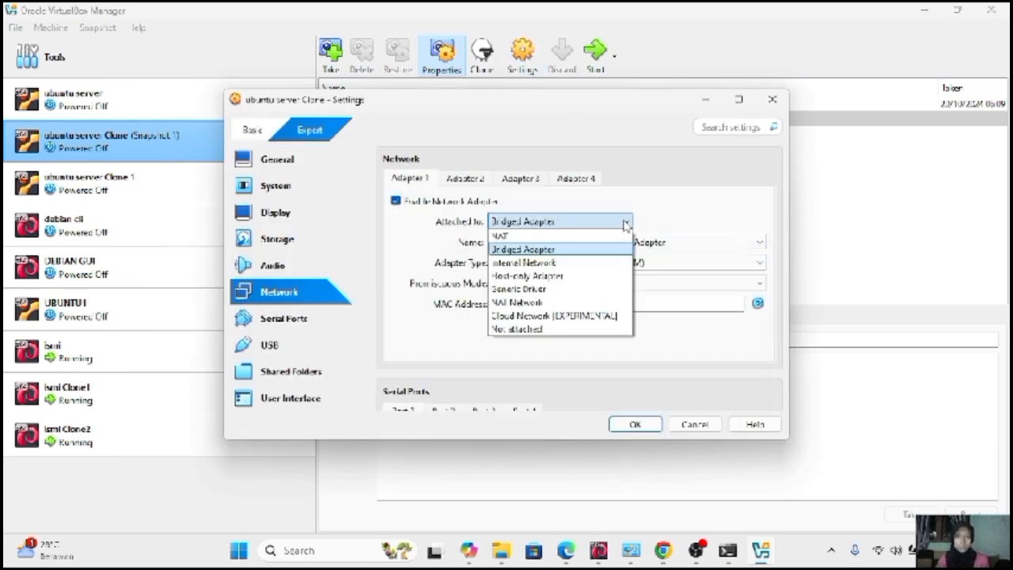
pyautogui.click(576, 263)
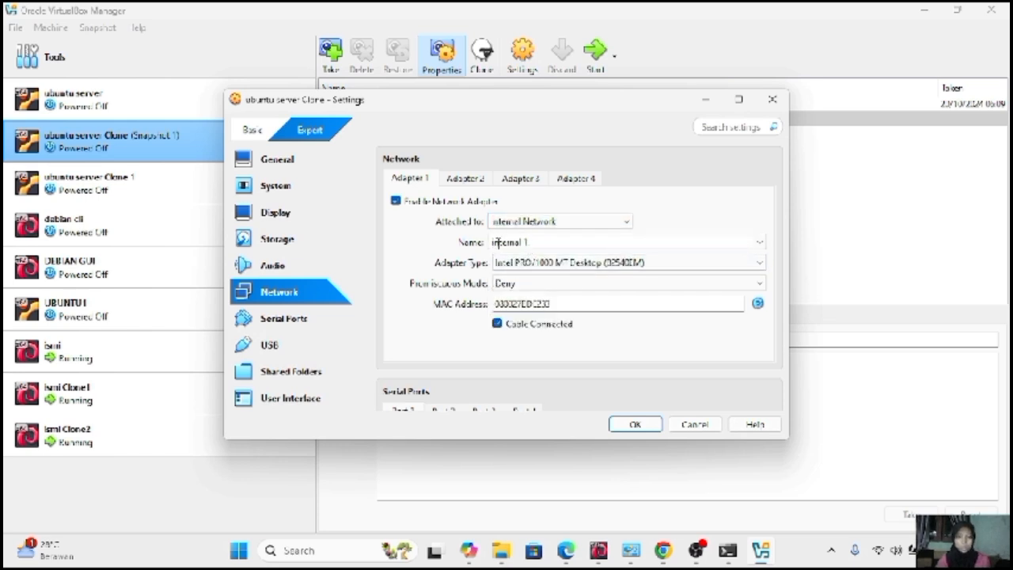
pyautogui.click(653, 426)
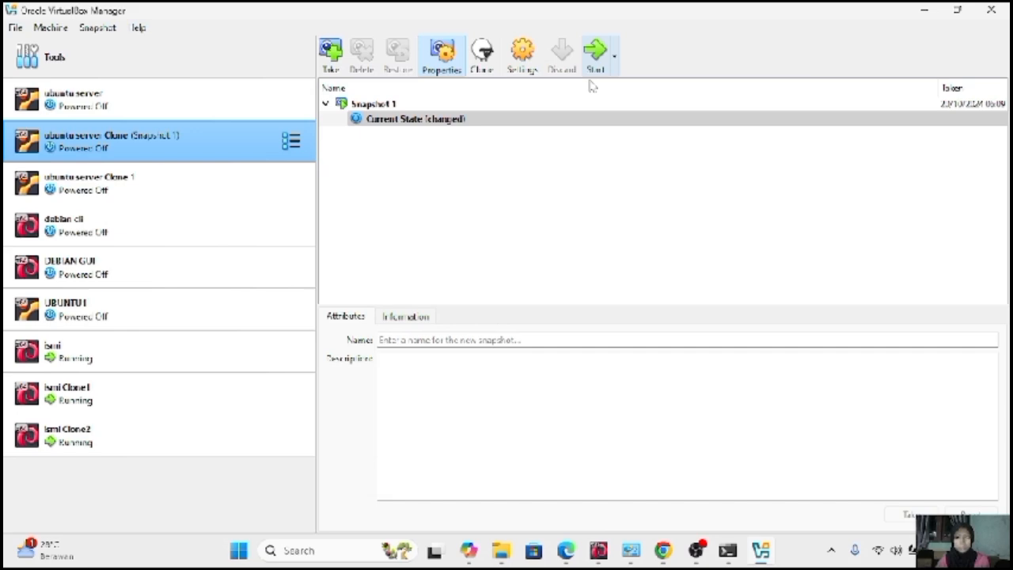
pyautogui.click(237, 103)
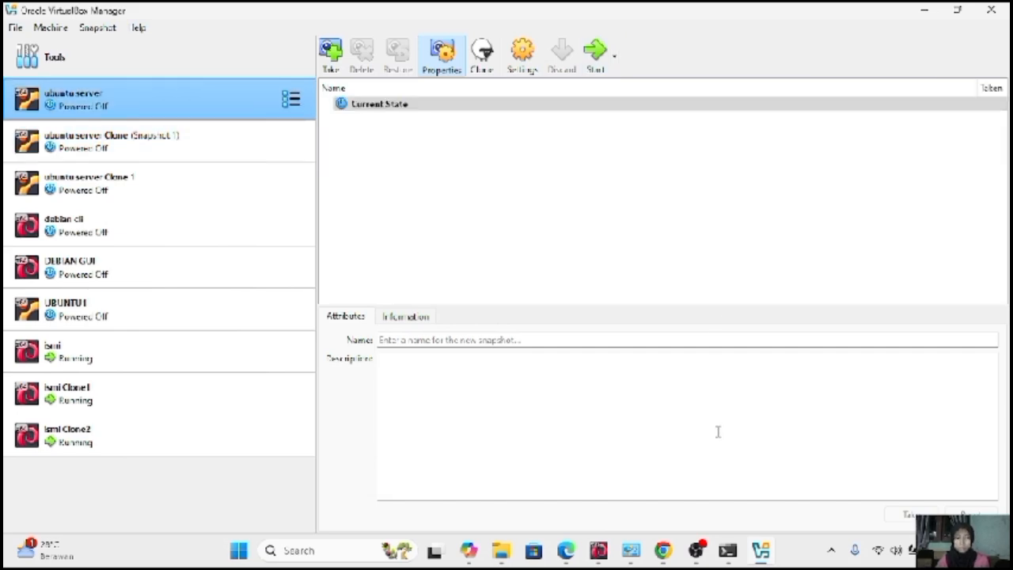
pyautogui.click(696, 550)
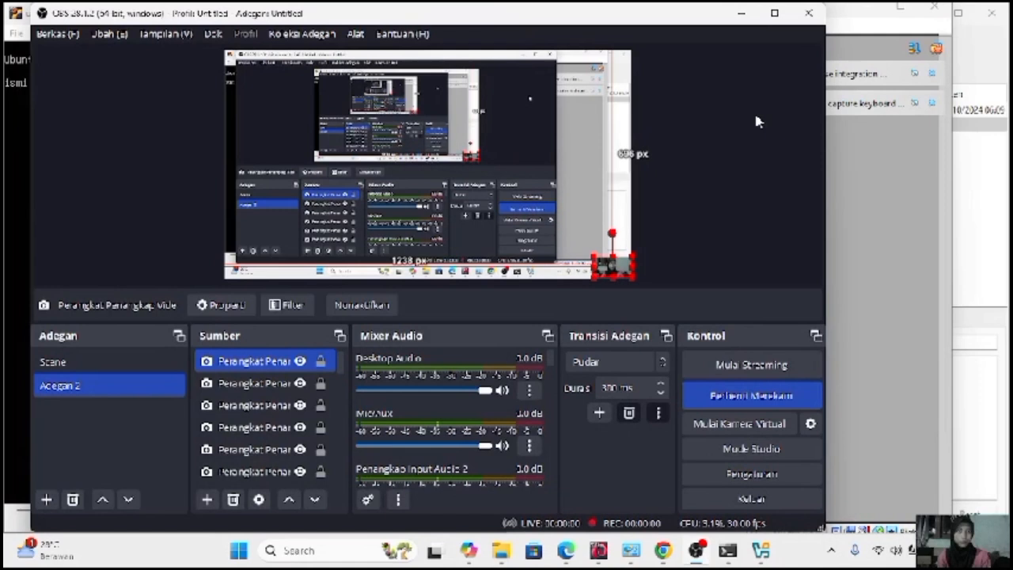
pyautogui.click(742, 14)
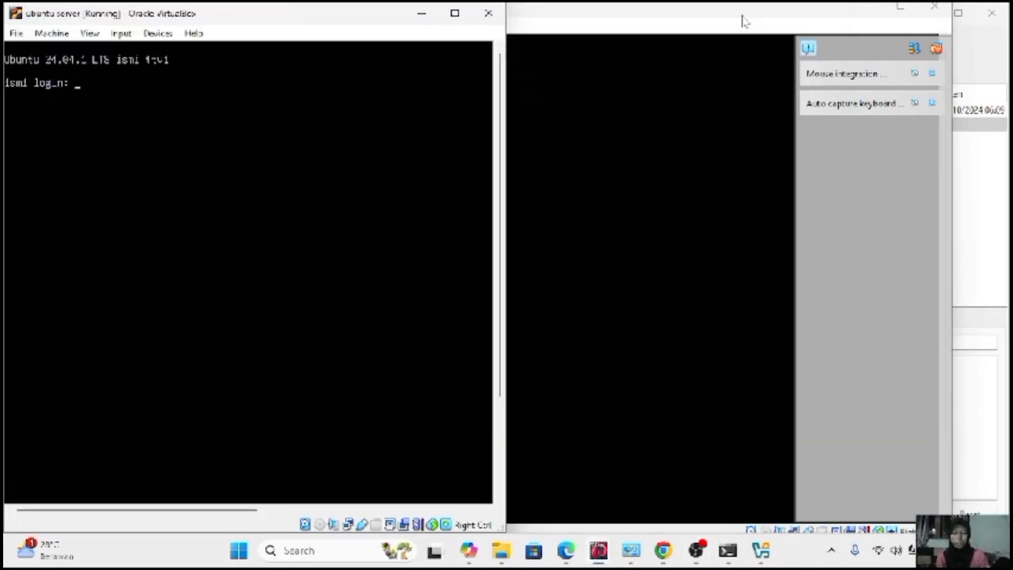
# Log in to the ubuntu server machine with the account's username and password.
pyautogui.write('ismiserver')
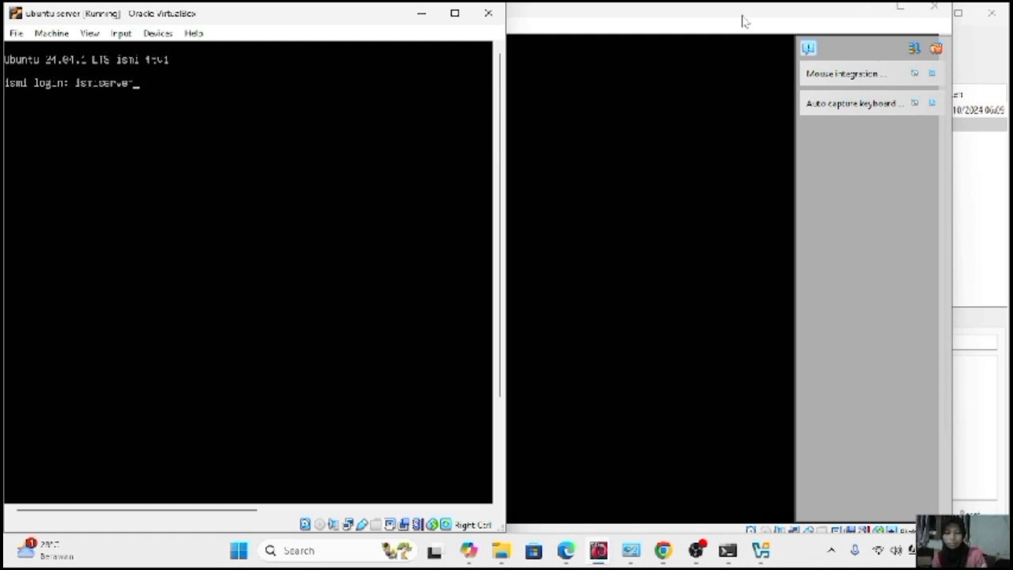
pyautogui.press('Return')
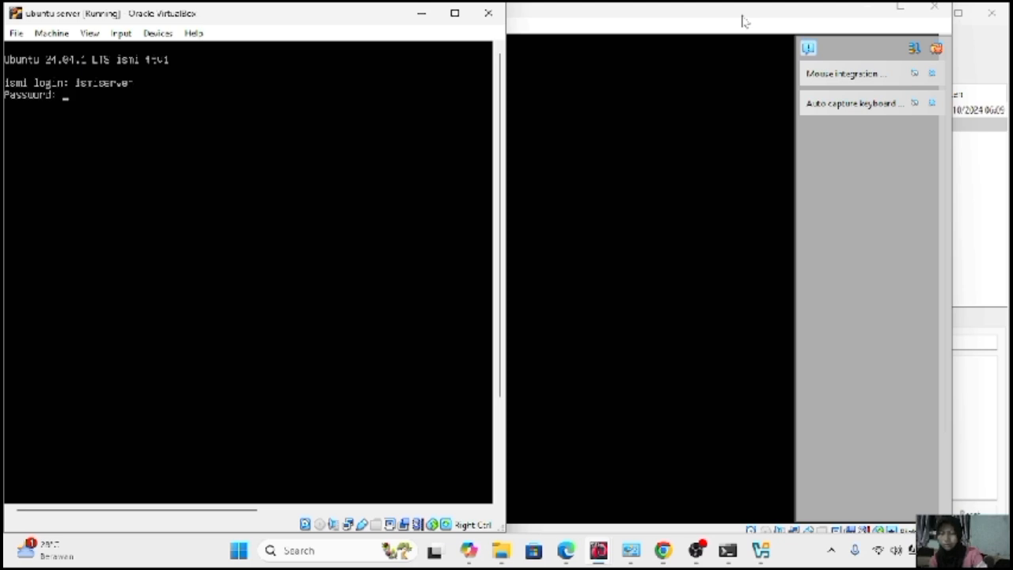
pyautogui.press('Return')
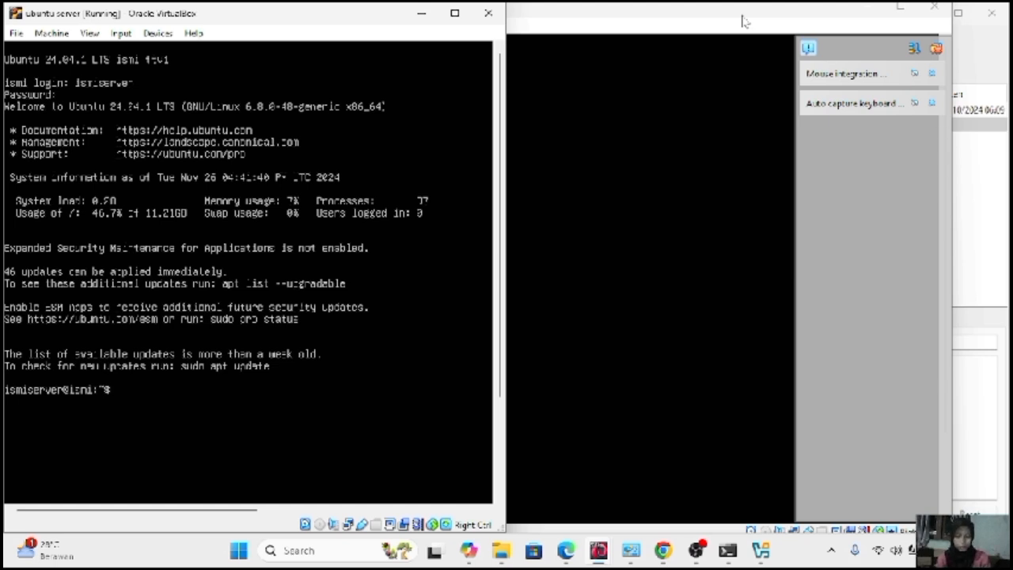
# Run ip addres on ubuntu server and examine the address of interface enp0s3.
pyautogui.write('i')
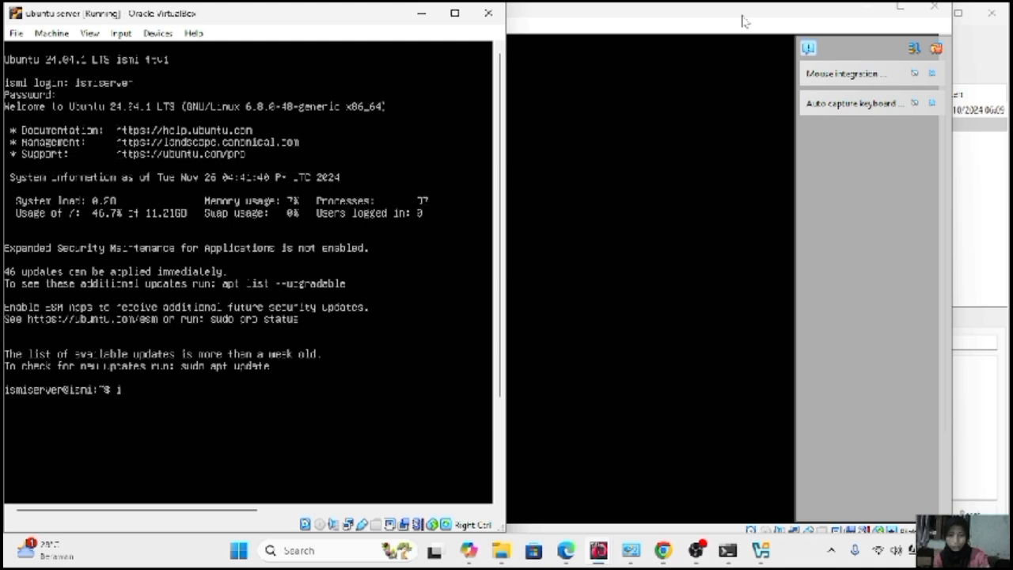
pyautogui.write('p addres')
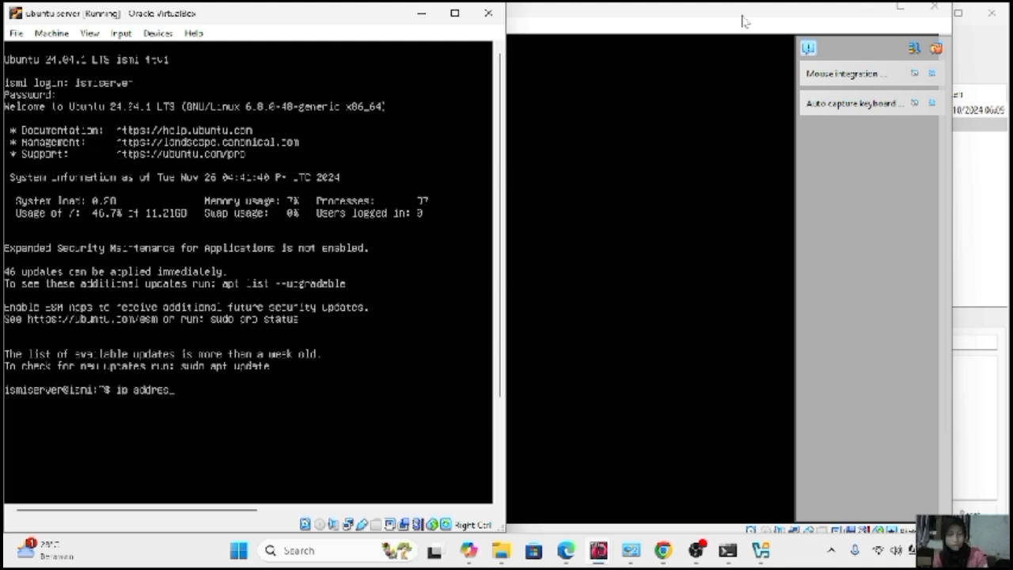
pyautogui.press('Return')
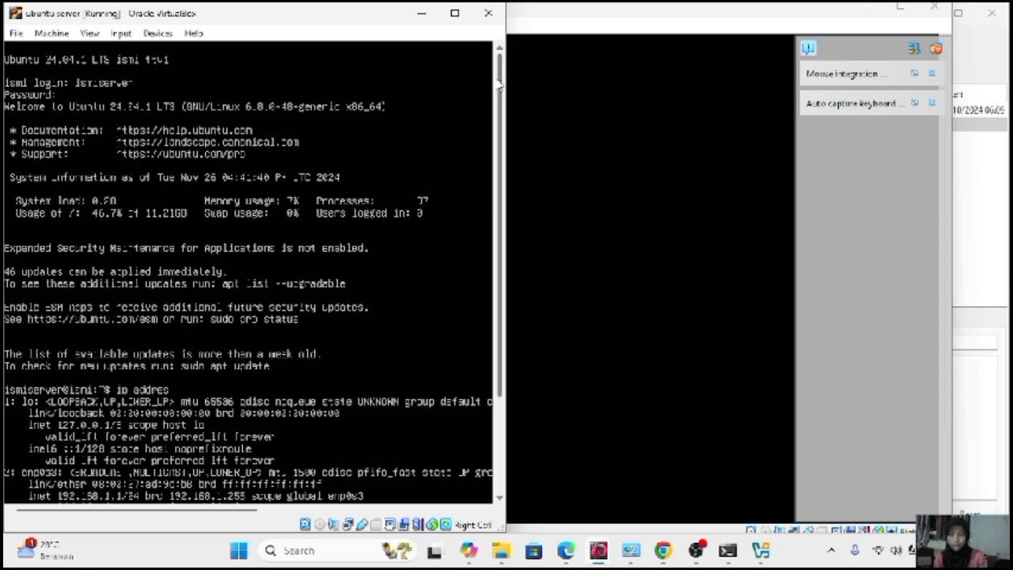
pyautogui.scroll(-3, 498, 87)
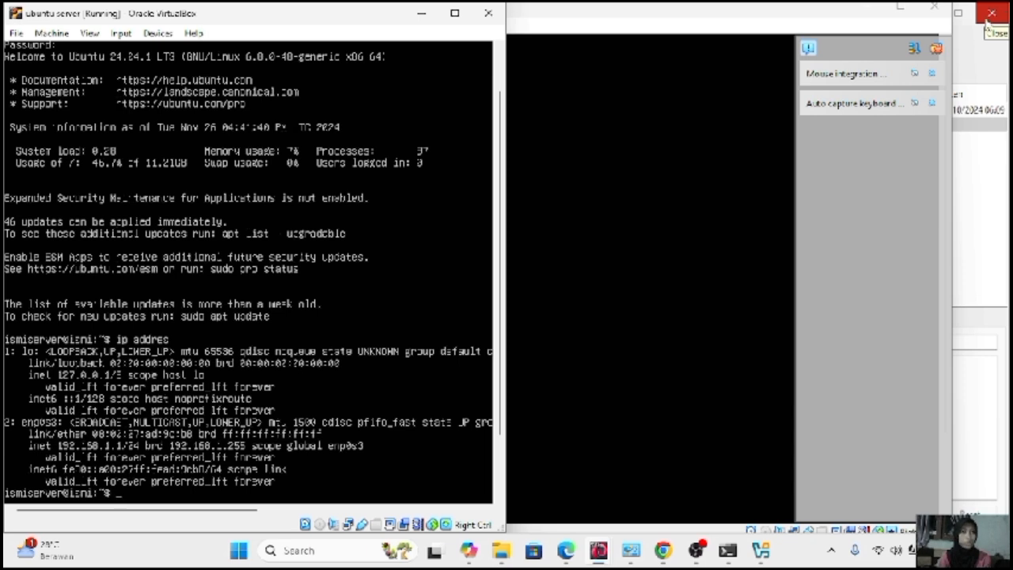
# Bring up the ubuntu server Clone window and place it side by side with the ubuntu server window.
pyautogui.click(937, 50)
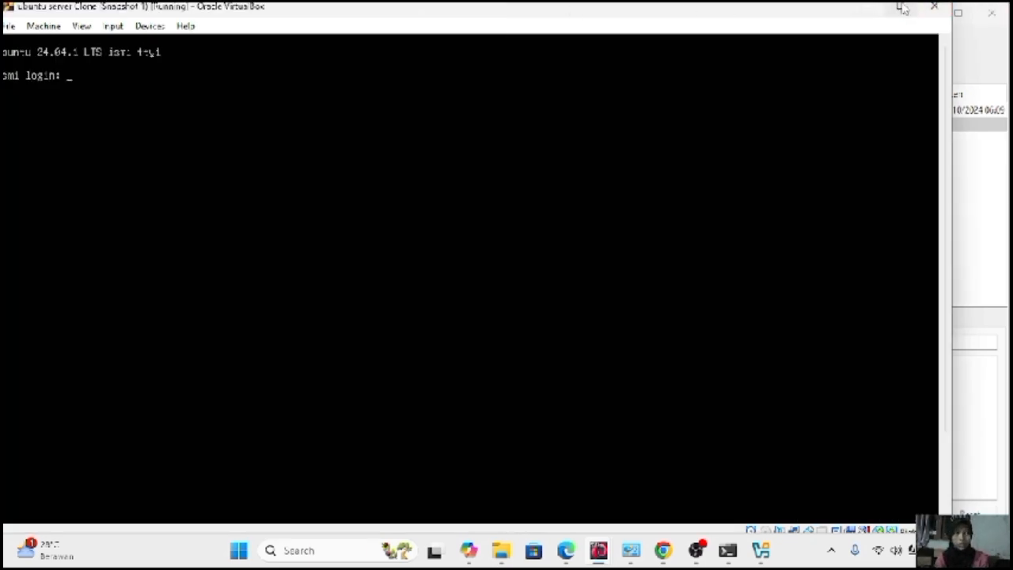
pyautogui.moveTo(902, 8)
pyautogui.click(884, 119)
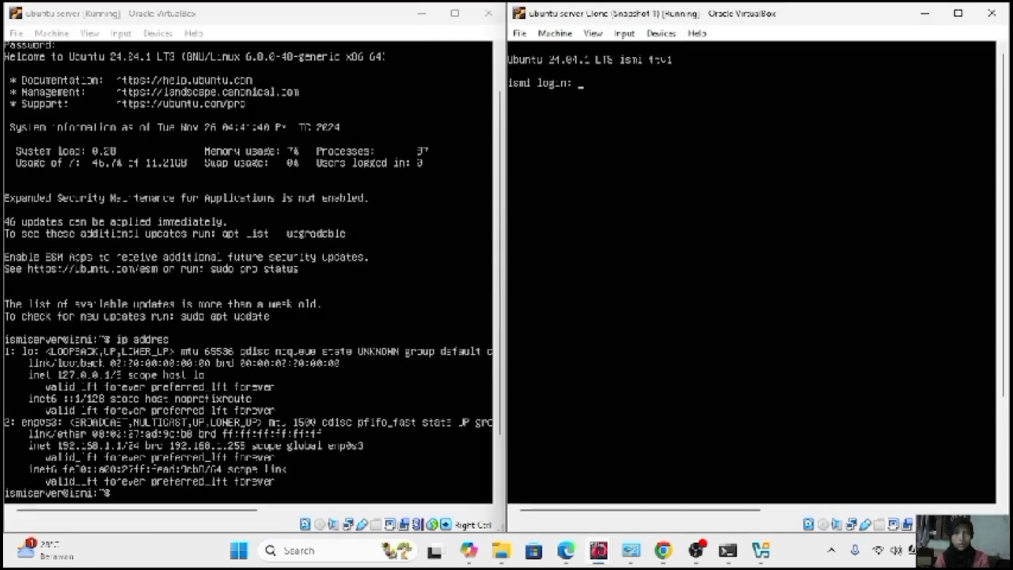
# Log in to the ubuntu server Clone machine with the account's username and password.
pyautogui.write('ism')
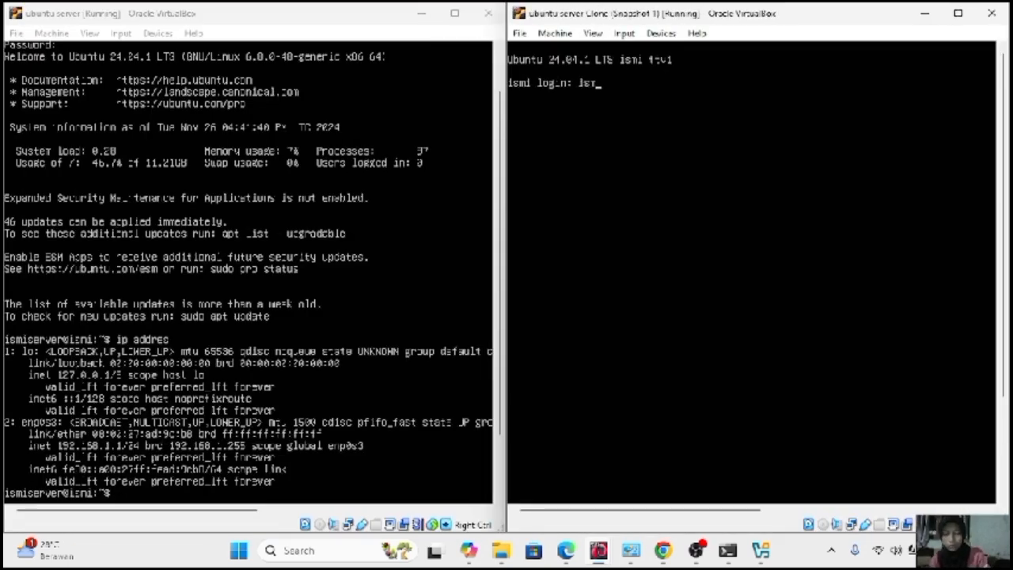
pyautogui.write('i')
pyautogui.write('server')
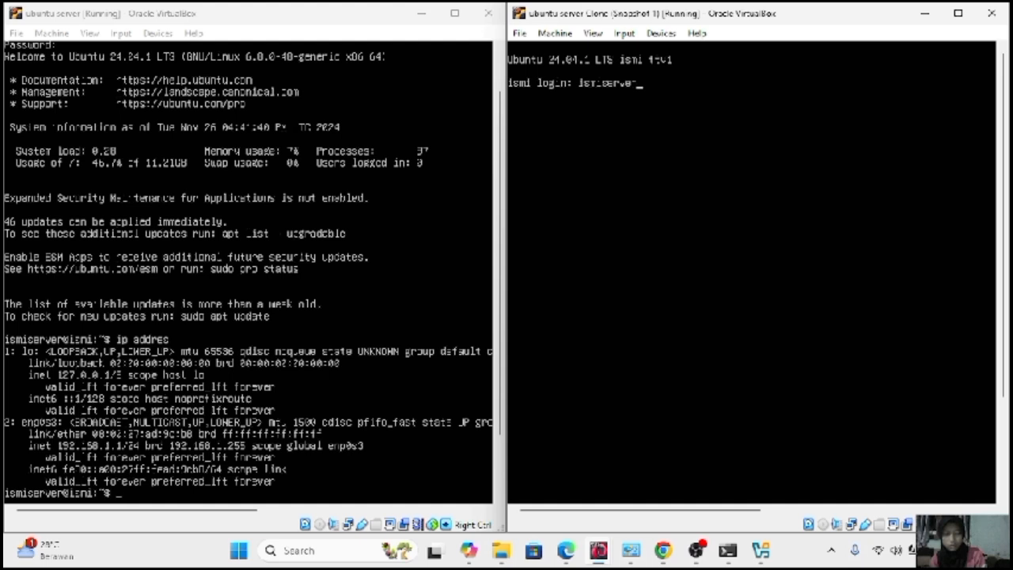
pyautogui.press('Return')
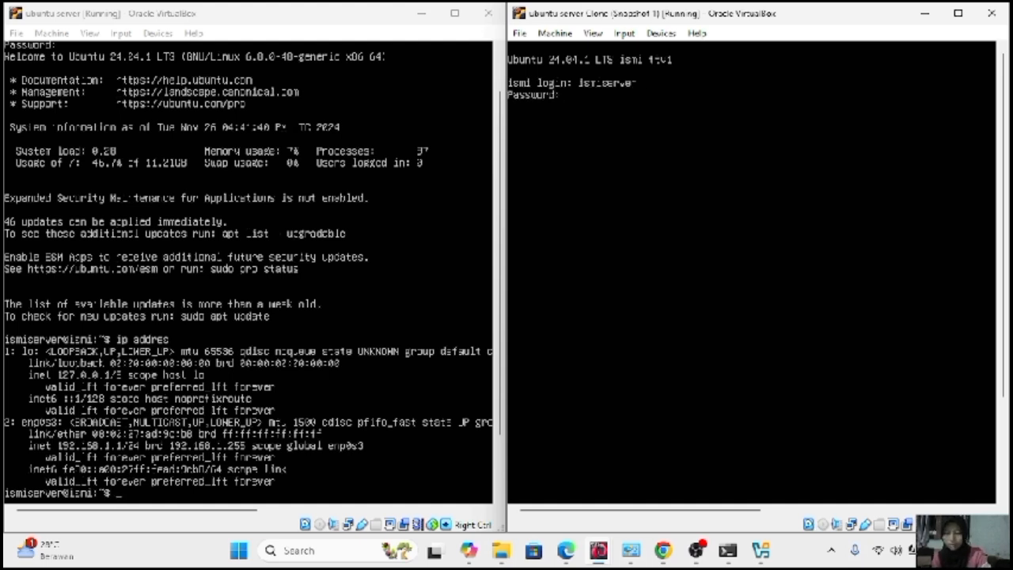
pyautogui.press('Return')
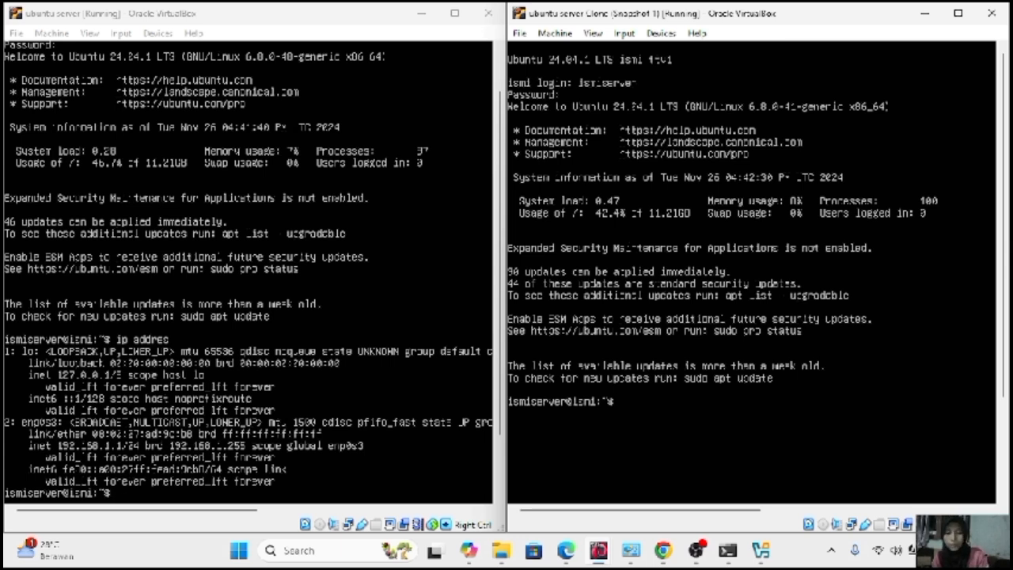
# Run ip addres on ubuntu server Clone and examine the address of its enp0s3 interface.
pyautogui.write('ip a')
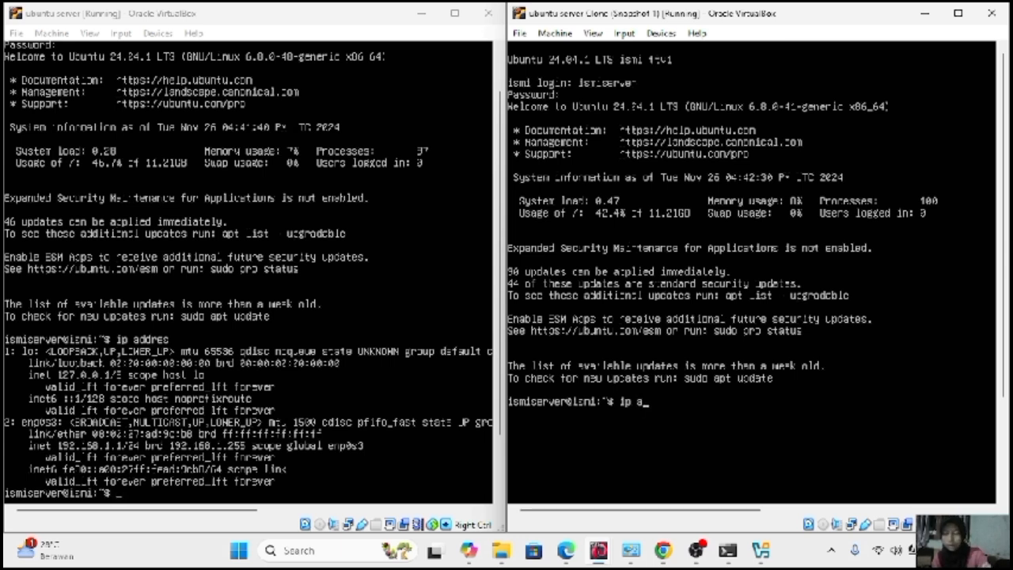
pyautogui.write('ddres')
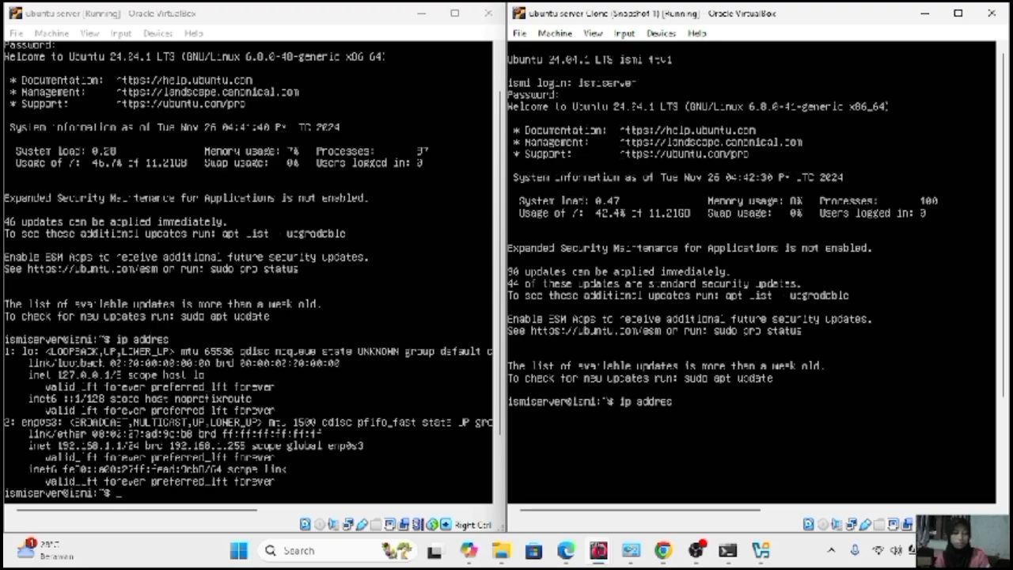
pyautogui.press('Return')
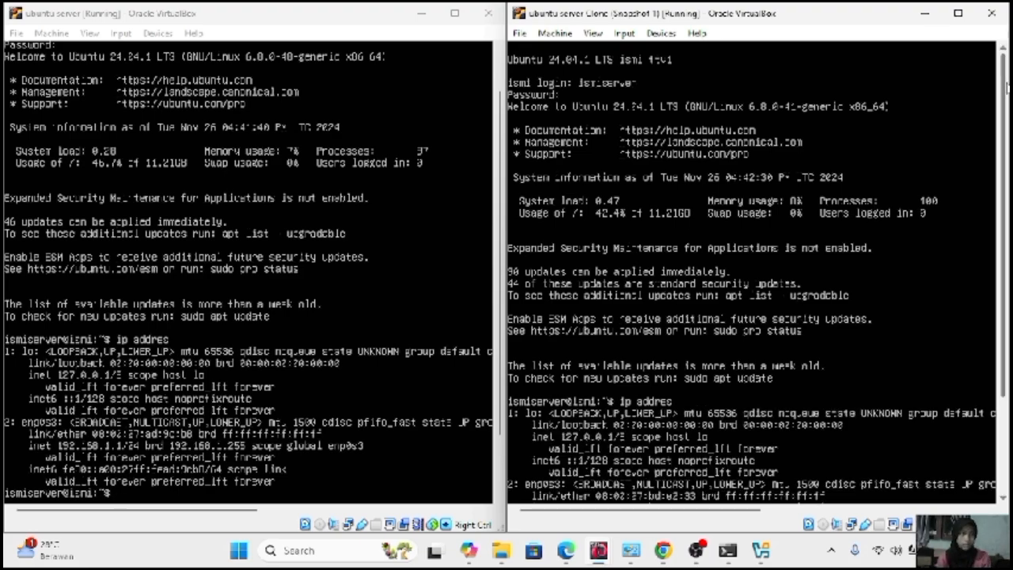
pyautogui.moveTo(1004, 55); pyautogui.dragTo(1006, 88)
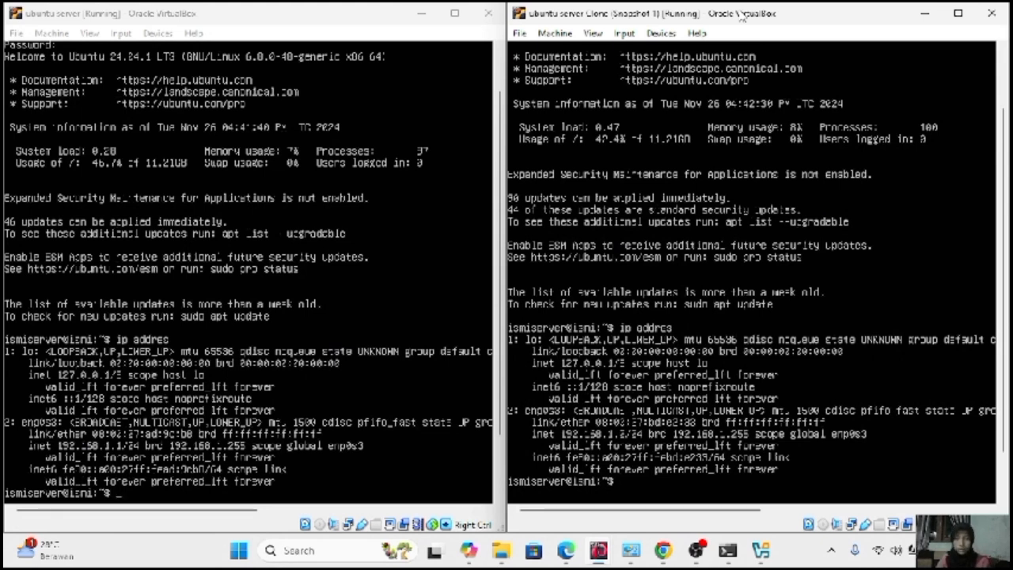
pyautogui.write('ing')
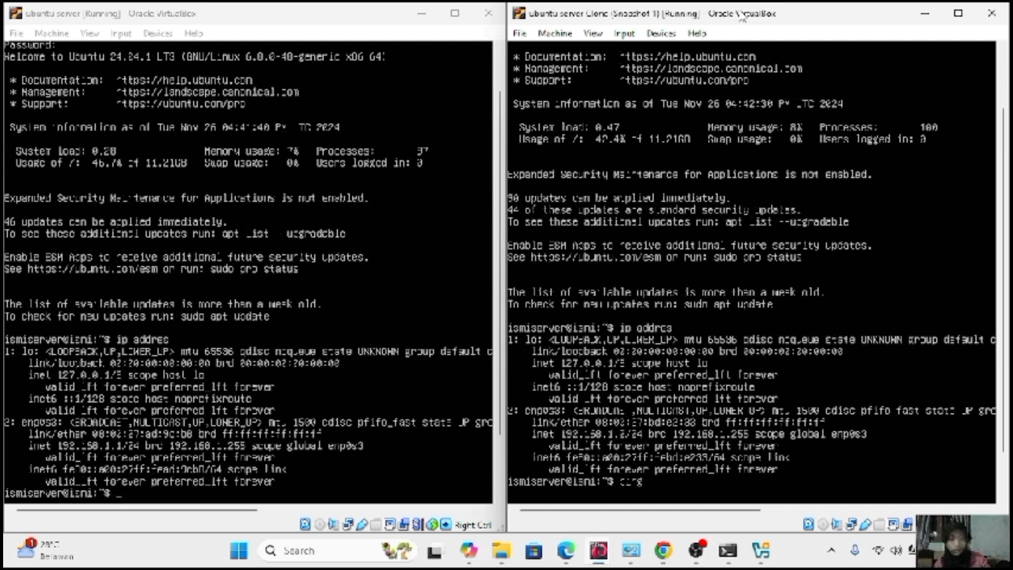
pyautogui.press('BackSpace')
pyautogui.press('BackSpace')
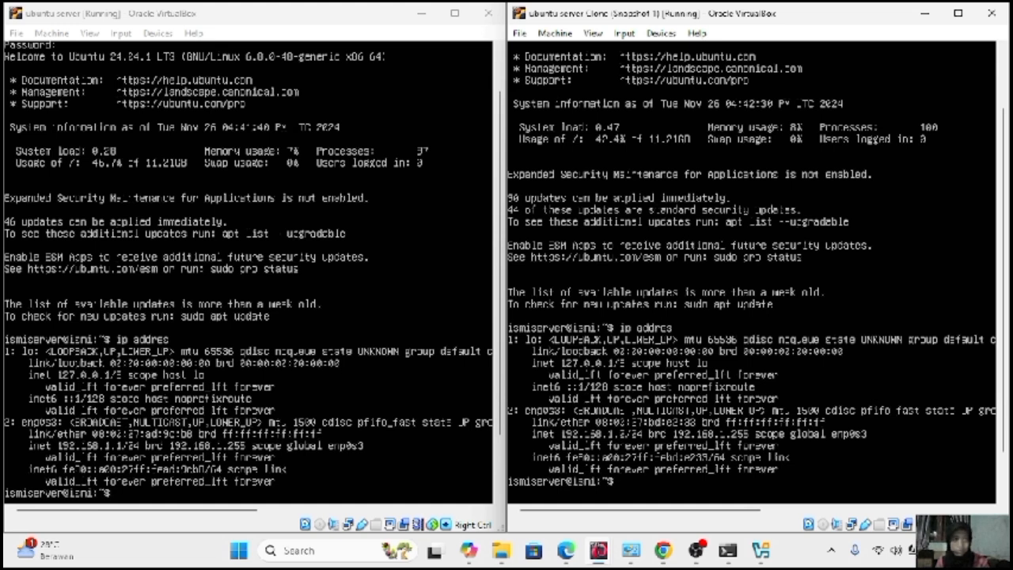
# Maximize the ubuntu server window, ping the clone at 192.168.1.2, and stop the ping after several replies.
pyautogui.moveTo(699, 538)
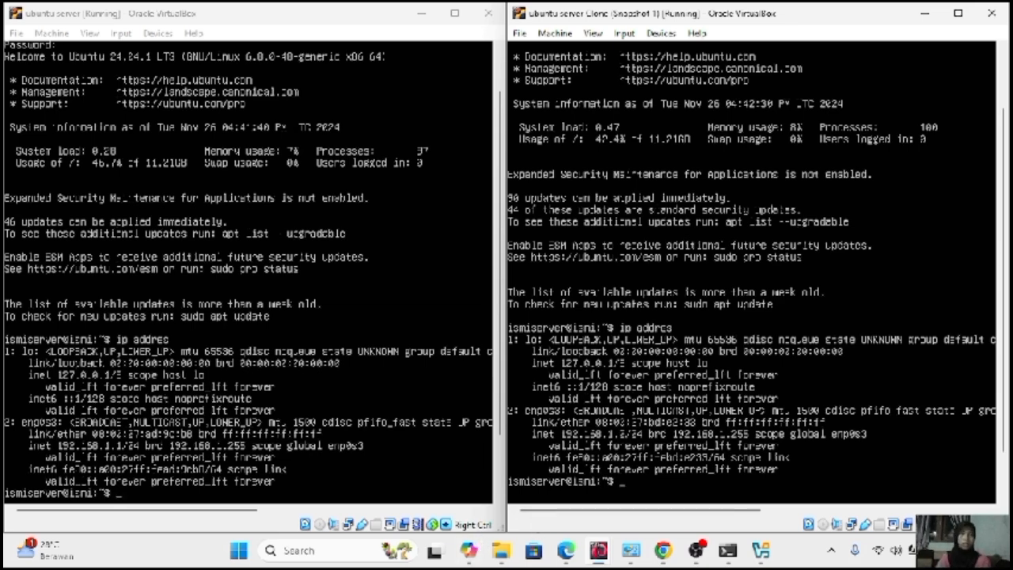
pyautogui.click(454, 15)
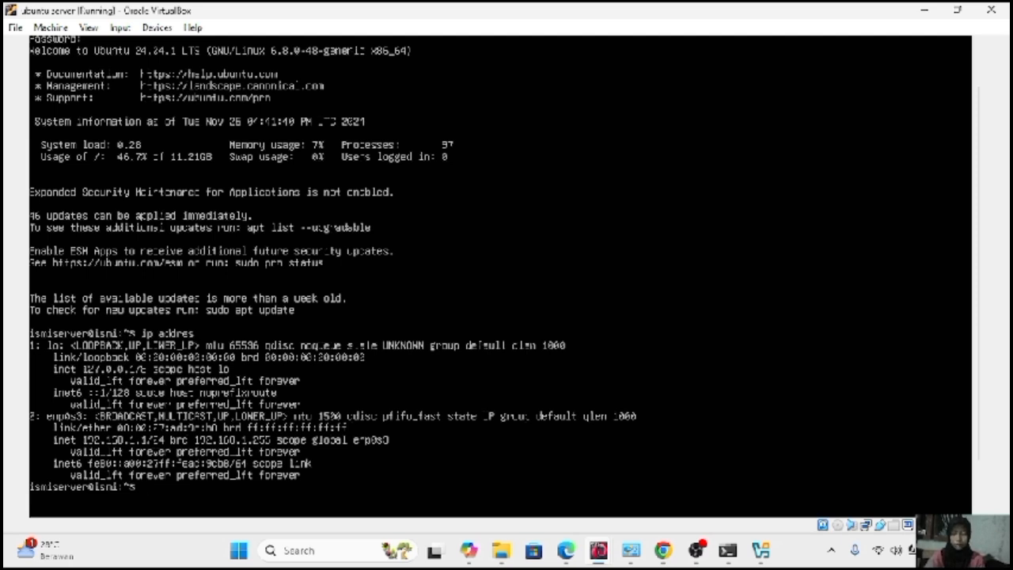
pyautogui.write('p')
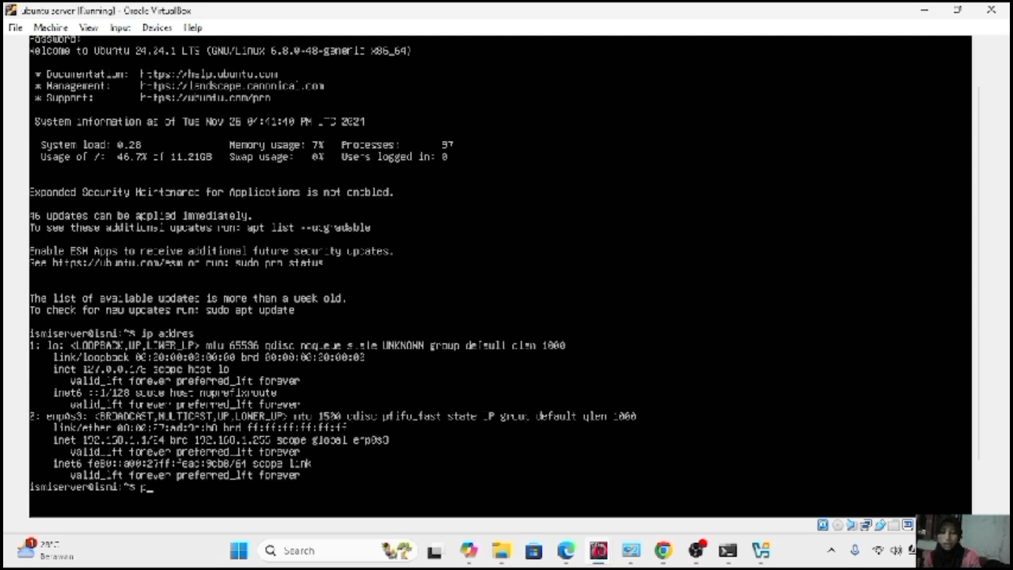
pyautogui.write('ing 1')
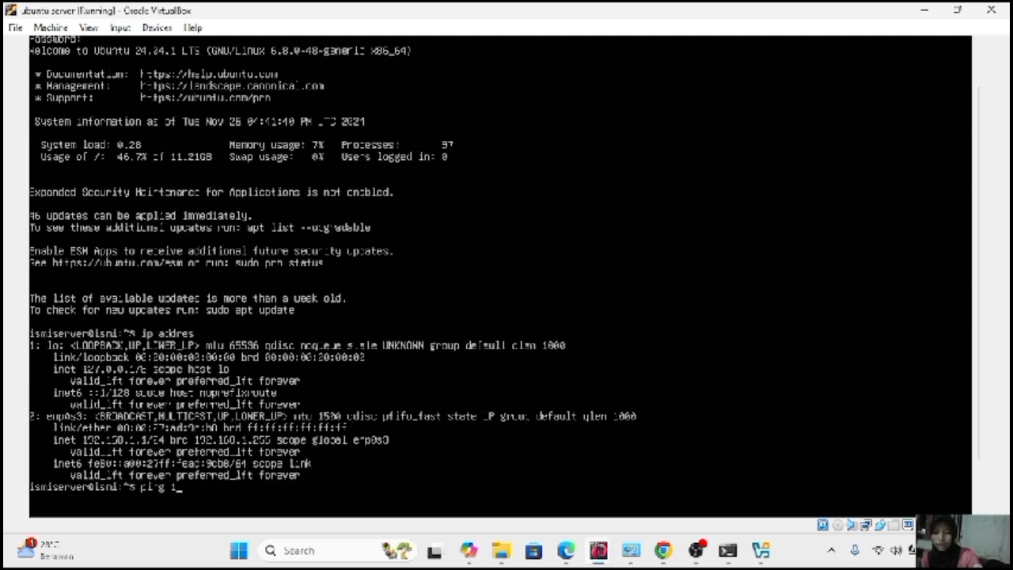
pyautogui.write('92.')
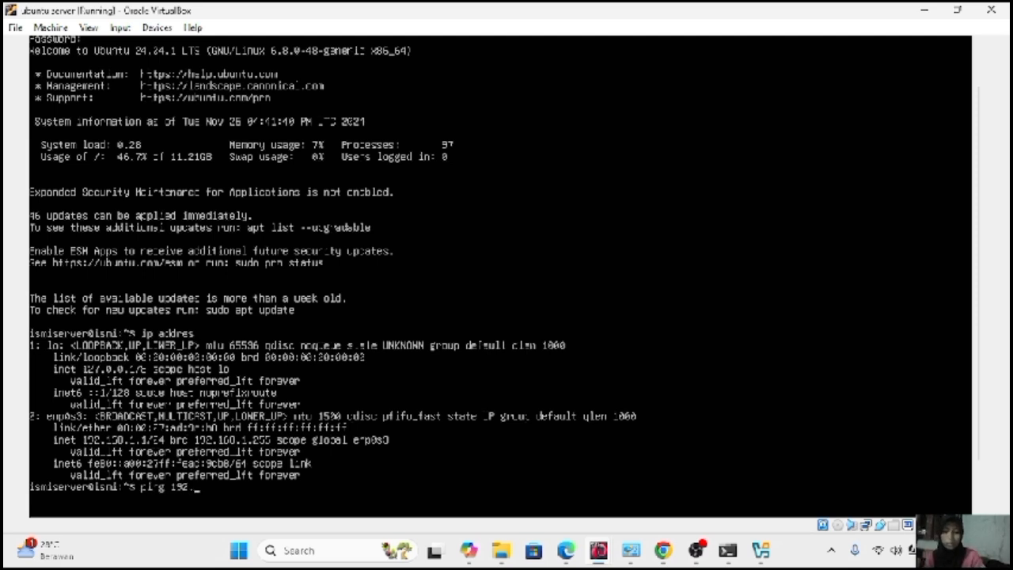
pyautogui.write('168.1.32')
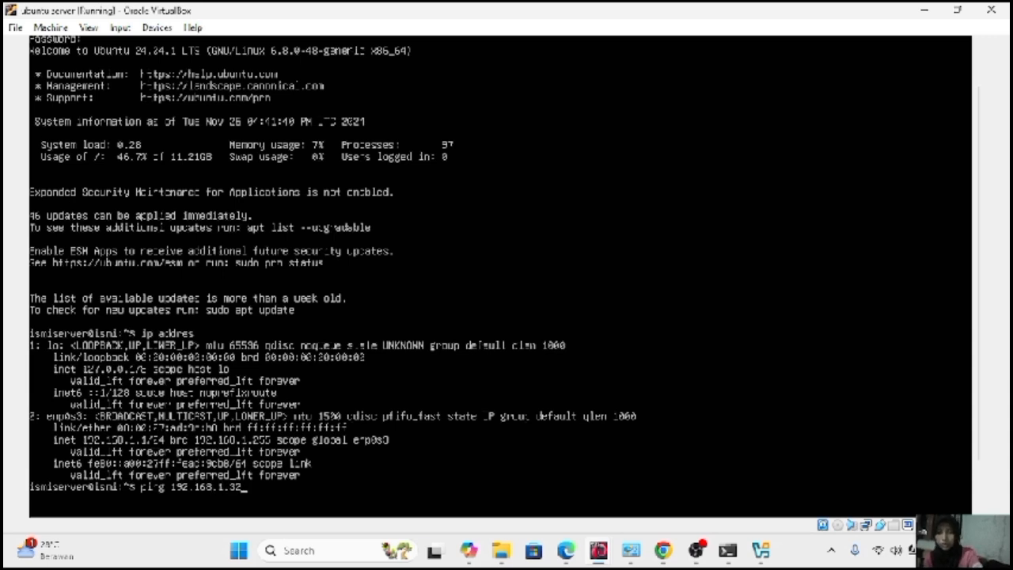
pyautogui.press('BackSpace')
pyautogui.press('BackSpace')
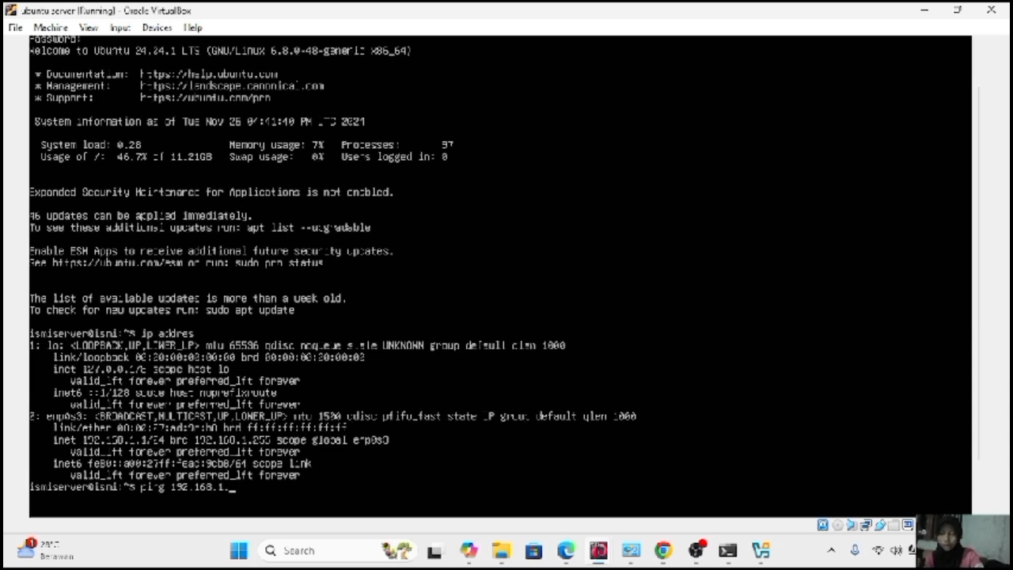
pyautogui.write('2')
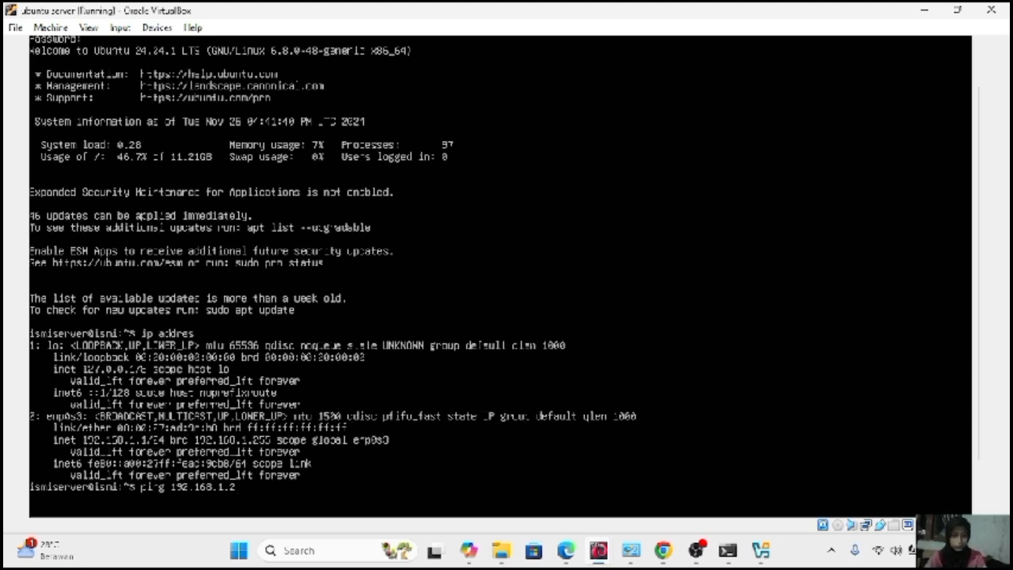
pyautogui.press('Return')
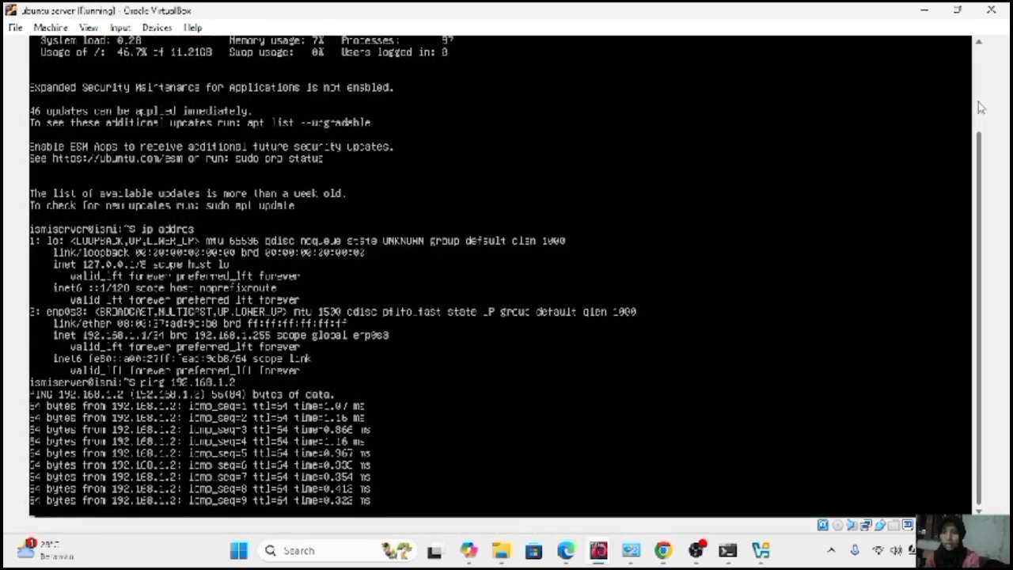
pyautogui.hotkey('ctrl', 'c')
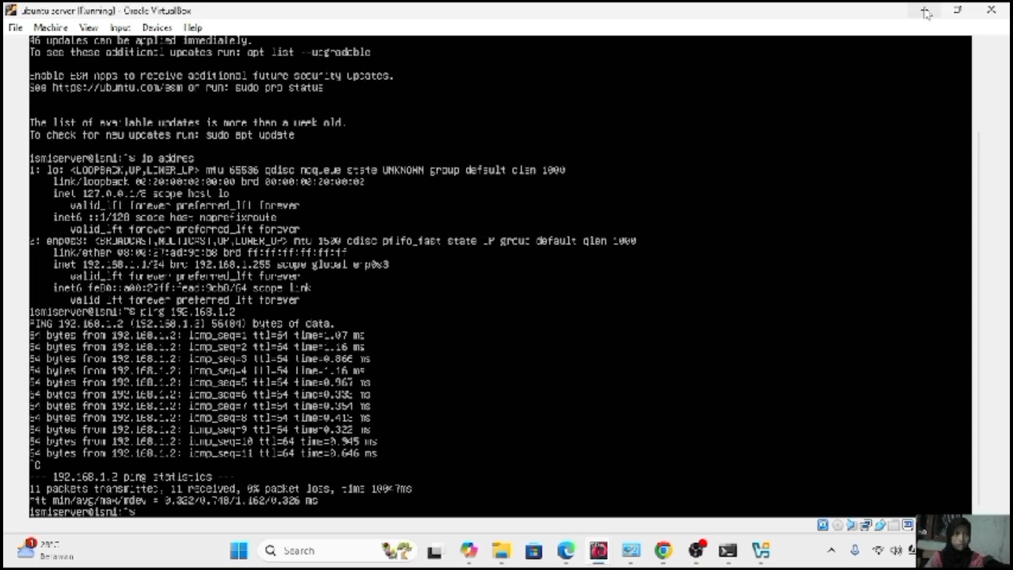
# Switch to a maximized ubuntu server Clone window, ping ubuntu server at 192.168.1.1, and stop the ping after several replies.
pyautogui.click(958, 12)
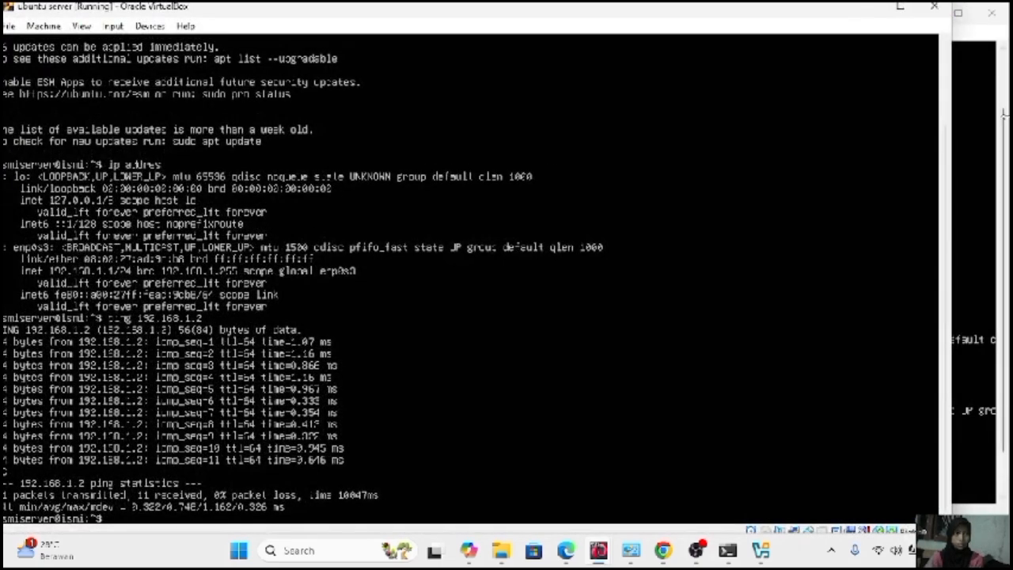
pyautogui.click(900, 6)
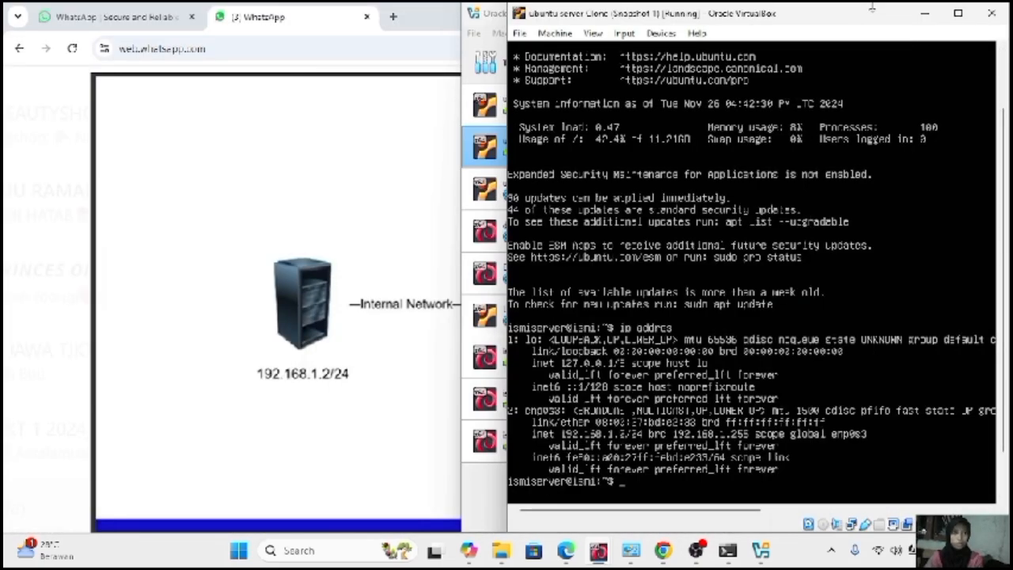
pyautogui.click(955, 14)
pyautogui.moveTo(954, 15)
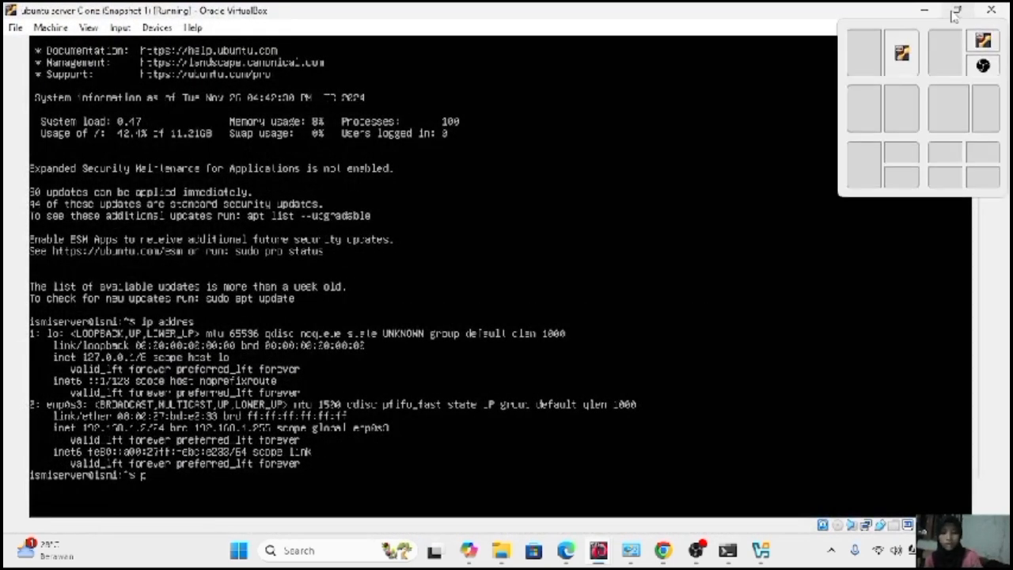
pyautogui.write('ing')
pyautogui.write('1')
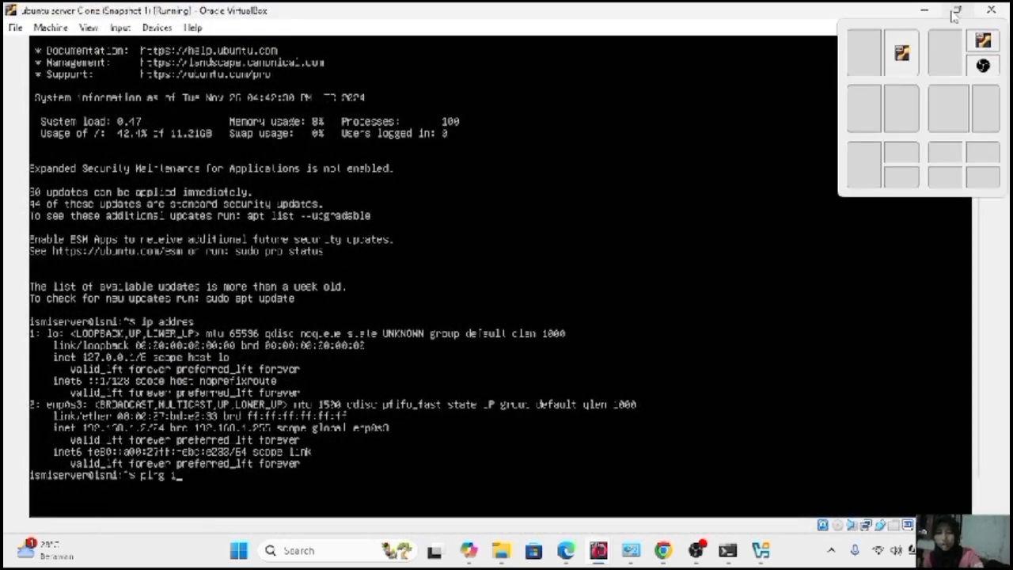
pyautogui.write('92.')
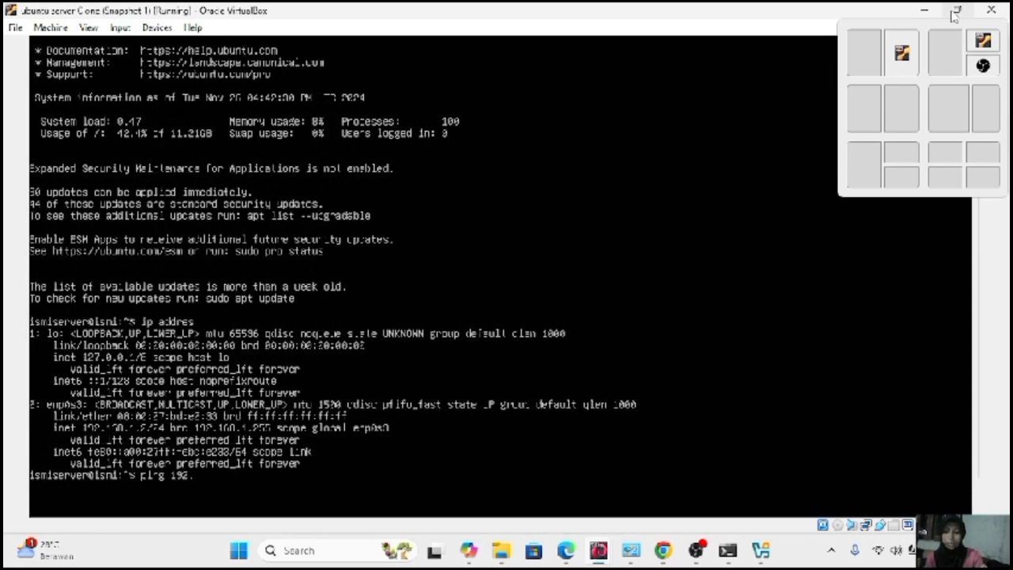
pyautogui.write('168')
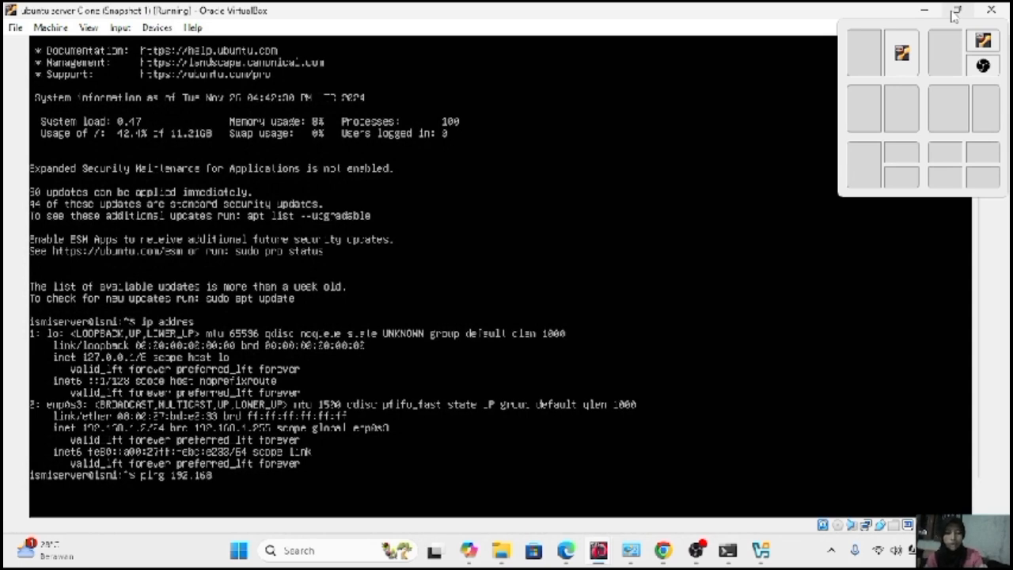
pyautogui.write('.1.1')
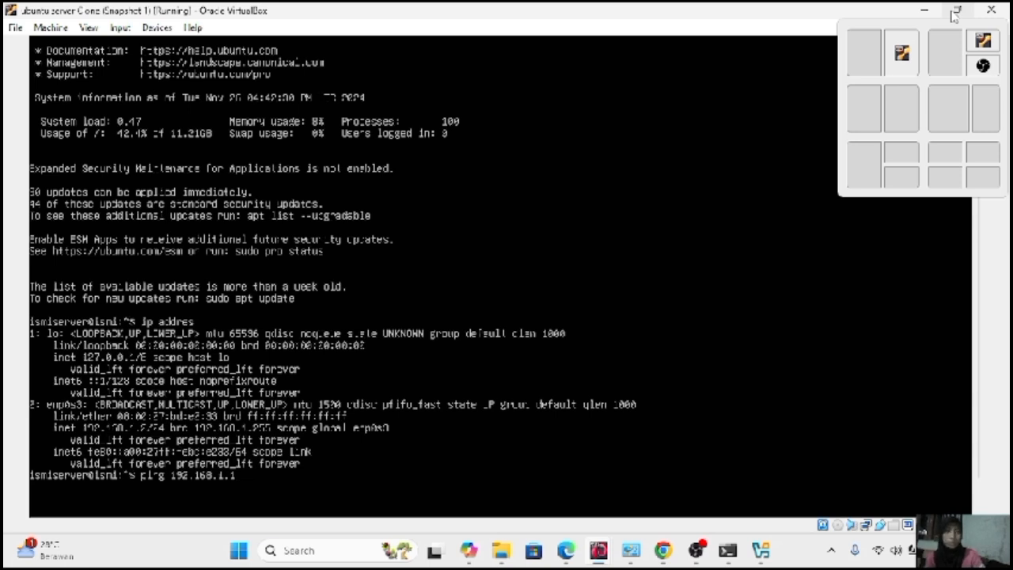
pyautogui.press('Return')
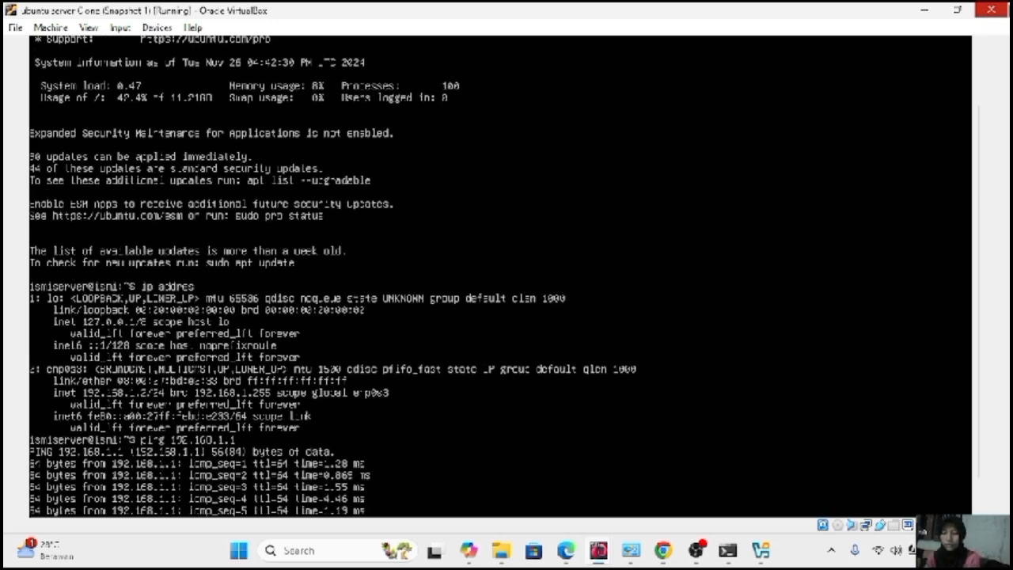
pyautogui.hotkey('ctrl', 'c')
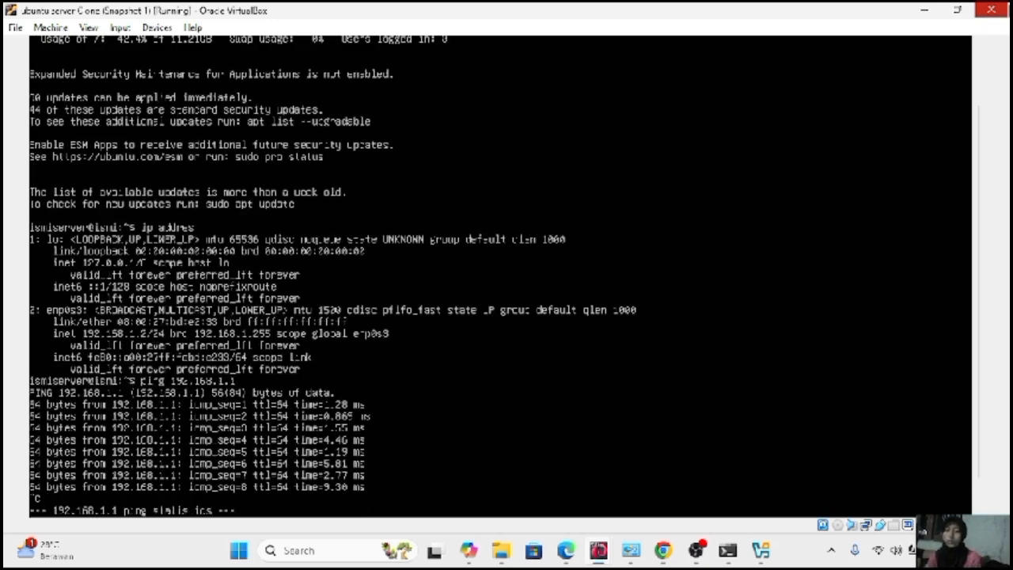